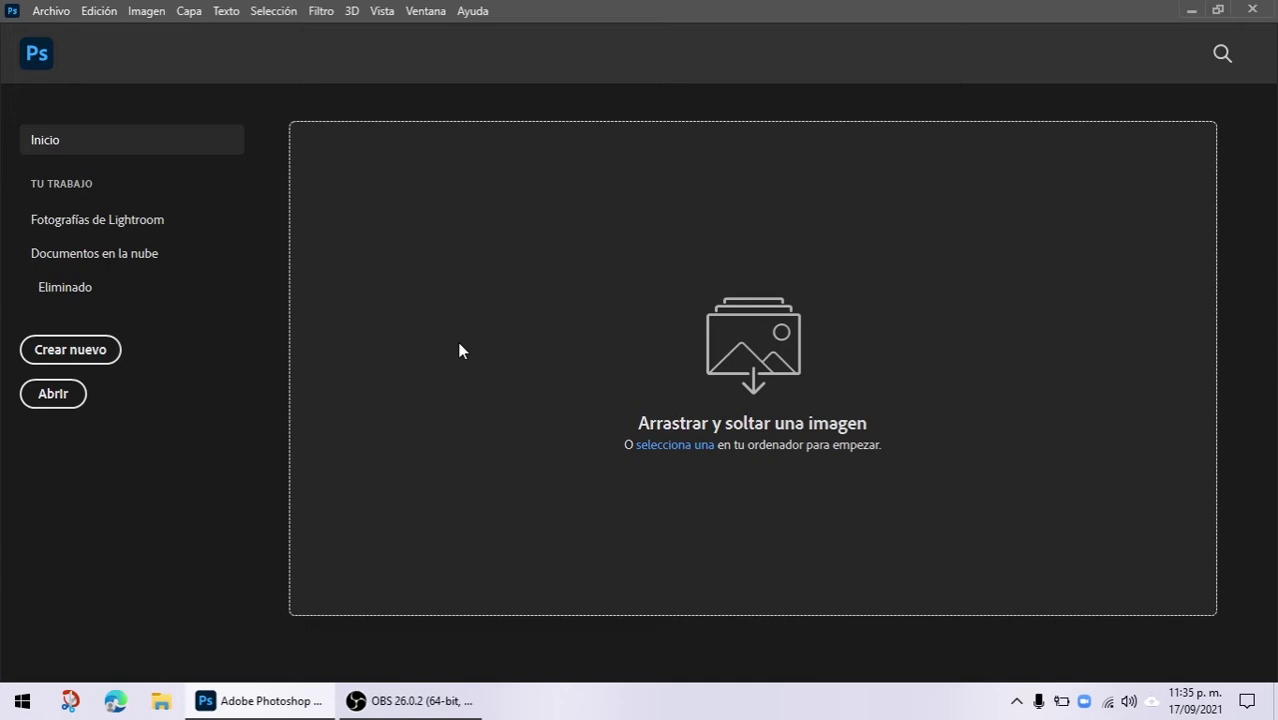
Step: Create a new document from the 11 x 17 inch Tabloide preset at 300 ppi with the colour mode set to CMYK
left_click(53, 14)
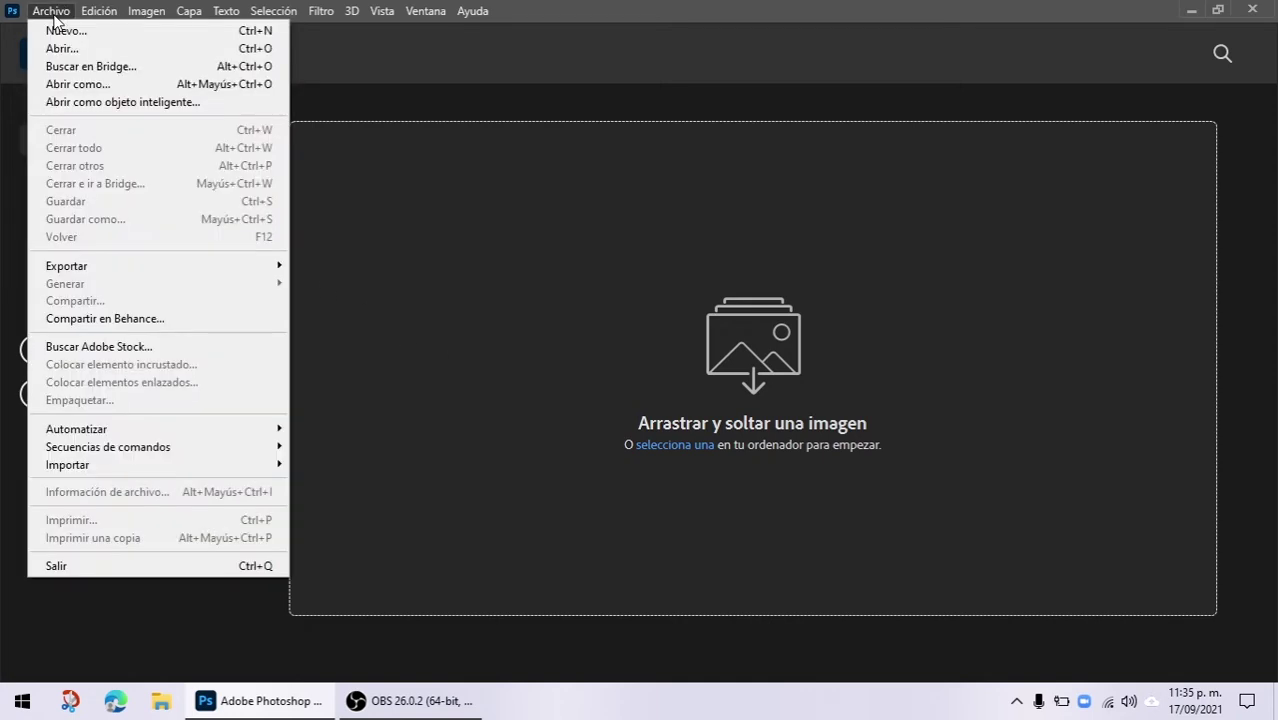
left_click(66, 31)
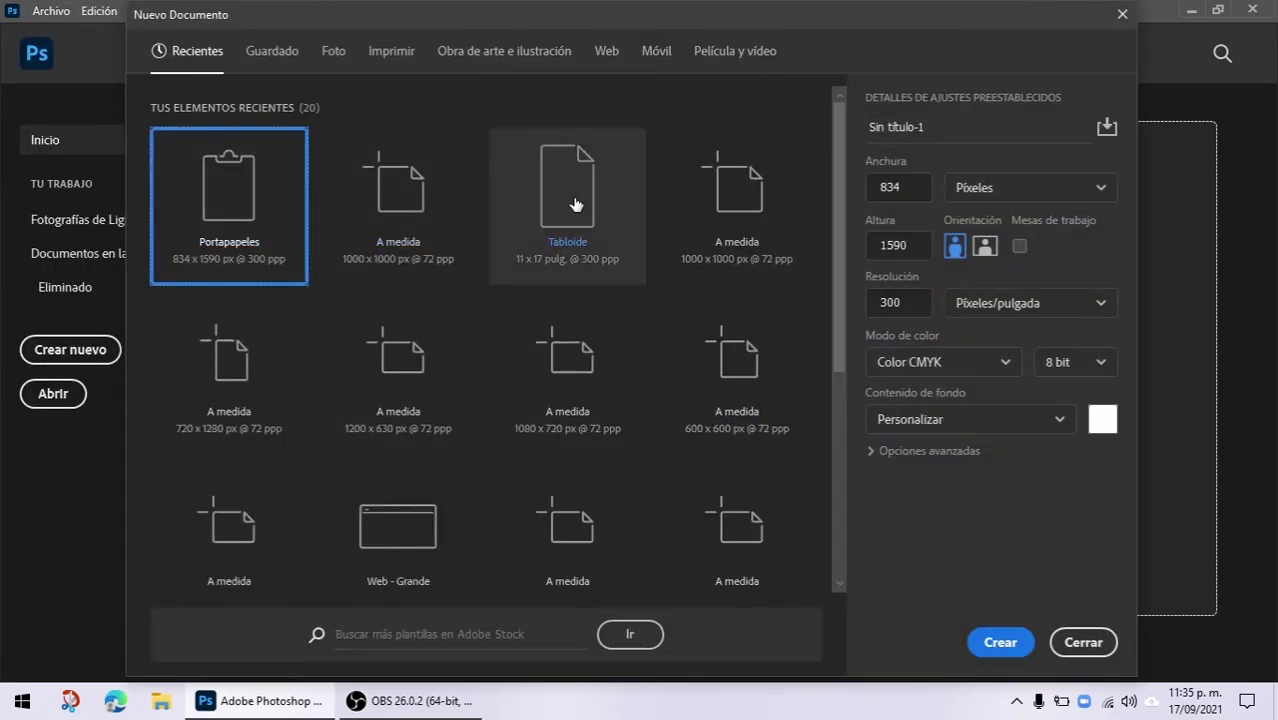
left_click(575, 205)
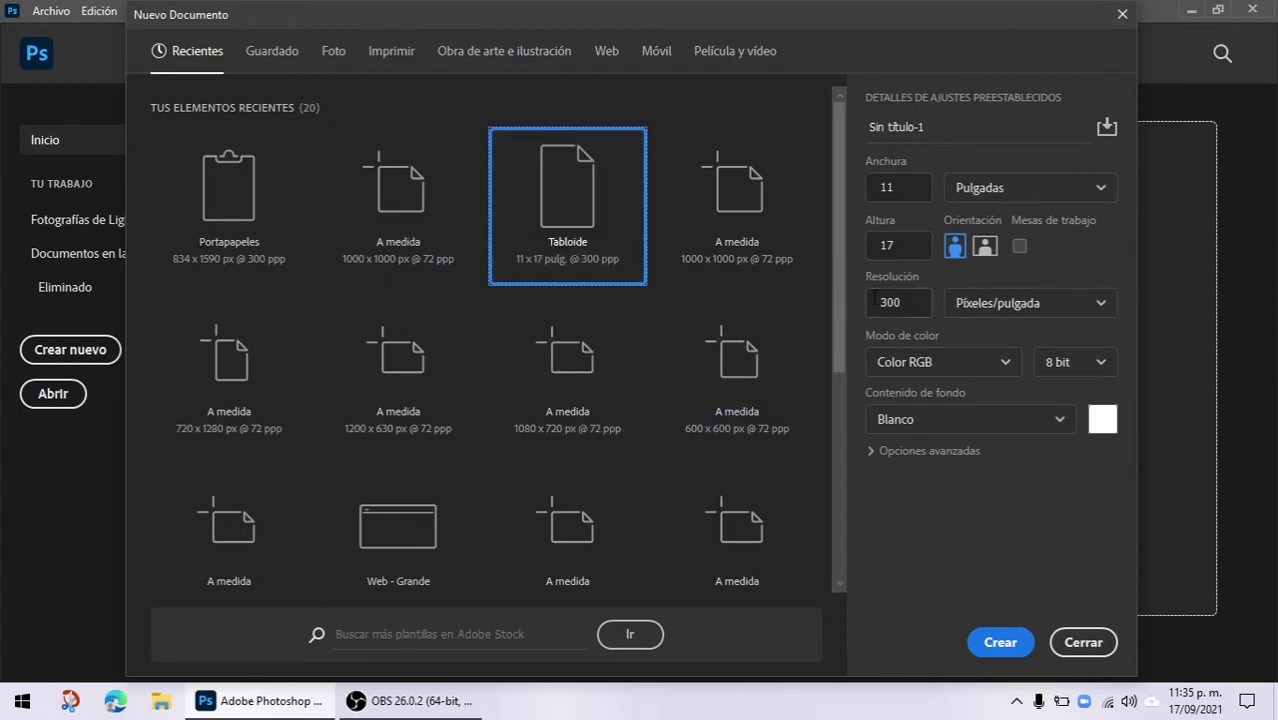
left_click(905, 363)
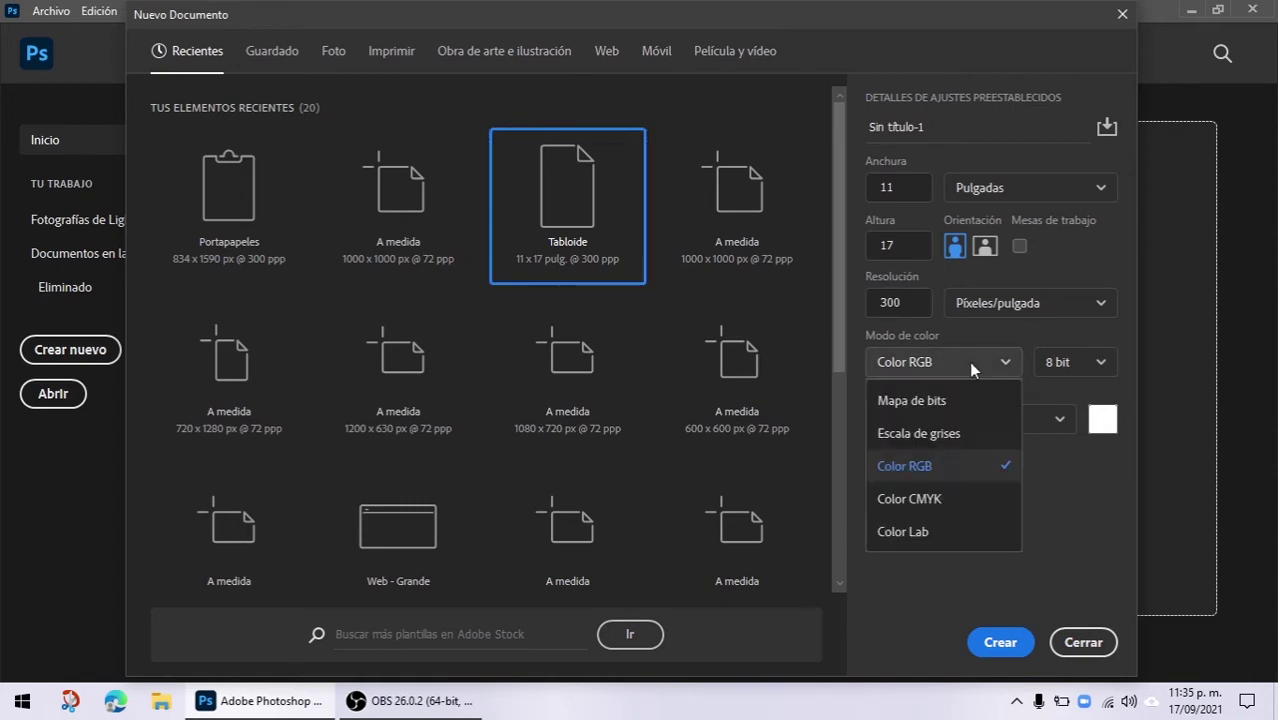
left_click(952, 502)
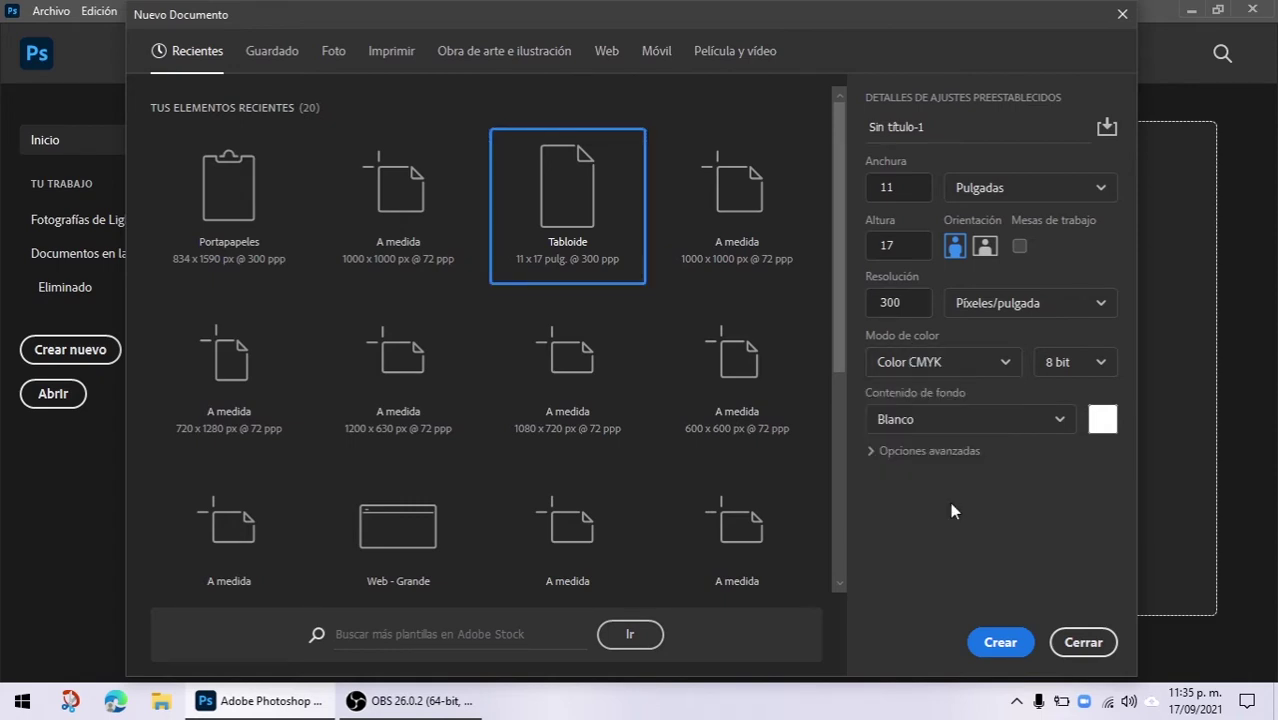
left_click(999, 643)
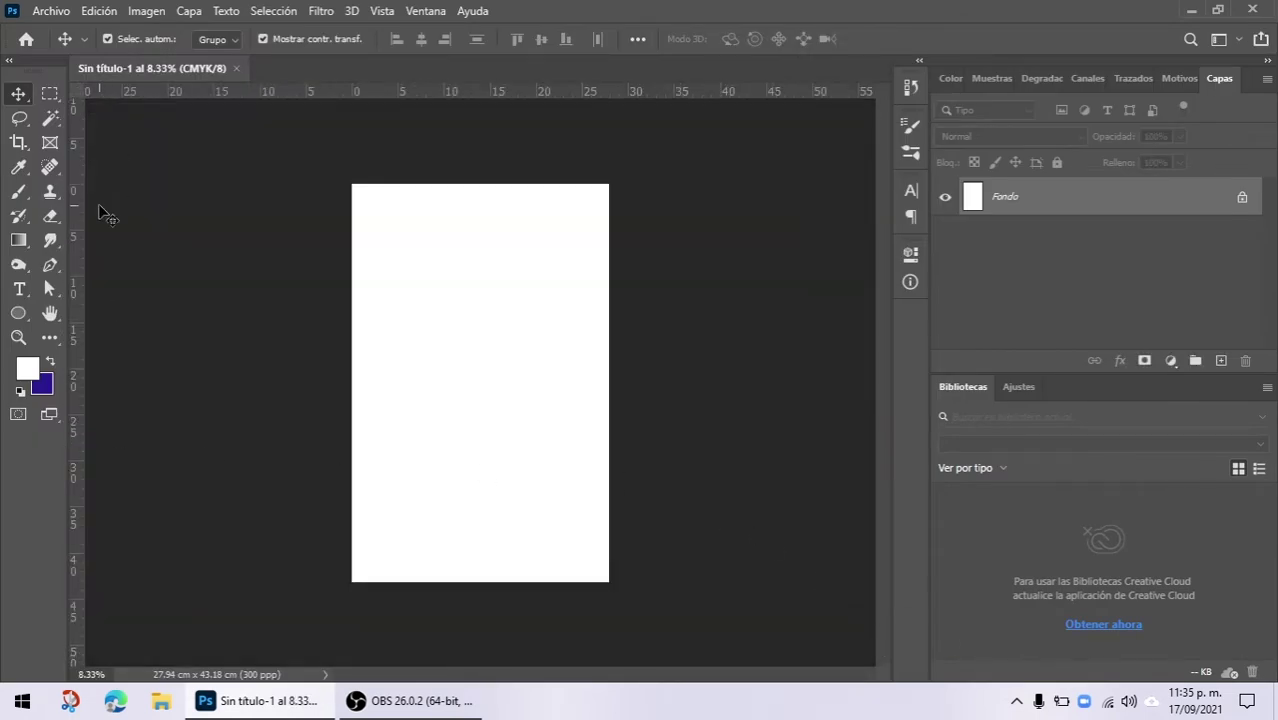
Step: Place the sketchbook photo IMG_7258.JPG from Descargas as an embedded element in the document
left_click(50, 11)
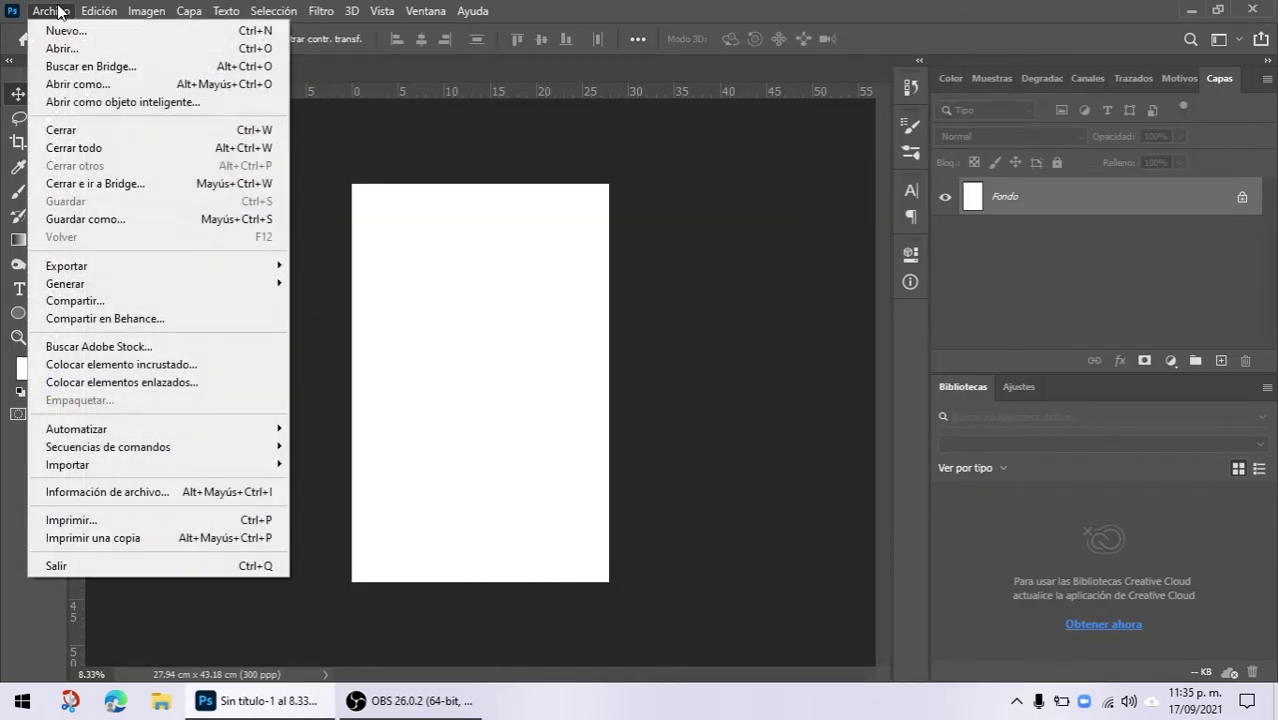
left_click(201, 369)
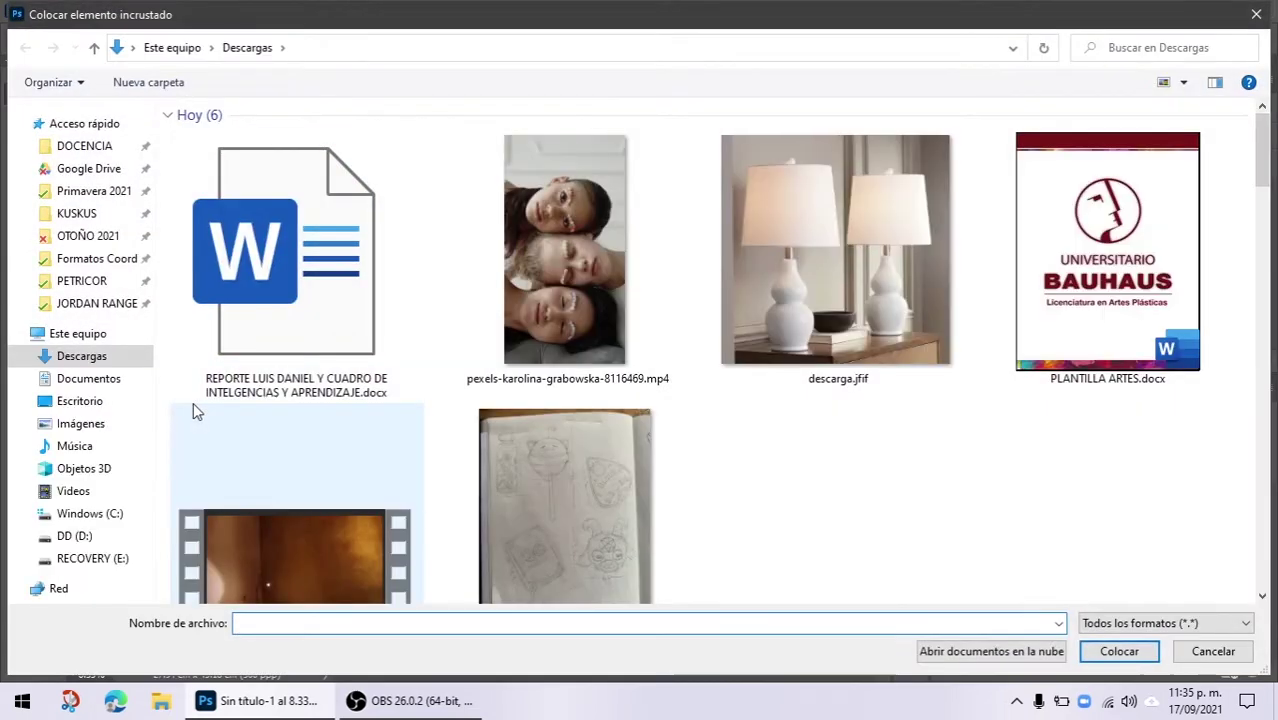
left_click(568, 463)
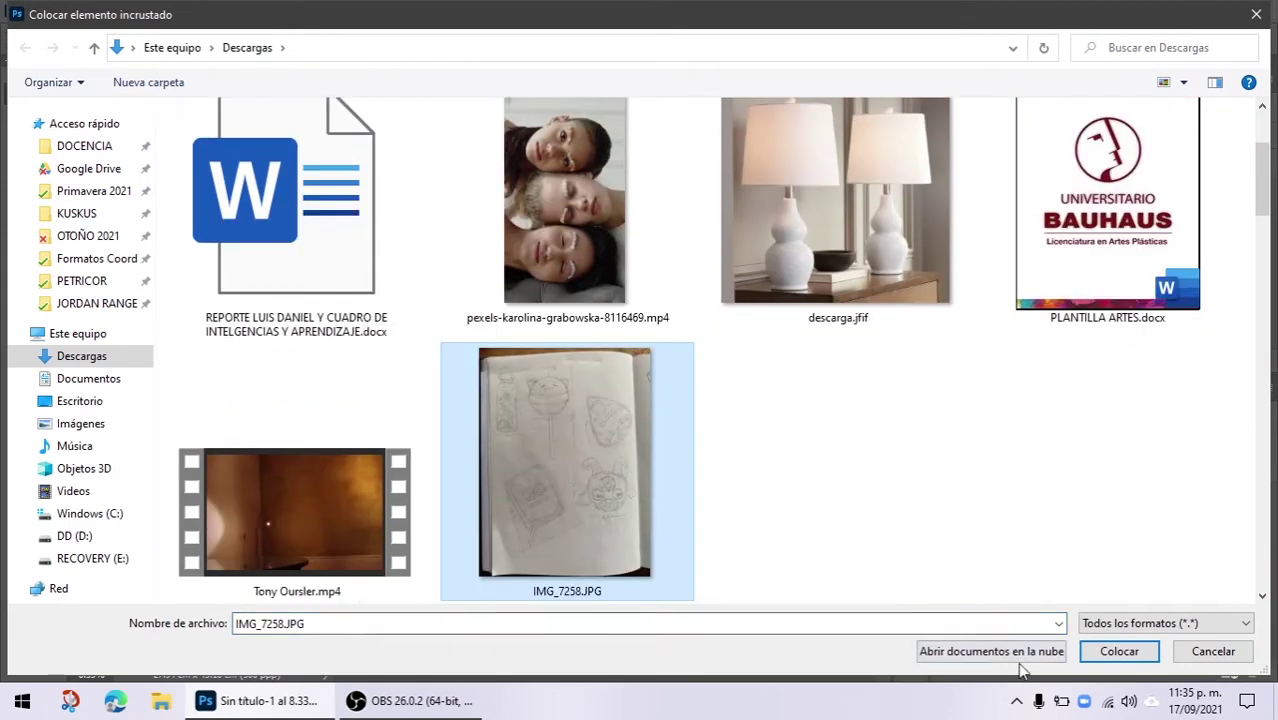
left_click(1131, 651)
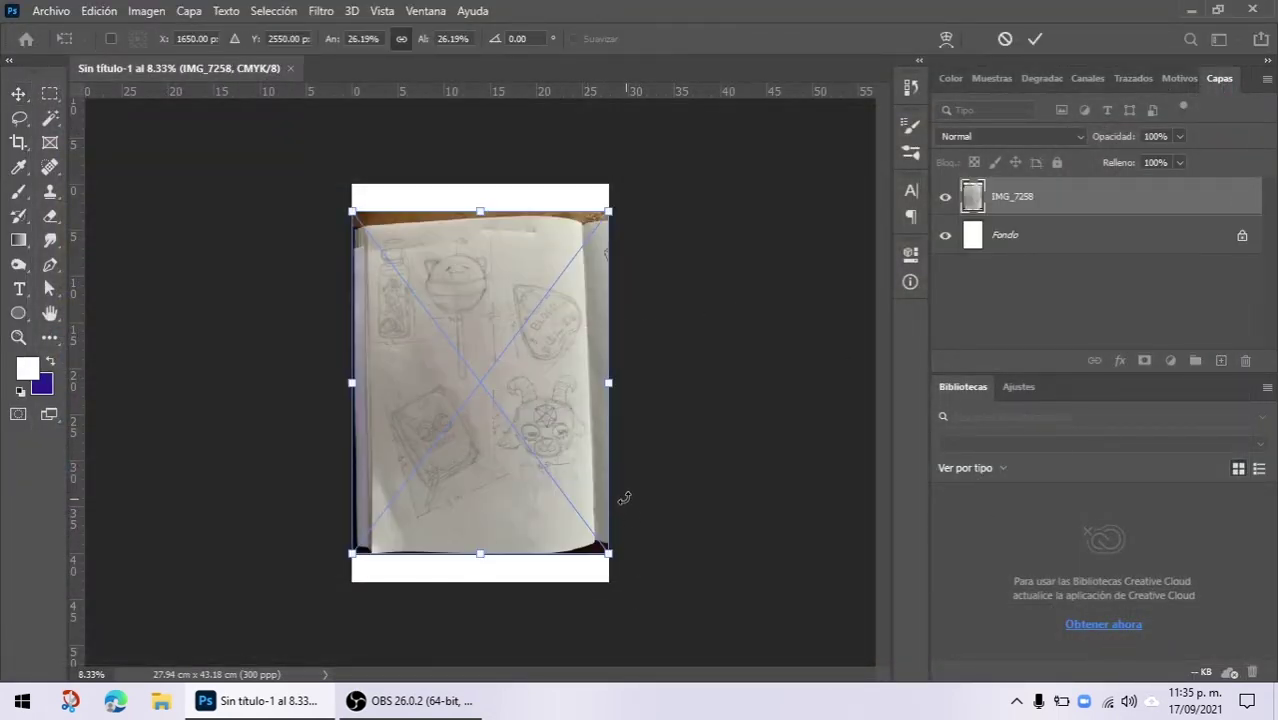
Step: Enlarge the placed sketch photo to about 35% so it extends past the page's edges, and commit the transform
left_click_drag(613, 551, 696, 676)
mouse_move(597, 516)
left_mouse_down()
mouse_move(568, 499)
mouse_move(584, 551)
mouse_move(602, 523)
left_mouse_up()
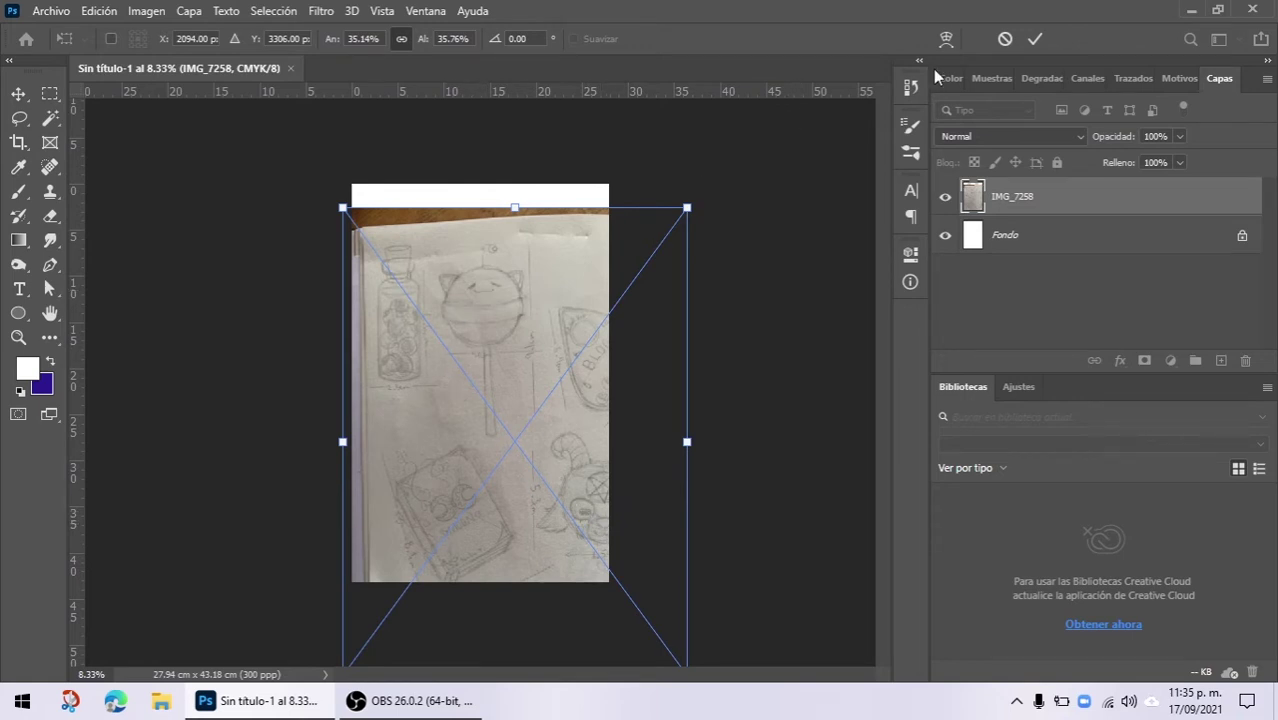
left_click(1040, 38)
scroll(491, 332, "up", 1)
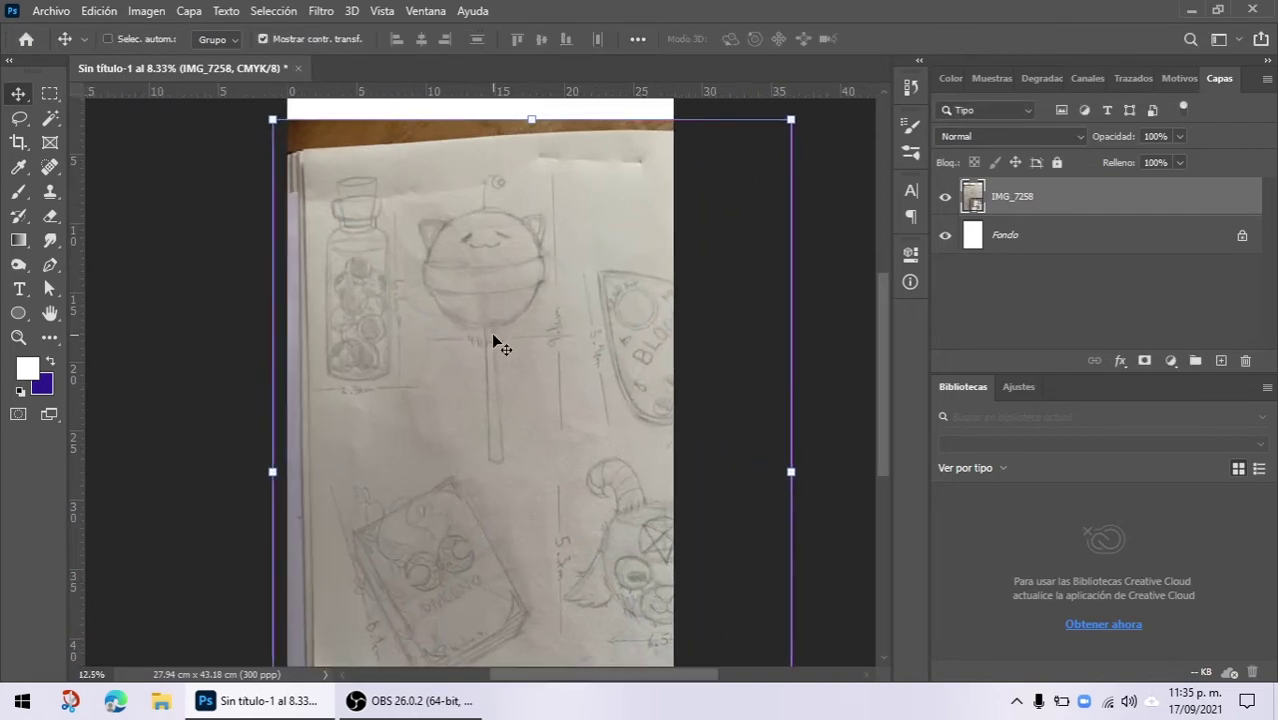
scroll(491, 332, "up", 1)
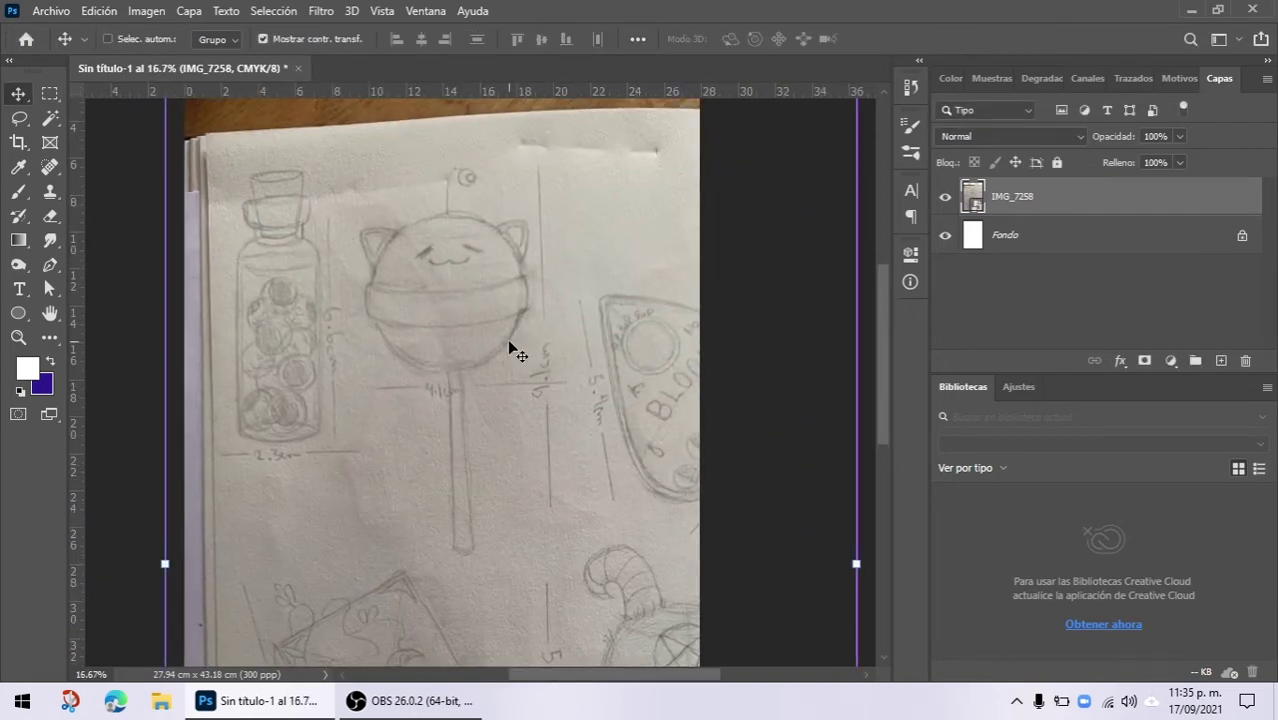
scroll(509, 347, "up", 1)
scroll(507, 339, "up", 2)
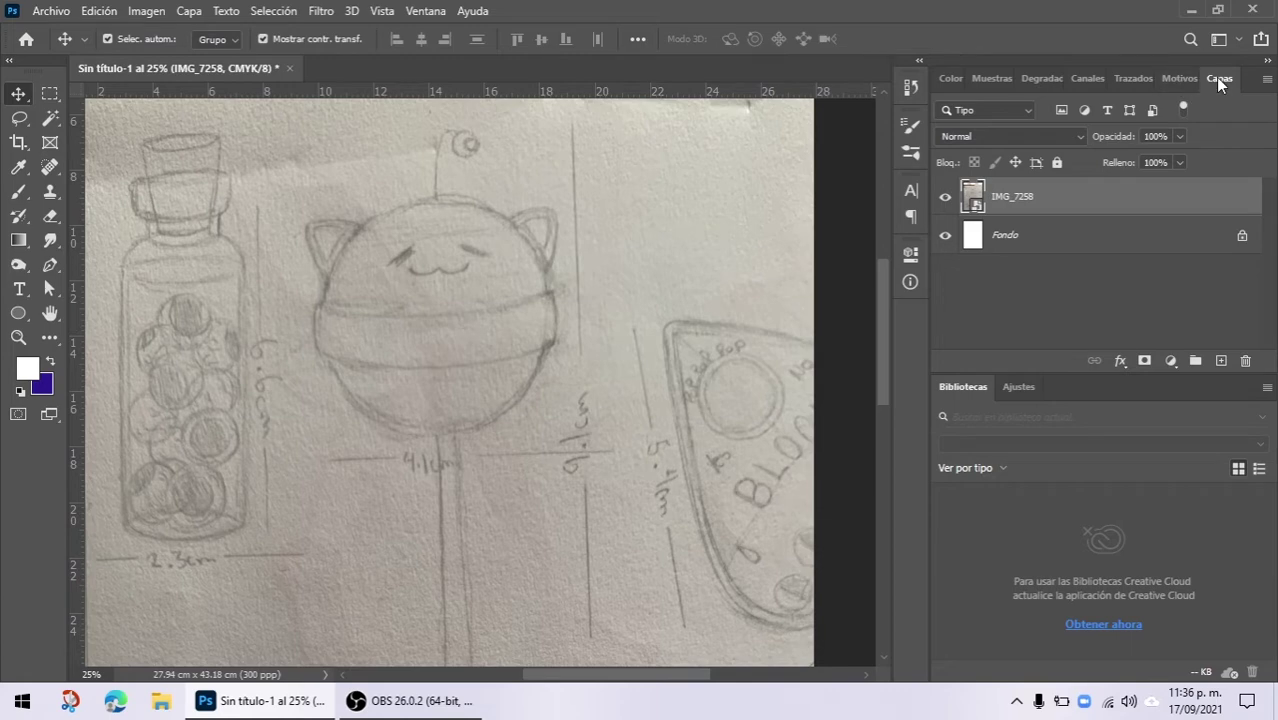
left_click(423, 15)
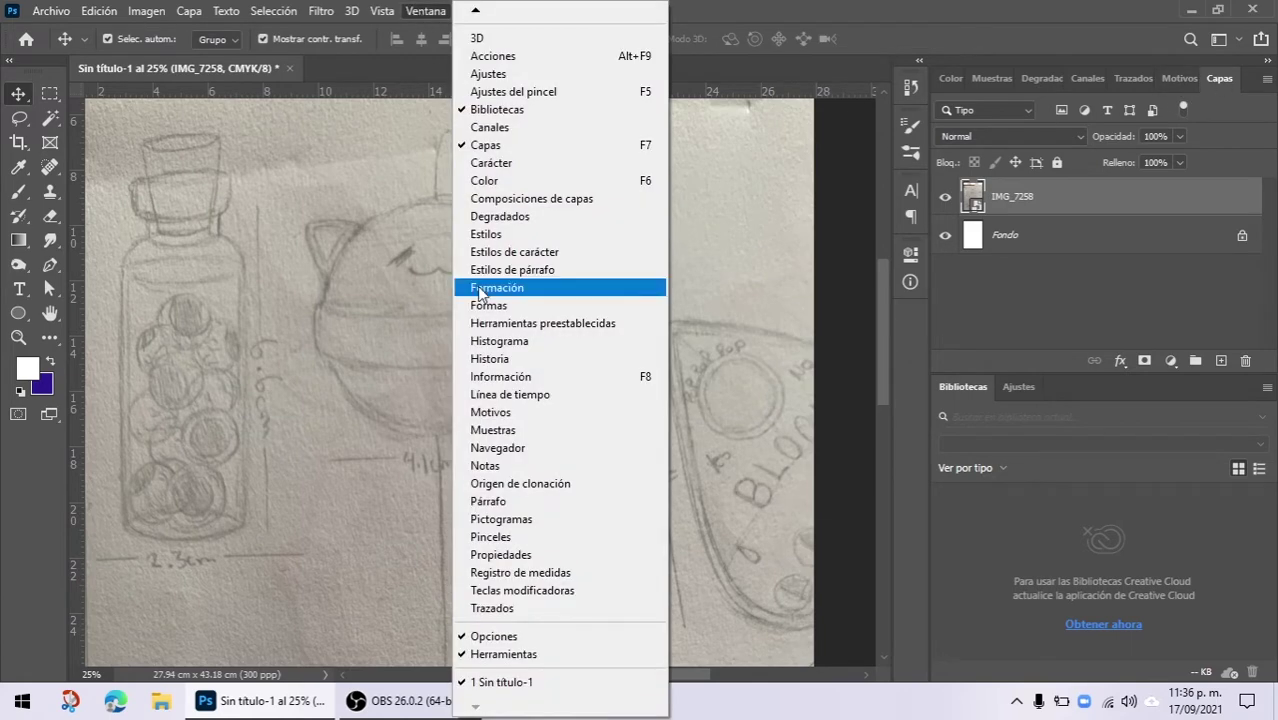
left_click(974, 291)
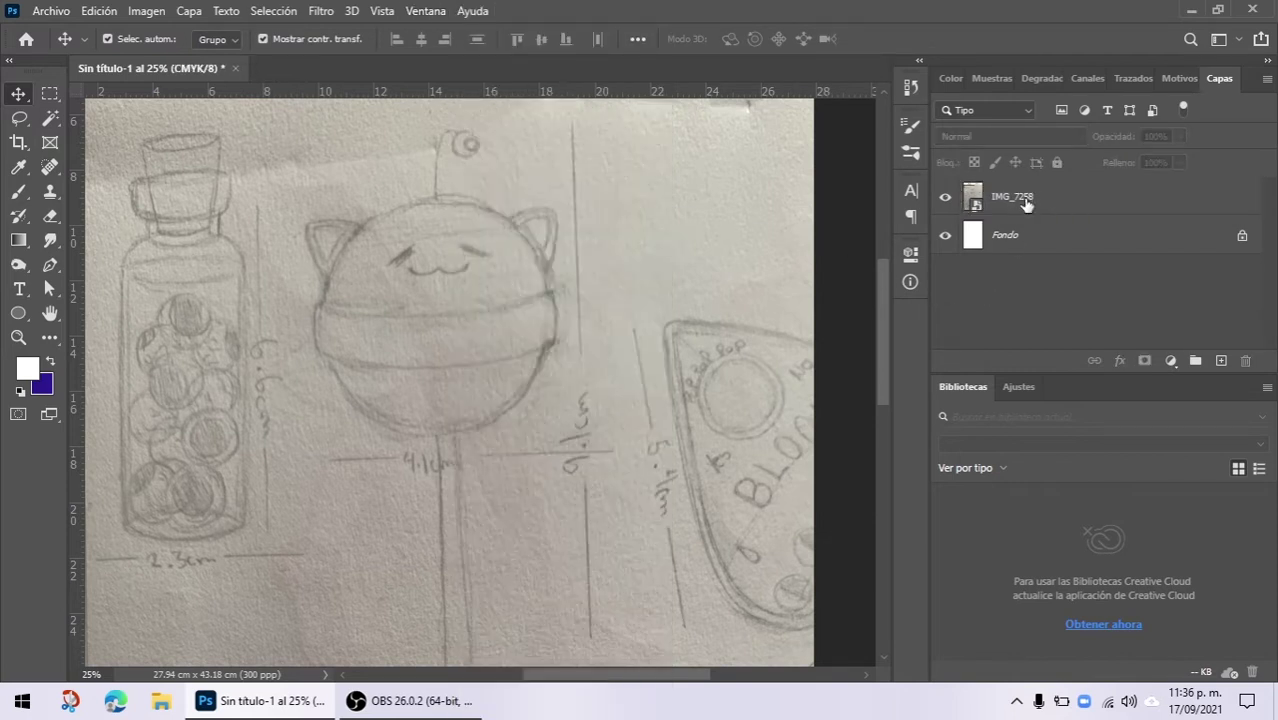
Step: Rename the placed sketch photo's layer BOCETO and lock it completely
double_click(1027, 200)
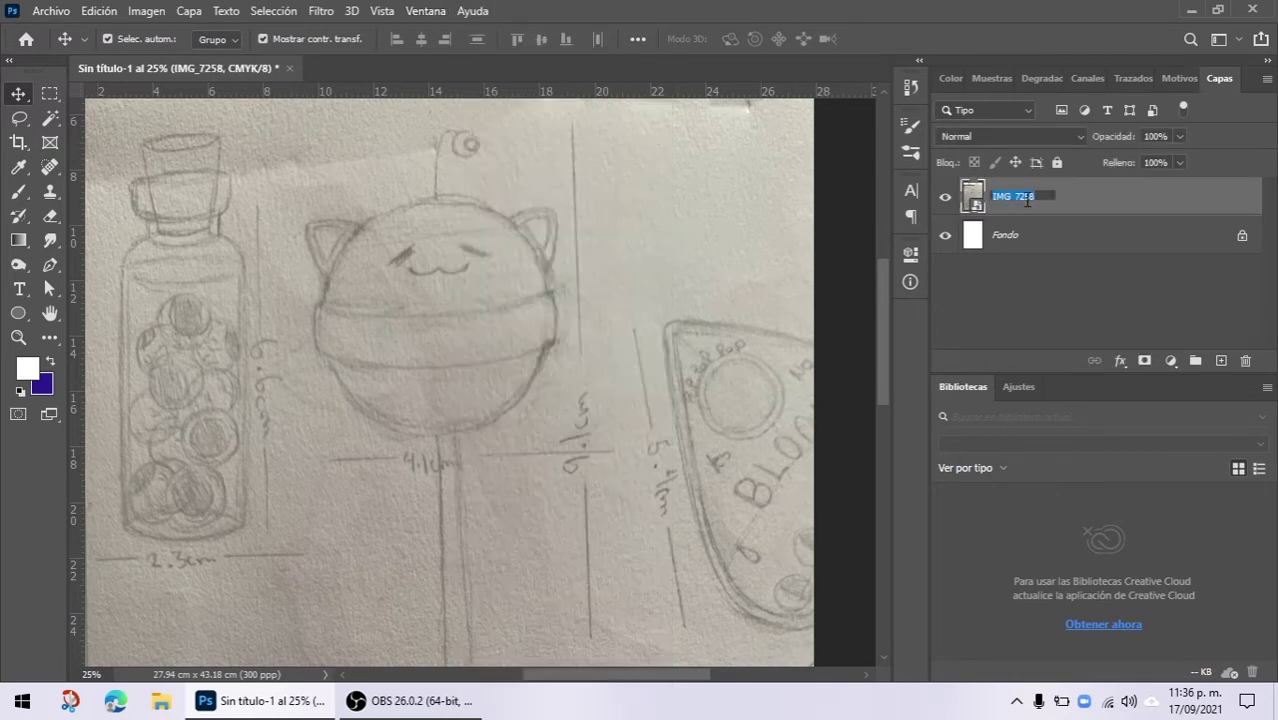
type("BOCETO")
key("Return")
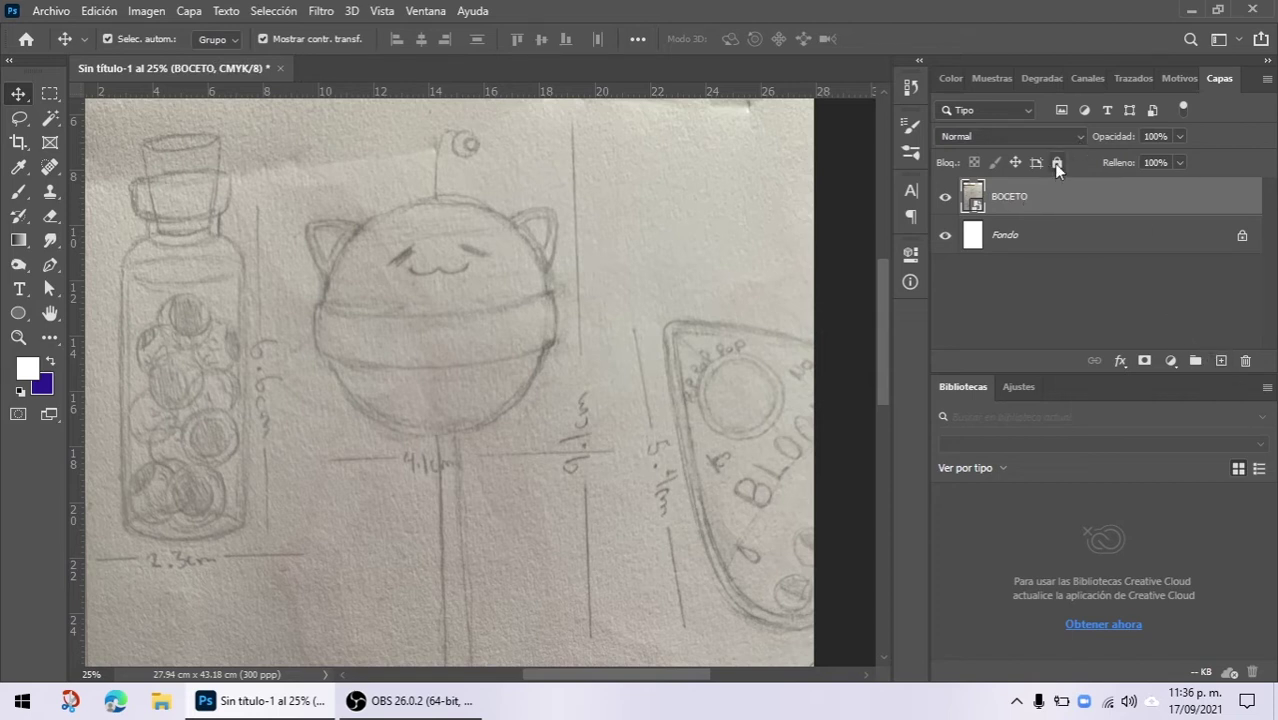
Step: Add a new empty layer above BOCETO and name it line art
left_click(1226, 362)
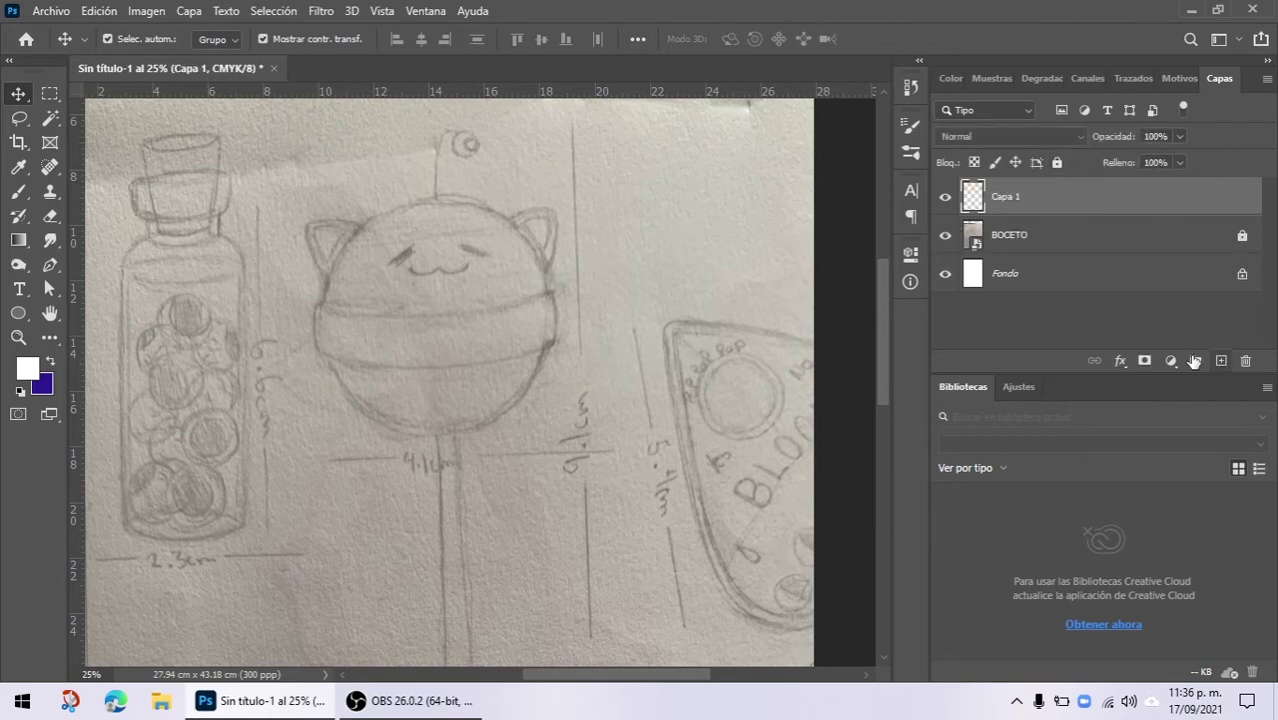
double_click(1005, 197)
type("line")
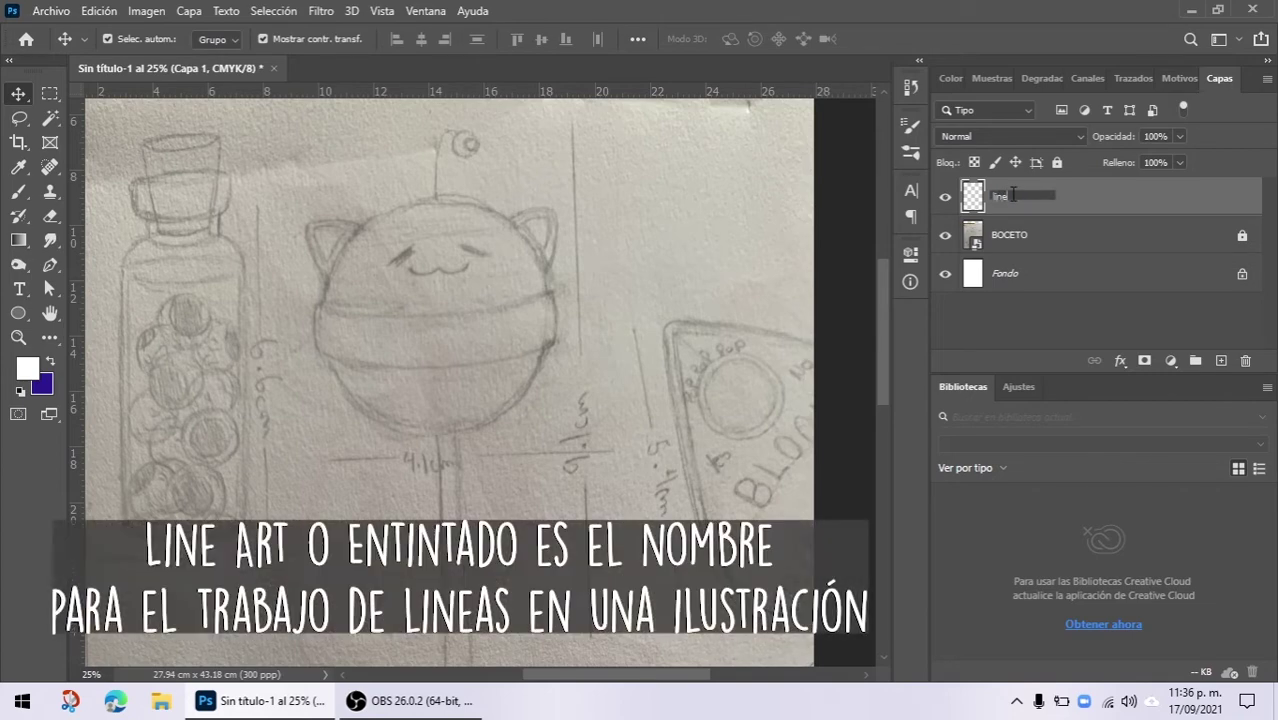
type(" art")
key("Return")
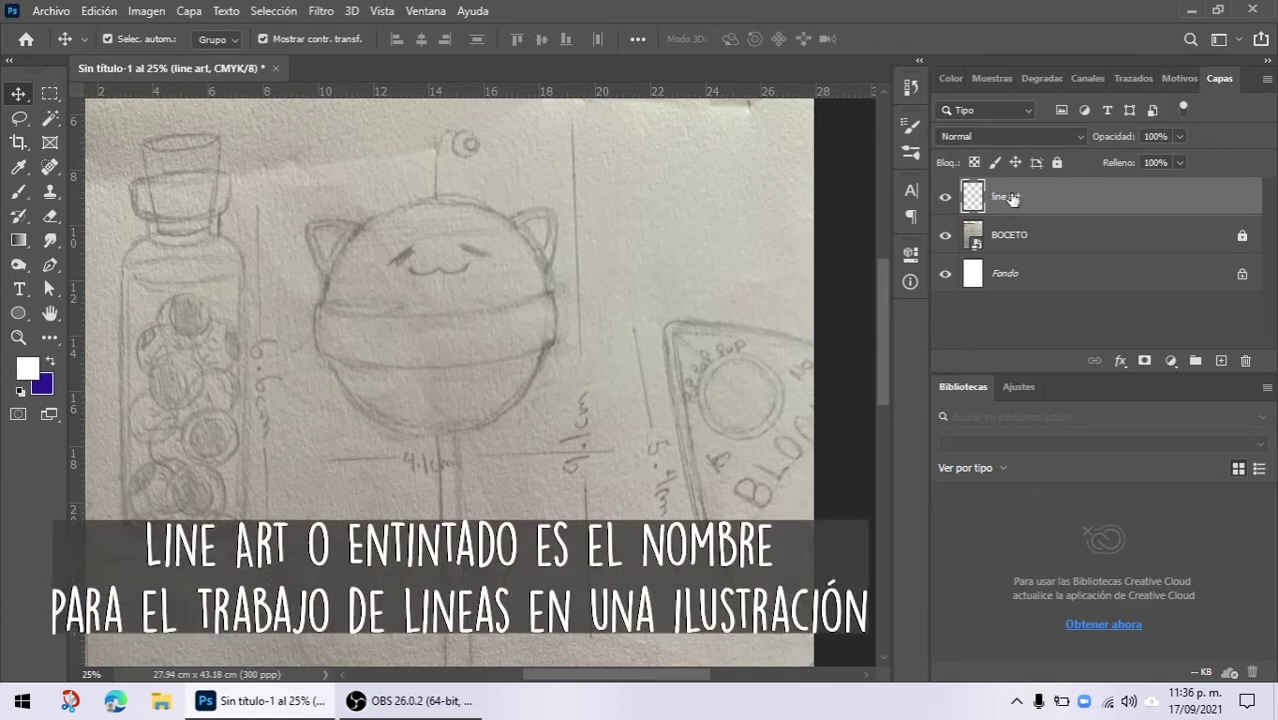
Step: Create a second document from the recent 1000 x 1000 px, 72 ppi custom preset
left_click(51, 12)
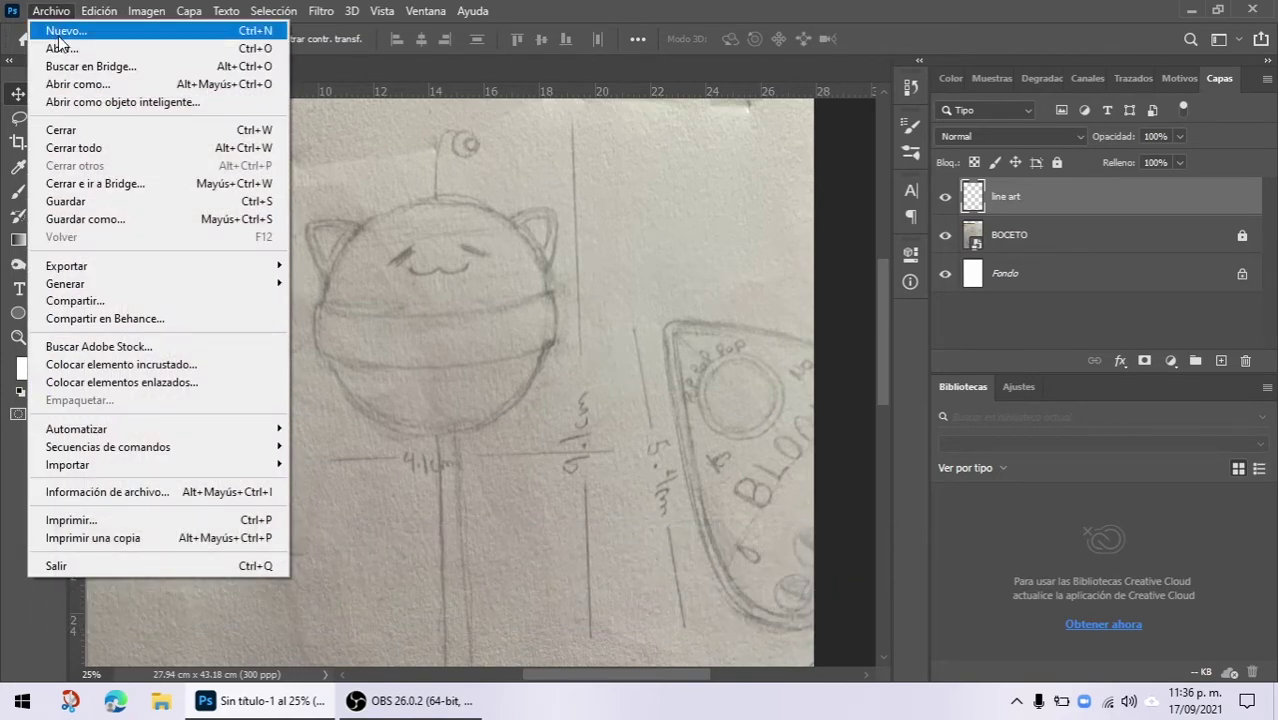
left_click(59, 33)
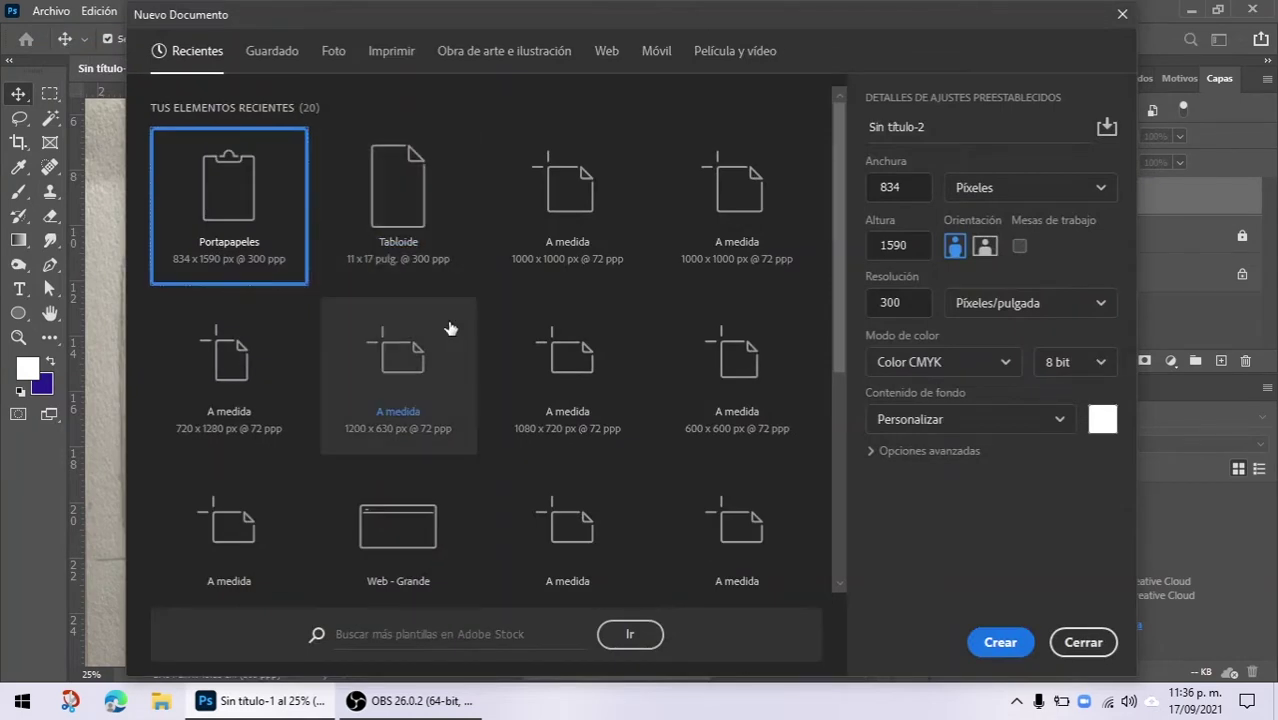
left_click(751, 207)
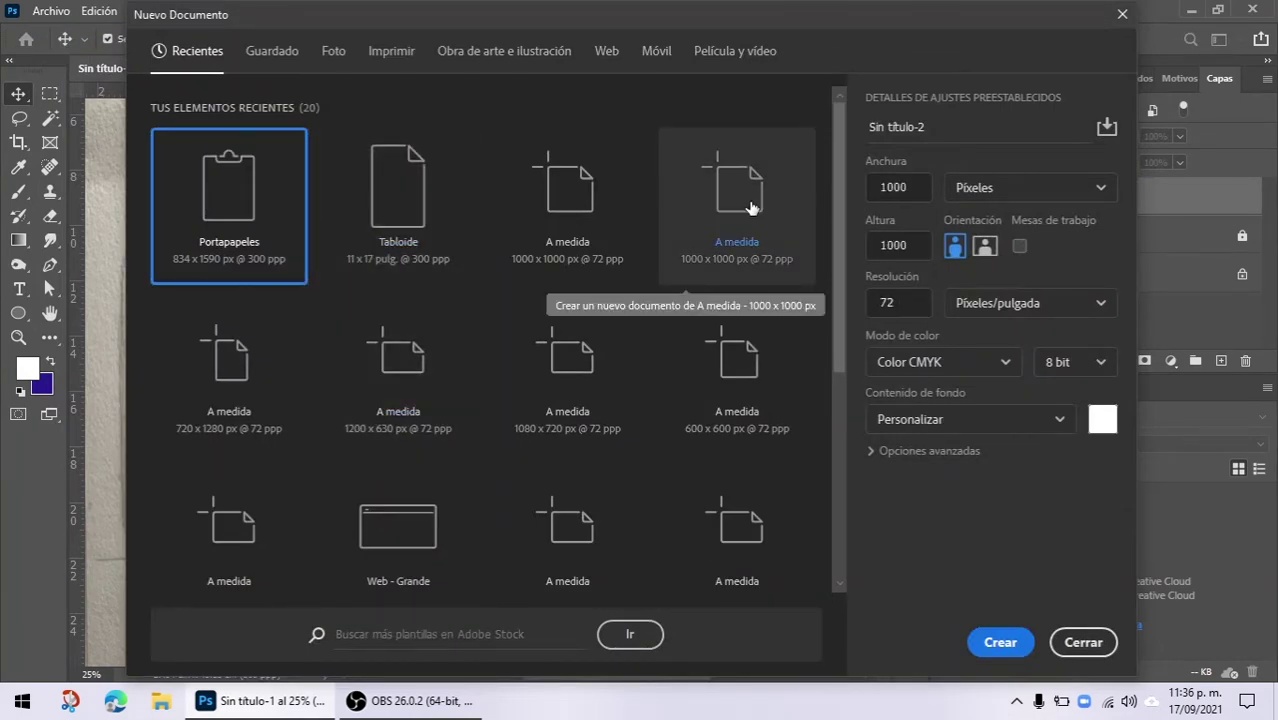
left_click(996, 645)
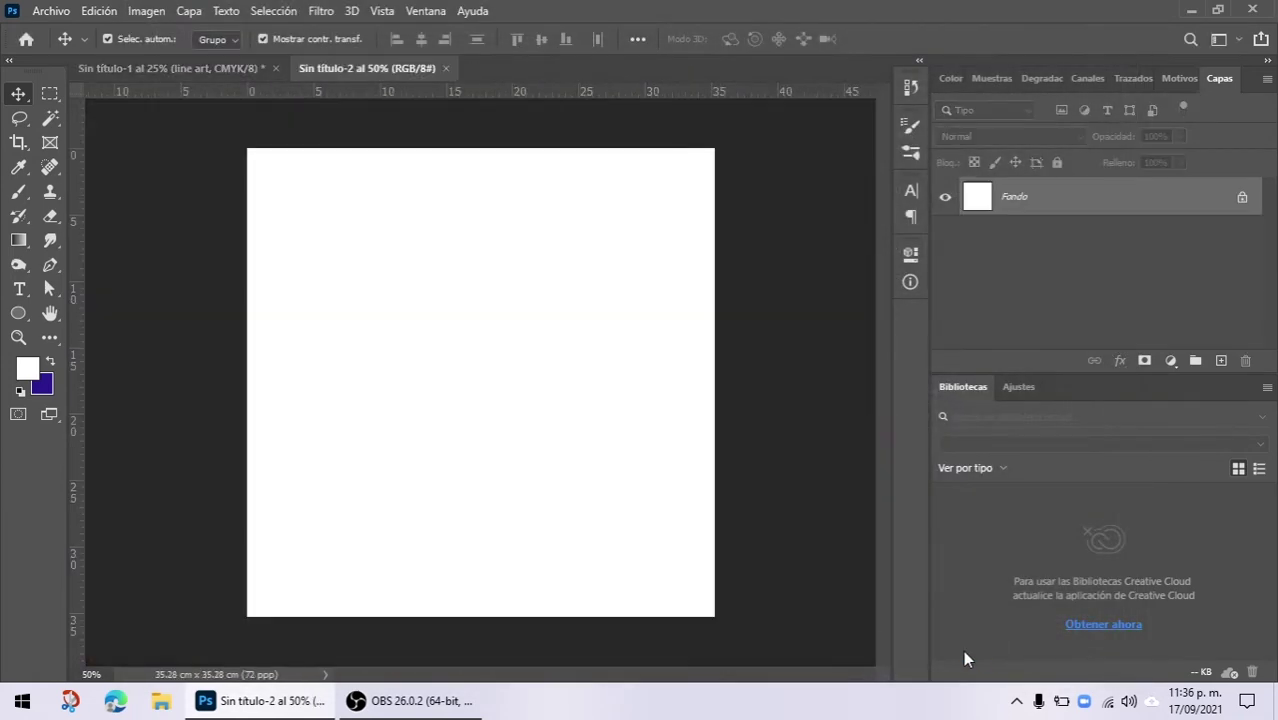
Step: Set up the Brush tool with default black and white colours, the Circular definido tip and a size of 163 px
key("b")
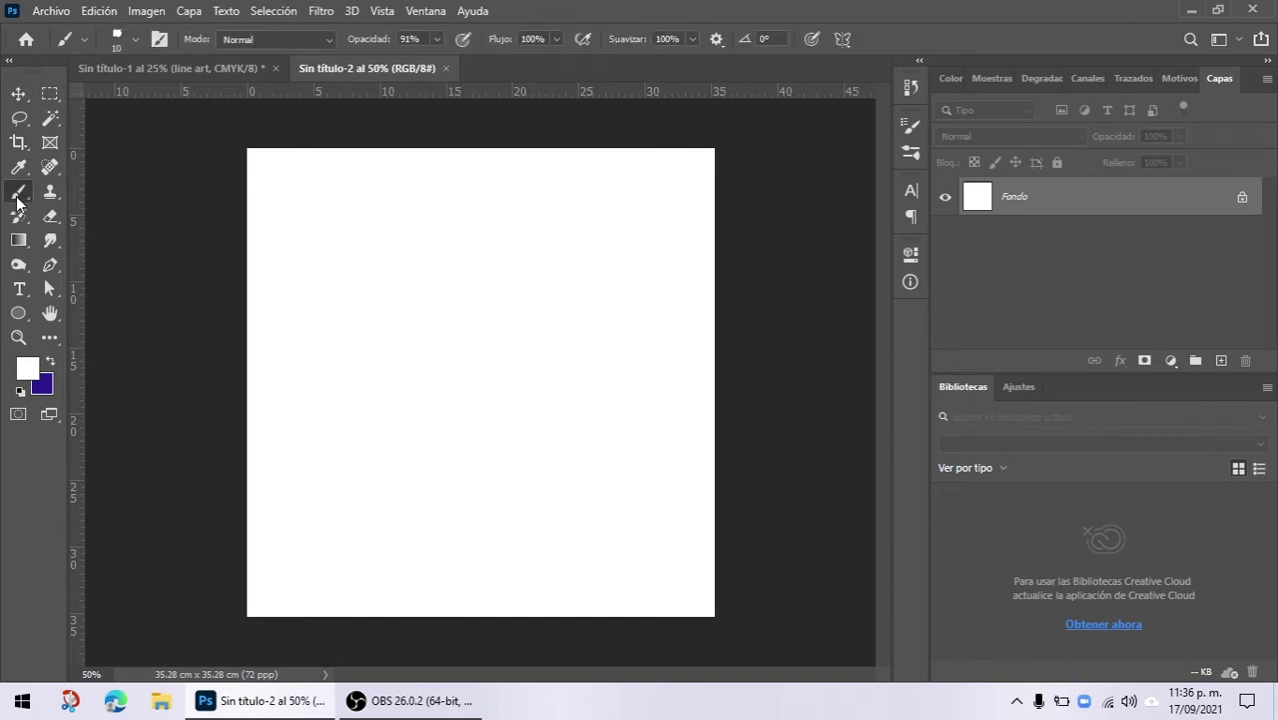
left_click(20, 391)
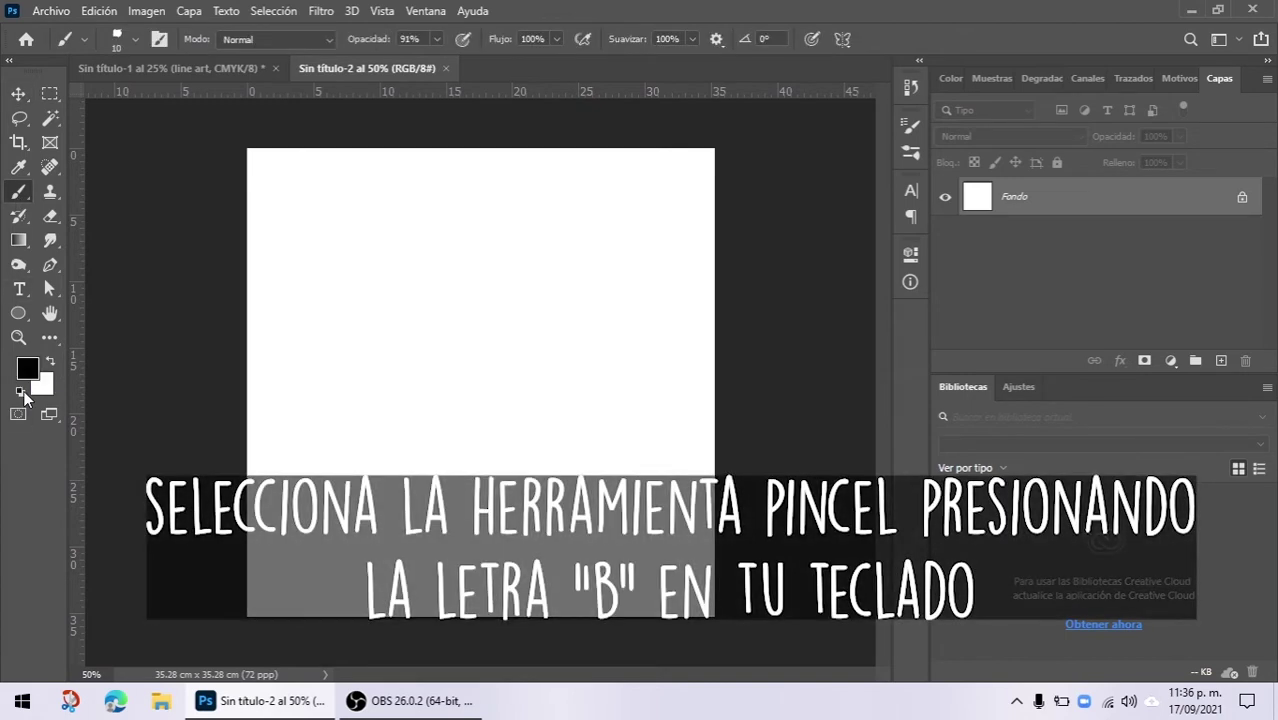
right_click(362, 314)
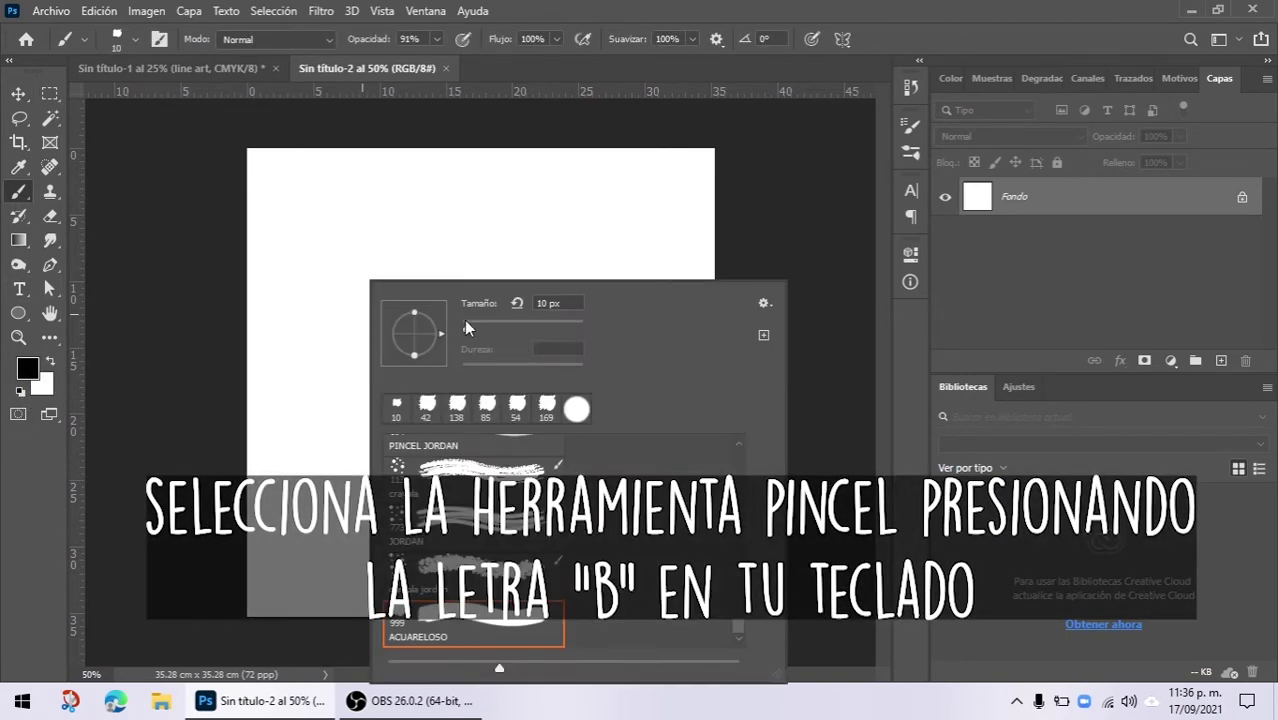
left_click_drag(464, 322, 503, 326)
mouse_move(739, 627)
left_mouse_down()
mouse_move(750, 422)
mouse_move(736, 448)
left_mouse_up()
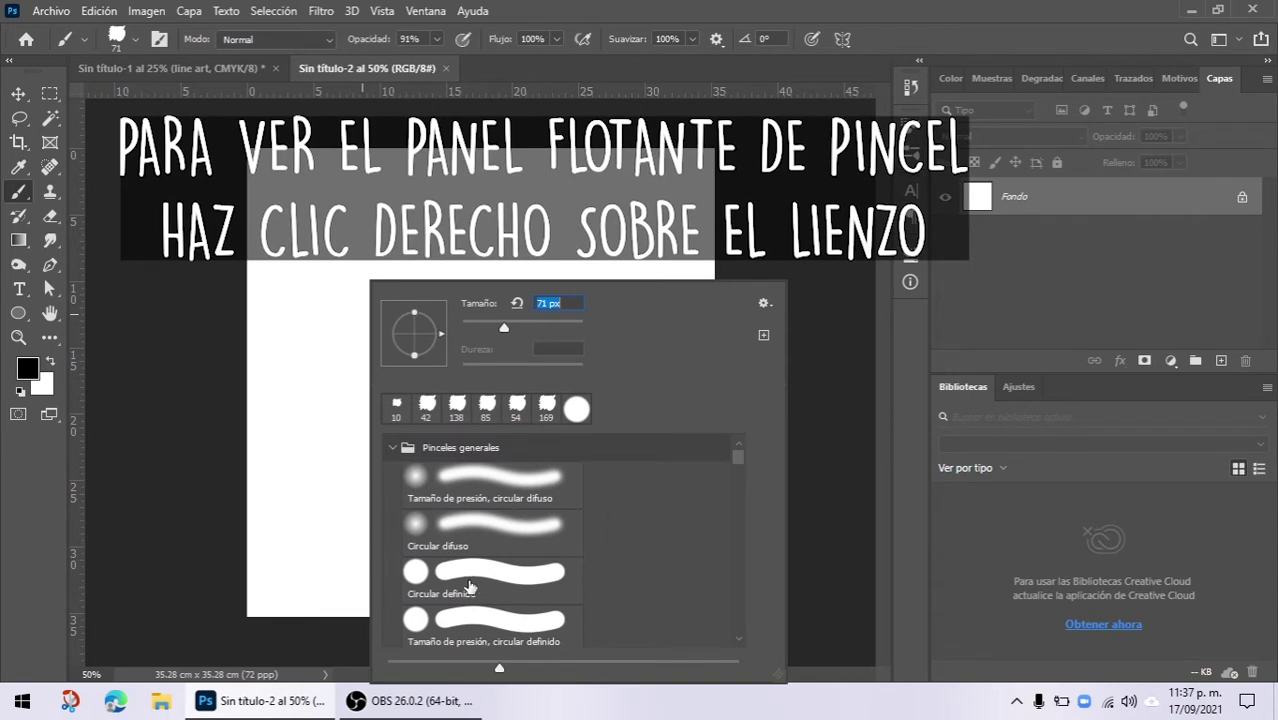
left_click(477, 577)
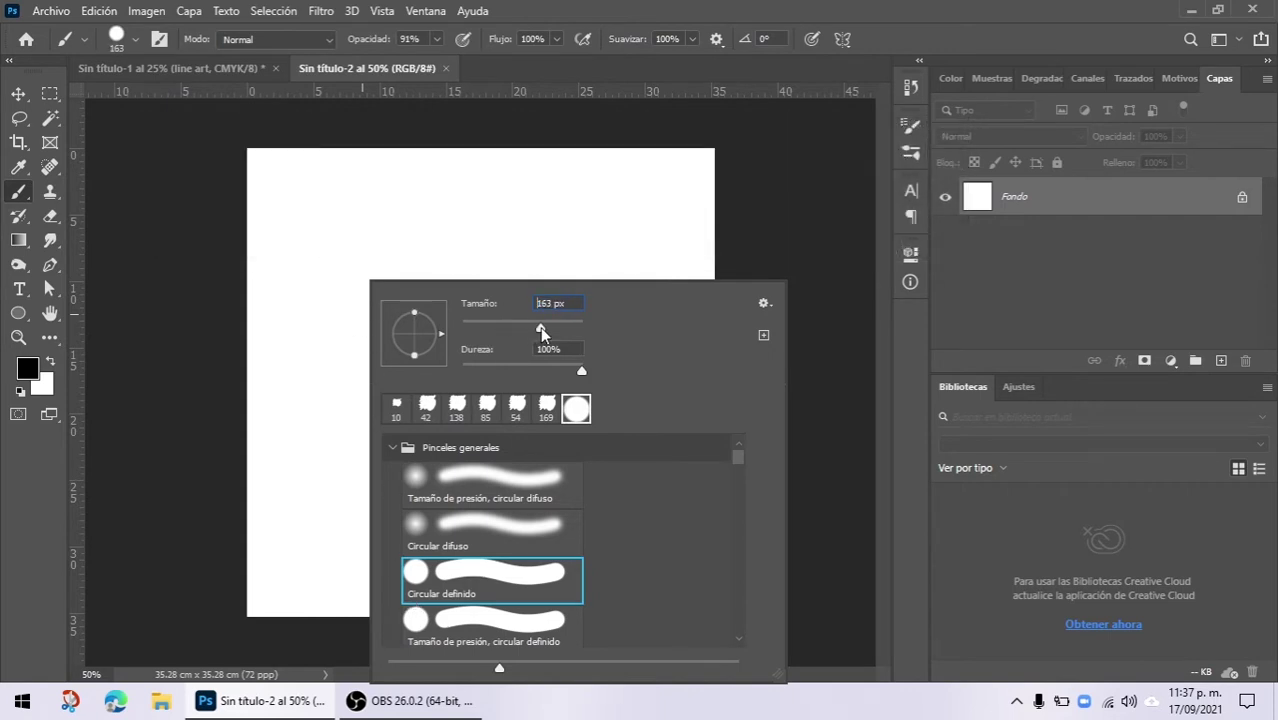
left_click(540, 327)
Step: Paint three large black dots scattered over the canvas, plus five smaller ones between them with the brush at 78 px
left_click(346, 240)
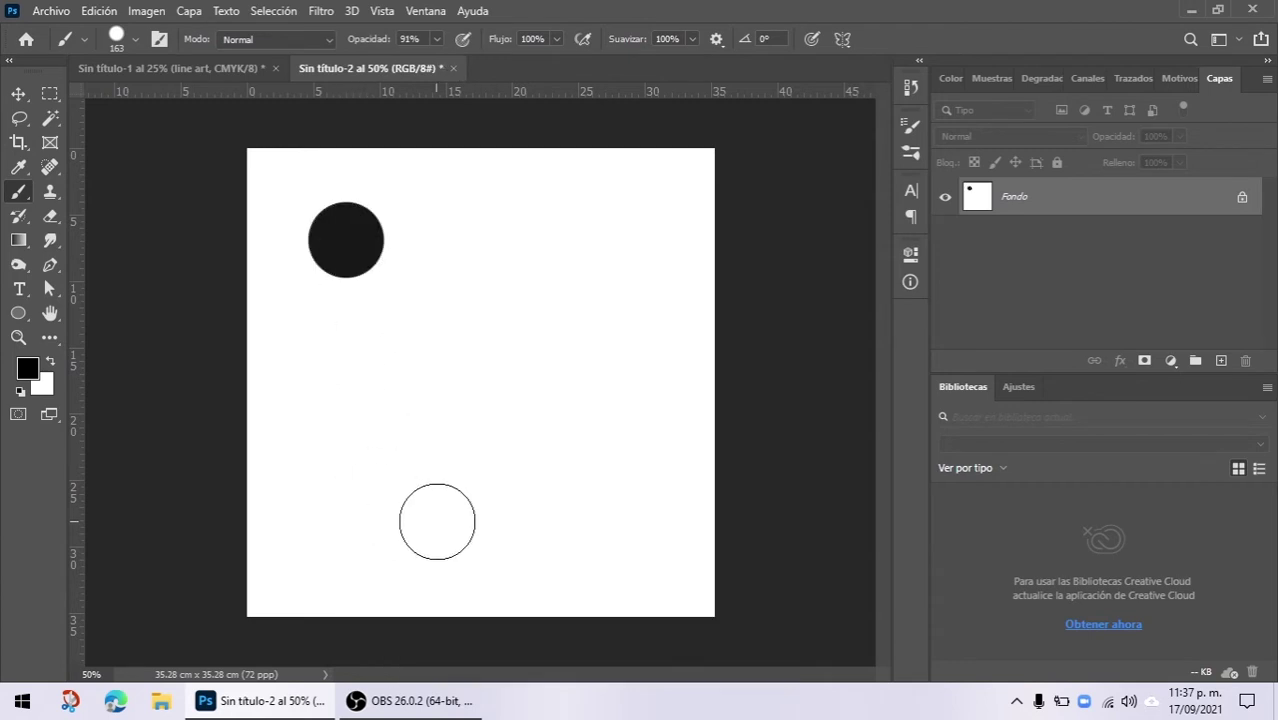
left_click(409, 489)
right_click(594, 381)
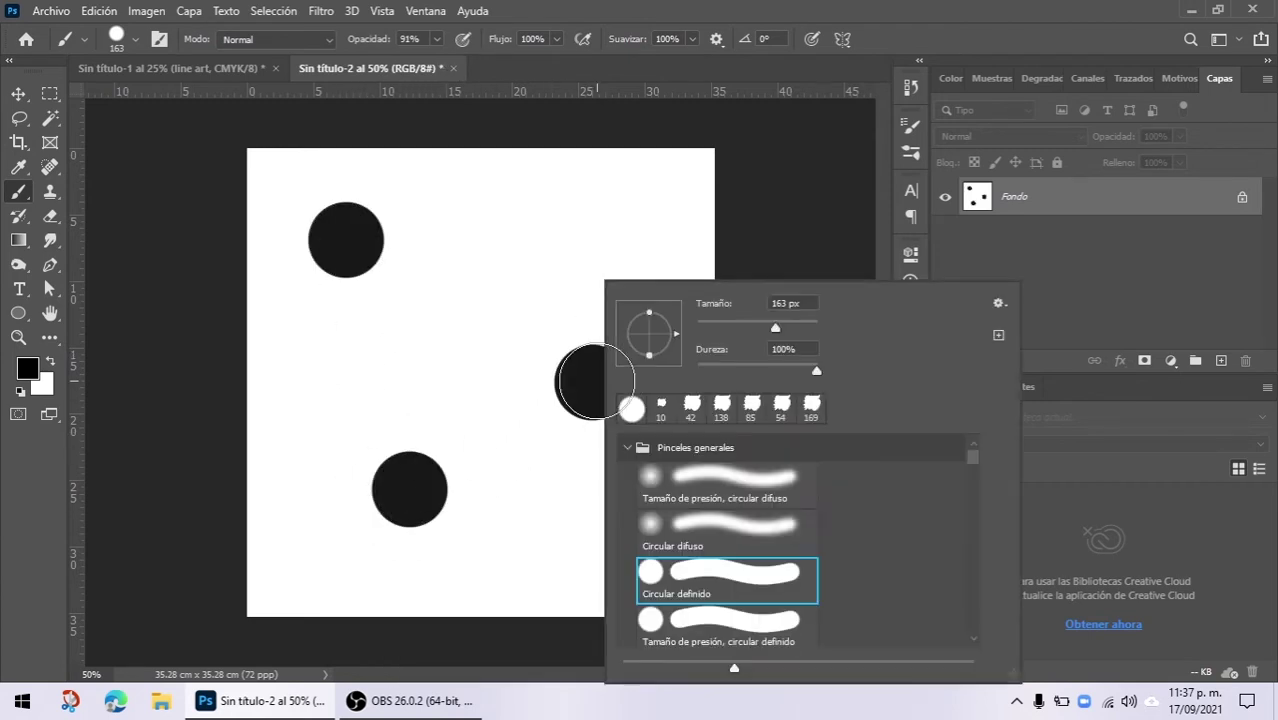
left_click(742, 324)
left_click(503, 237)
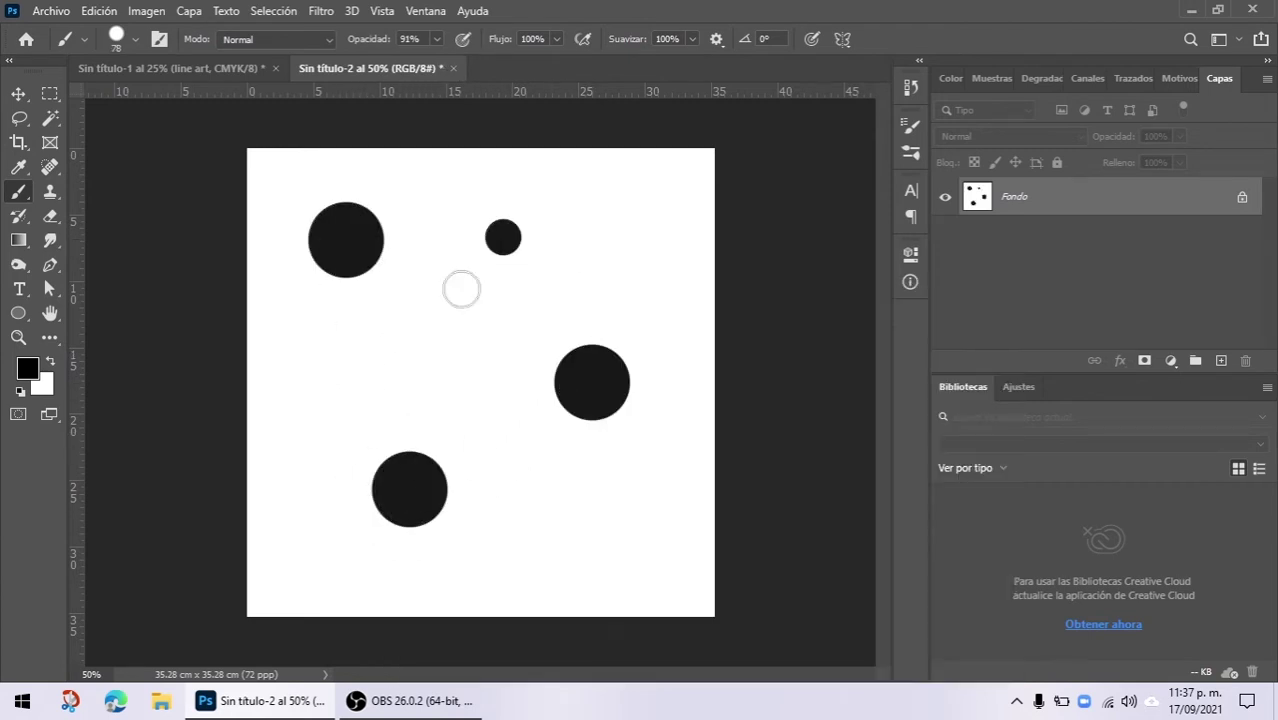
left_click(346, 383)
left_click(588, 532)
left_click(480, 365)
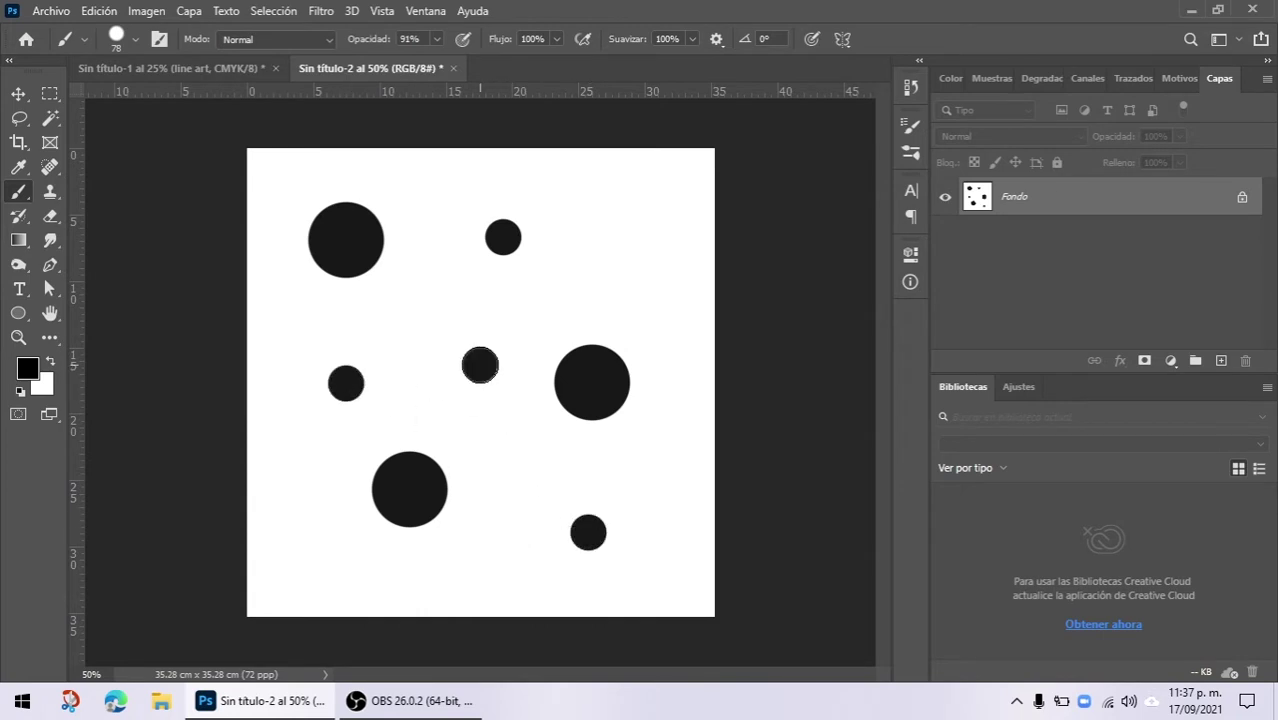
left_click(617, 270)
Step: Define the painted dots as a brush preset named PINCEL 1 and return to the sketch document
left_click(86, 11)
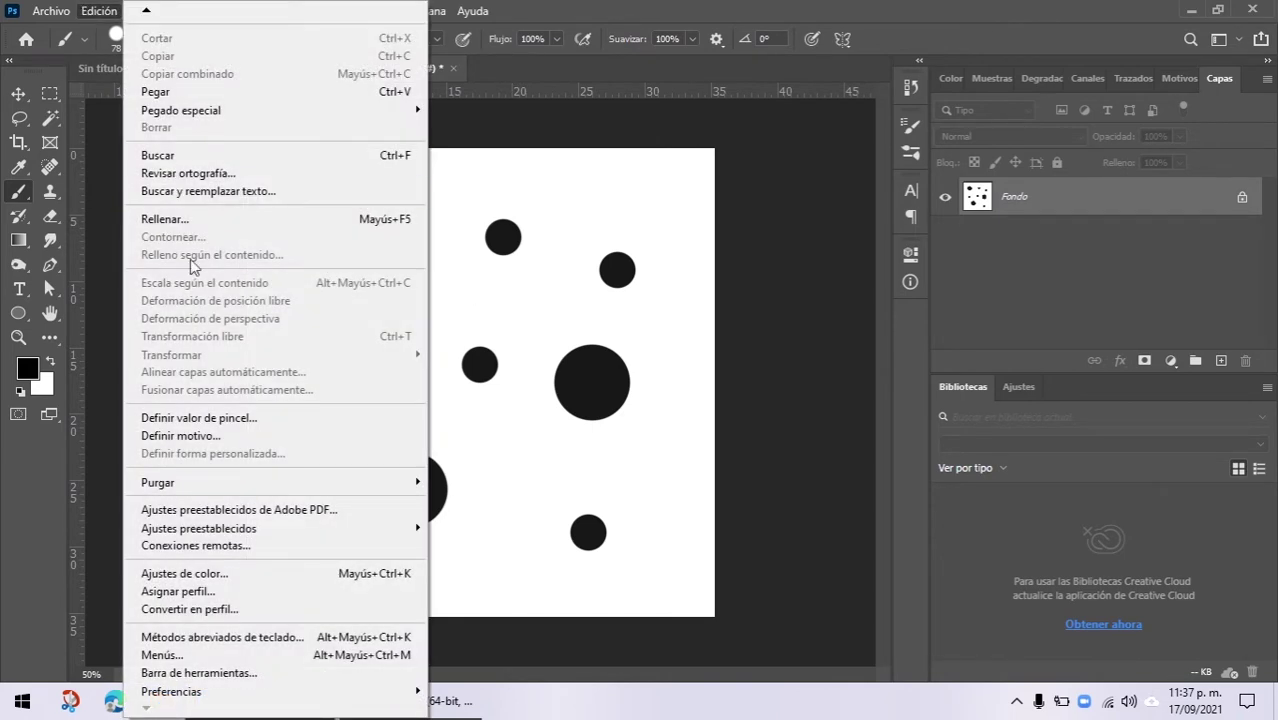
left_click(310, 418)
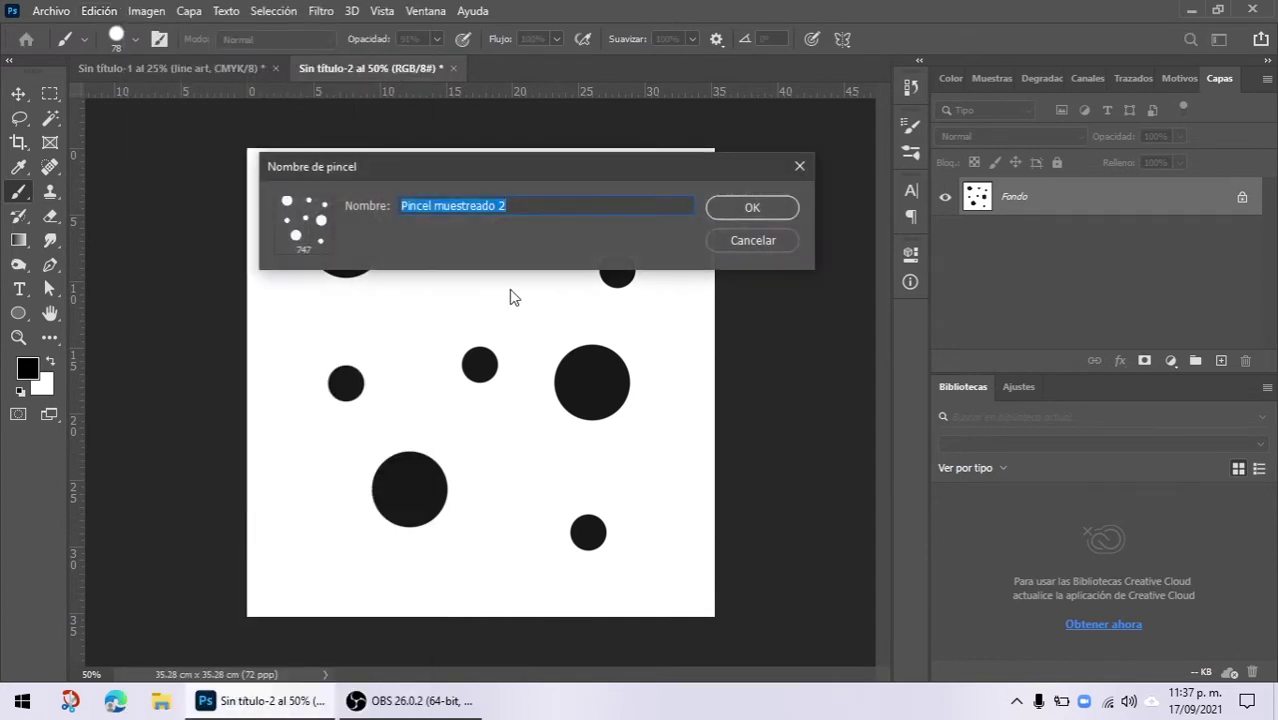
type("PINCEL 1")
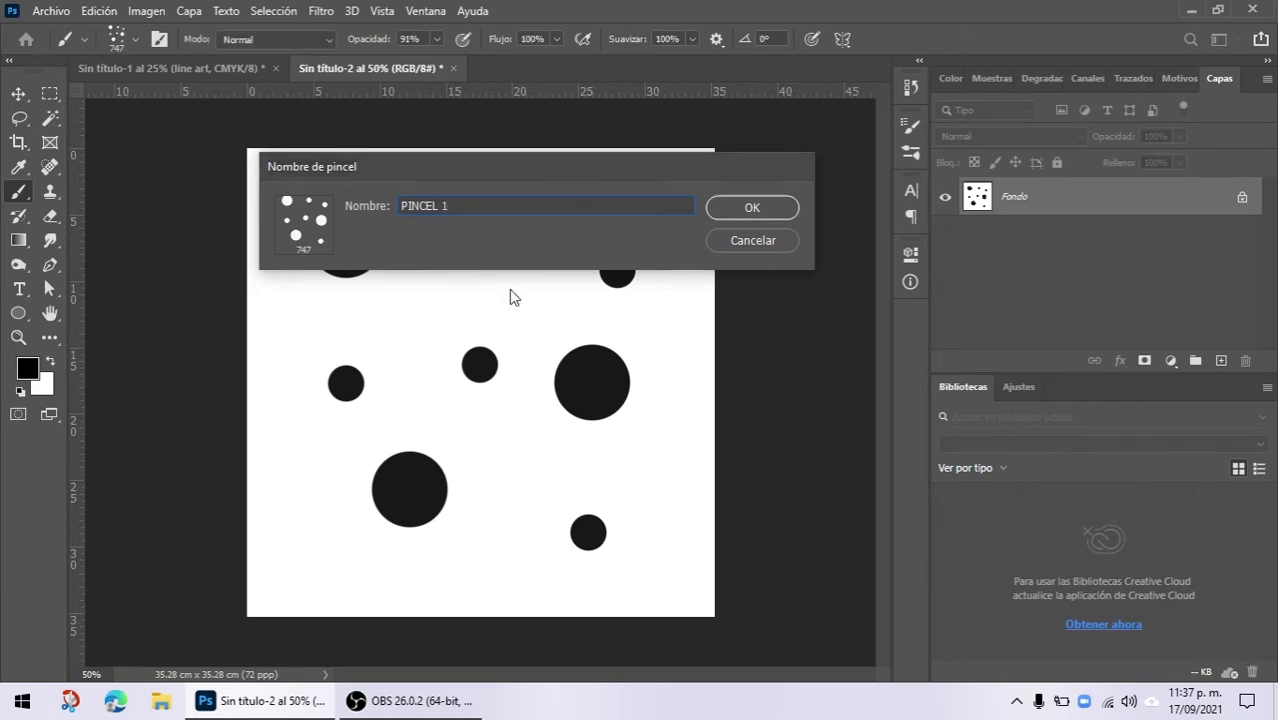
key("Return")
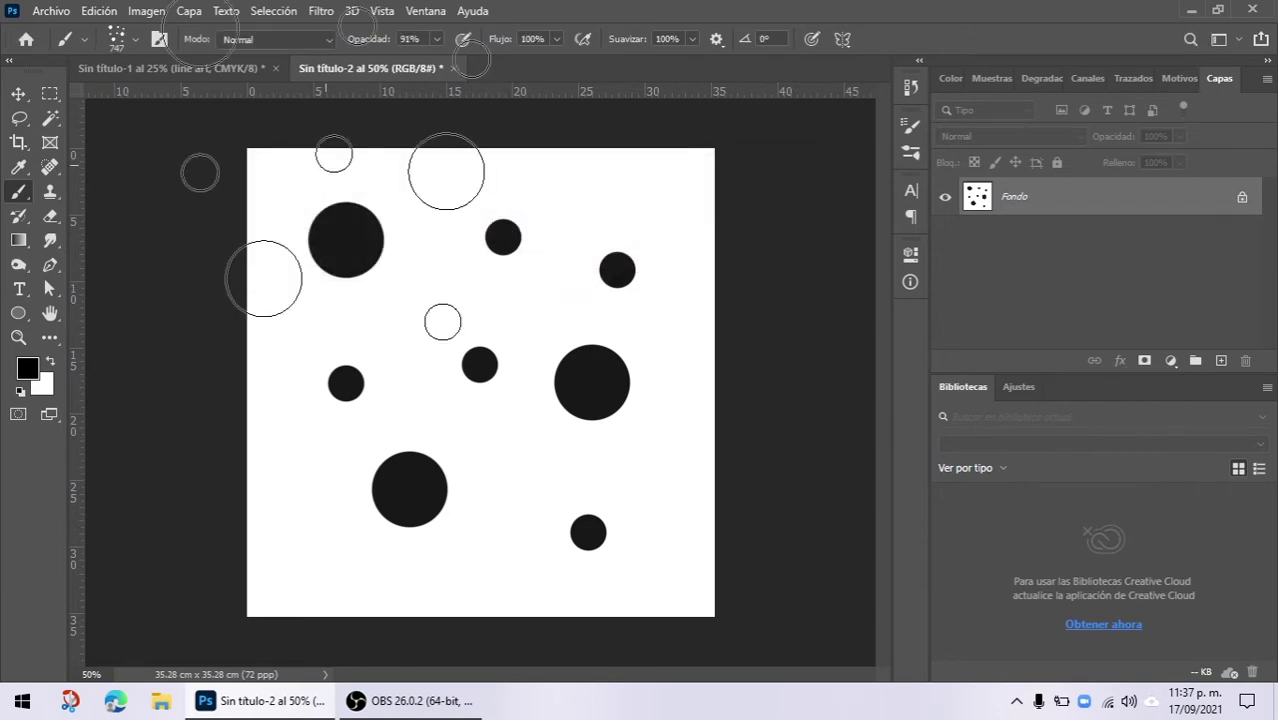
left_click(170, 66)
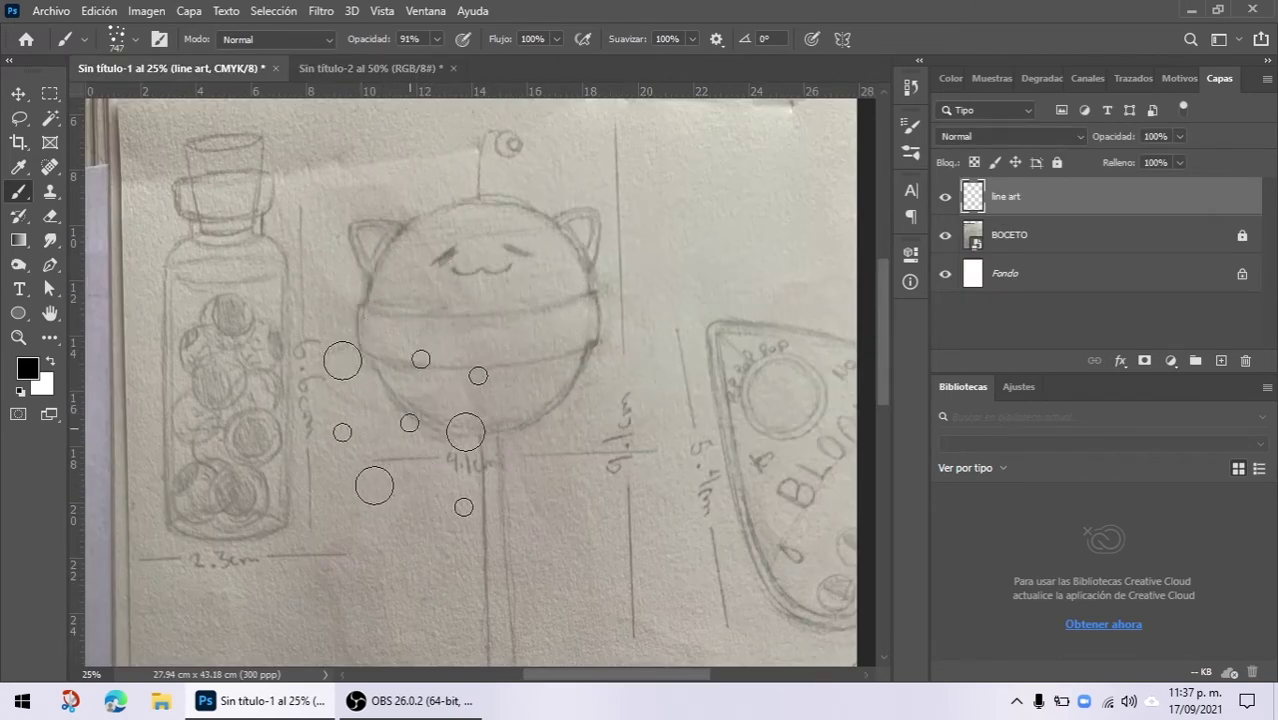
Step: Try the dotted brush with broad strokes over the lollipop on the line art layer and undo them
left_click_drag(310, 300, 490, 470)
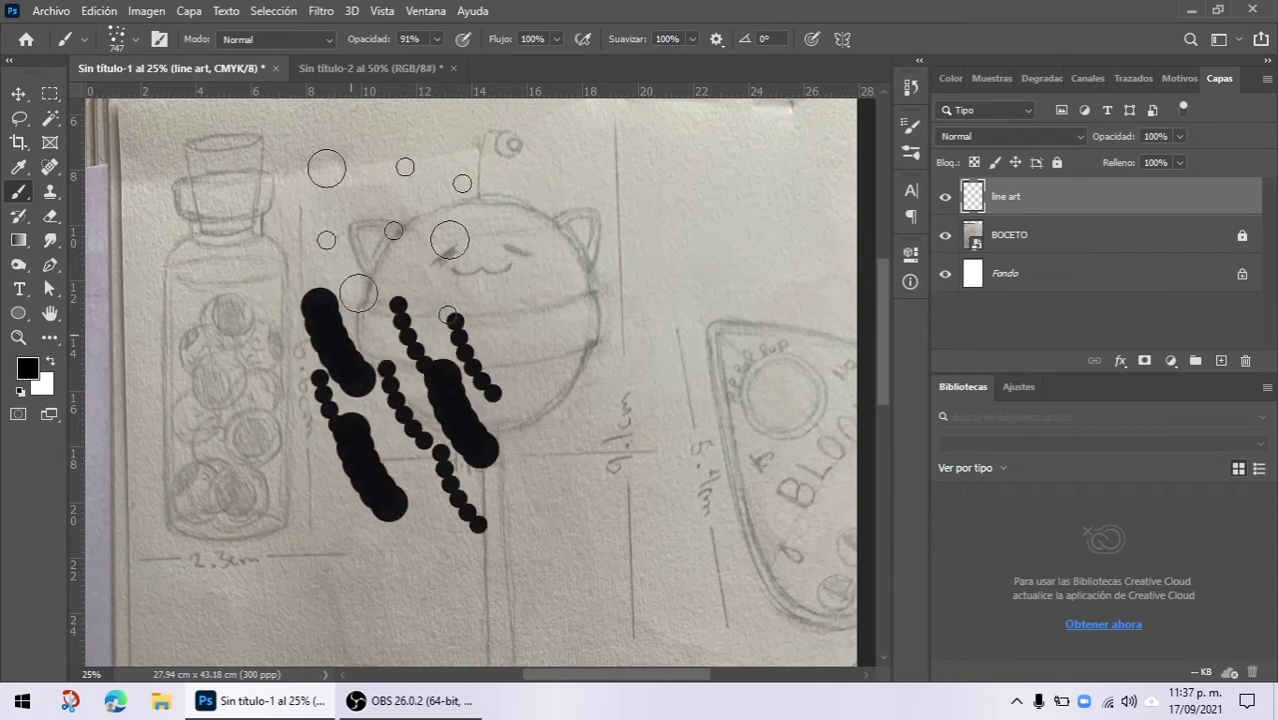
mouse_move(390, 500)
left_mouse_down()
mouse_move(700, 370)
mouse_move(735, 335)
left_mouse_up()
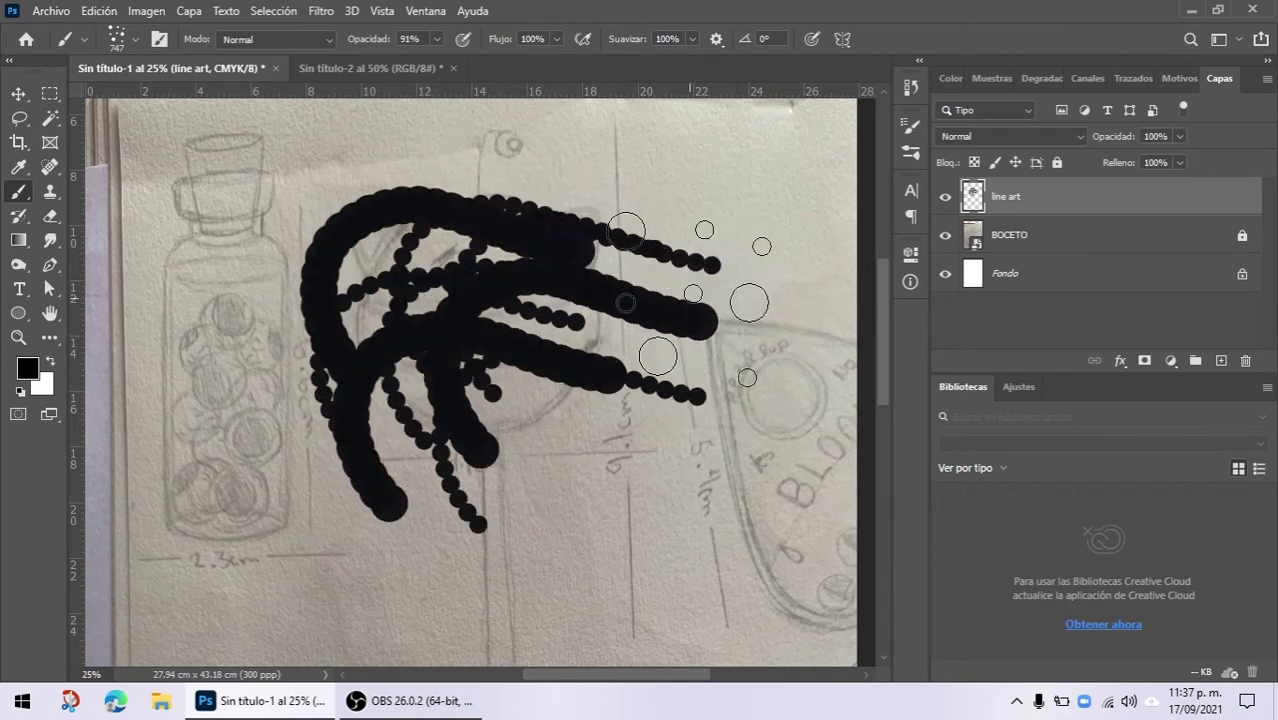
key("ctrl+z")
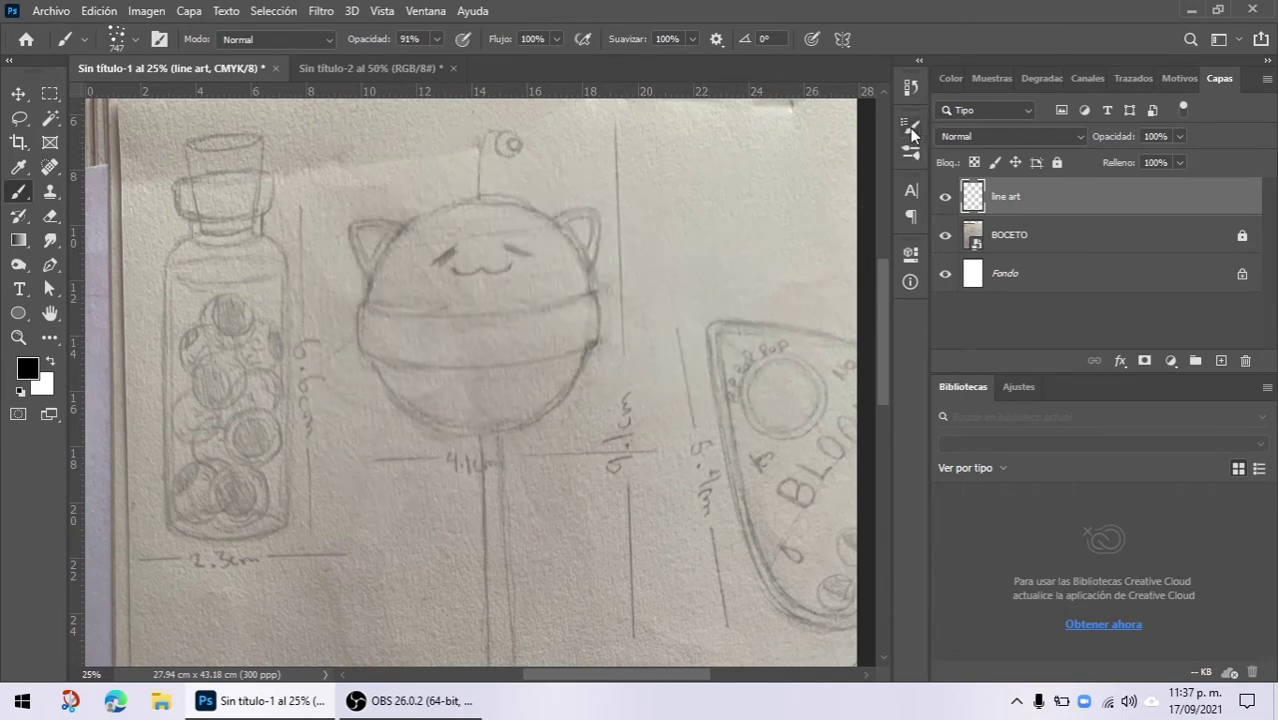
Step: Set the brush tip spacing to 1% and enable shape dynamics with 15% size, 10% angle and 8% roundness variation
left_click(910, 128)
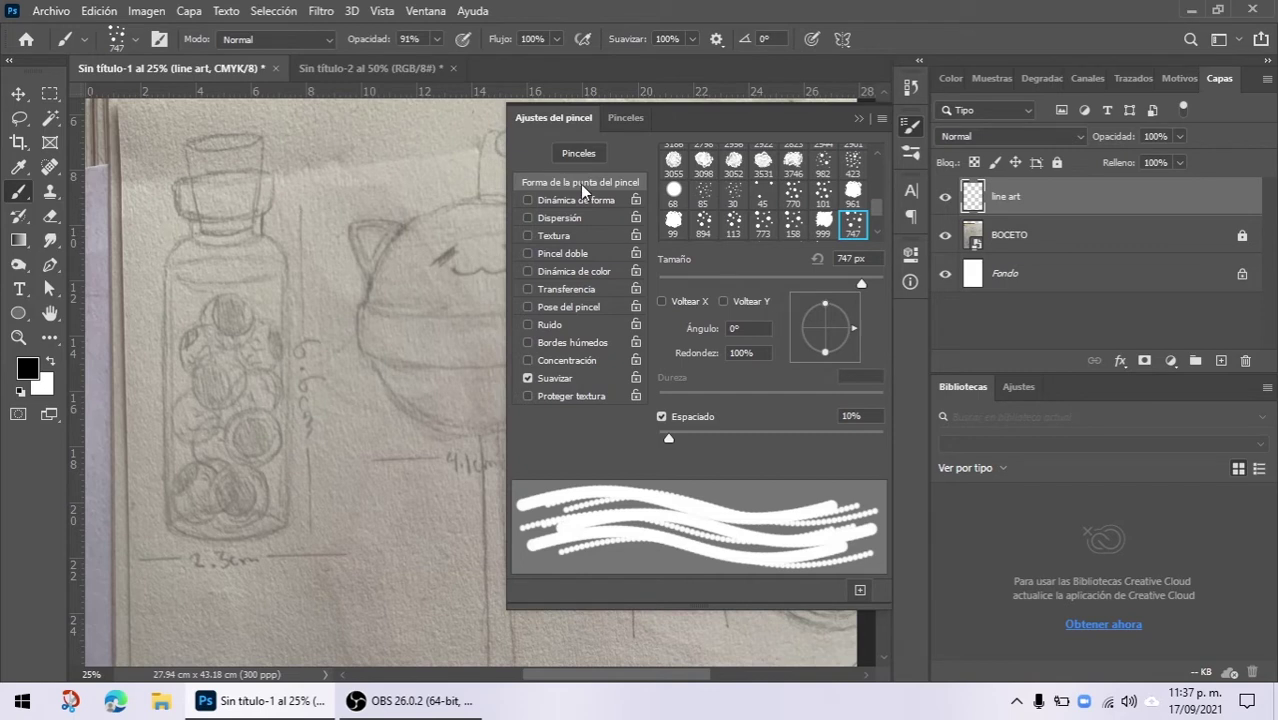
left_click_drag(669, 438, 657, 436)
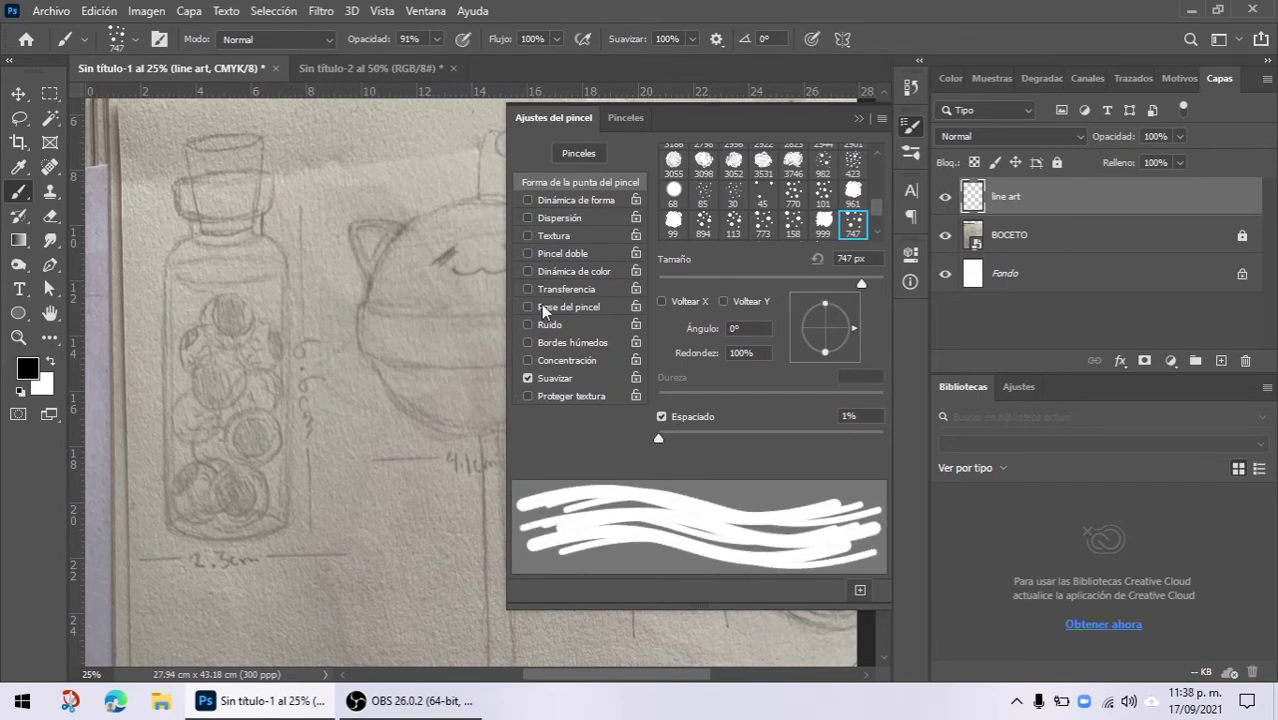
left_click(591, 199)
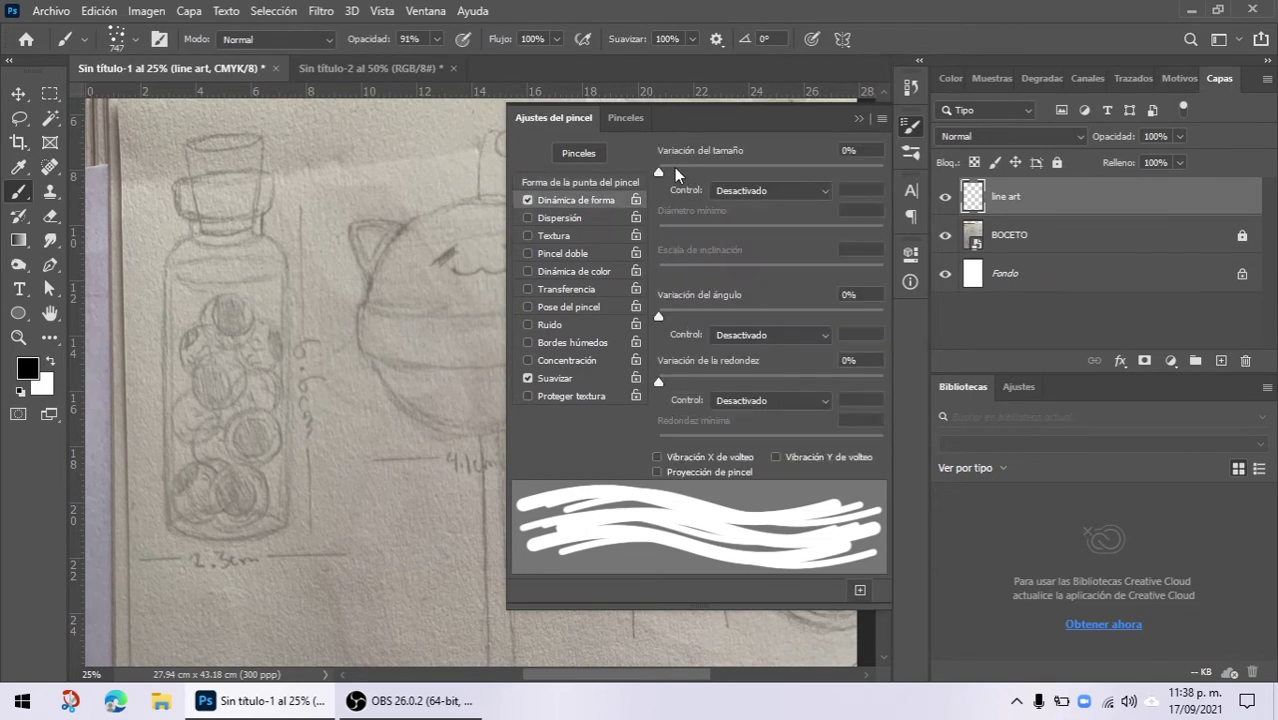
left_click_drag(659, 171, 692, 183)
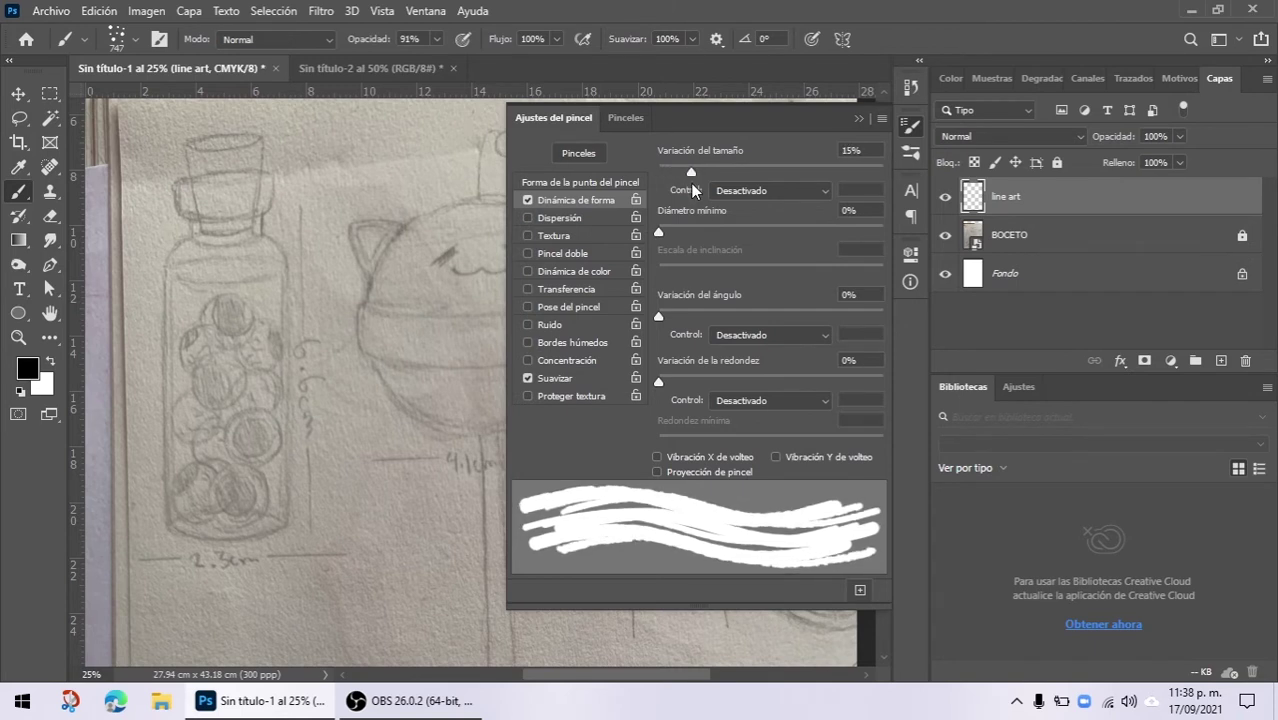
left_click_drag(658, 317, 679, 320)
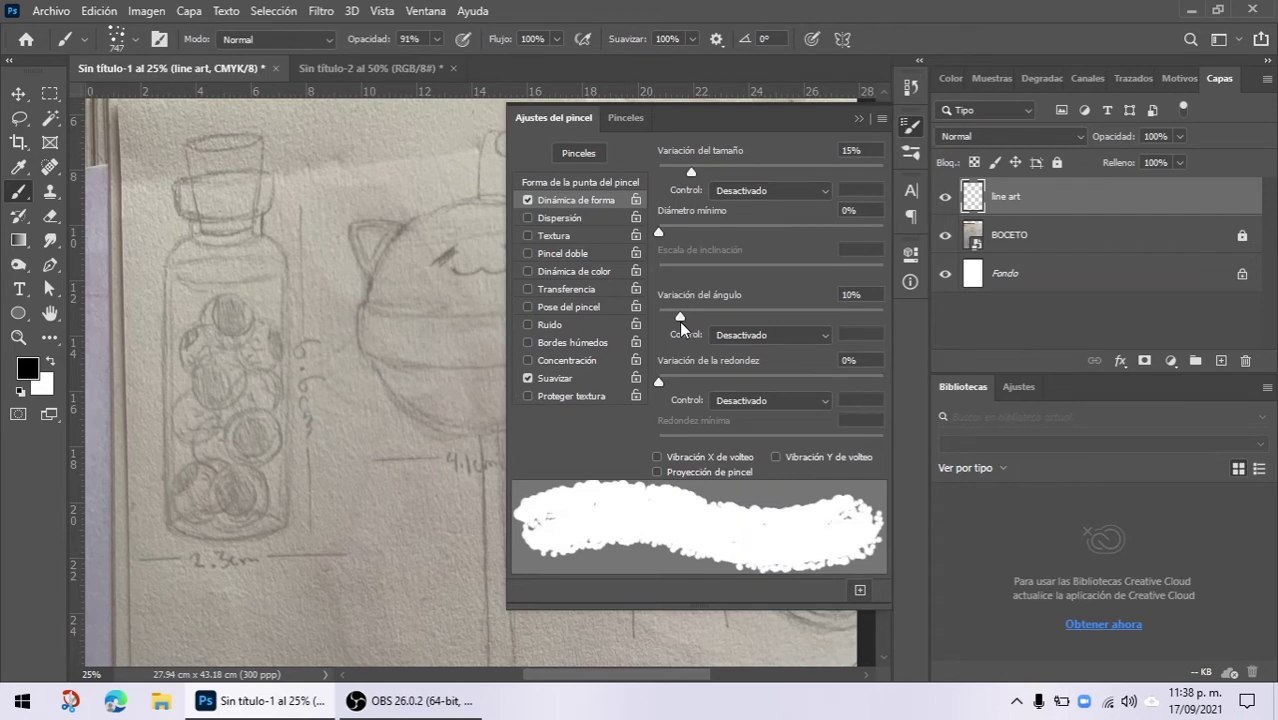
left_click_drag(658, 381, 676, 383)
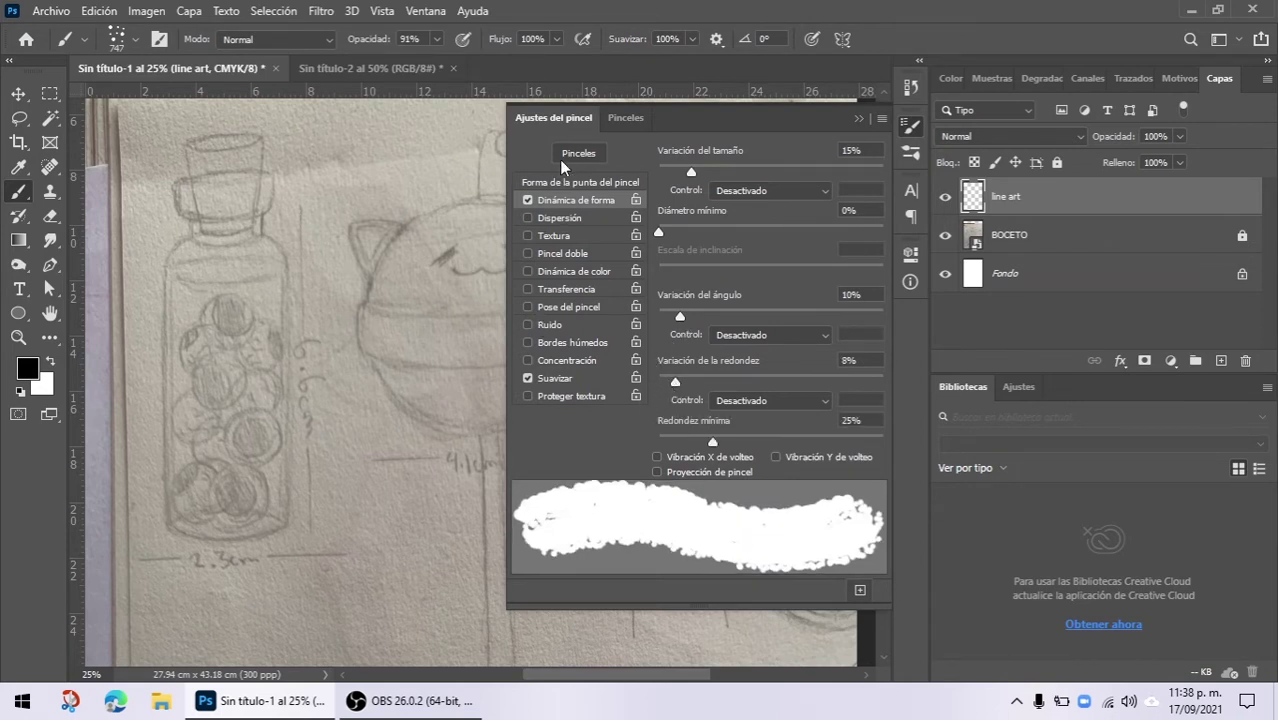
Step: Enable scattering for the brush with a dispersion of 4%
left_click(573, 219)
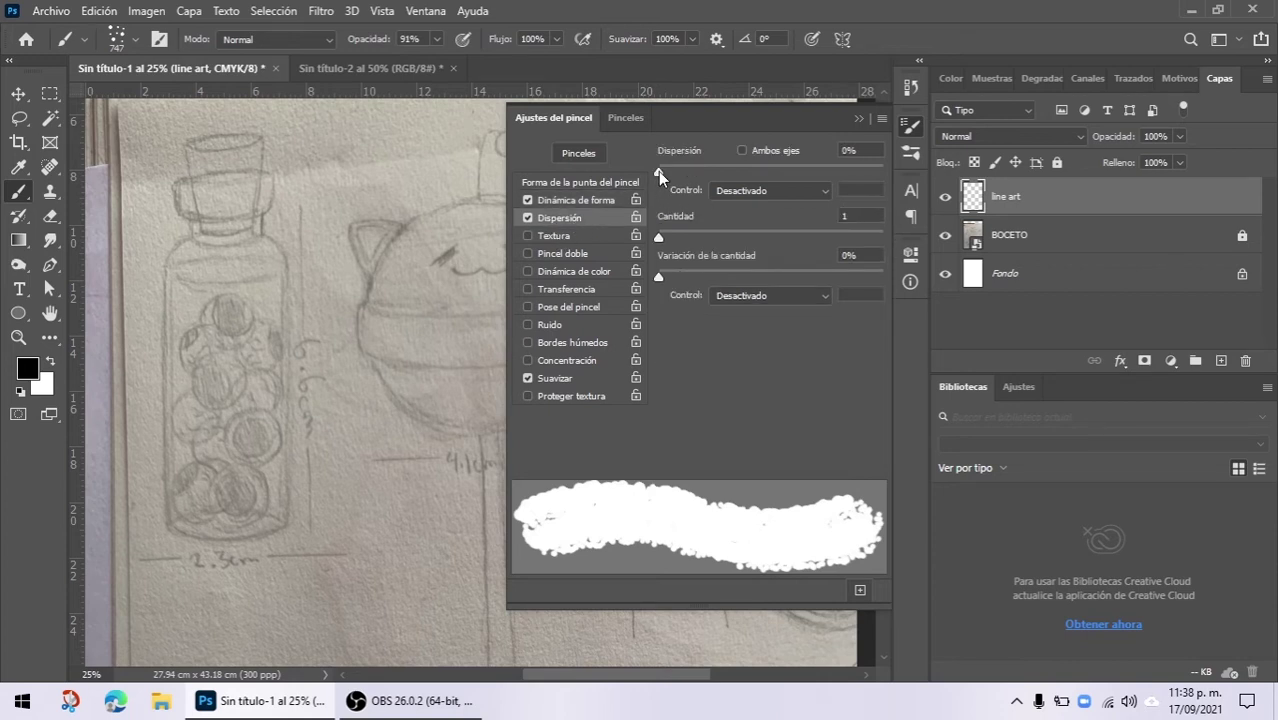
left_click_drag(658, 171, 659, 171)
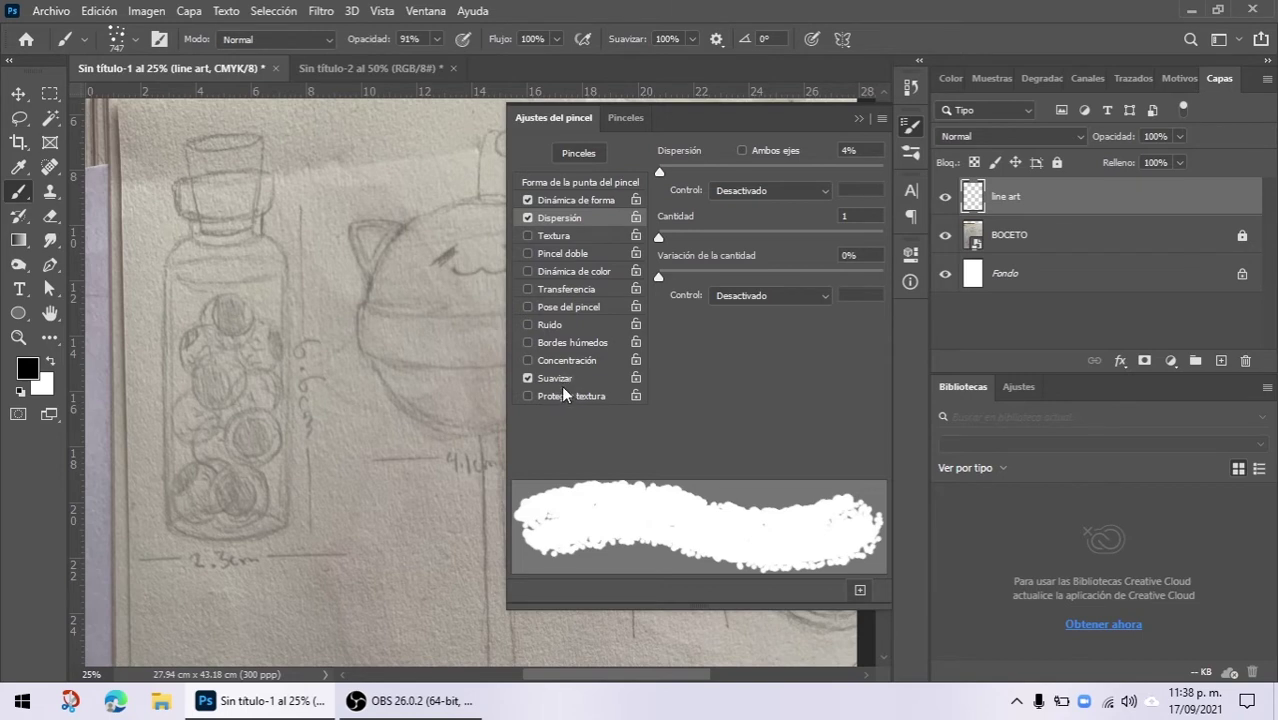
left_click(858, 119)
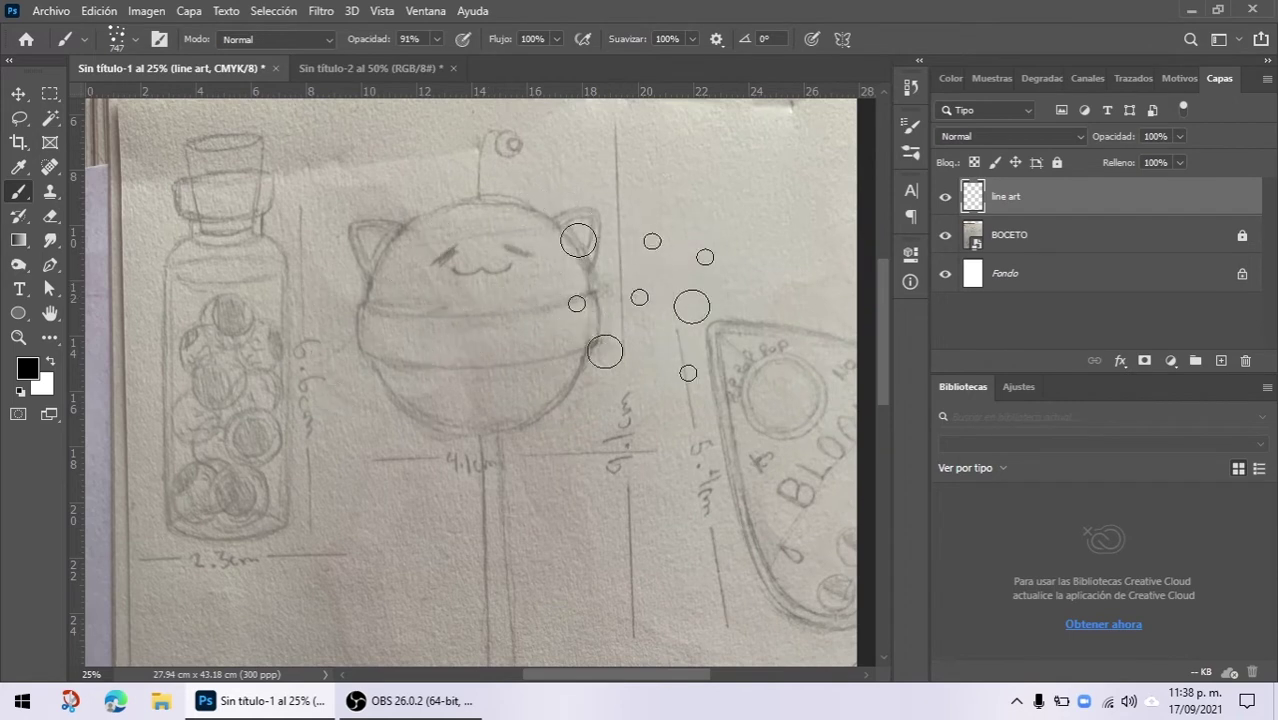
Step: Save the adjusted brush, including its size and tool settings, as a new preset named crayon and check it in the preset list
left_click(910, 125)
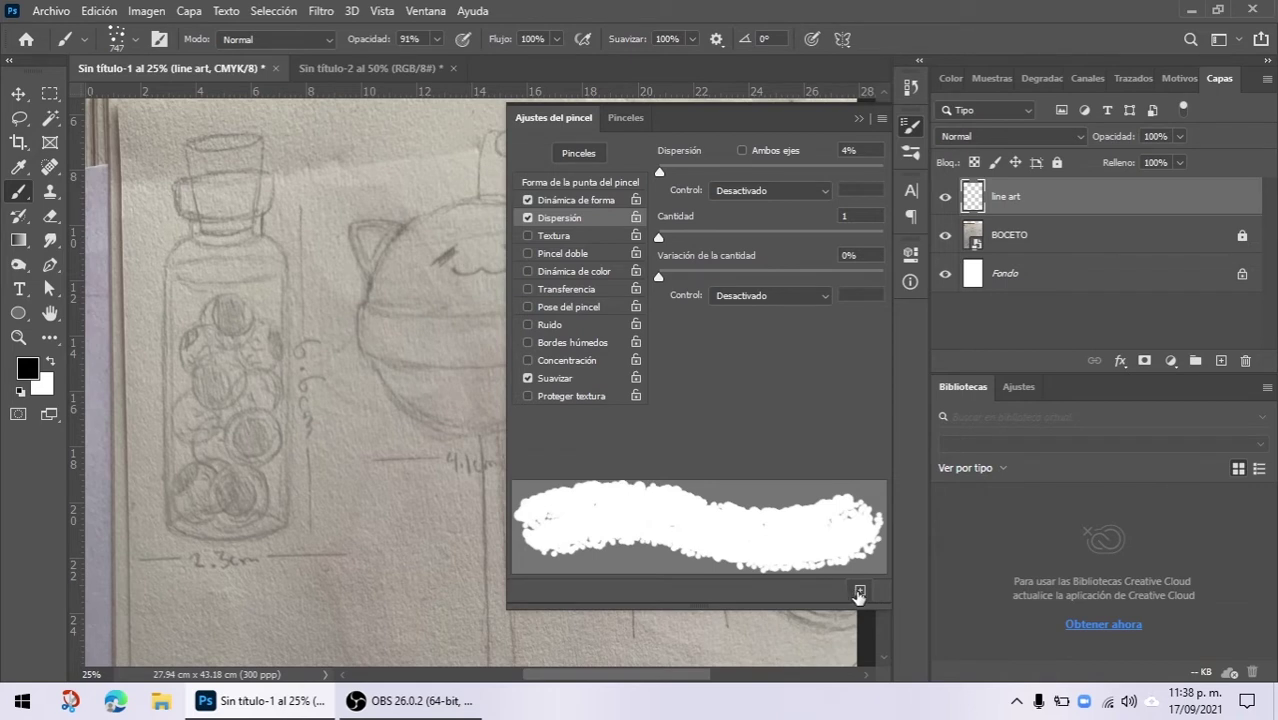
left_click(858, 592)
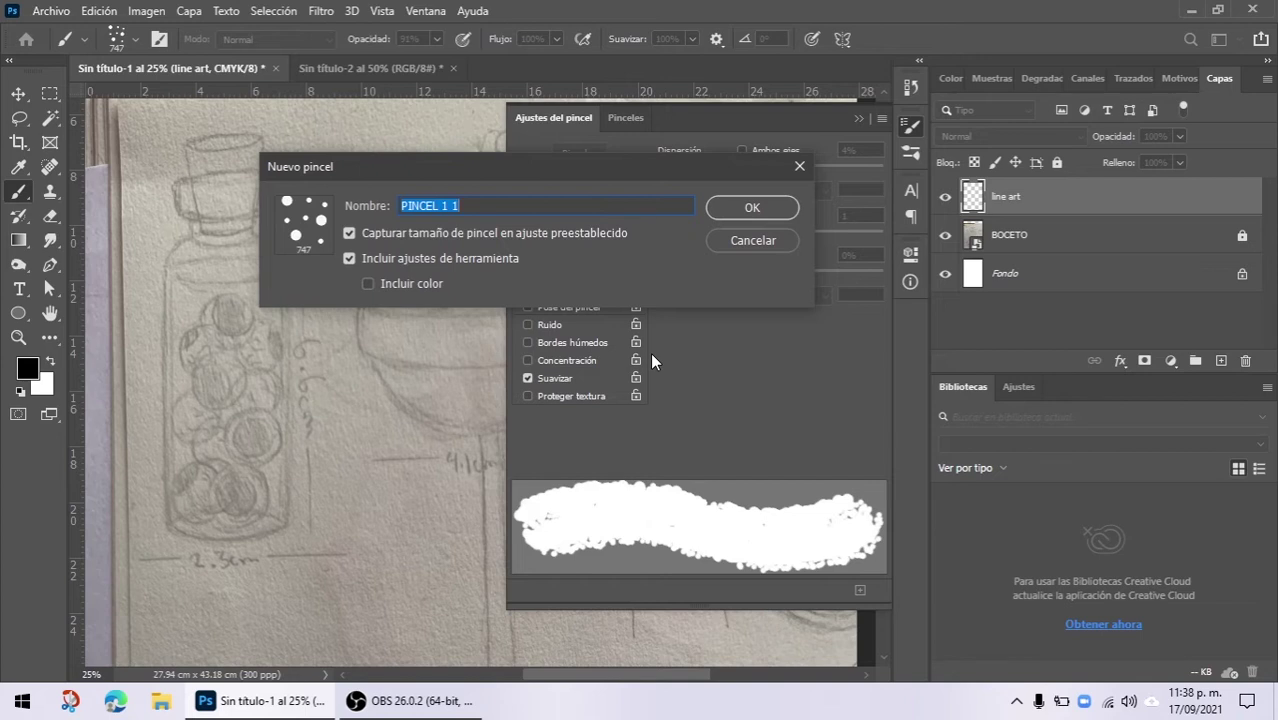
type("d")
key("Return")
right_click(457, 280)
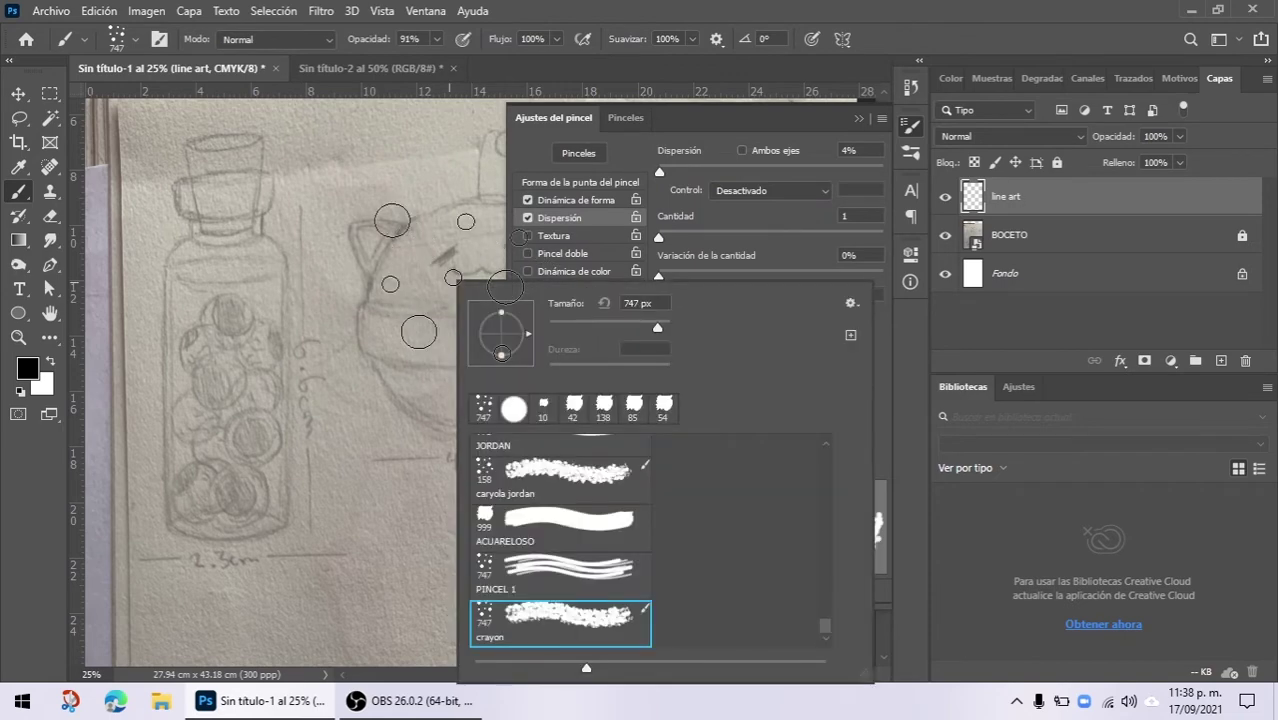
mouse_move(826, 627)
left_mouse_down()
mouse_move(826, 457)
mouse_move(825, 627)
left_mouse_up()
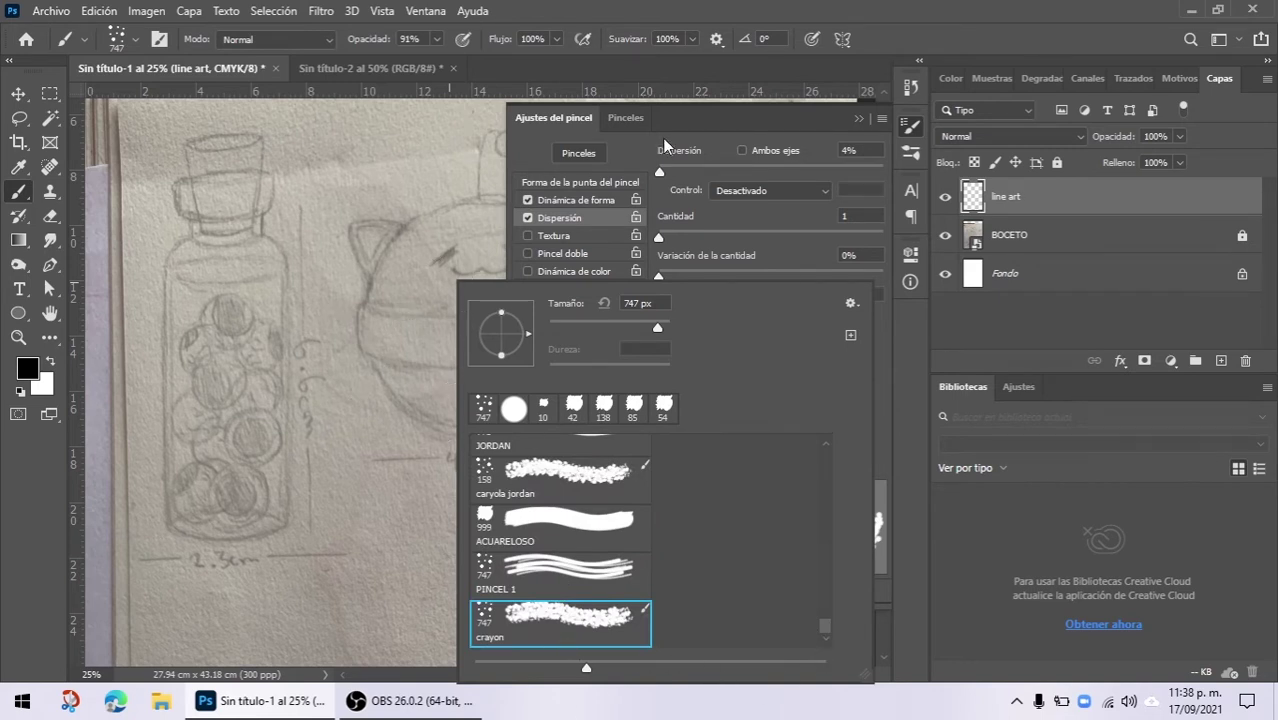
left_click(860, 119)
left_click(860, 119)
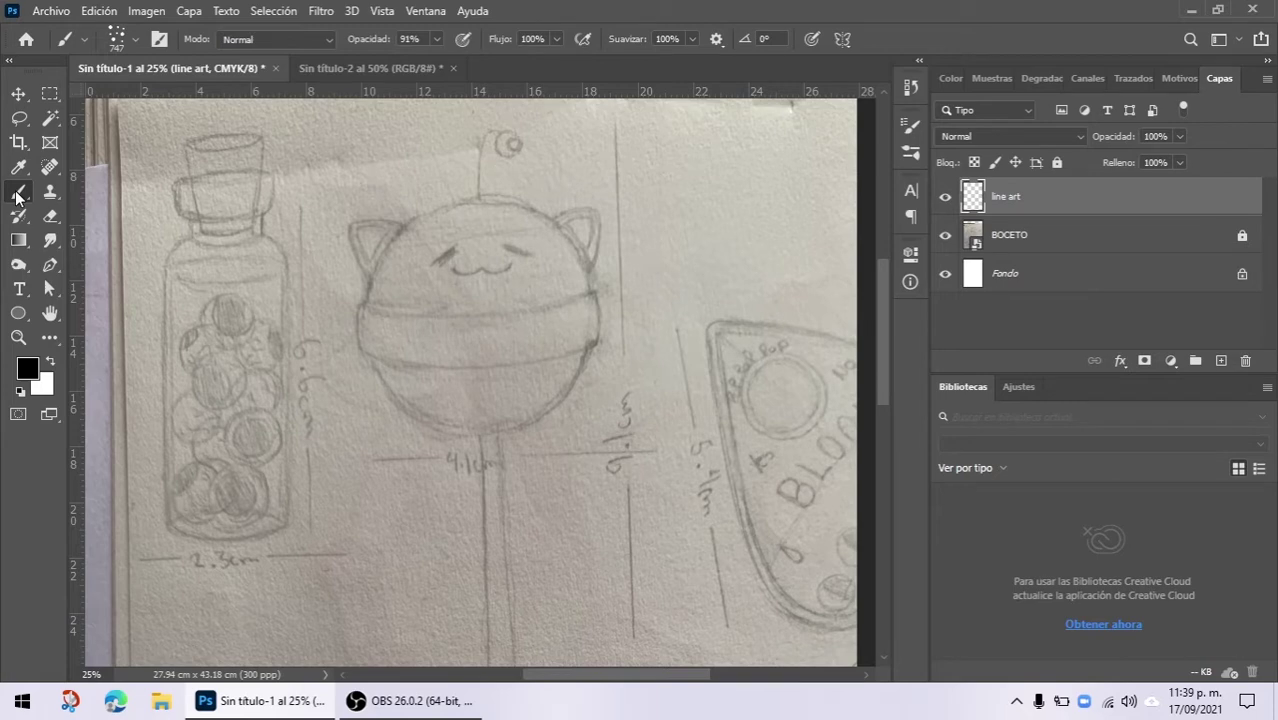
Step: Try the crayon brush at 17 px with a stroke along the top of the lollipop and undo it
right_click(430, 276)
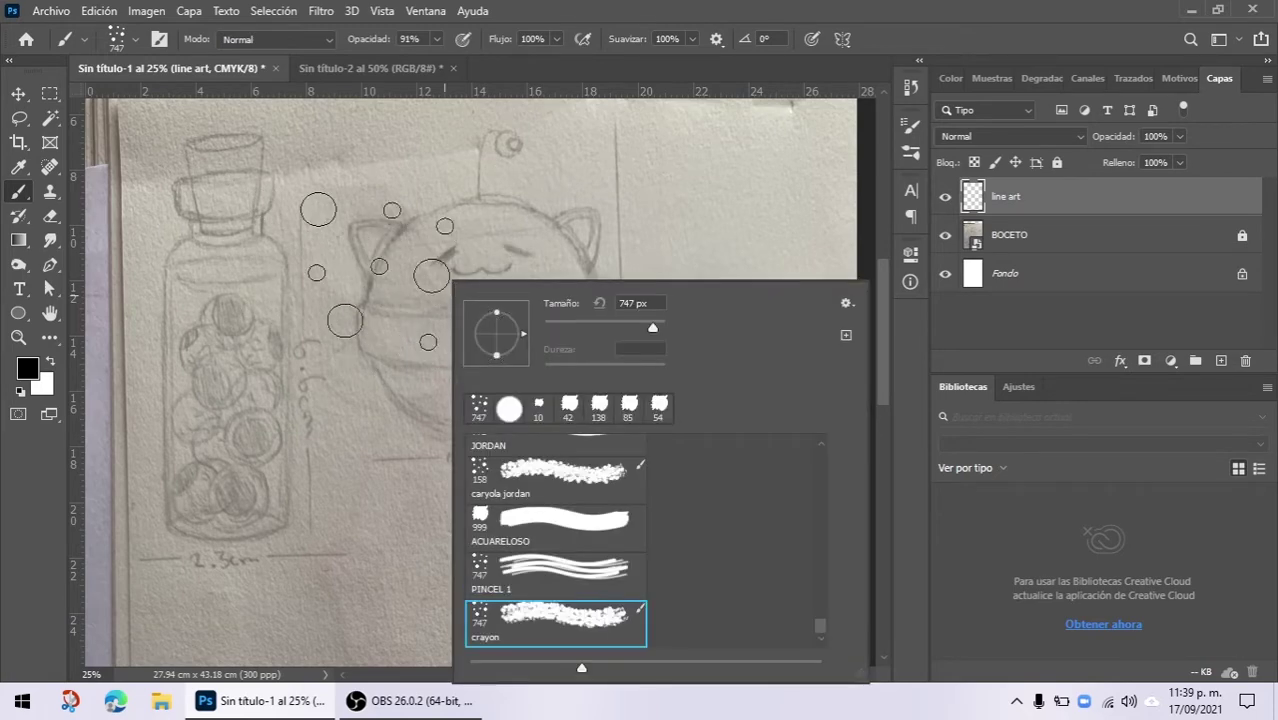
right_click(332, 276)
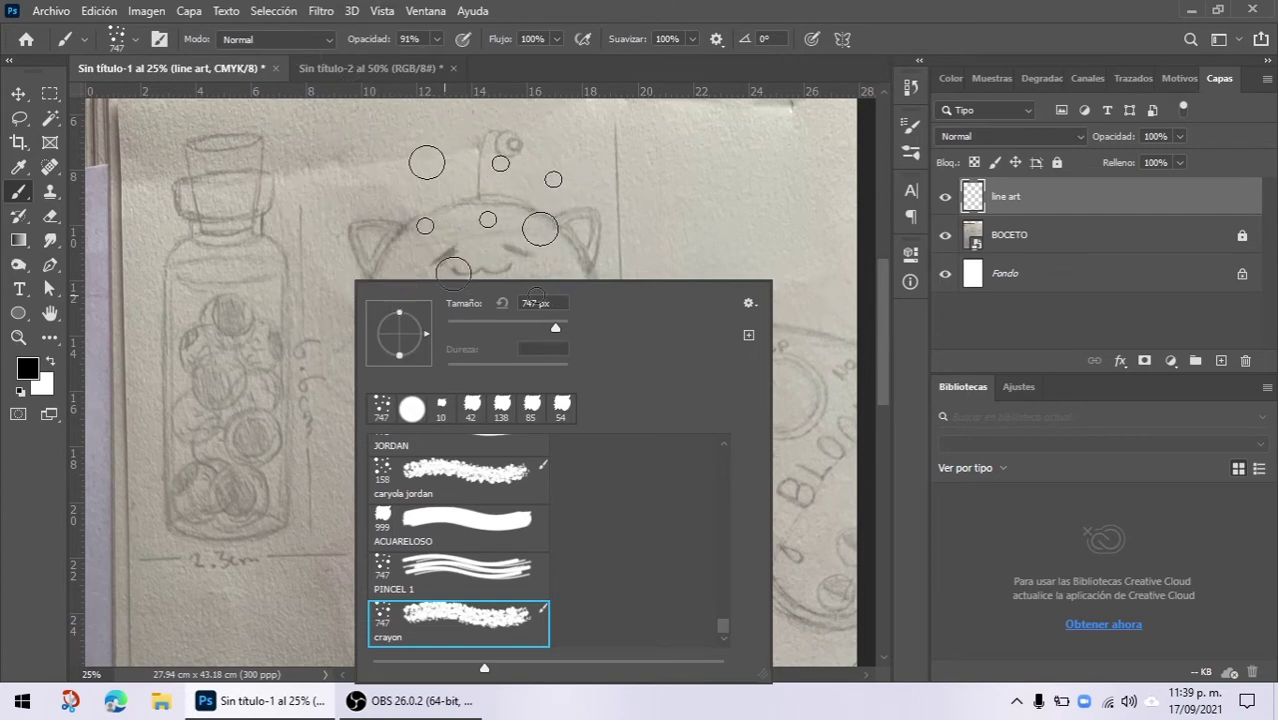
left_click_drag(551, 323, 449, 312)
left_click(414, 209)
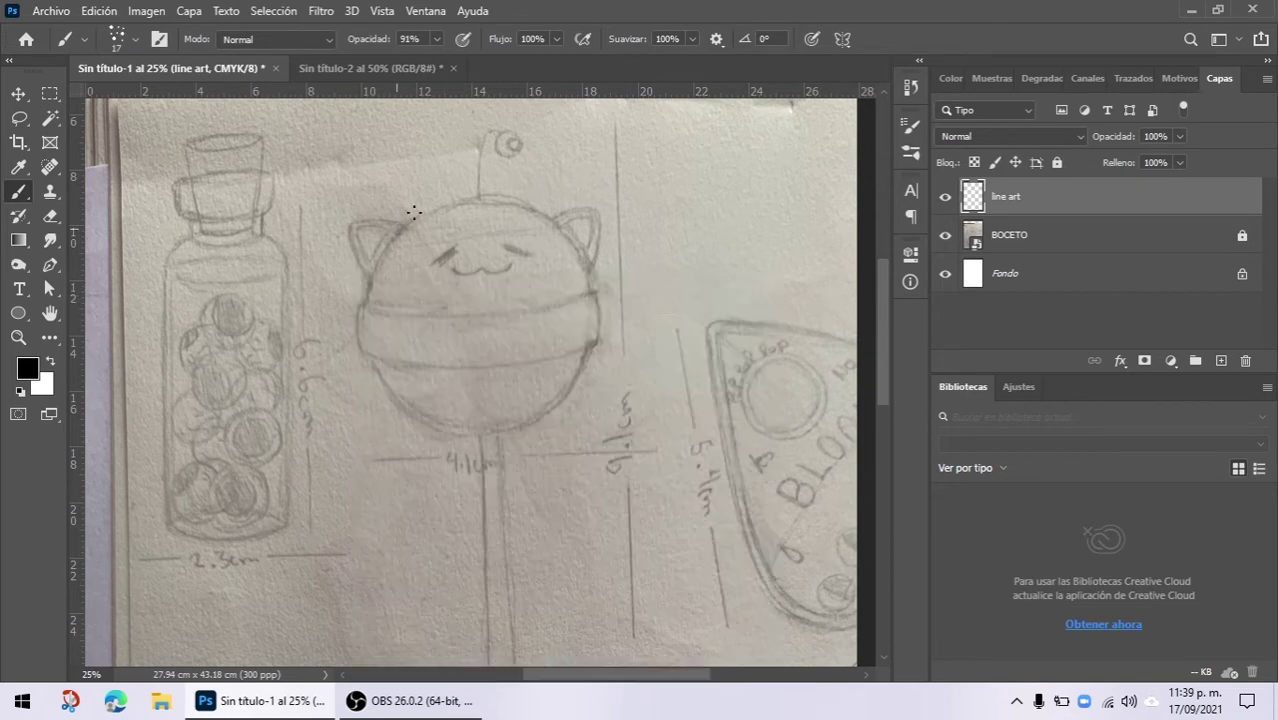
left_click_drag(396, 228, 492, 195)
key("ctrl+z")
Step: Try the crayon brush at 20 px with a short stroke across the top of the lollipop and undo it
right_click(426, 220)
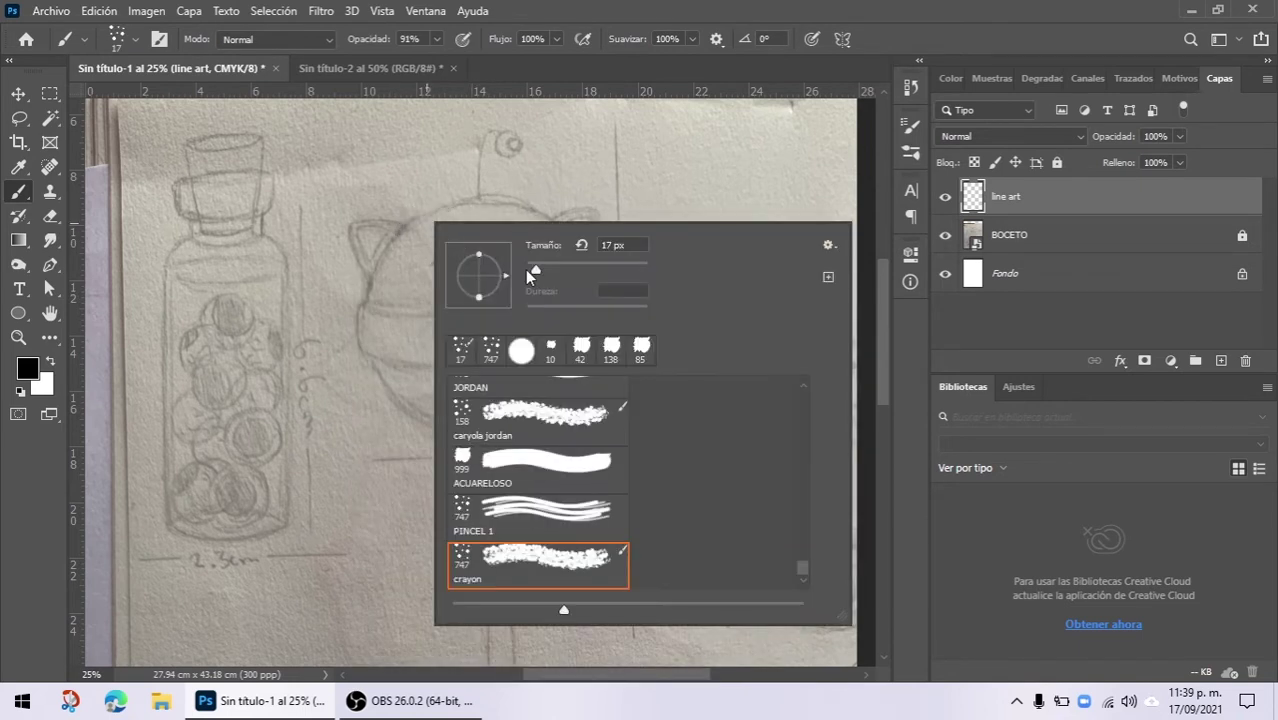
left_click_drag(540, 270, 537, 270)
key("Return")
left_click_drag(420, 204, 500, 202)
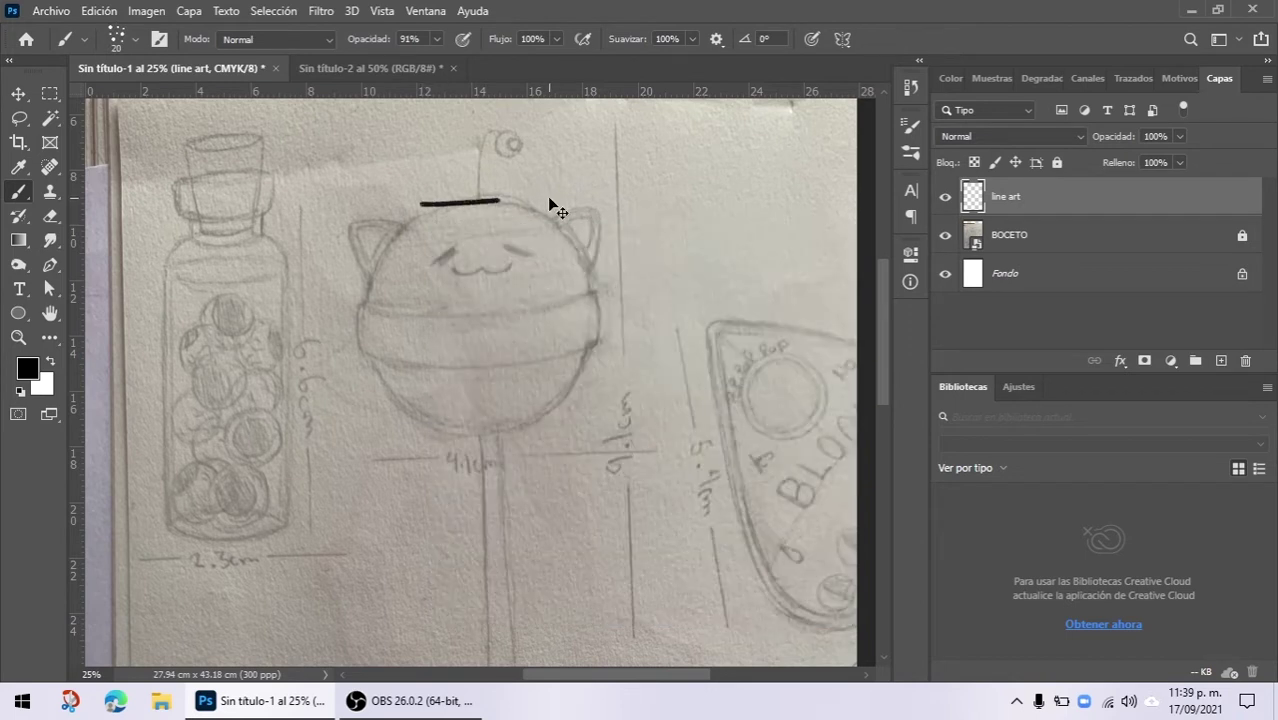
key("ctrl+z")
Step: Try the crayon brush at 6 px with a curved stroke over the lollipop's upper left edge and undo it
right_click(531, 208)
left_click_drag(650, 258, 634, 256)
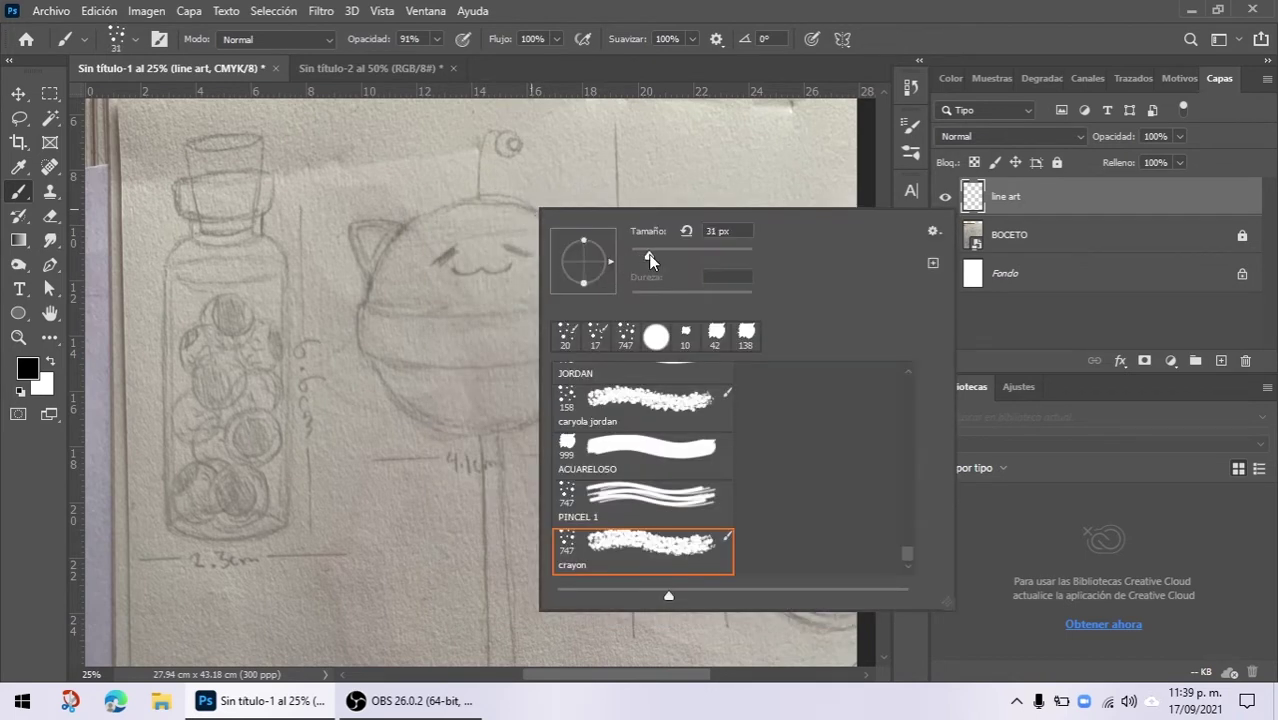
key("Return")
left_click_drag(402, 228, 456, 200)
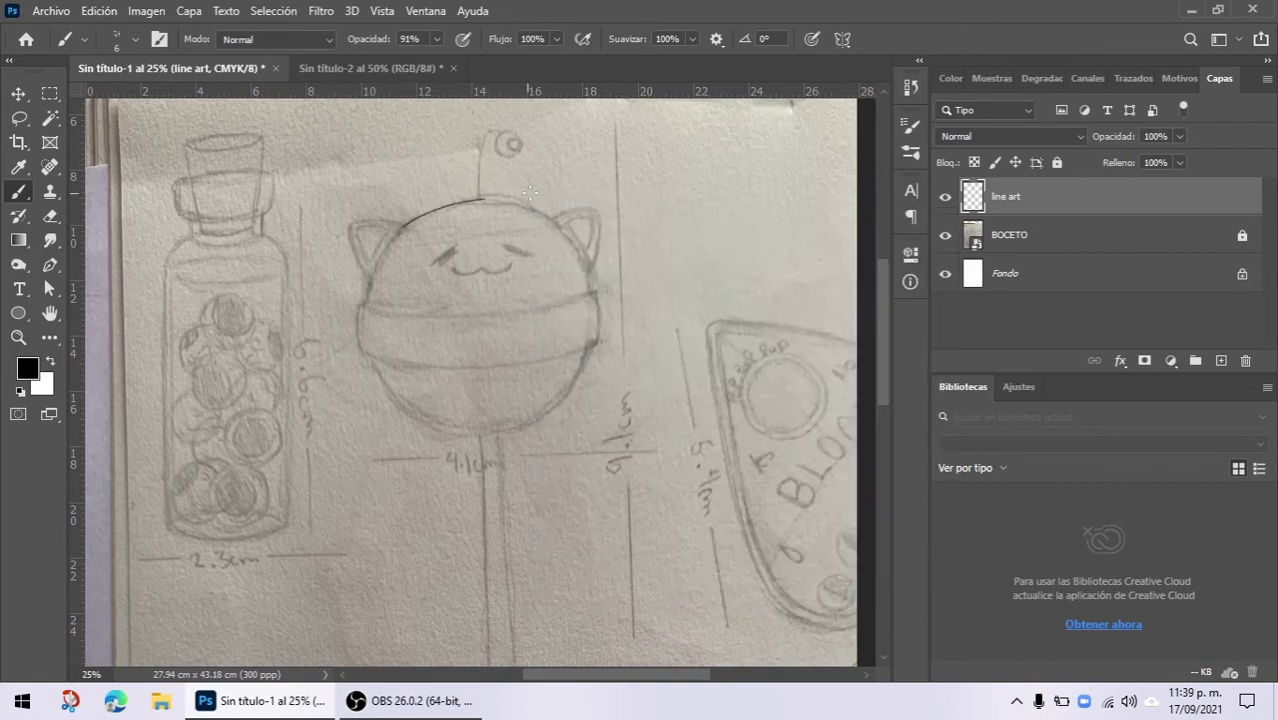
key("ctrl+z")
Step: Try the crayon brush at 74 px with a stroke down the lollipop's upper right edge and undo it
right_click(608, 233)
left_click_drag(730, 285, 774, 268)
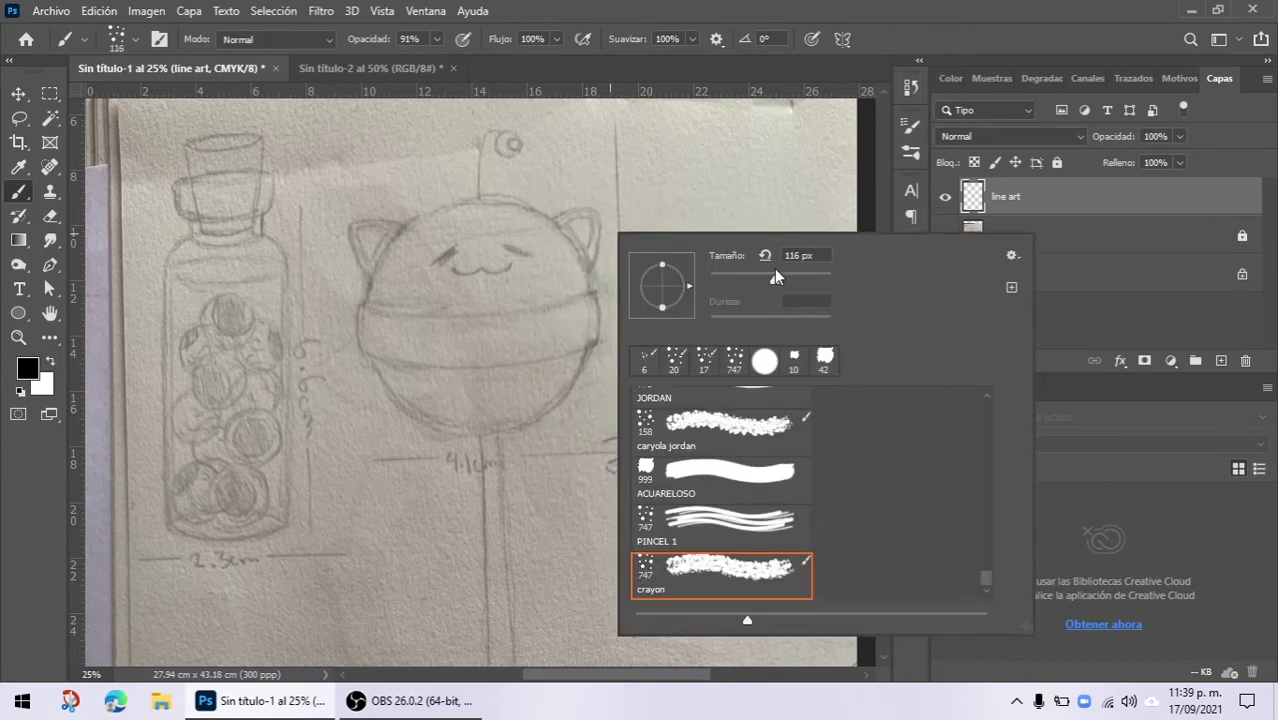
key("Return")
left_click_drag(519, 206, 586, 275)
key("ctrl+z")
Step: Set the crayon brush size to 51 px
right_click(635, 287)
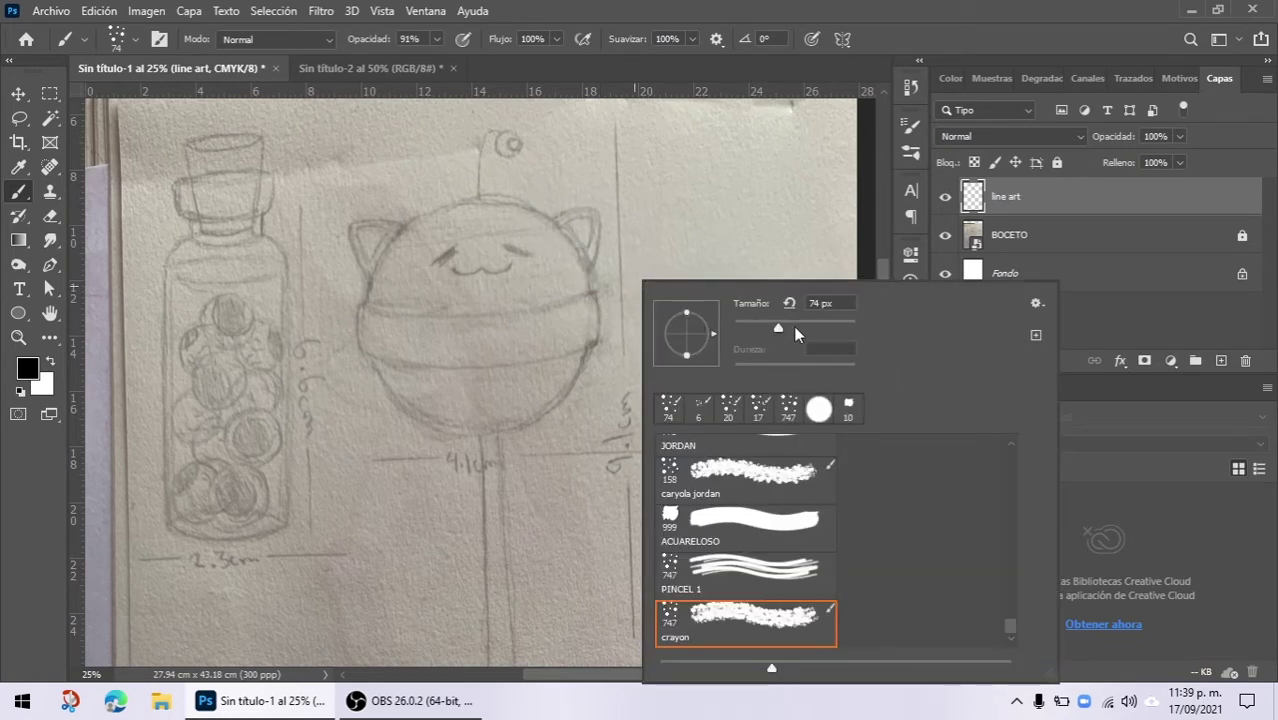
left_click_drag(763, 324, 760, 324)
key("Return")
Step: Try a long curved stroke along the lollipop's right edge down to its stick and undo it
mouse_move(548, 216)
left_mouse_down()
mouse_move(591, 286)
mouse_move(590, 335)
left_mouse_up()
mouse_move(575, 406)
left_mouse_down()
mouse_move(525, 428)
mouse_move(469, 407)
left_mouse_up()
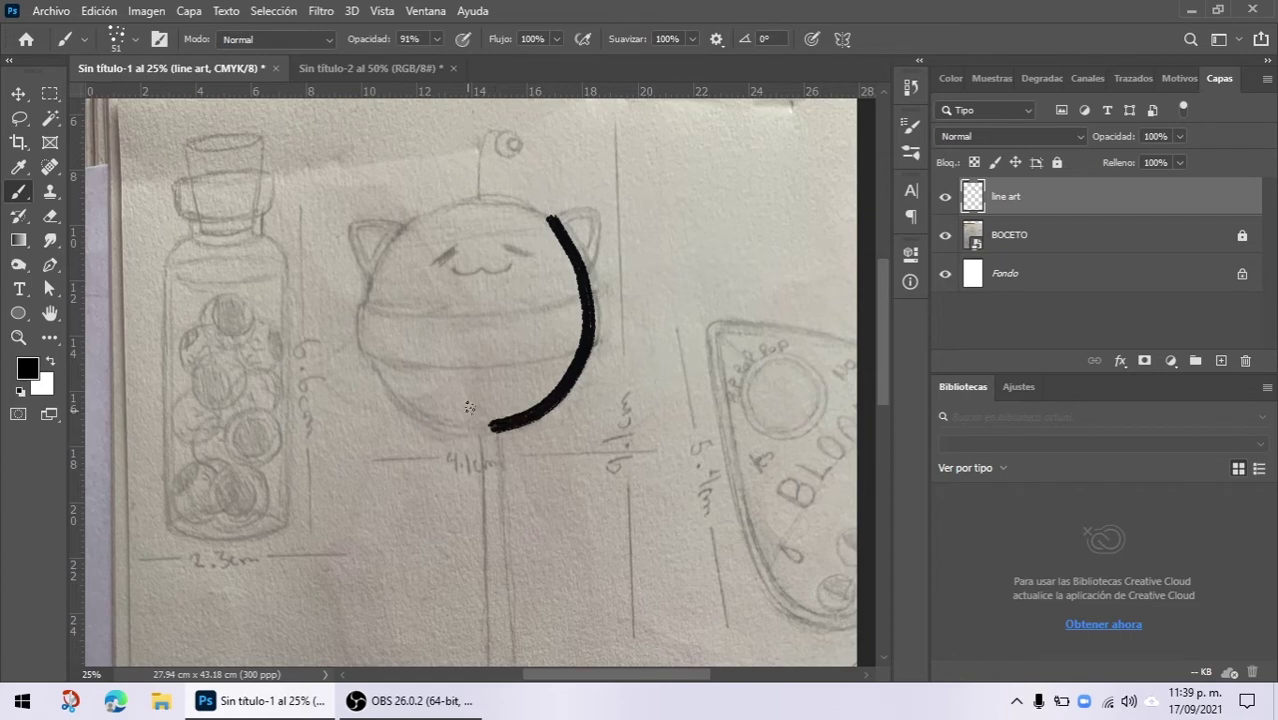
key("ctrl+z")
Step: Zoom in to 50% on the lollipop's head and set the brush opacity to 100%
key("ctrl+plus")
key("ctrl+plus")
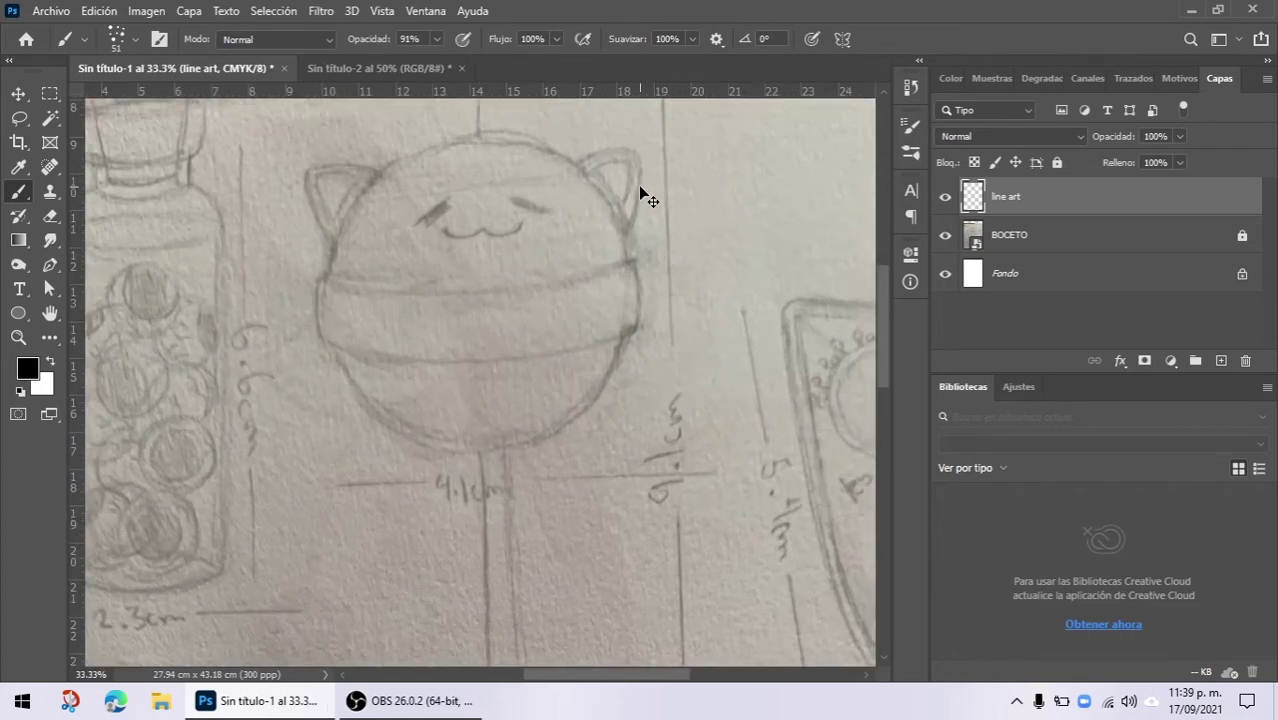
left_click_drag(471, 163, 428, 251)
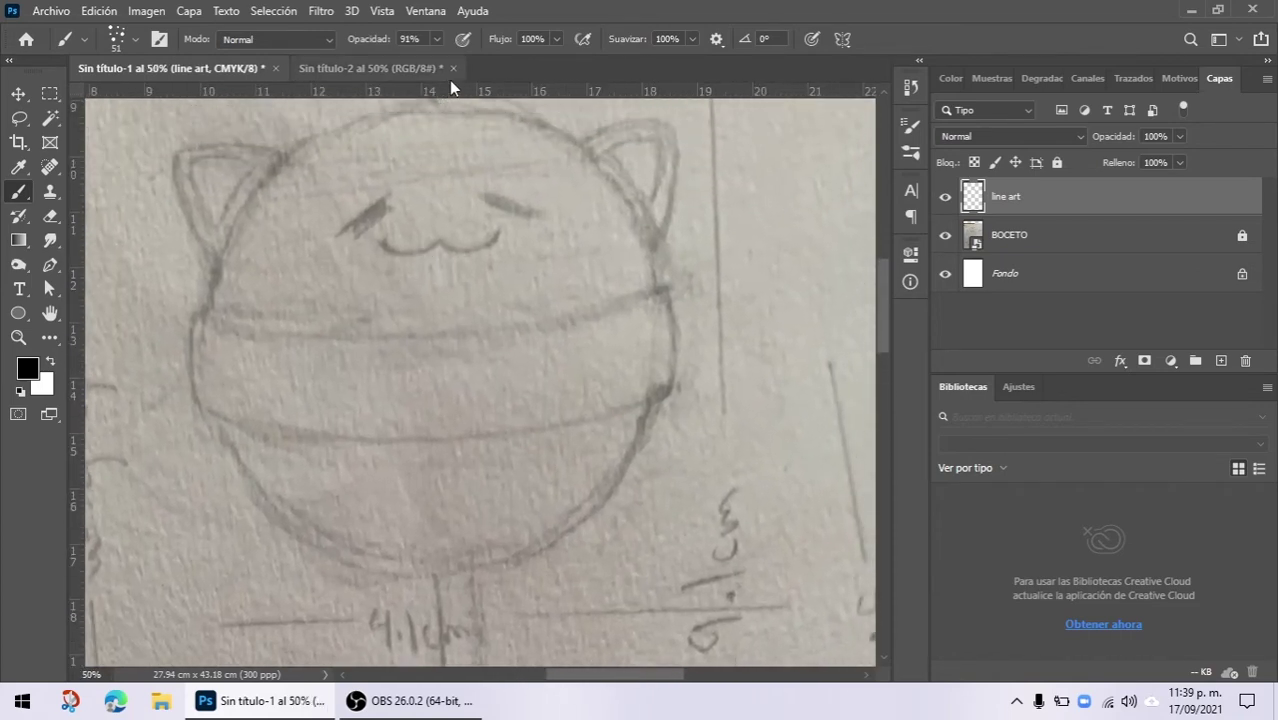
left_click(437, 39)
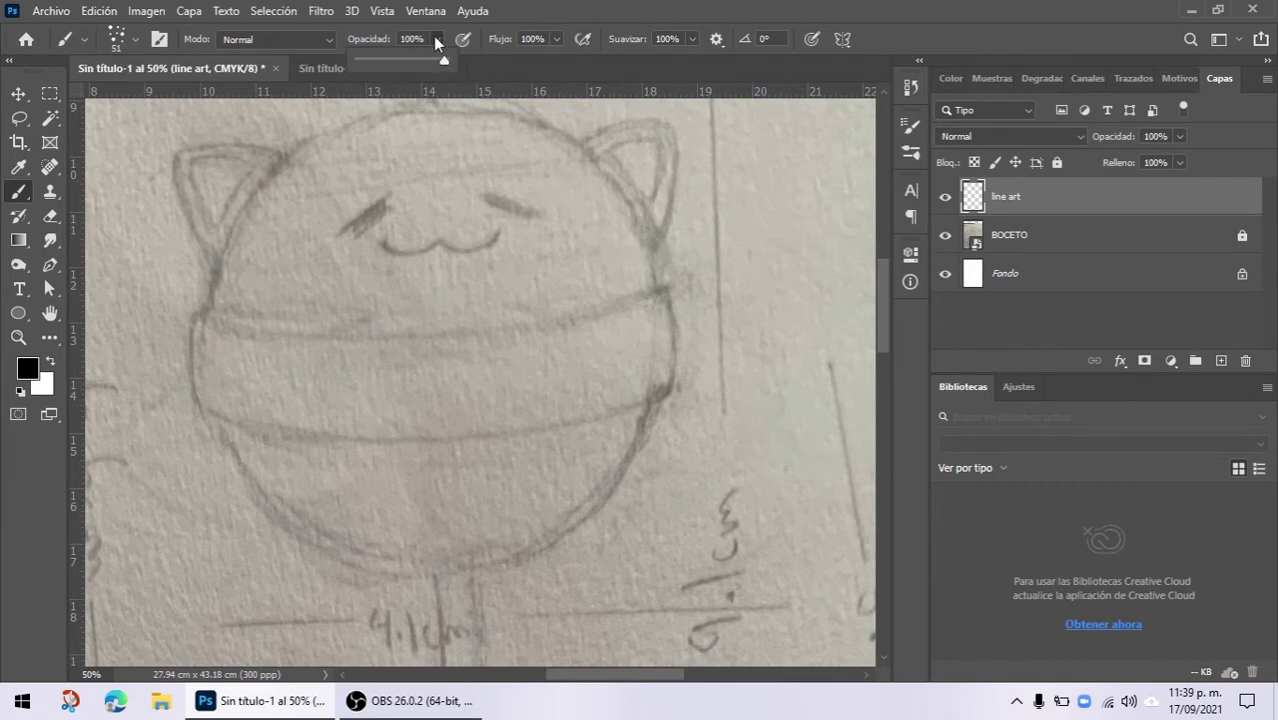
Step: Try a brush smoothing of 46% and return it to 100%
left_click(696, 40)
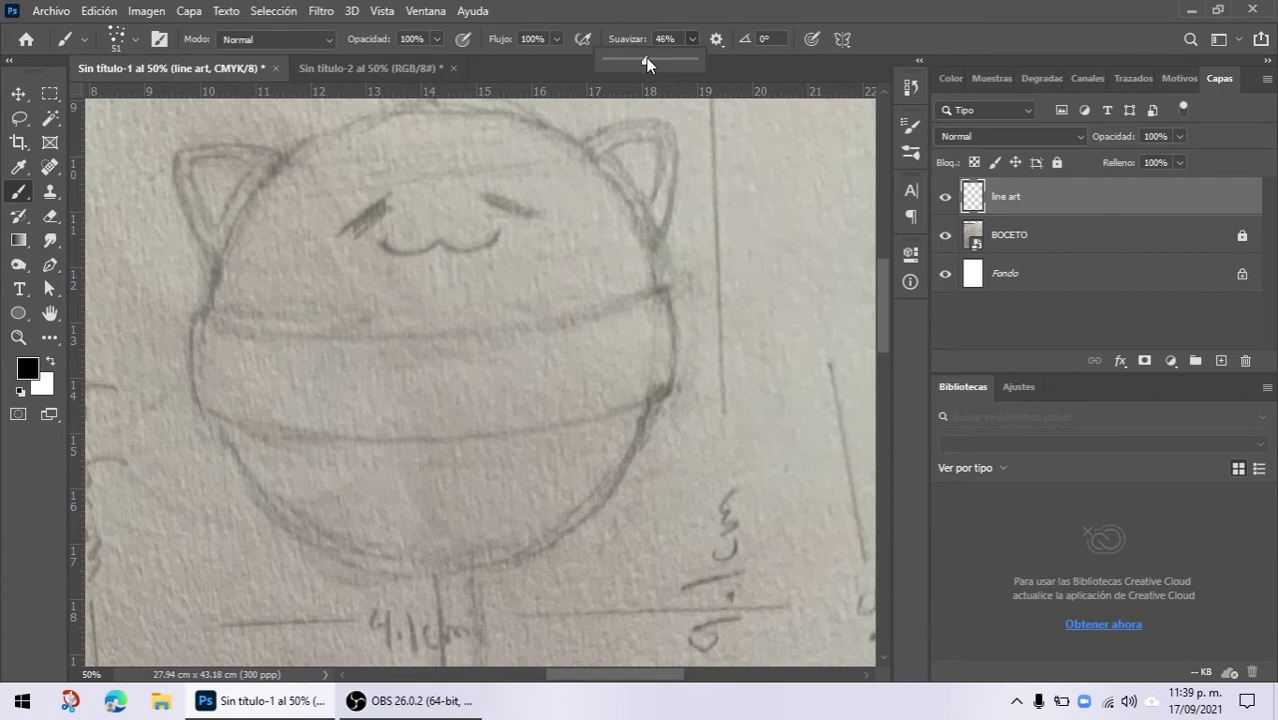
left_click_drag(640, 58, 647, 59)
left_click_drag(528, 217, 591, 302)
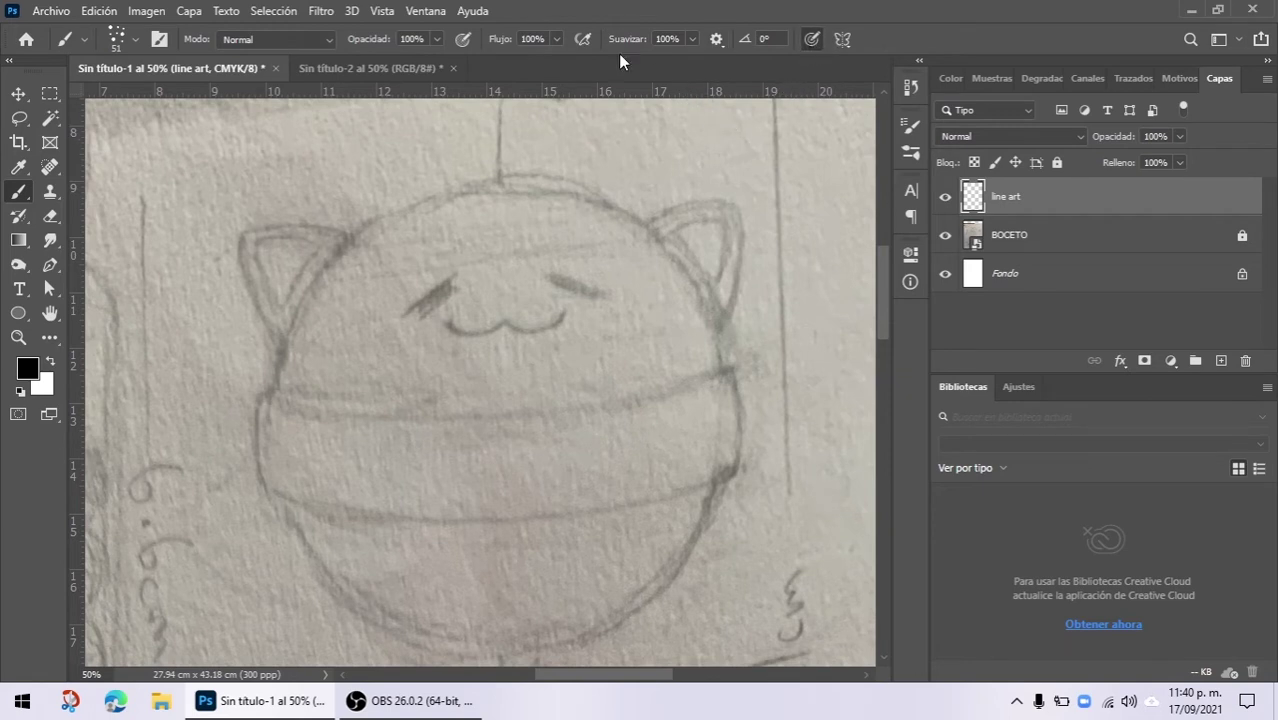
left_click(462, 38)
Step: Trace the lollipop head's full outer outline, including both cat ears, with the 51 px crayon brush, redrawing the right ear once
mouse_move(271, 345)
left_mouse_down()
mouse_move(232, 257)
mouse_move(245, 212)
mouse_move(295, 206)
mouse_move(352, 230)
mouse_move(380, 206)
mouse_move(468, 178)
mouse_move(584, 187)
mouse_move(657, 232)
mouse_move(640, 214)
mouse_move(686, 189)
mouse_move(748, 193)
mouse_move(755, 248)
mouse_move(728, 330)
left_mouse_up()
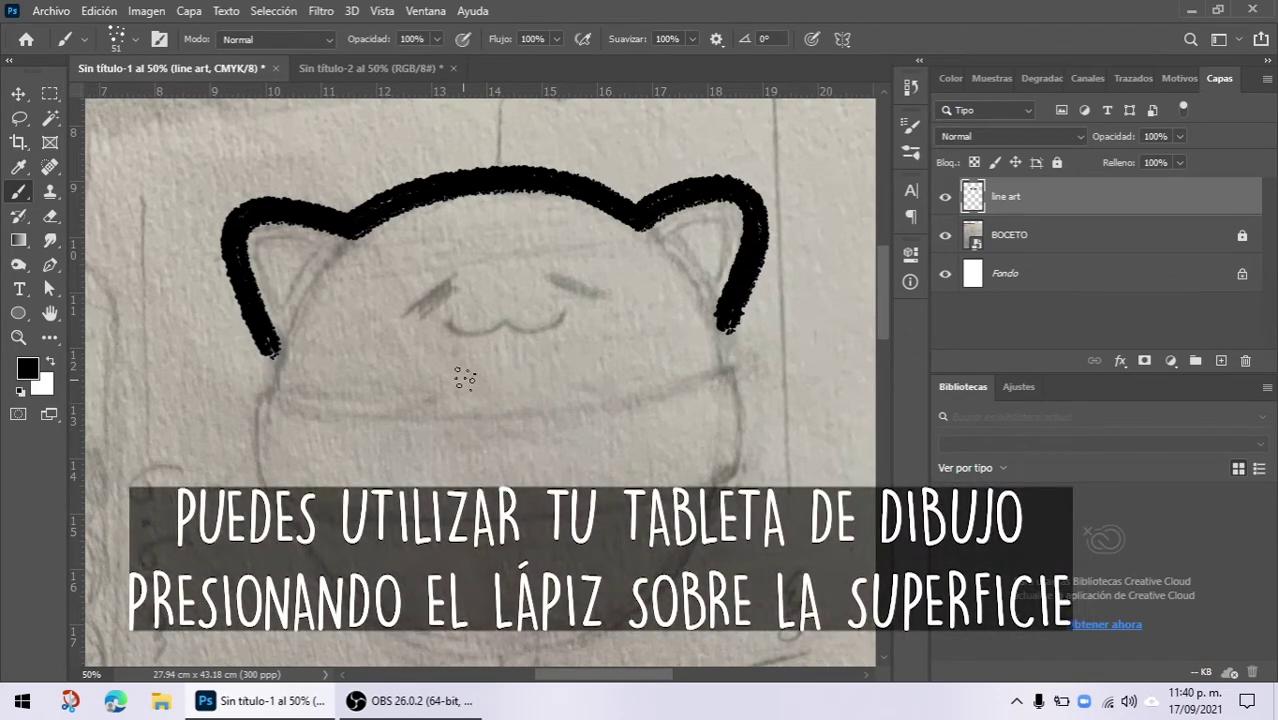
key("ctrl+z")
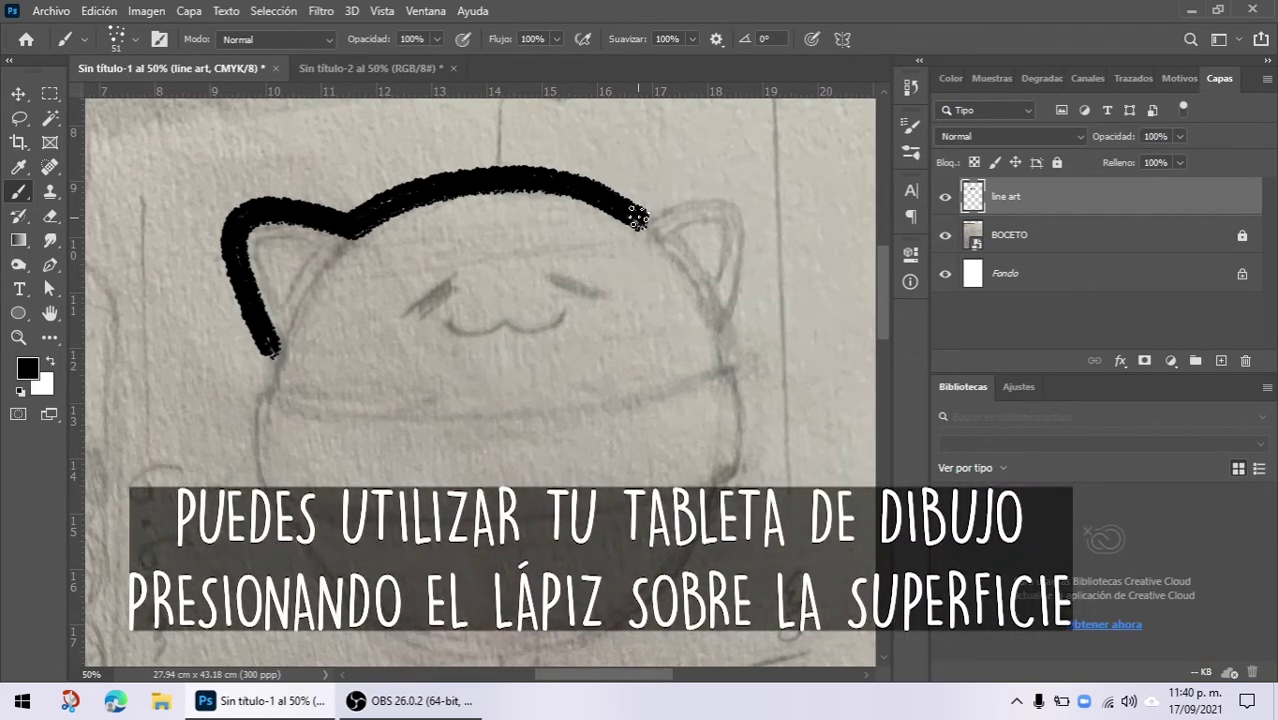
mouse_move(636, 220)
left_mouse_down()
mouse_move(748, 186)
mouse_move(759, 264)
mouse_move(728, 345)
left_mouse_up()
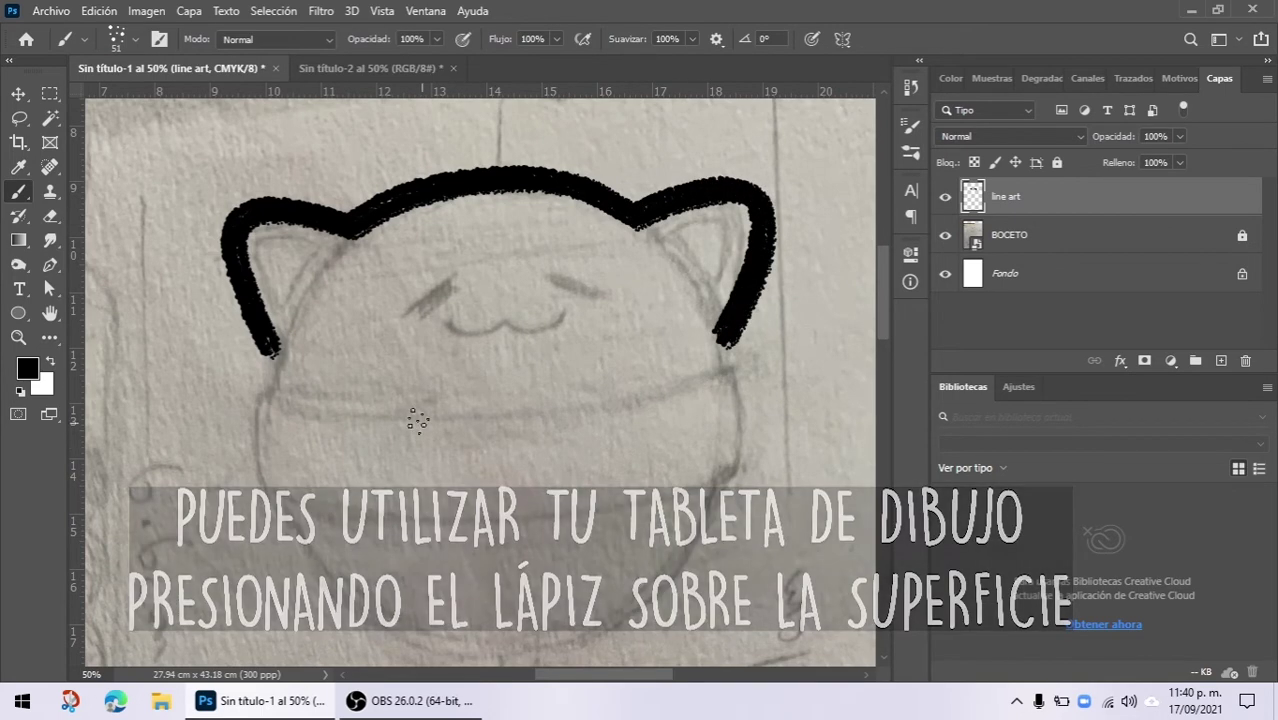
mouse_move(268, 345)
left_mouse_down()
mouse_move(248, 479)
mouse_move(314, 579)
mouse_move(359, 612)
mouse_move(503, 652)
mouse_move(584, 639)
mouse_move(641, 606)
mouse_move(748, 458)
mouse_move(758, 402)
mouse_move(720, 334)
left_mouse_up()
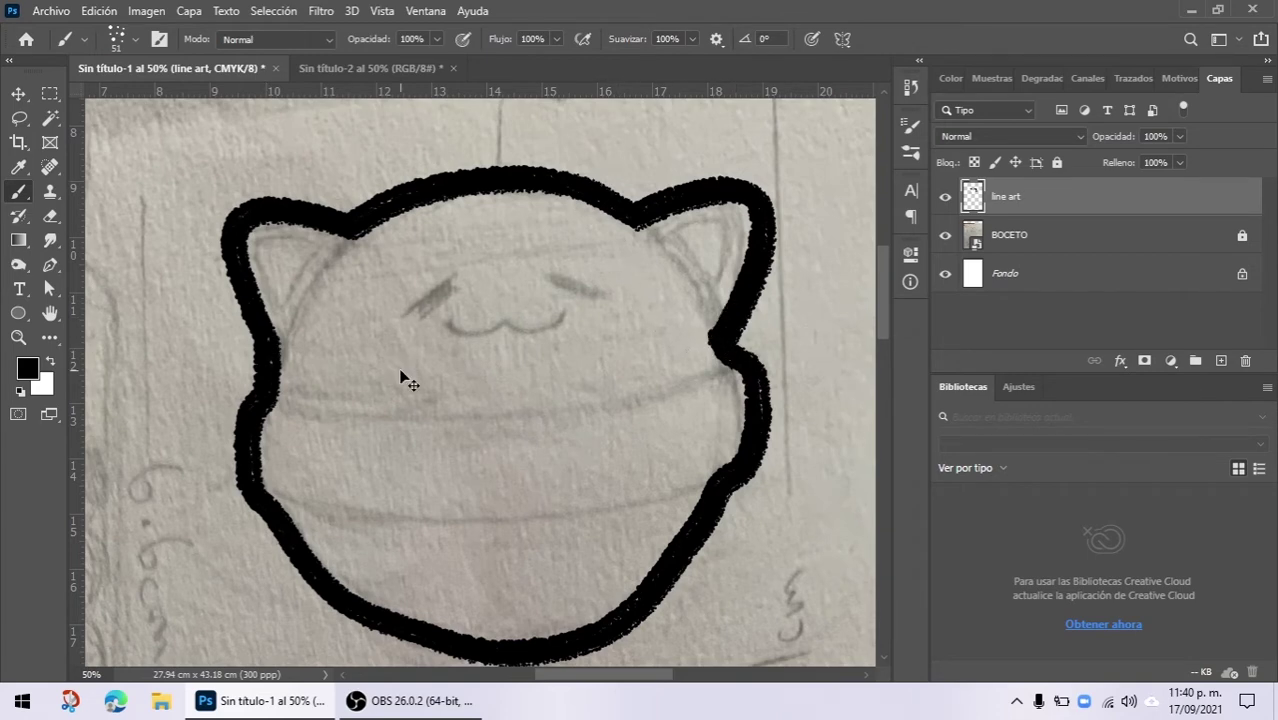
Step: Set the crayon brush size to 20 px and outline the inner triangle of the left ear
key("ctrl+plus")
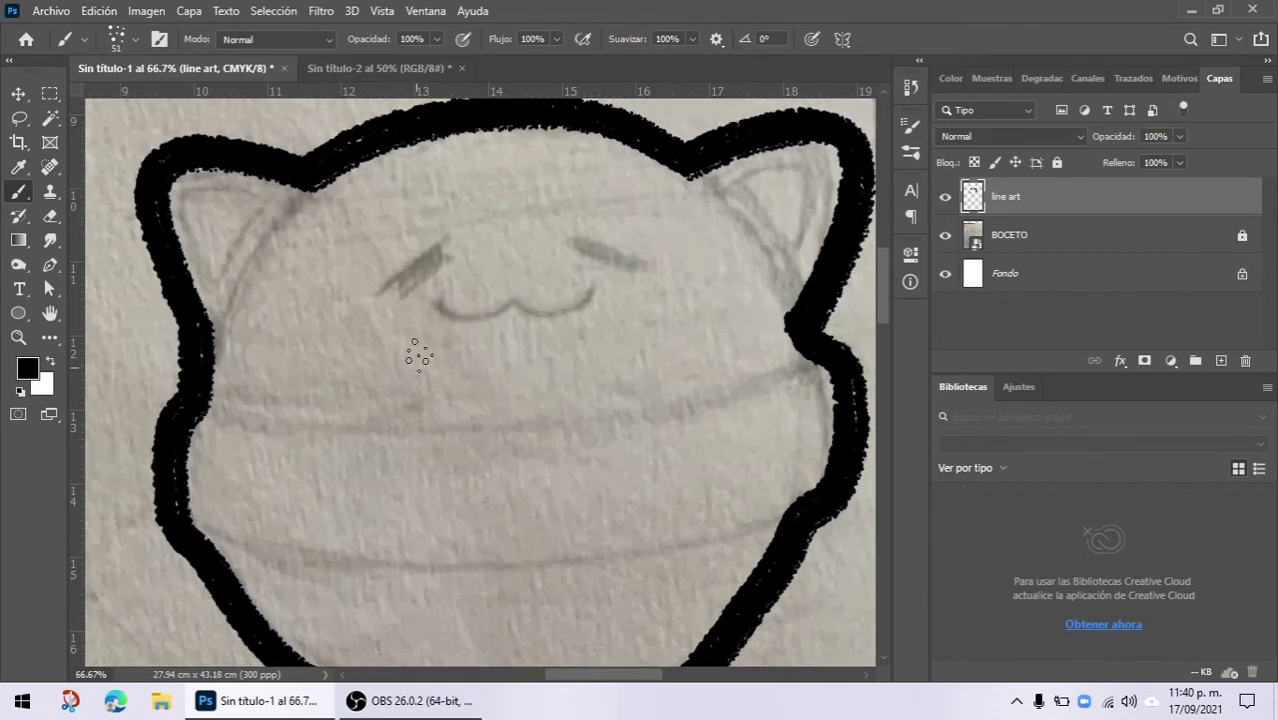
right_click(420, 284)
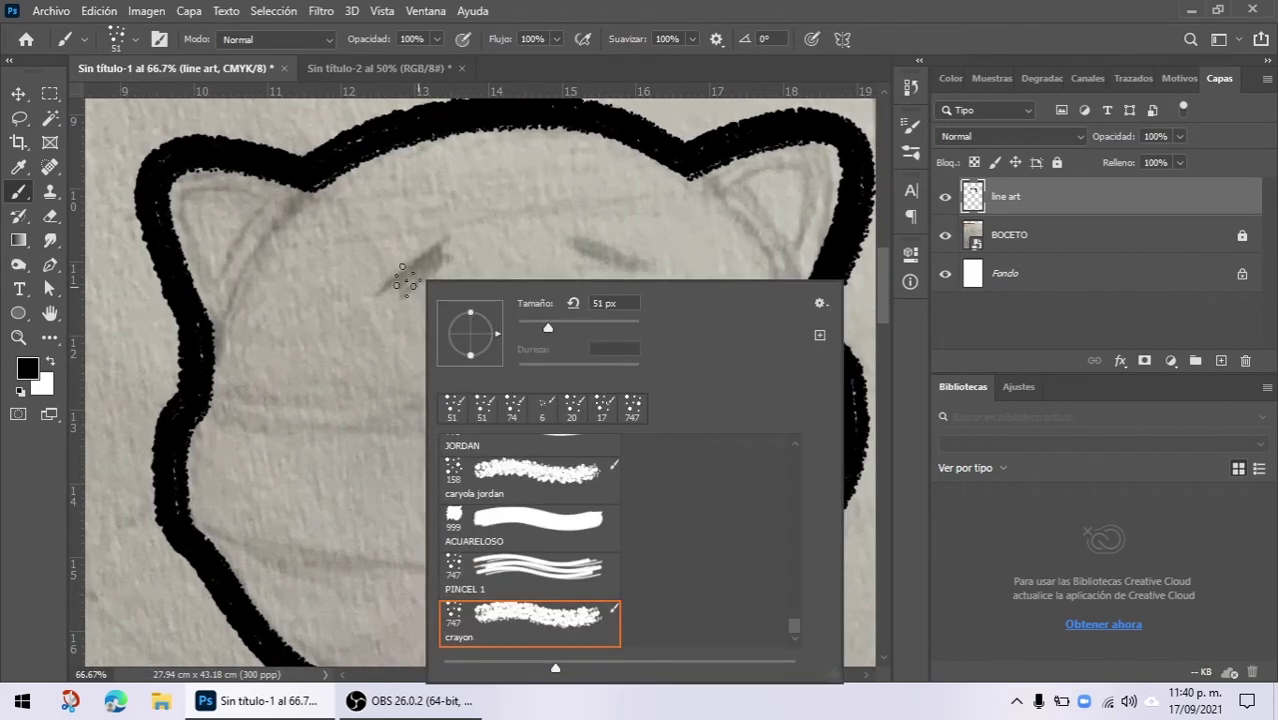
left_click(612, 303)
type("20")
key("Return")
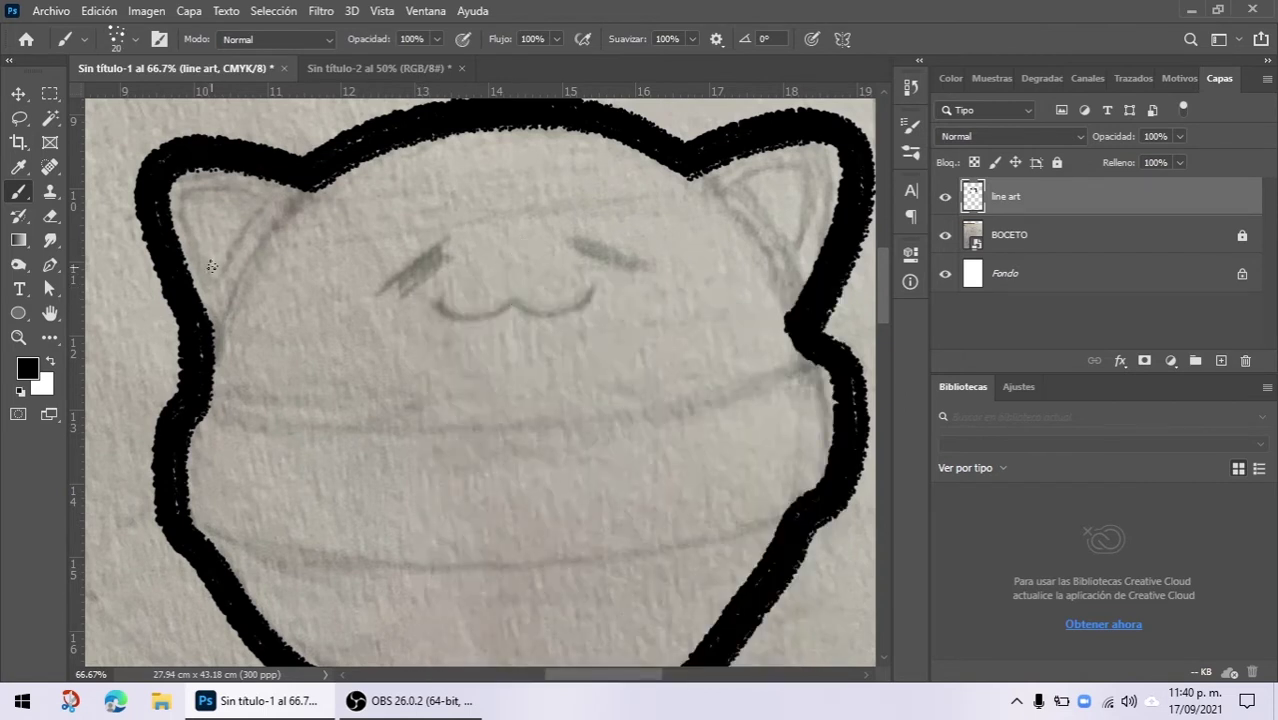
mouse_move(212, 265)
left_mouse_down()
mouse_move(190, 206)
mouse_move(210, 189)
mouse_move(253, 206)
mouse_move(212, 272)
left_mouse_up()
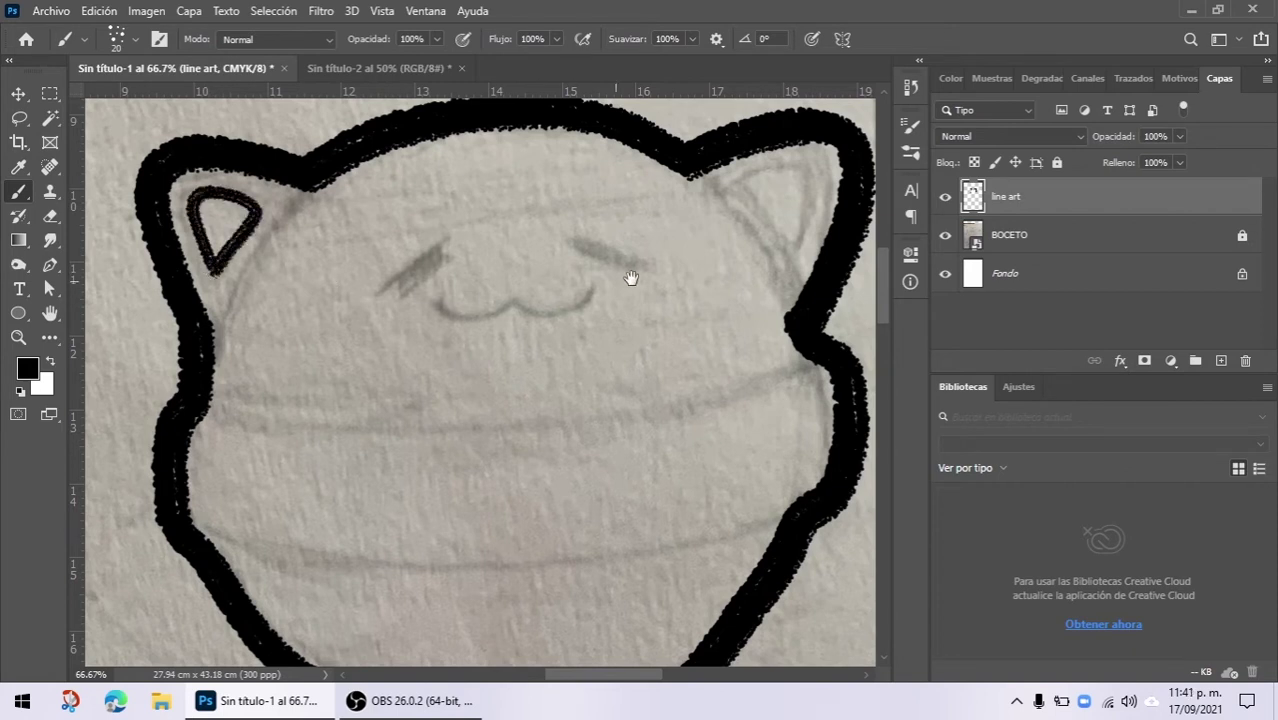
Step: Outline the inner triangle of the right ear, undoing the first attempt and redrawing it over the sketch
left_click_drag(688, 268, 550, 318)
mouse_move(603, 233)
left_mouse_down()
mouse_move(649, 287)
mouse_move(672, 236)
mouse_move(666, 212)
mouse_move(619, 210)
mouse_move(616, 258)
mouse_move(634, 284)
left_mouse_up()
key("ctrl+z")
key("ctrl+z")
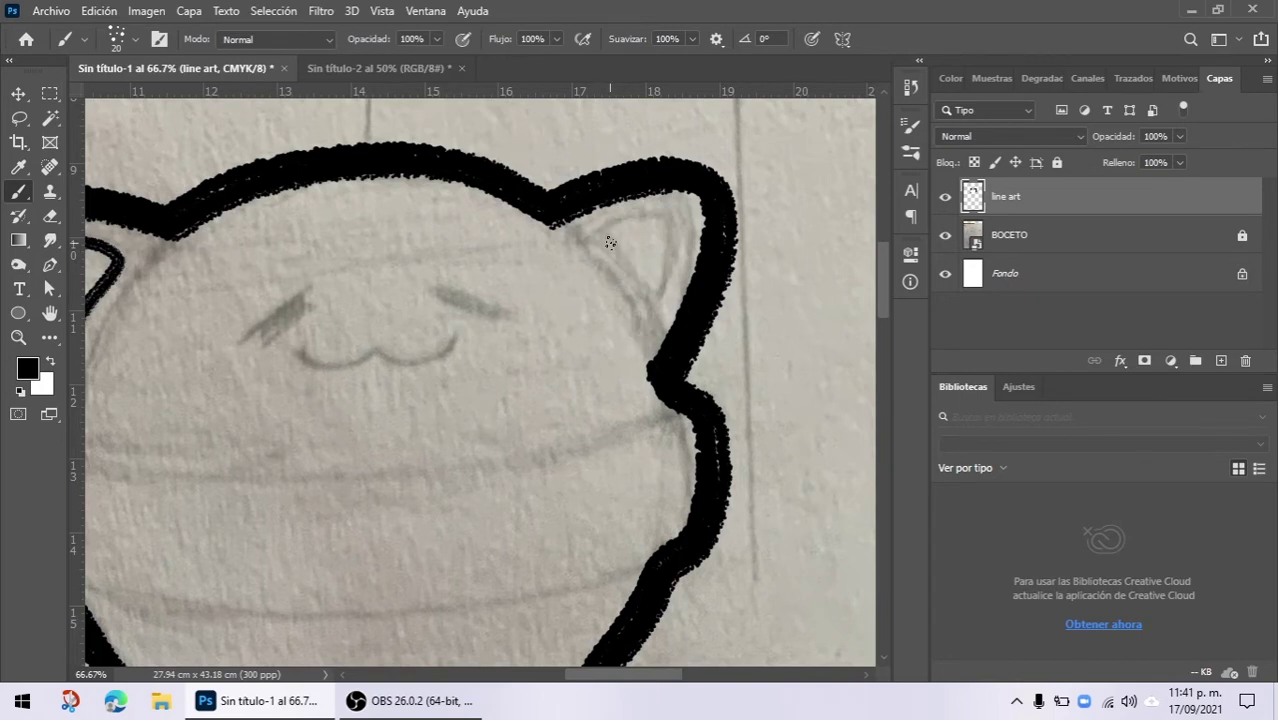
mouse_move(594, 232)
left_mouse_down()
mouse_move(653, 296)
mouse_move(677, 226)
mouse_move(641, 211)
mouse_move(594, 236)
left_mouse_up()
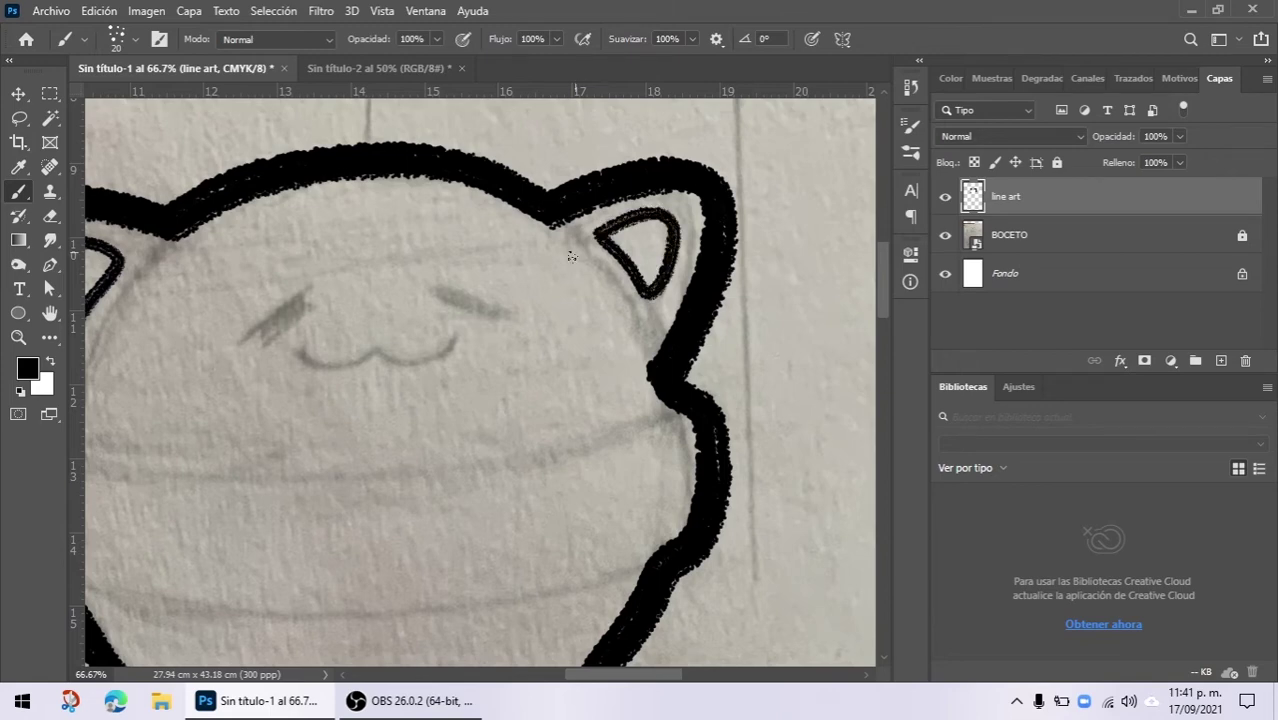
Step: Draw the face's two curved closed eyes and its wavy double-arc mouth over the sketch
left_click_drag(455, 358, 685, 337)
scroll(668, 345, "up", 3)
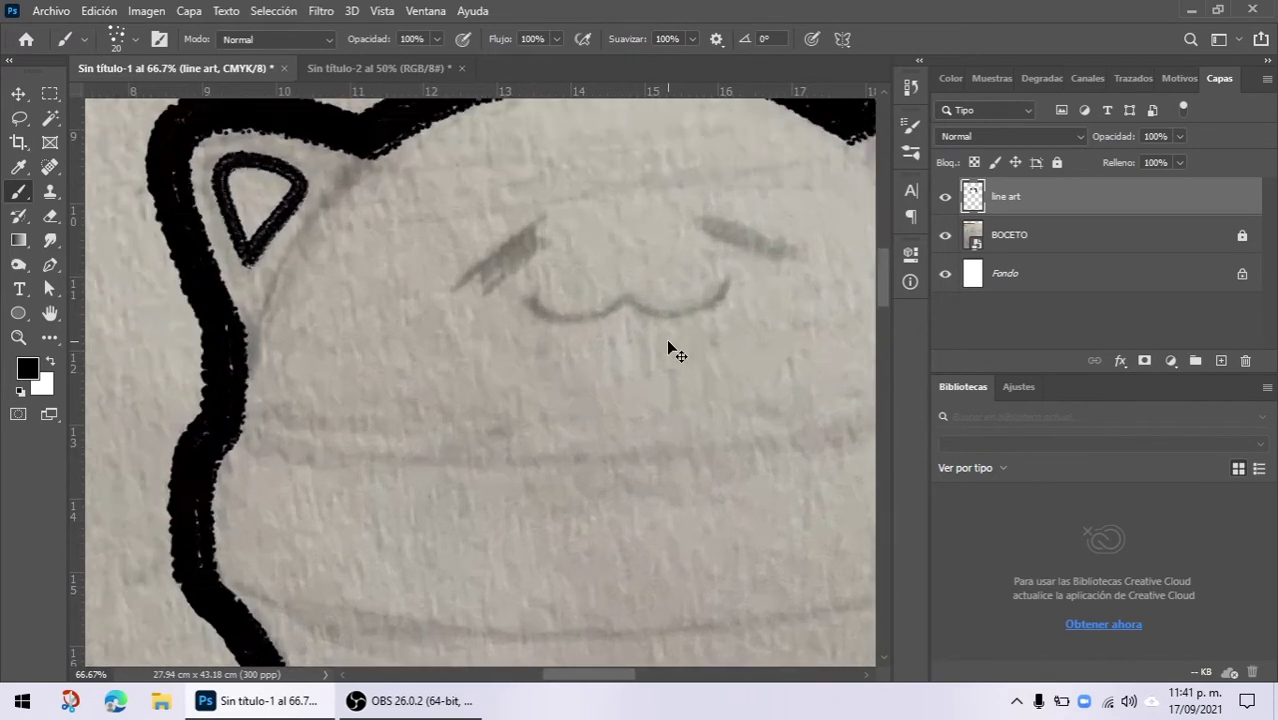
scroll(668, 352, "up", 1)
scroll(445, 317, "up", 3)
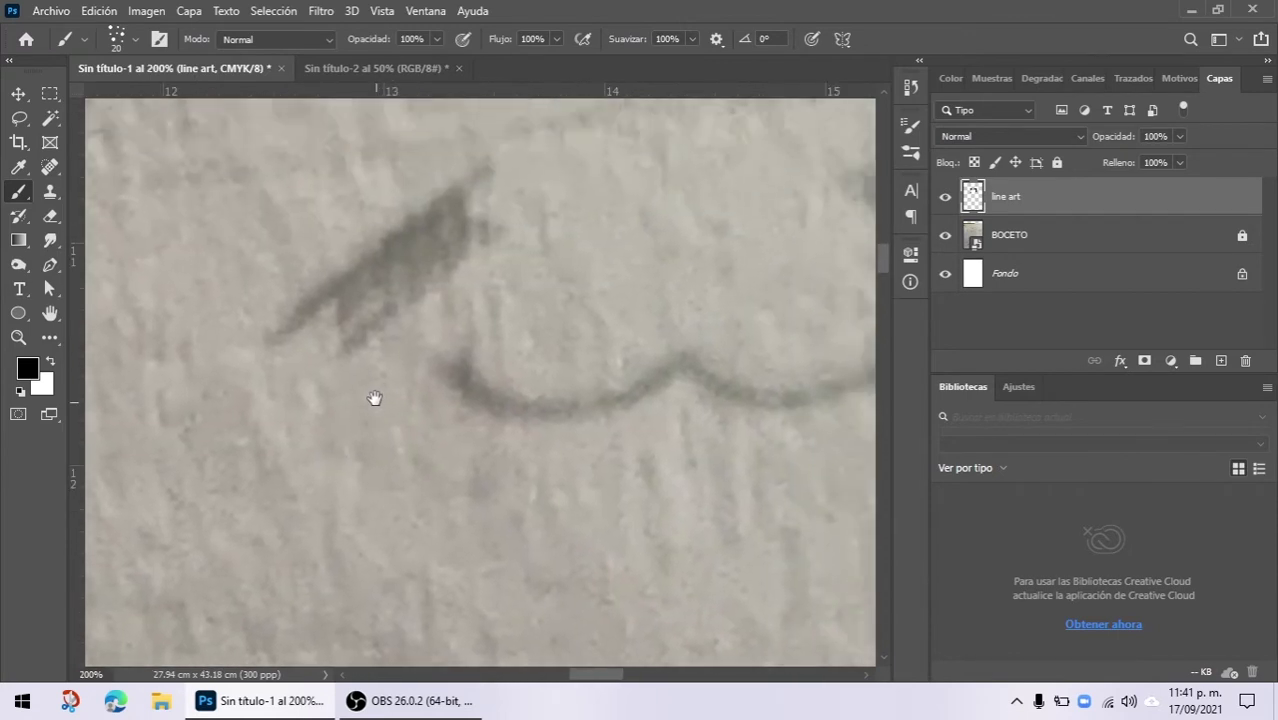
mouse_move(292, 364)
left_mouse_down()
mouse_move(390, 260)
mouse_move(484, 211)
left_mouse_up()
left_click_drag(643, 282, 334, 283)
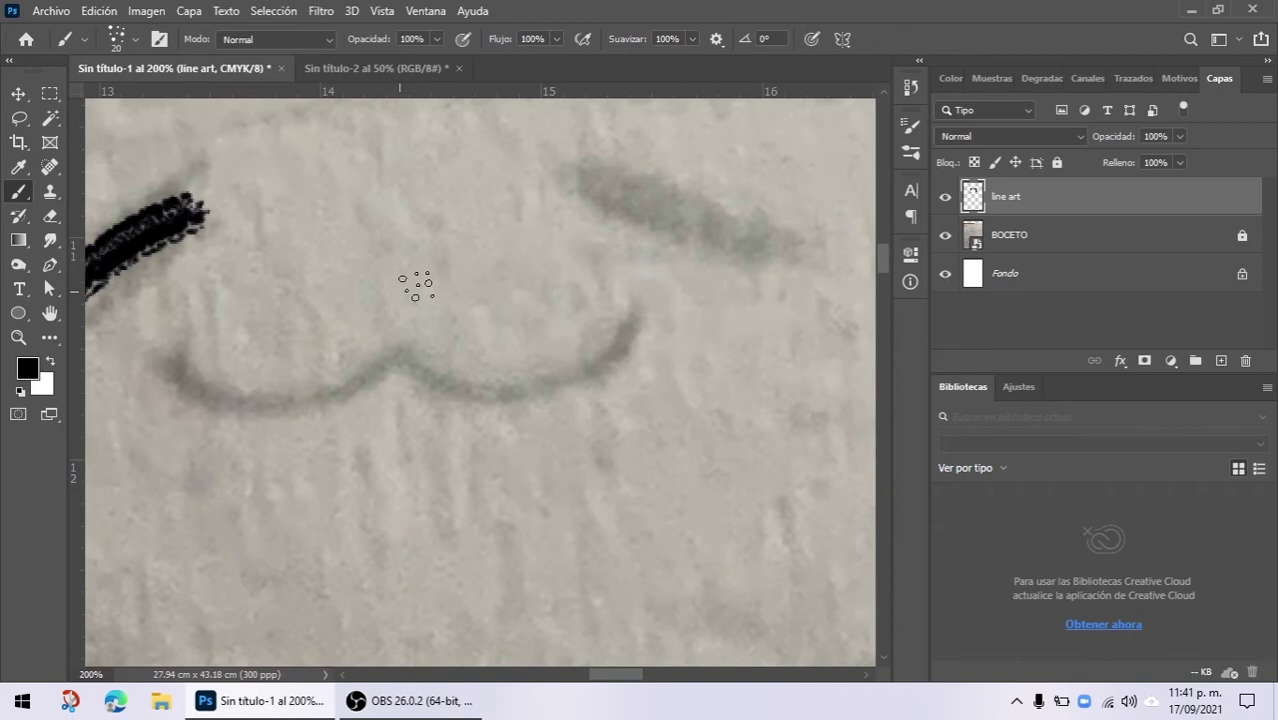
left_click(610, 192)
left_click_drag(610, 192, 740, 288)
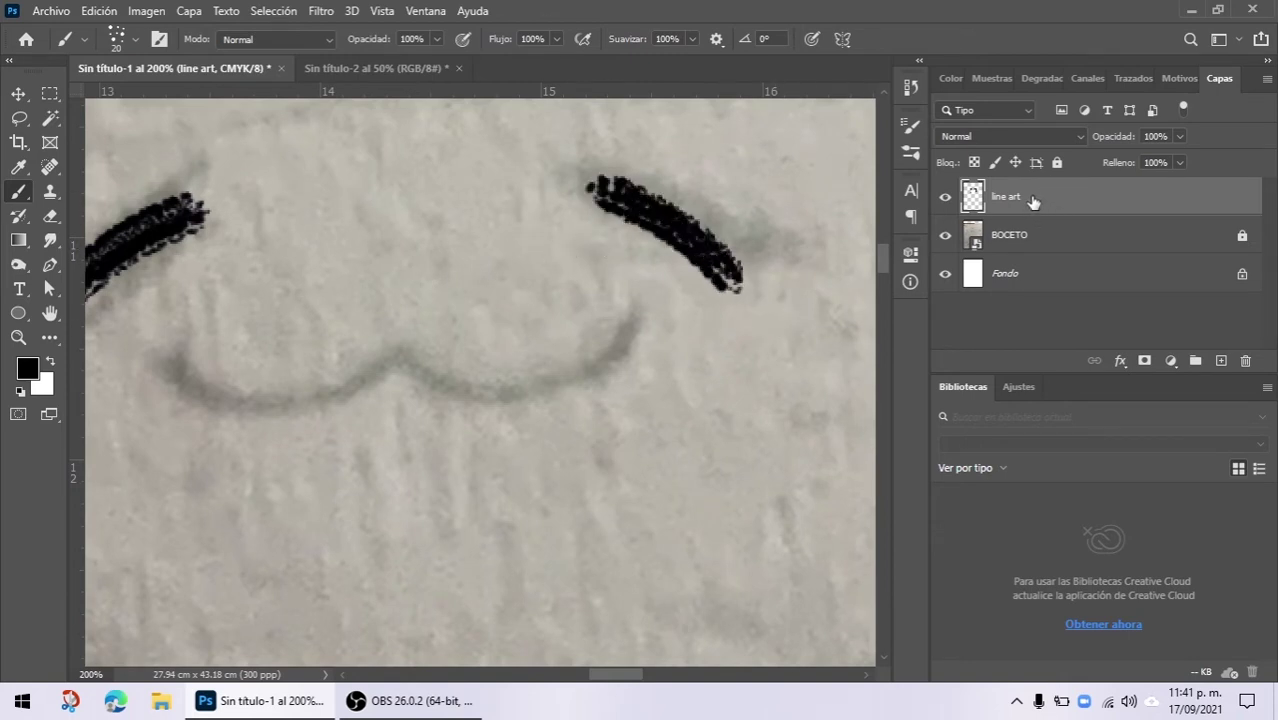
left_click_drag(499, 337, 571, 318)
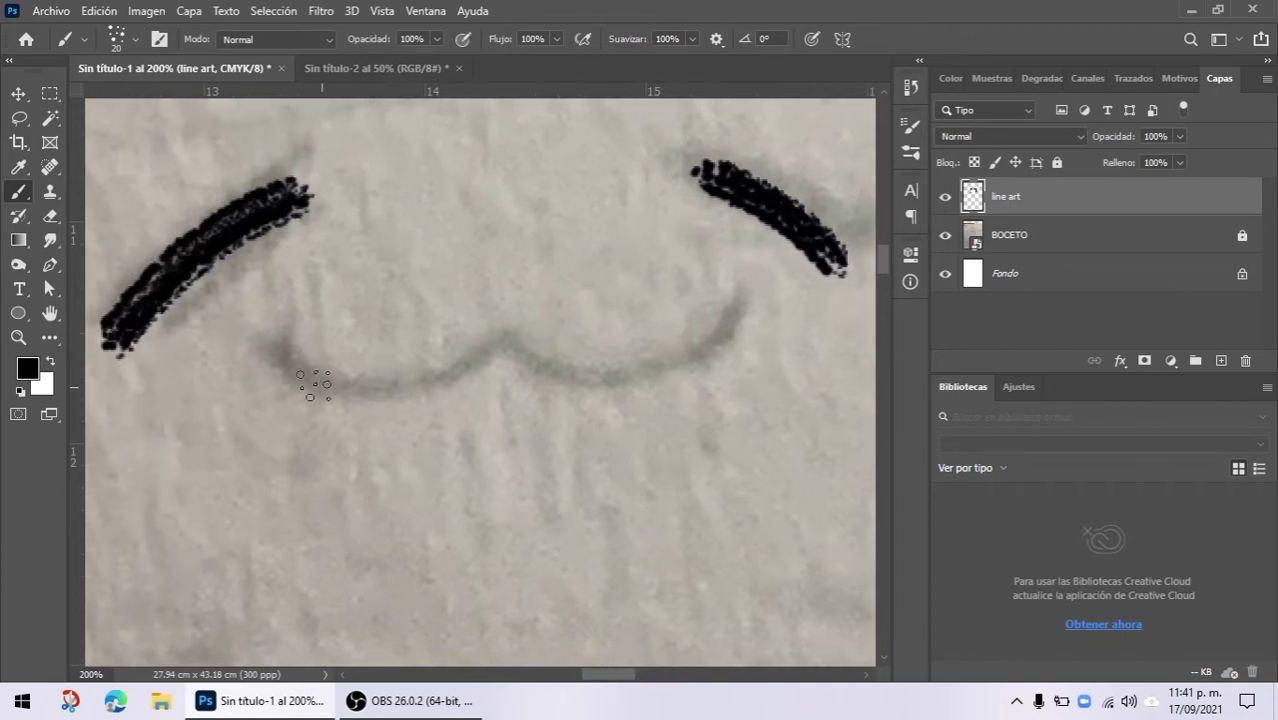
mouse_move(262, 327)
left_mouse_down()
mouse_move(290, 370)
mouse_move(347, 395)
mouse_move(432, 378)
mouse_move(500, 330)
mouse_move(552, 378)
mouse_move(604, 393)
mouse_move(652, 378)
mouse_move(745, 292)
left_mouse_up()
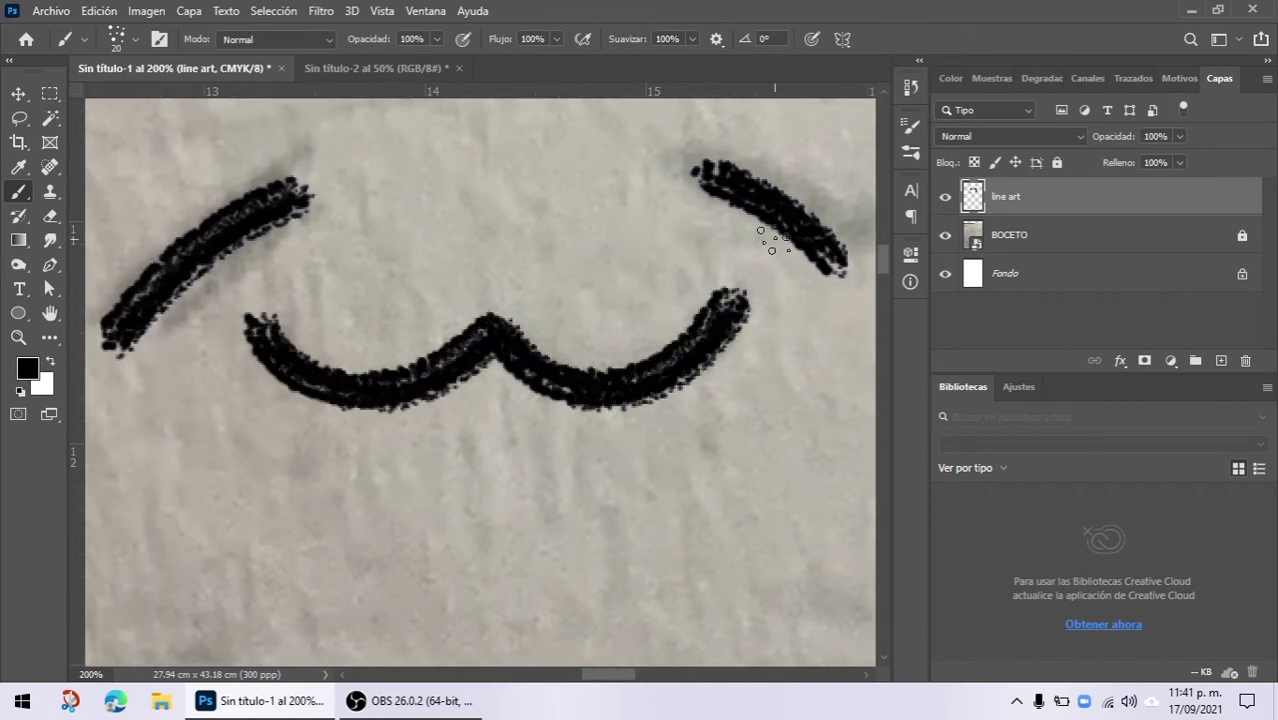
Step: Draw the two curved band lines across the lollipop's head, undoing and redrawing the lower one with a deeper curve
key("ctrl+minus")
key("ctrl+minus")
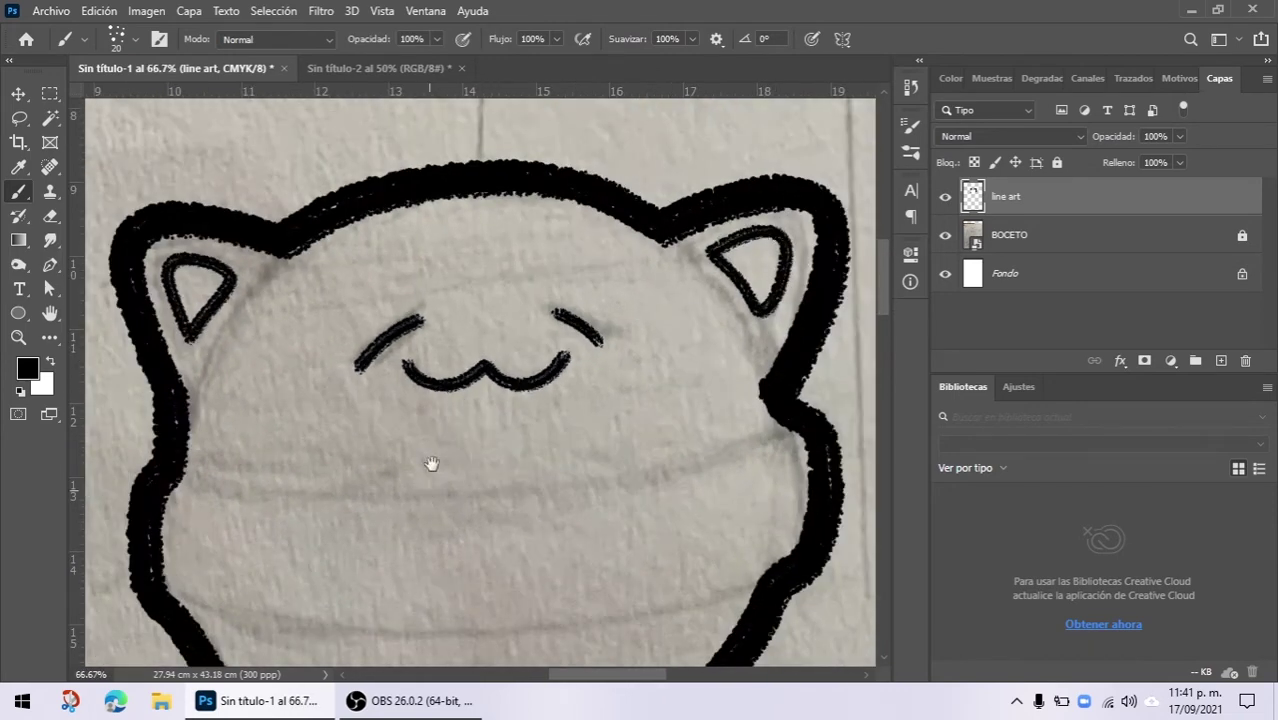
left_click_drag(428, 462, 445, 330)
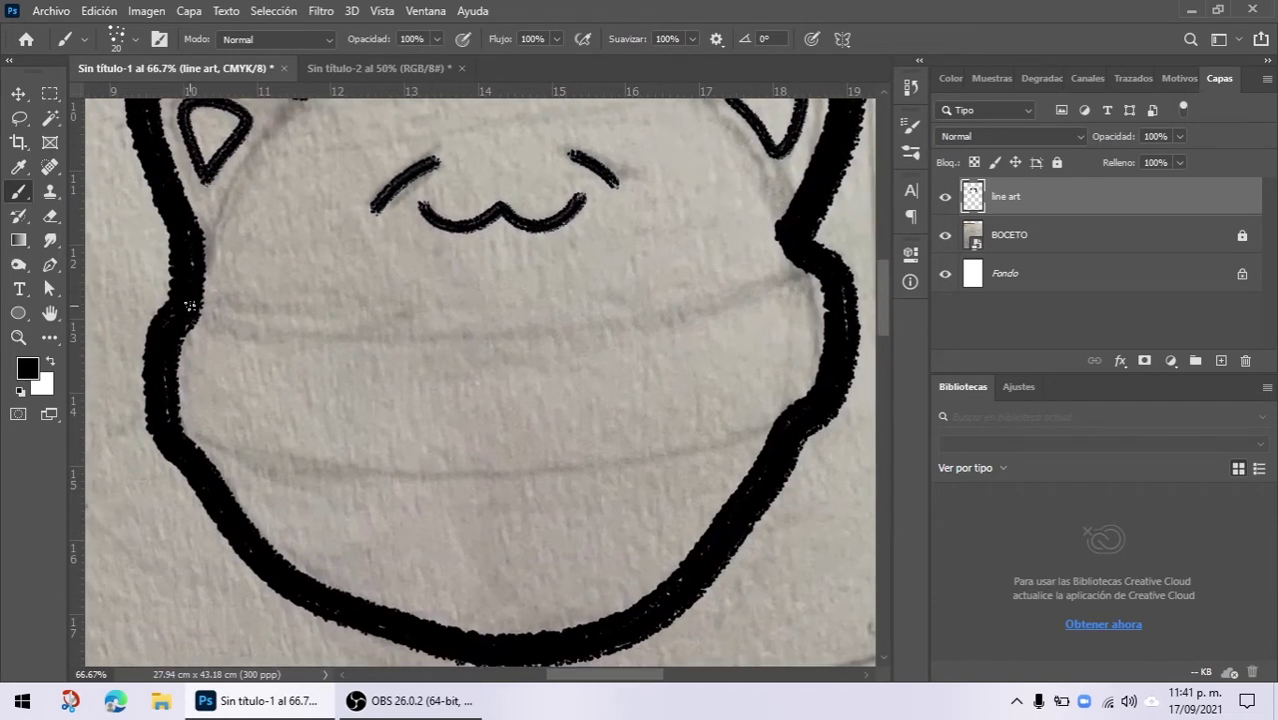
left_click_drag(193, 308, 350, 360)
mouse_move(486, 367)
left_mouse_down()
mouse_move(642, 341)
mouse_move(822, 272)
left_mouse_up()
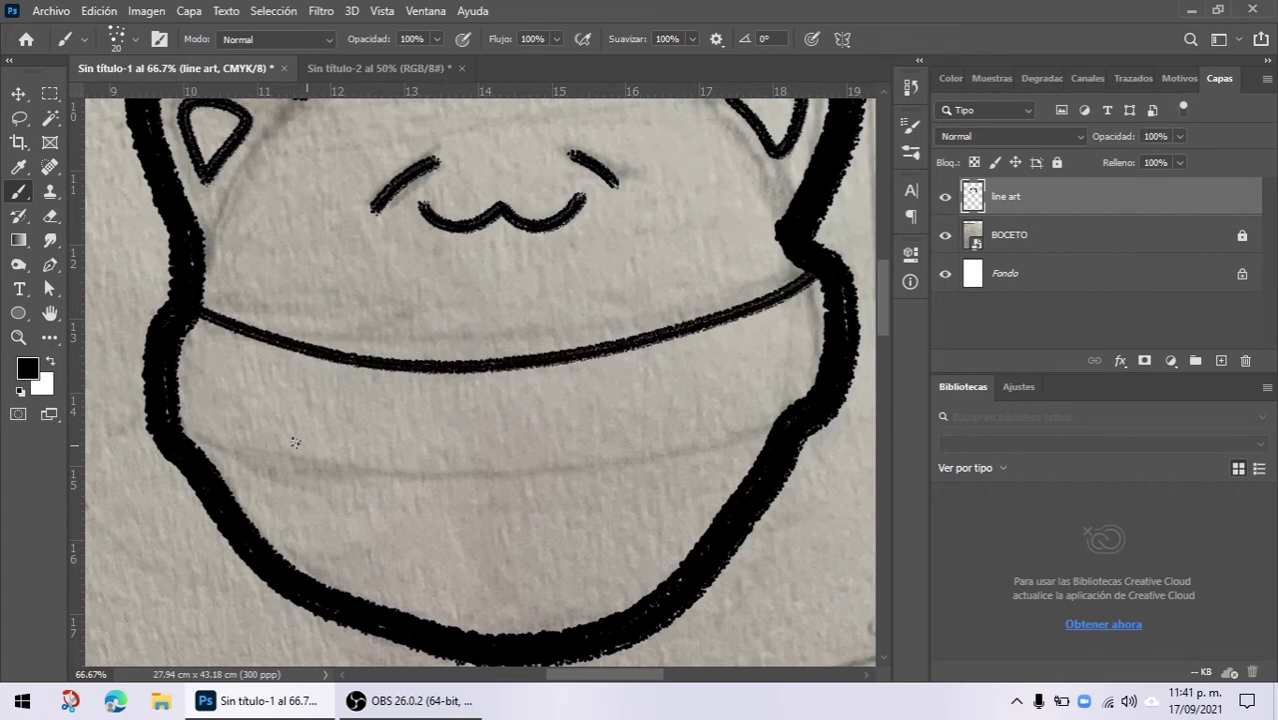
mouse_move(160, 437)
left_mouse_down()
mouse_move(362, 475)
mouse_move(456, 476)
mouse_move(712, 446)
mouse_move(772, 424)
left_mouse_up()
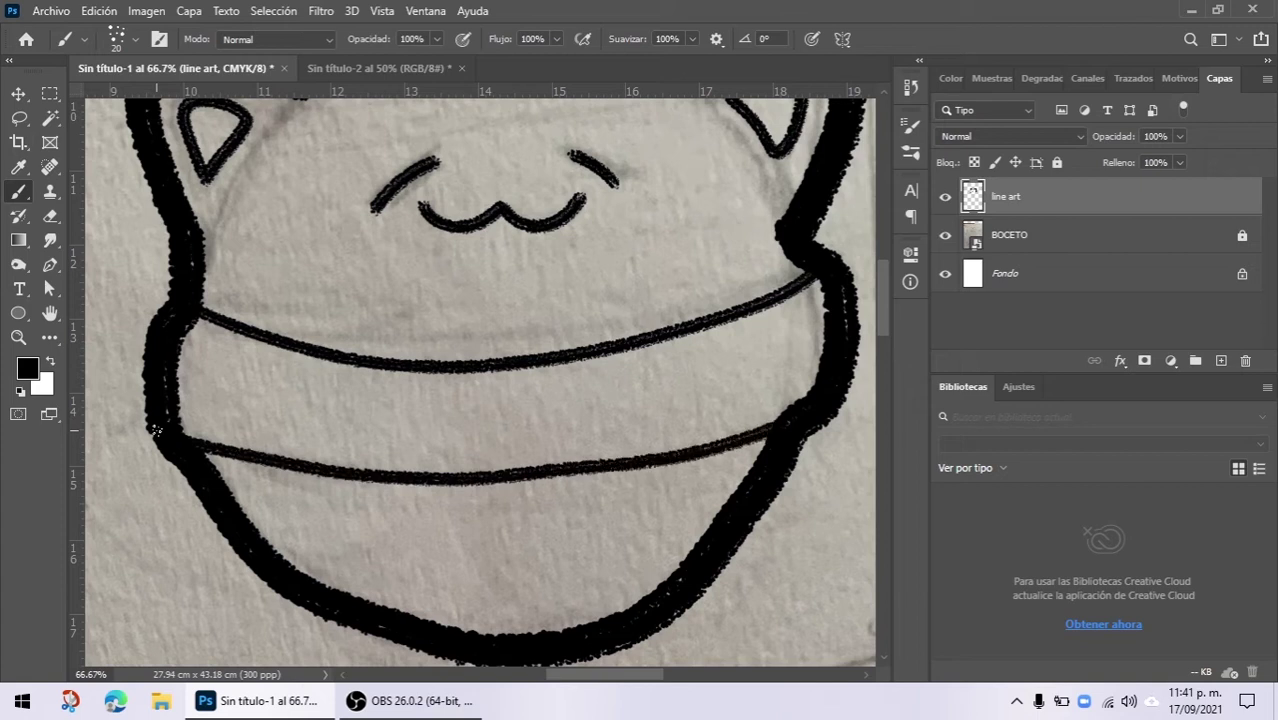
key("ctrl+z")
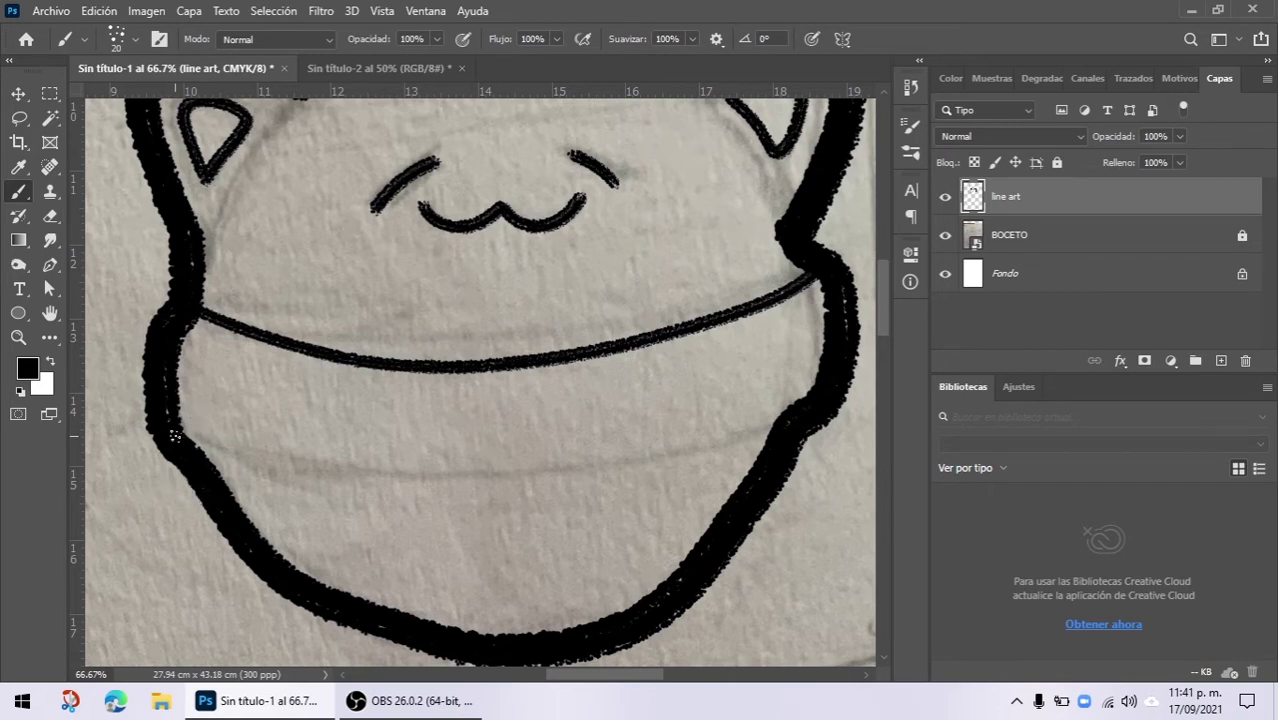
mouse_move(173, 436)
left_mouse_down()
mouse_move(304, 485)
mouse_move(470, 500)
mouse_move(638, 480)
mouse_move(770, 430)
left_mouse_up()
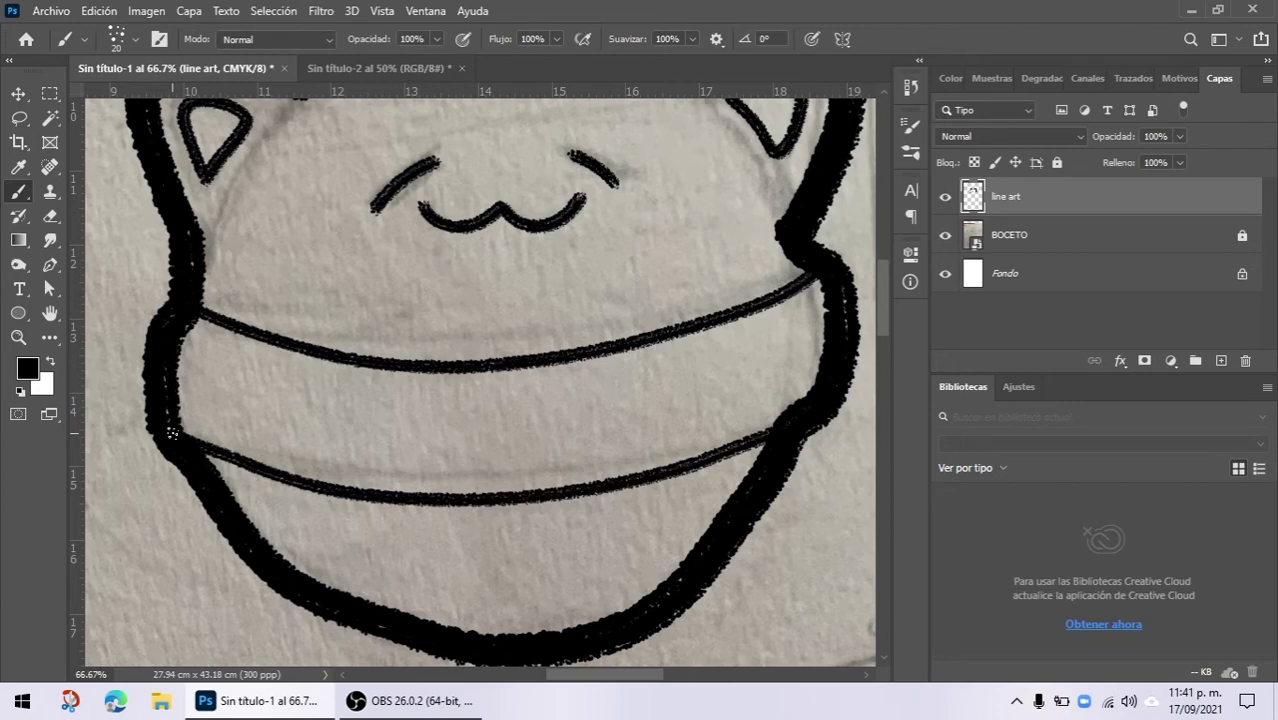
Step: Draw the lollipop's stick below the head with two straight vertical sides and a rounded lower end
key("ctrl+minus")
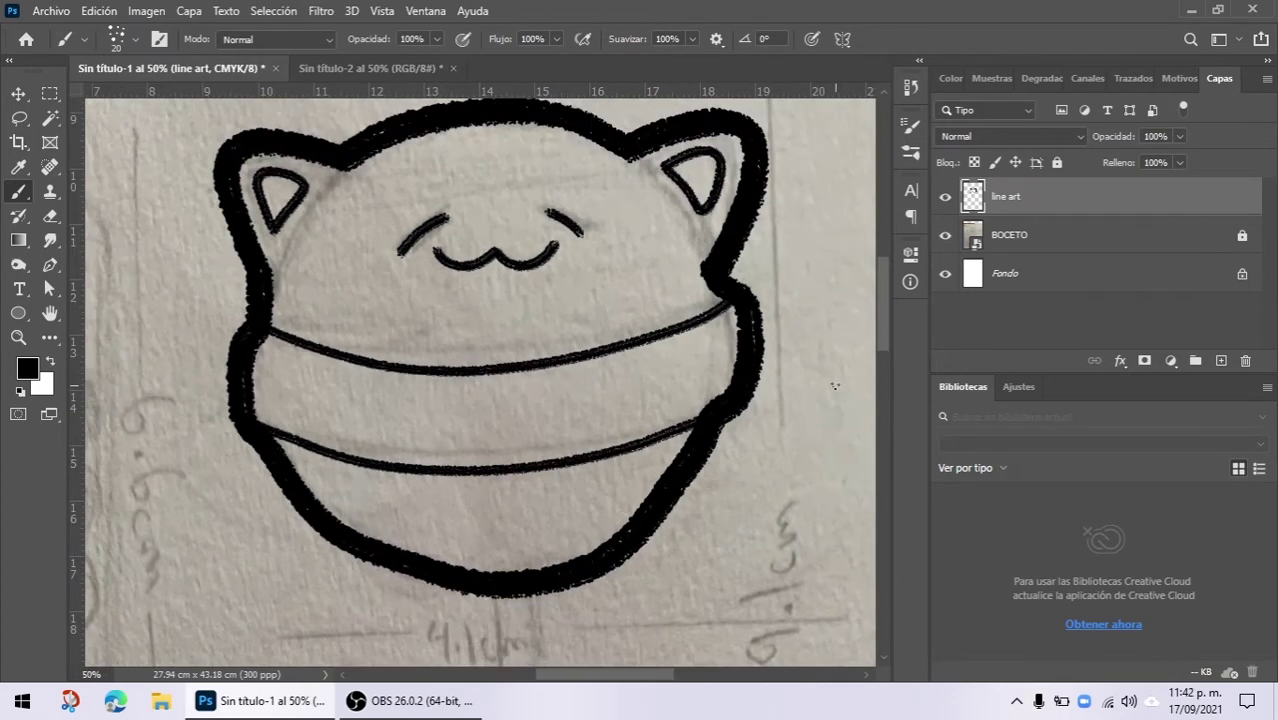
left_click_drag(482, 528, 522, 165)
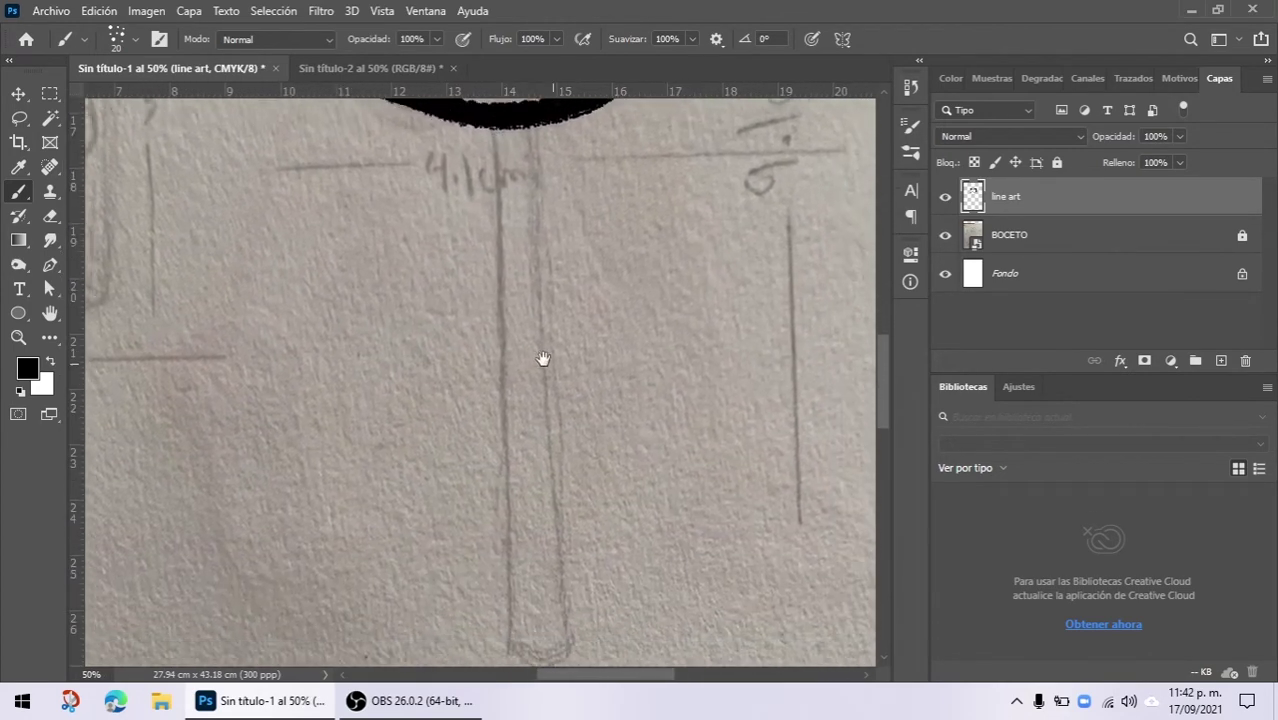
left_click_drag(542, 358, 528, 357)
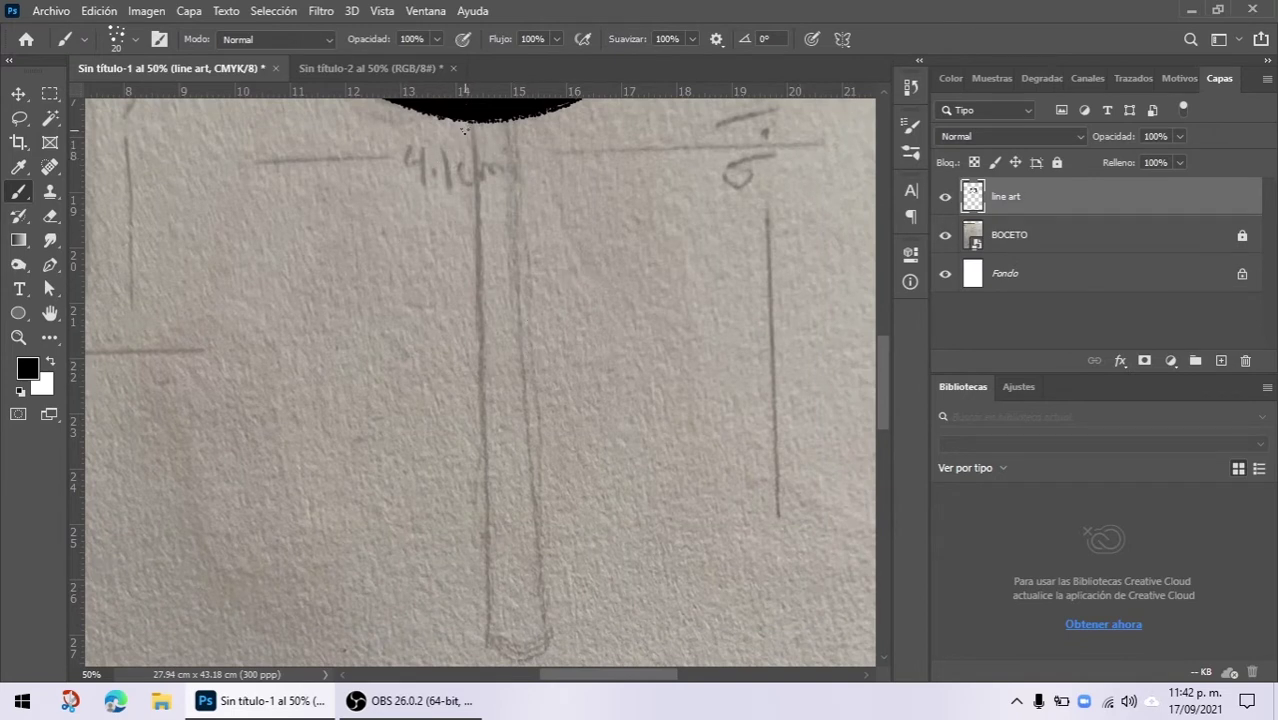
key("shift")
left_click_drag(467, 115, 467, 640)
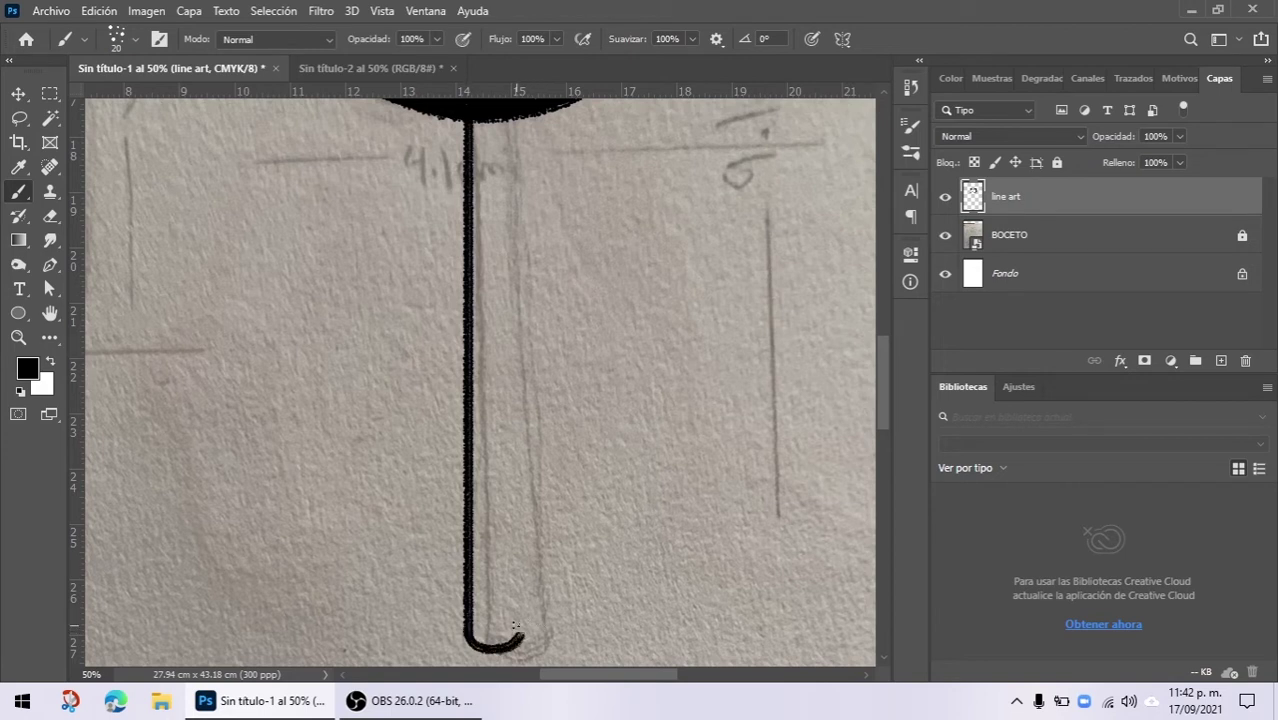
left_click_drag(519, 637, 520, 135)
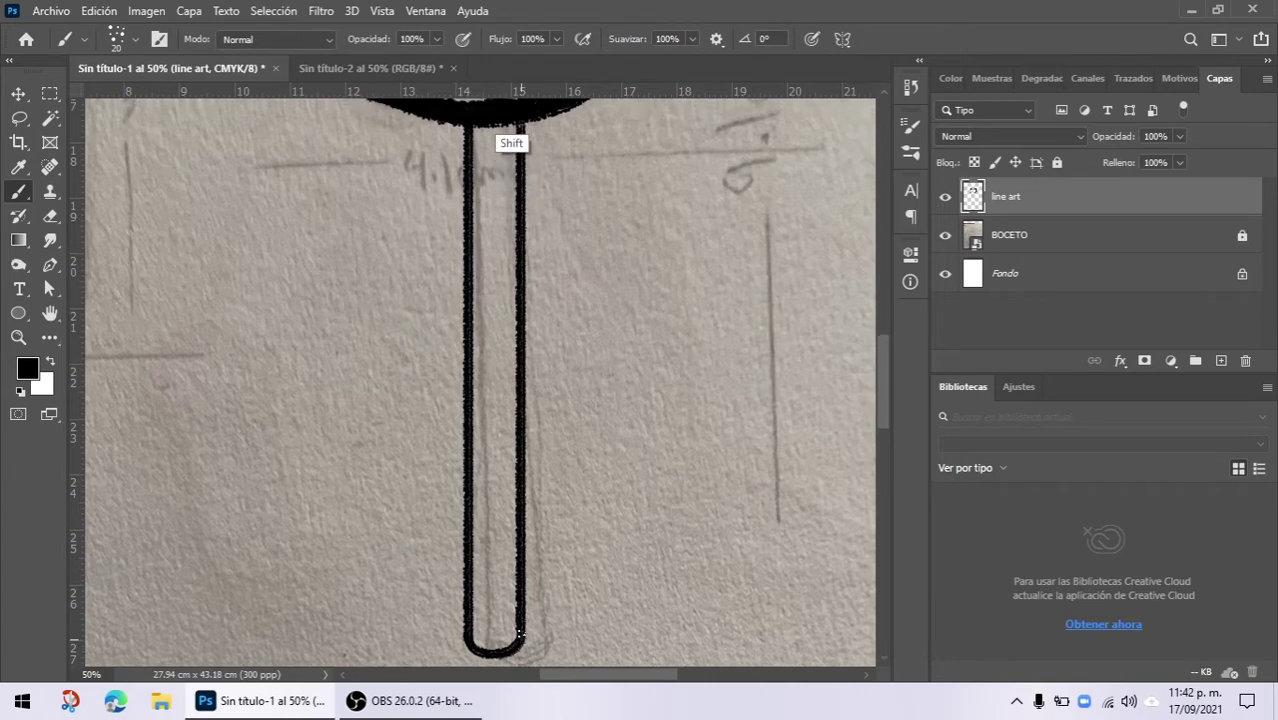
Step: Erase most of the stray diagonal line inside the lower part of the lollipop head with the 67 px Eraser
scroll(520, 135, "up", 1)
key("ctrl+minus")
key("ctrl+minus")
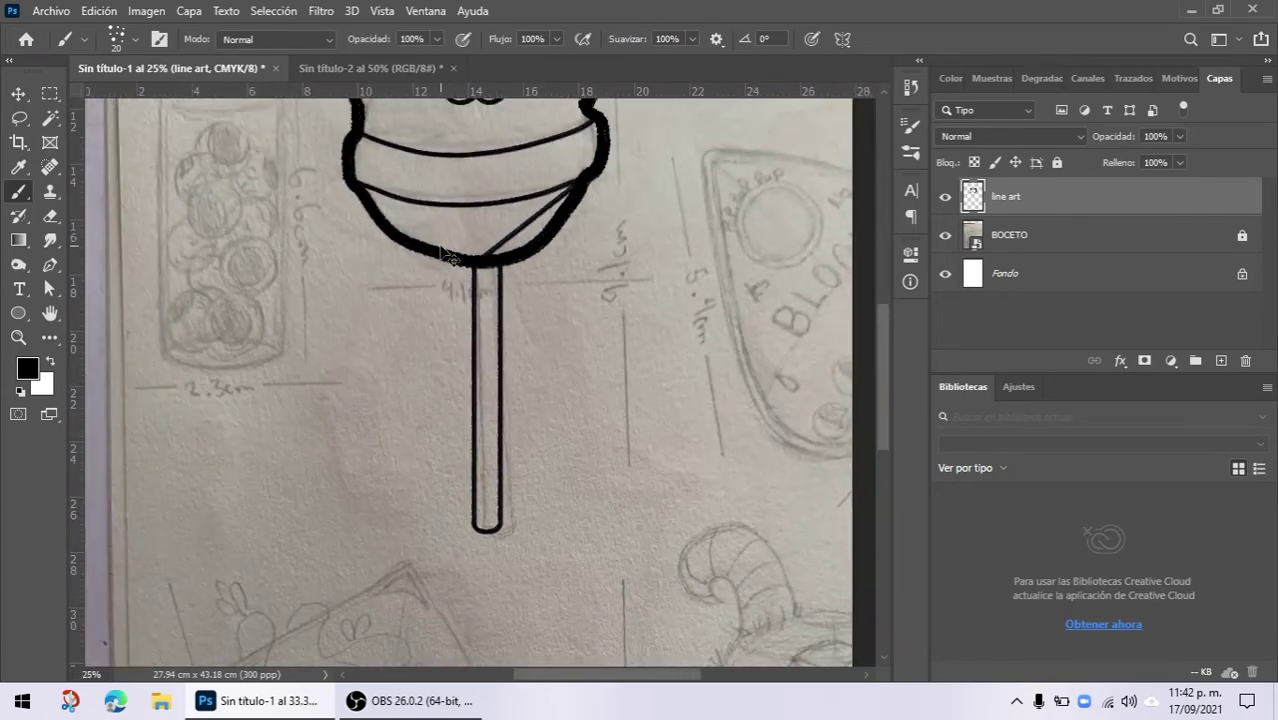
key("ctrl+plus")
key("ctrl+plus")
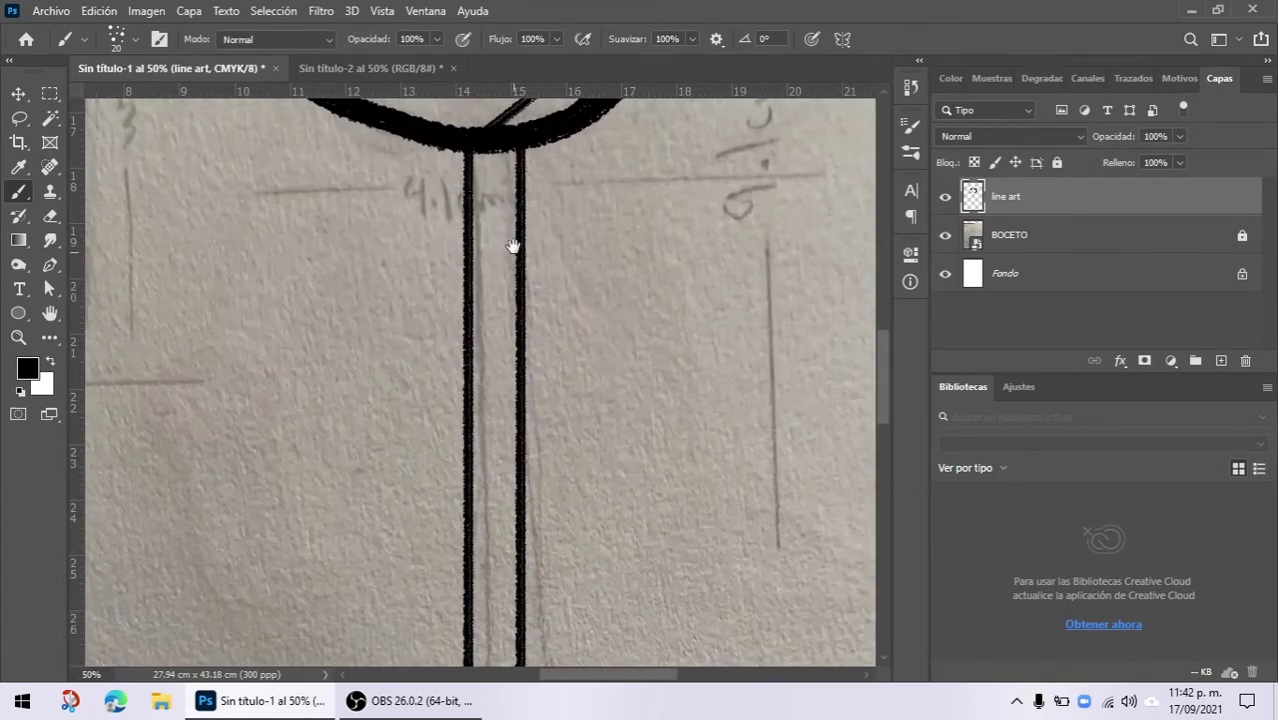
scroll(513, 248, "up", 5)
key("ctrl+plus")
key("ctrl+plus")
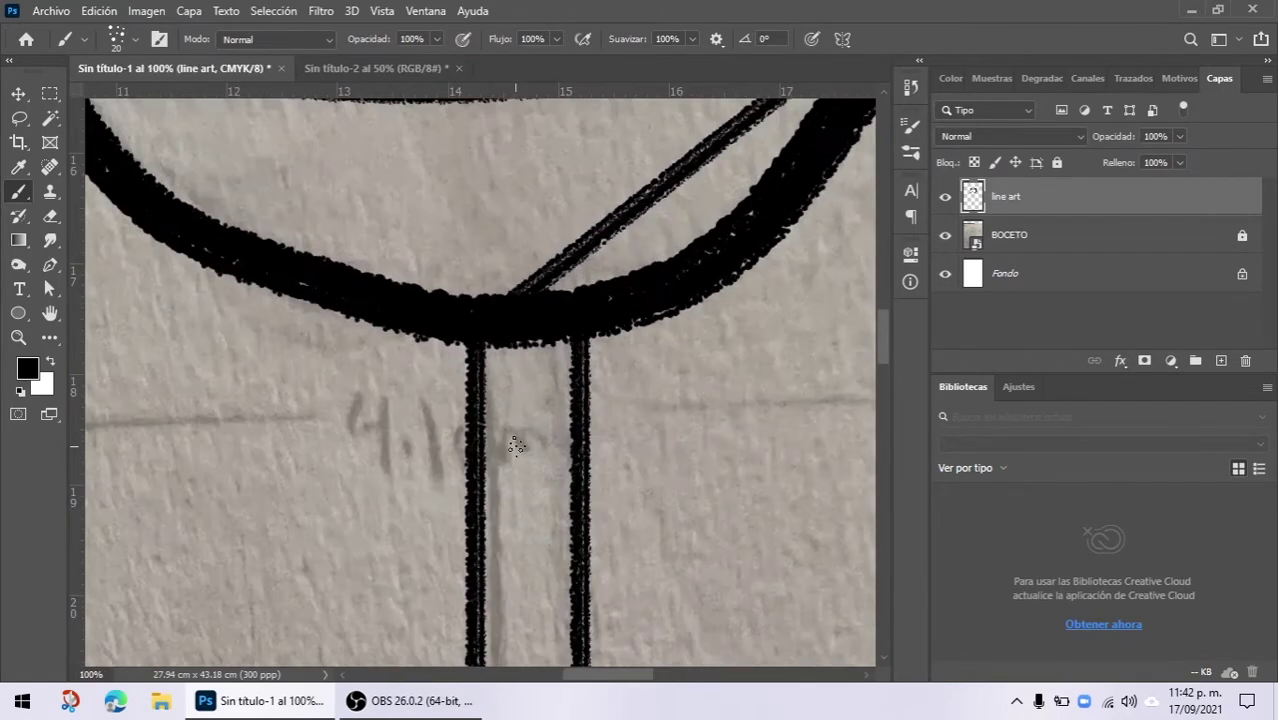
left_click_drag(683, 245, 554, 403)
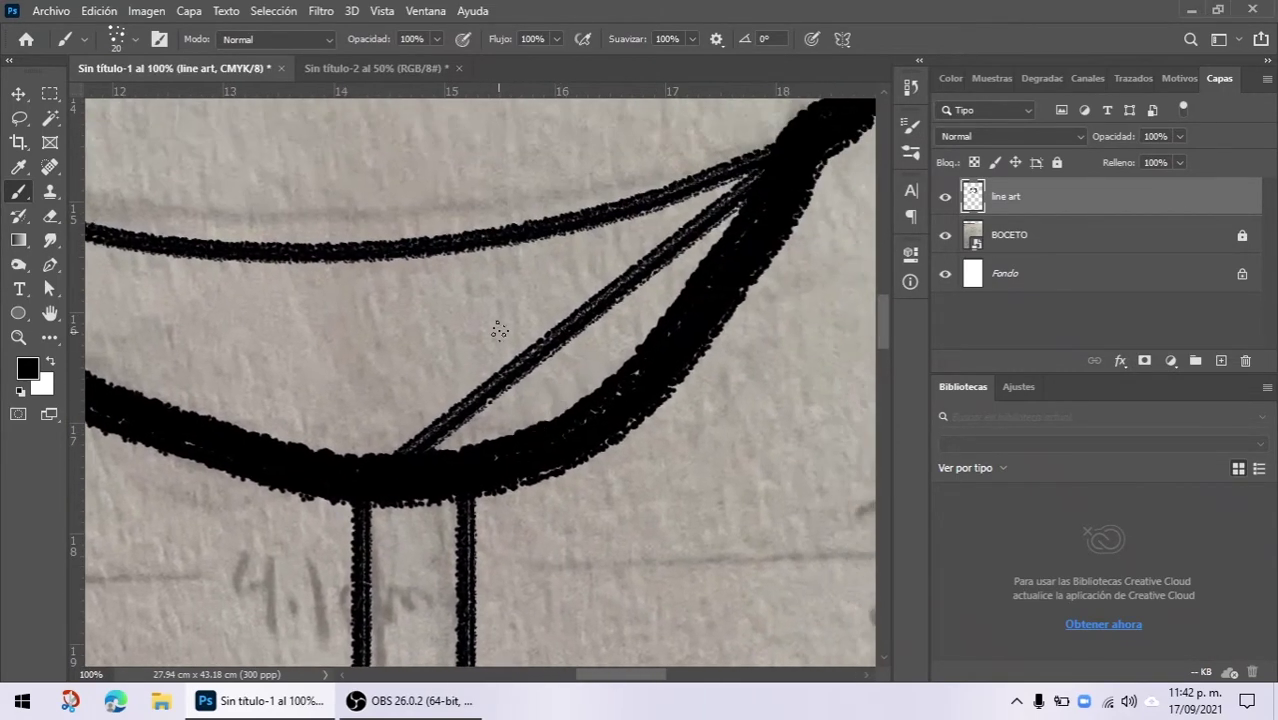
left_click(50, 216)
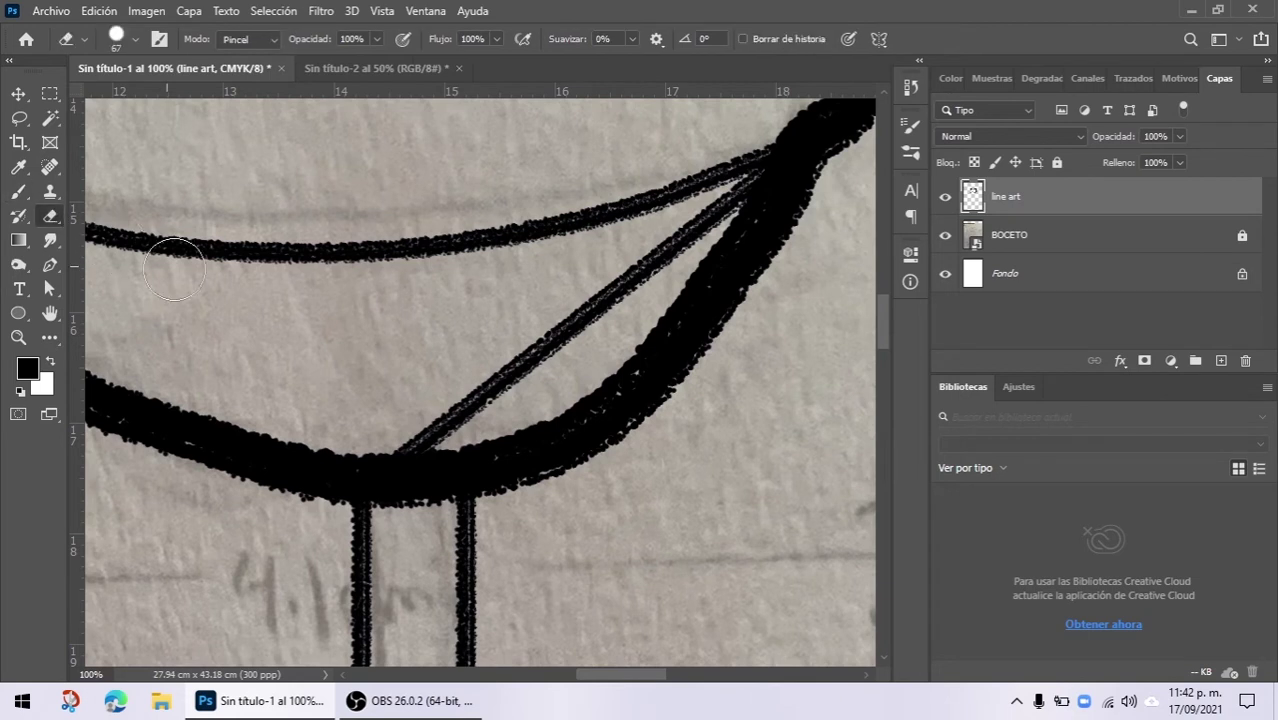
left_click(444, 410)
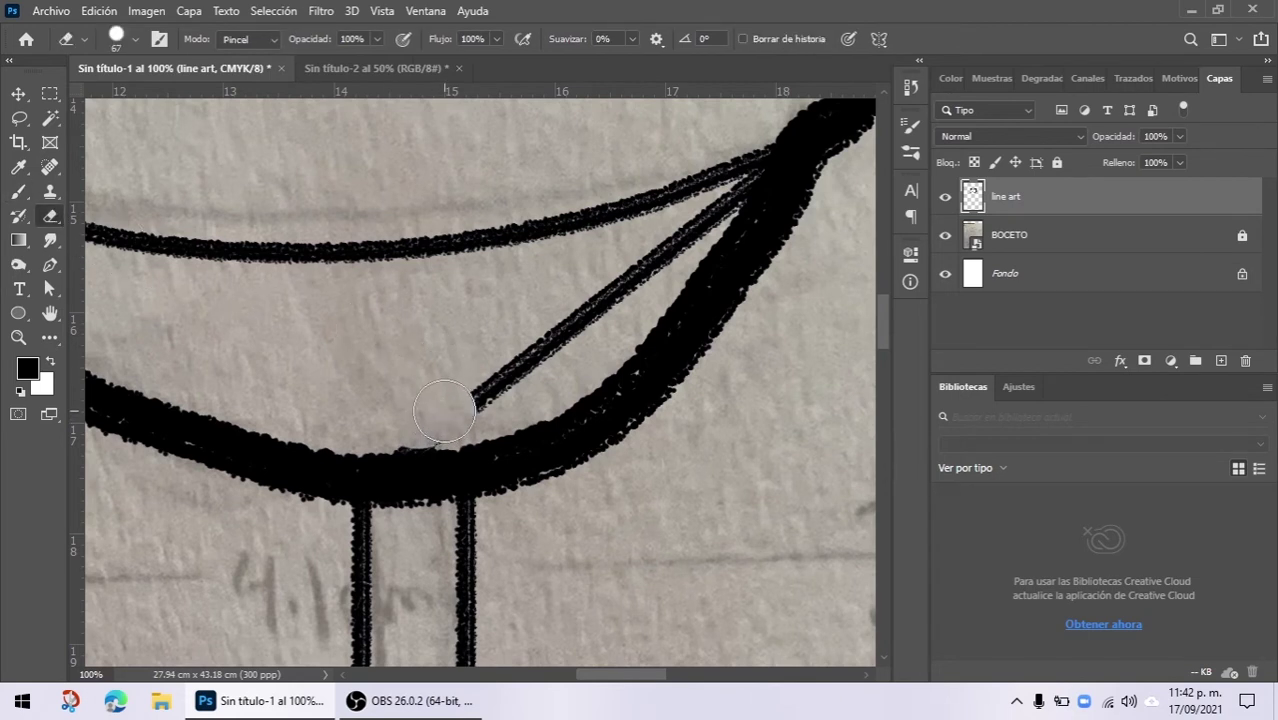
mouse_move(444, 410)
left_mouse_down()
mouse_move(493, 390)
mouse_move(650, 272)
left_mouse_up()
Step: Reduce the eraser to 29 px and erase the remaining upper end of the stray diagonal line
right_click(698, 284)
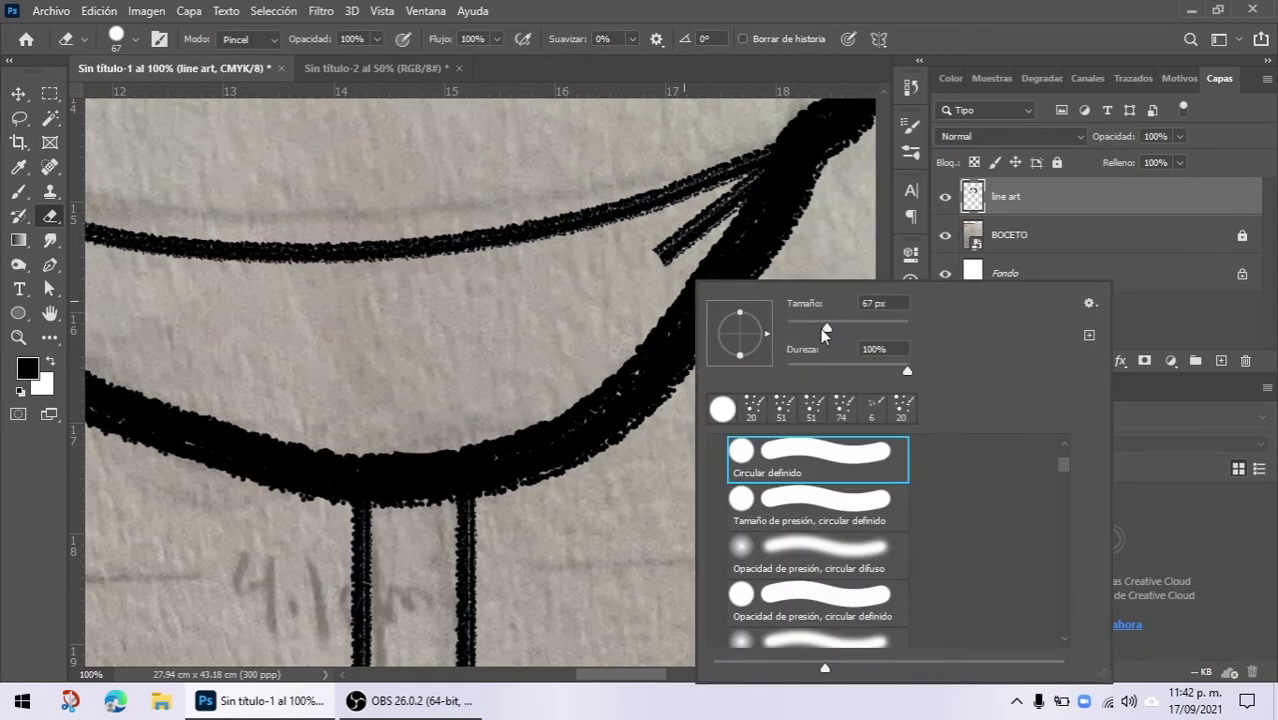
left_click_drag(808, 333, 804, 332)
left_click_drag(646, 262, 739, 189)
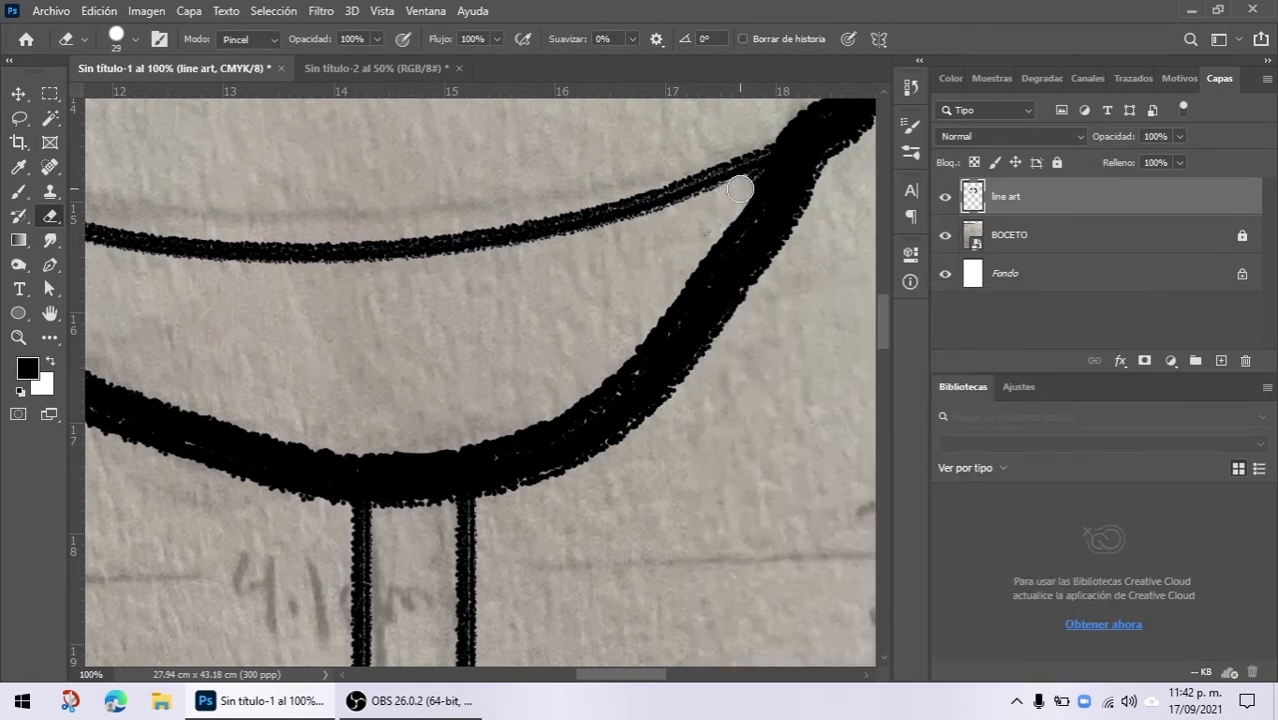
Step: Reduce the eraser to 7 px and clean the leftover marks in the corner where the lower band meets the right outline
right_click(700, 235)
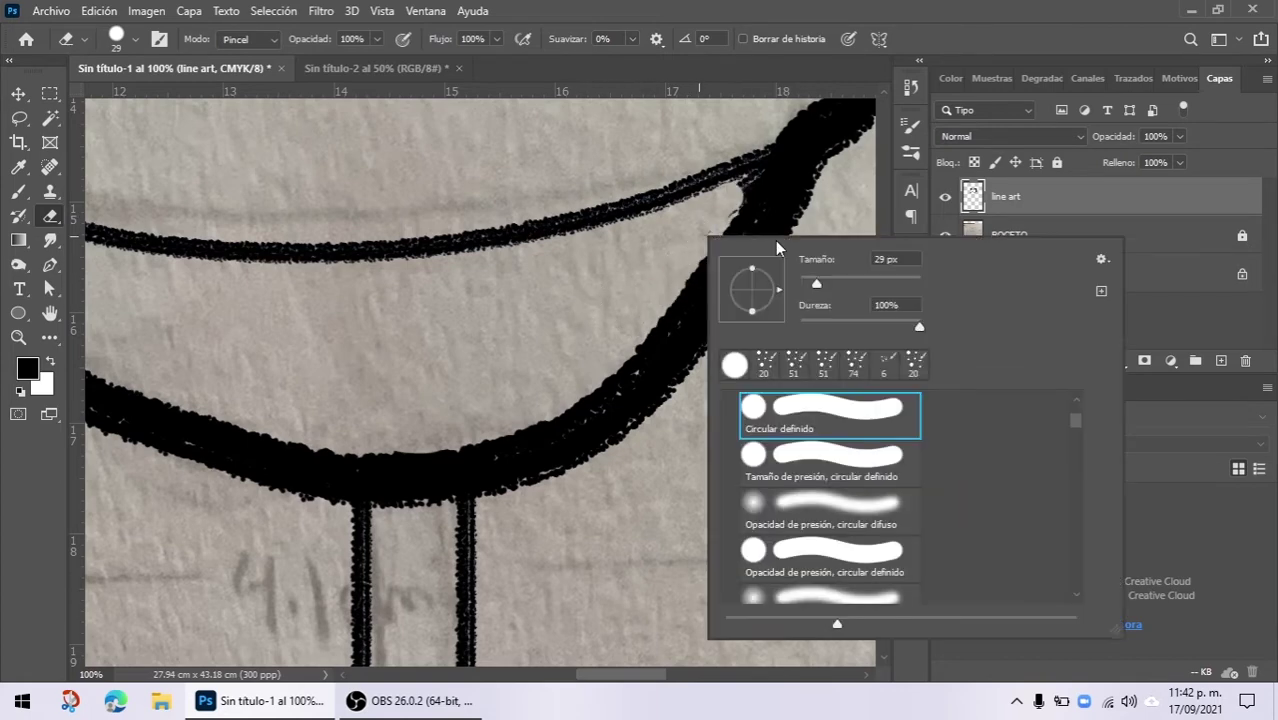
left_click_drag(816, 286, 805, 283)
left_click(718, 218)
scroll(733, 208, "up", 2)
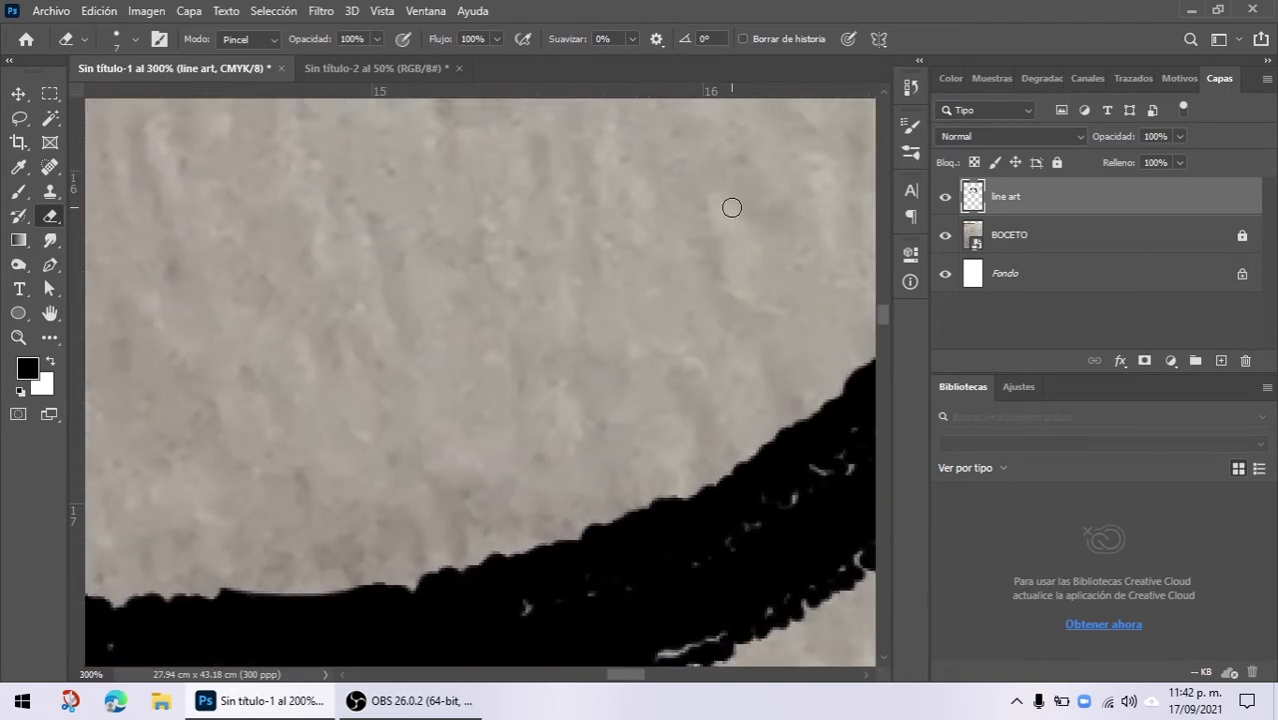
left_click_drag(642, 214, 330, 500)
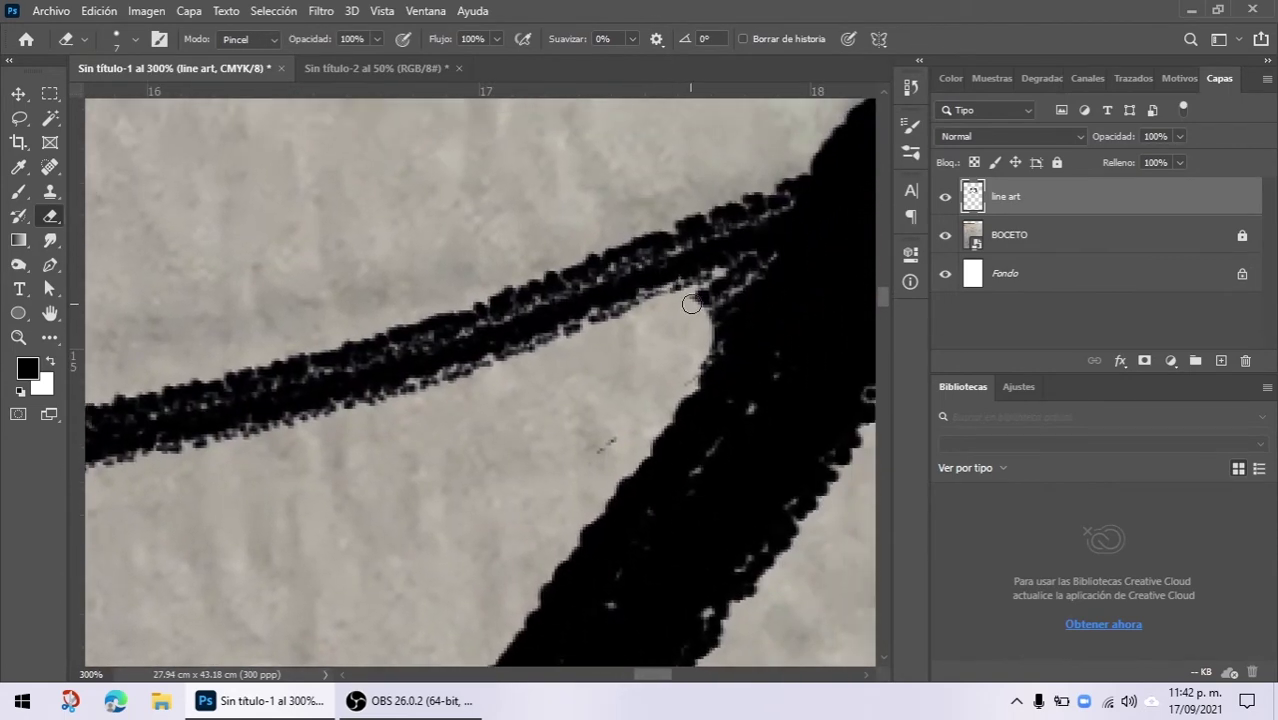
left_click_drag(690, 299, 692, 303)
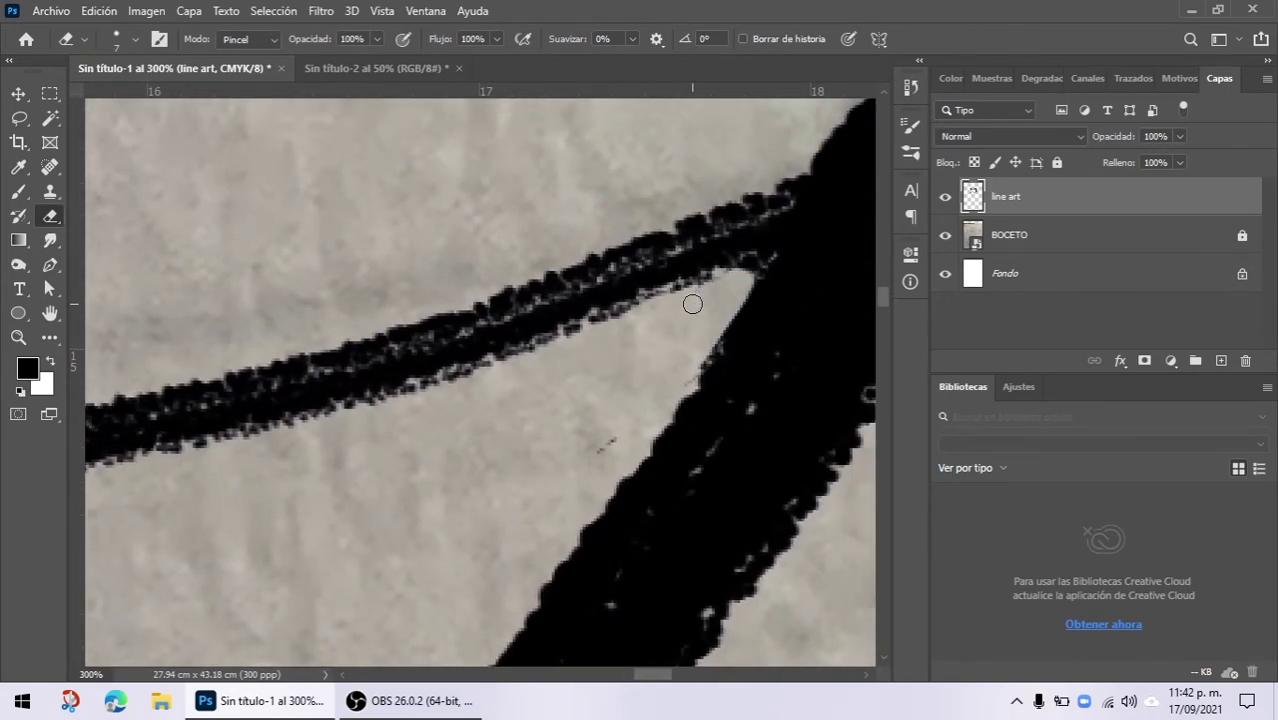
scroll(741, 278, "down", 4)
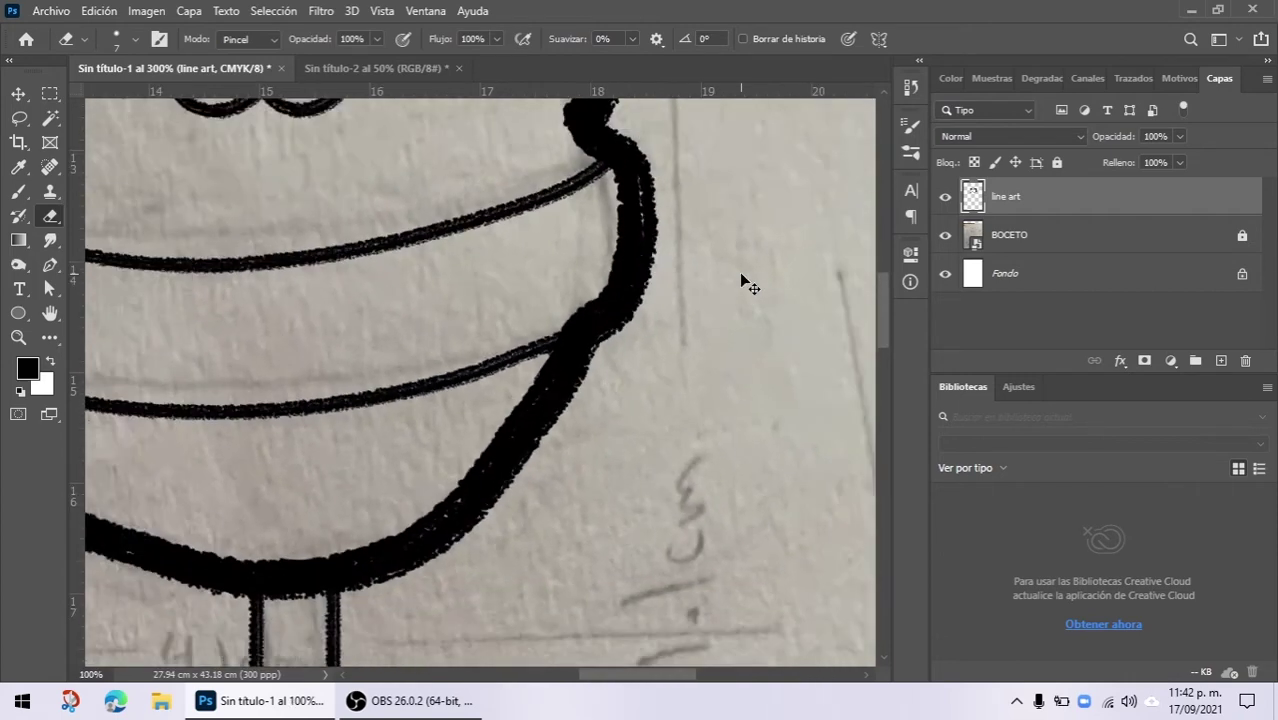
scroll(741, 284, "down", 1)
scroll(740, 273, "down", 1)
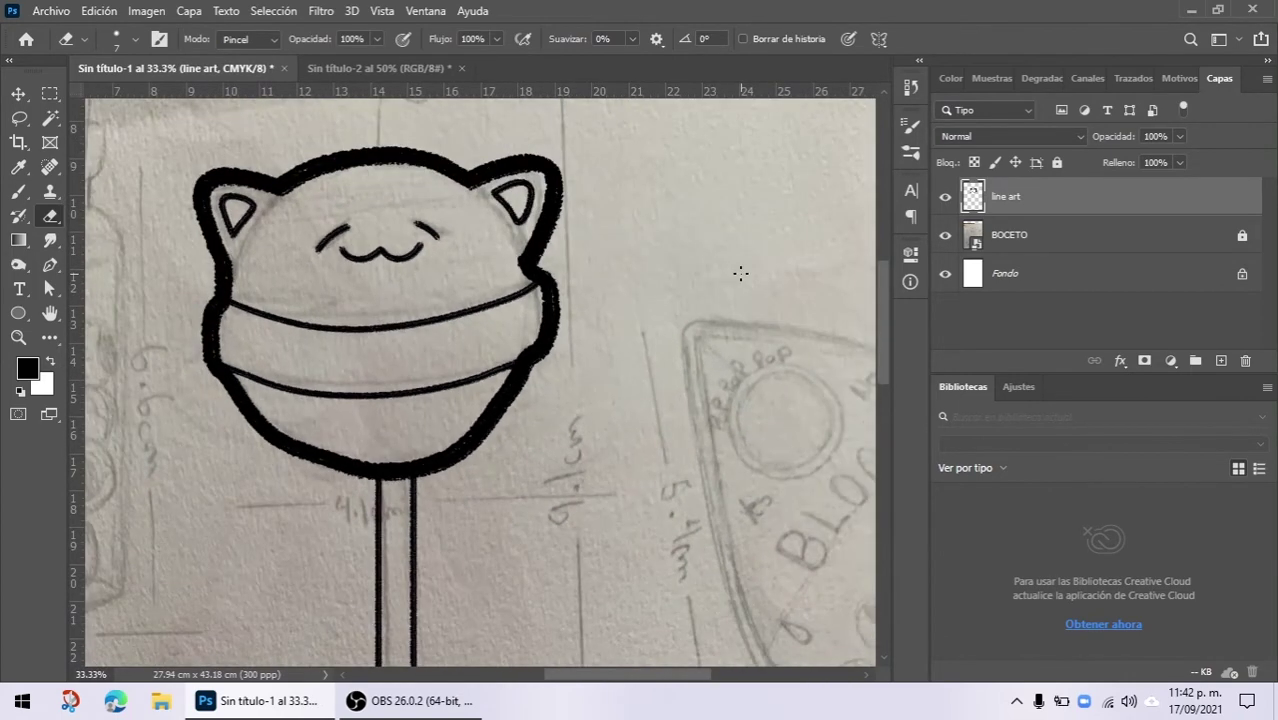
mouse_move(493, 466)
left_mouse_down()
mouse_move(556, 223)
mouse_move(565, 431)
mouse_move(546, 485)
left_mouse_up()
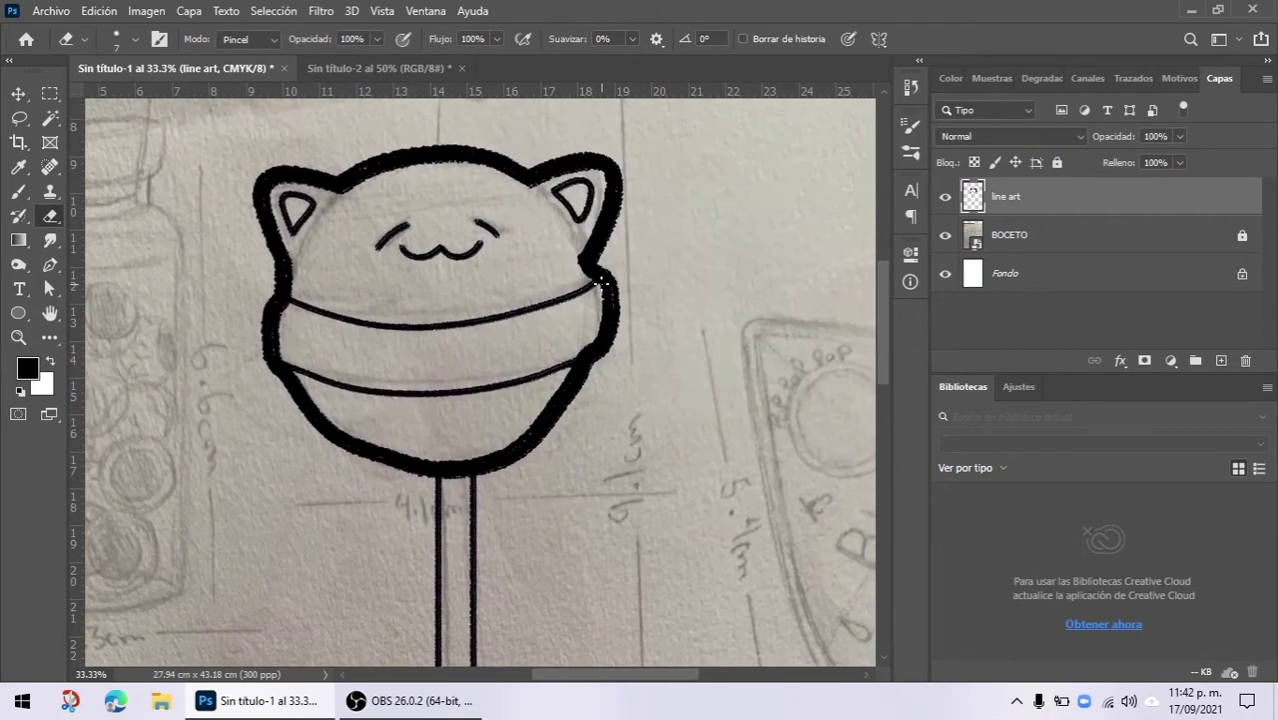
Step: In the Sin título-2 document, unlock the background, add a new empty layer and delete the layer with the black dots
left_click(382, 70)
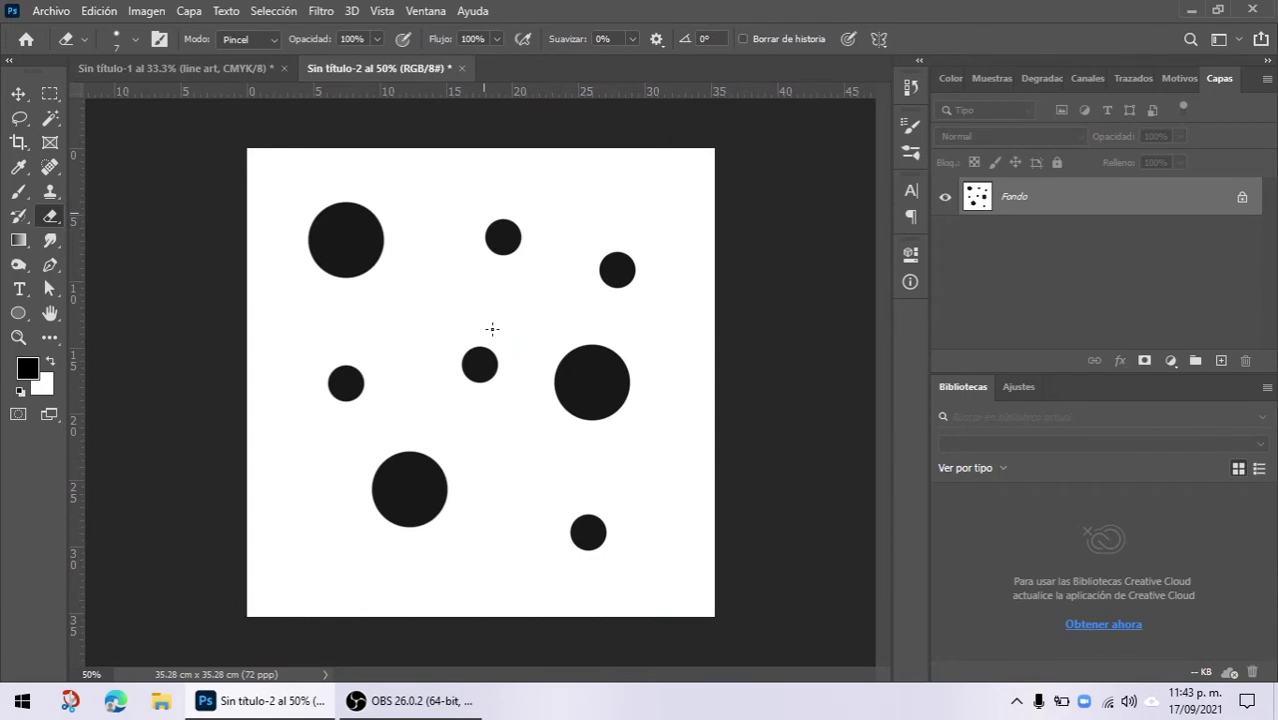
left_click(1241, 199)
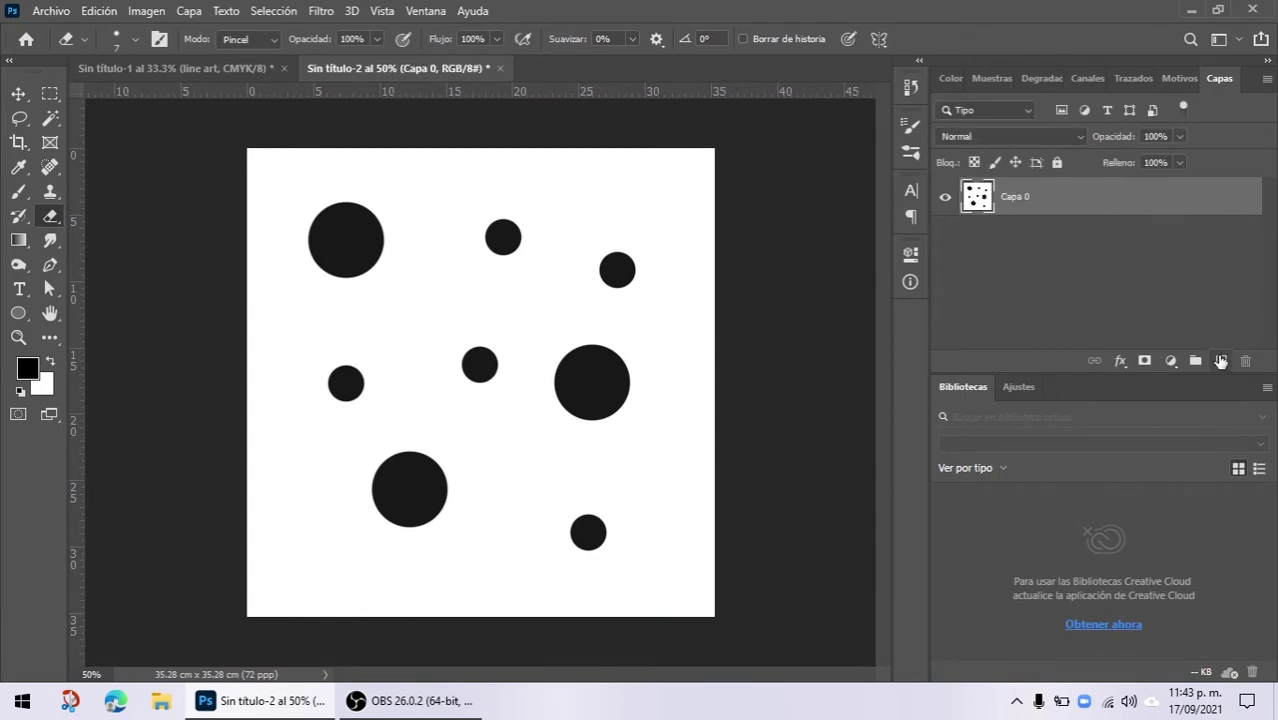
left_click(1220, 360)
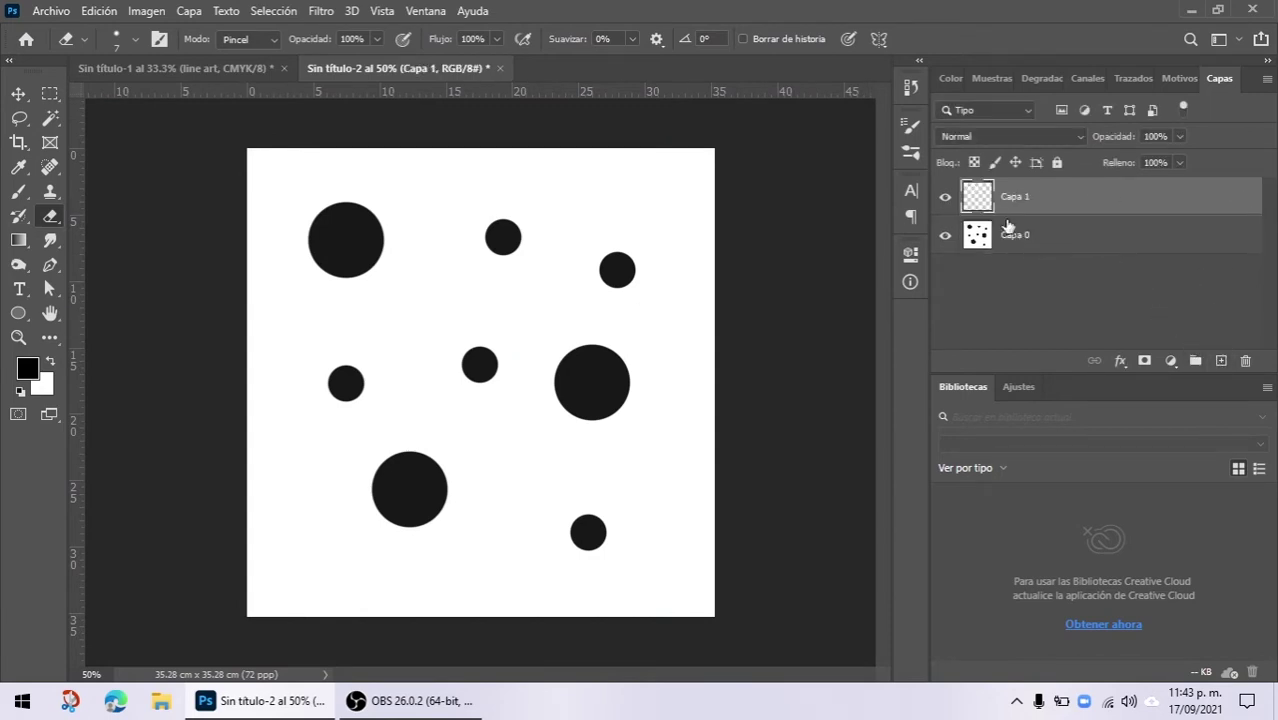
left_click_drag(1028, 247, 1245, 360)
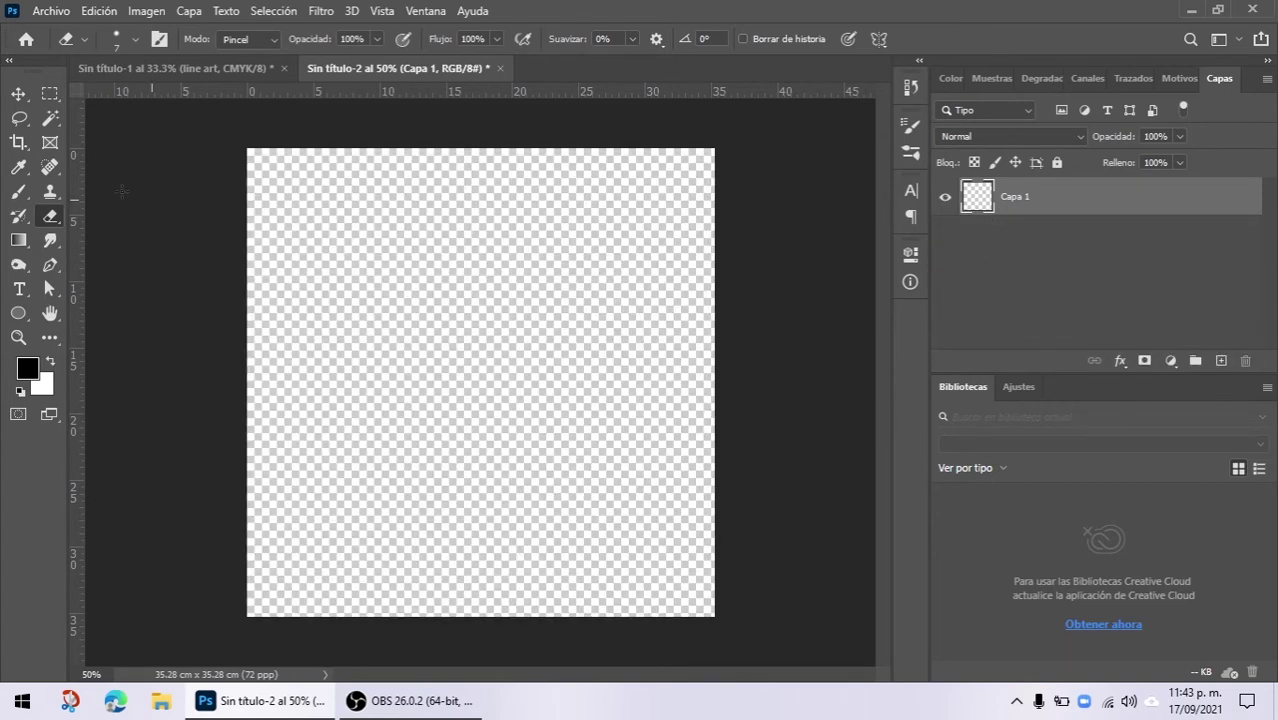
Step: Choose the crayon brush at 103 px and paint a first curved stroke on the upper part of the empty layer
left_click(19, 194)
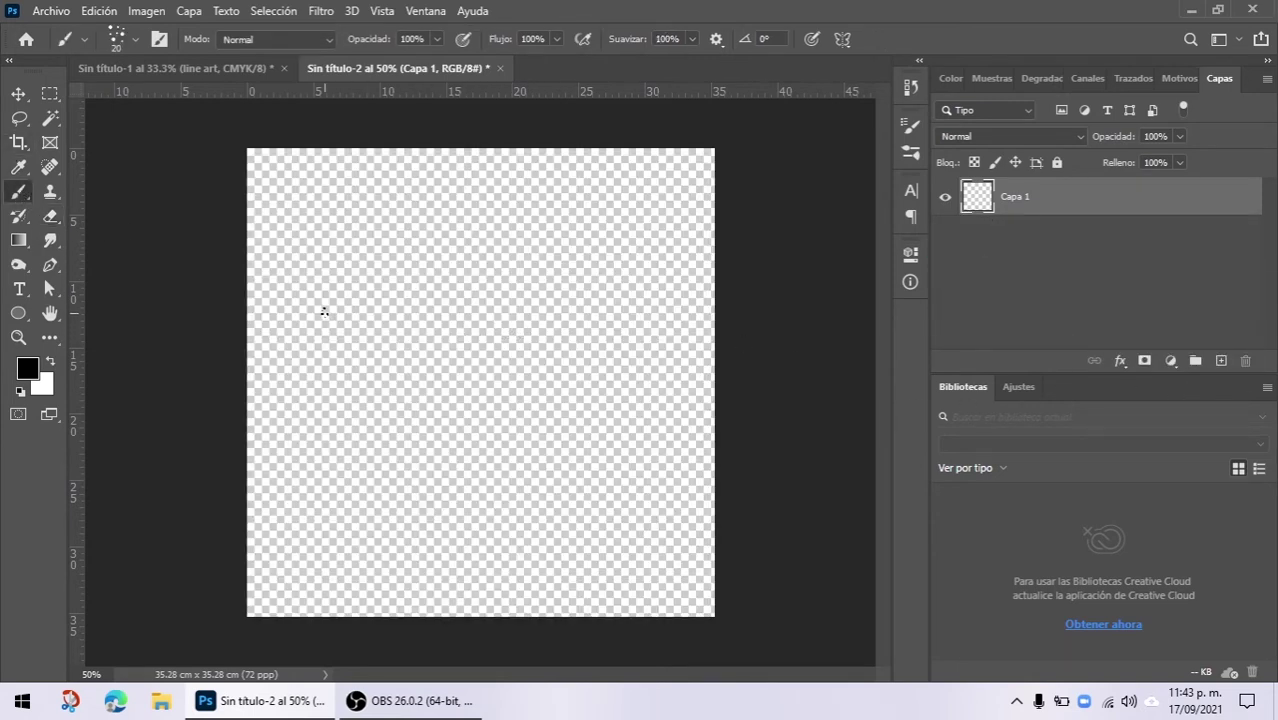
right_click(324, 312)
double_click(456, 458)
right_click(440, 314)
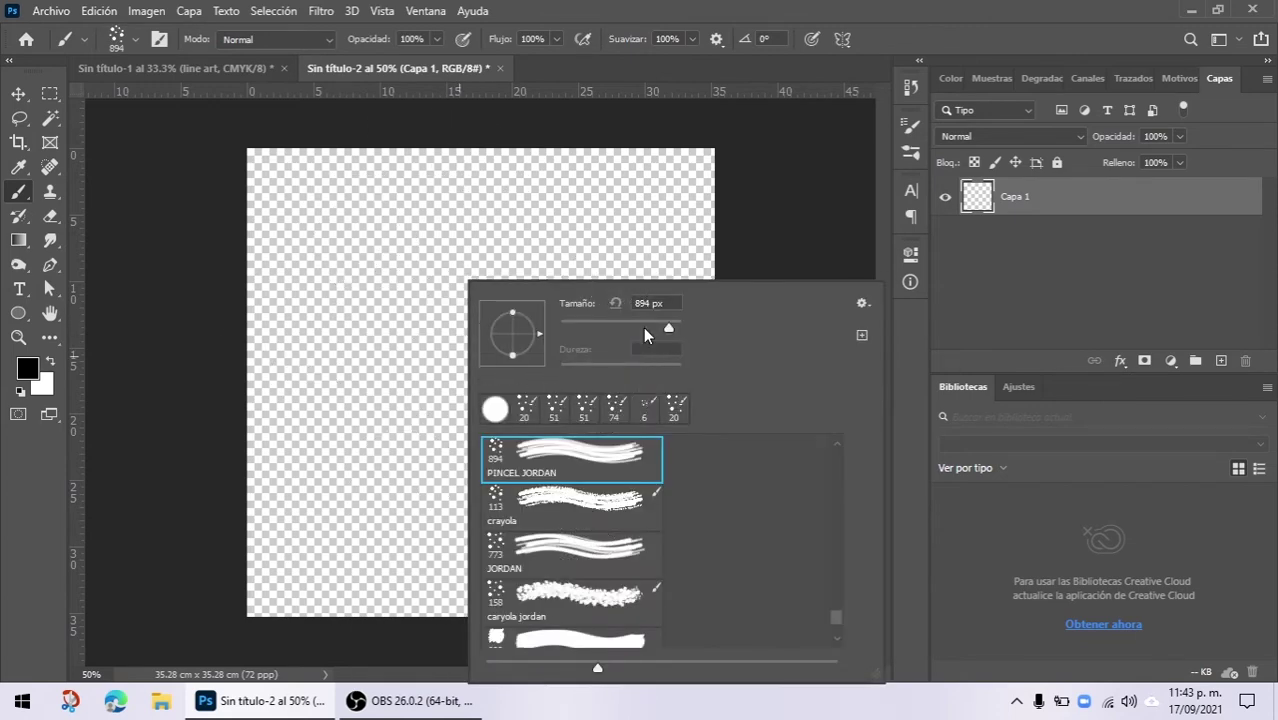
left_click_drag(630, 326, 610, 326)
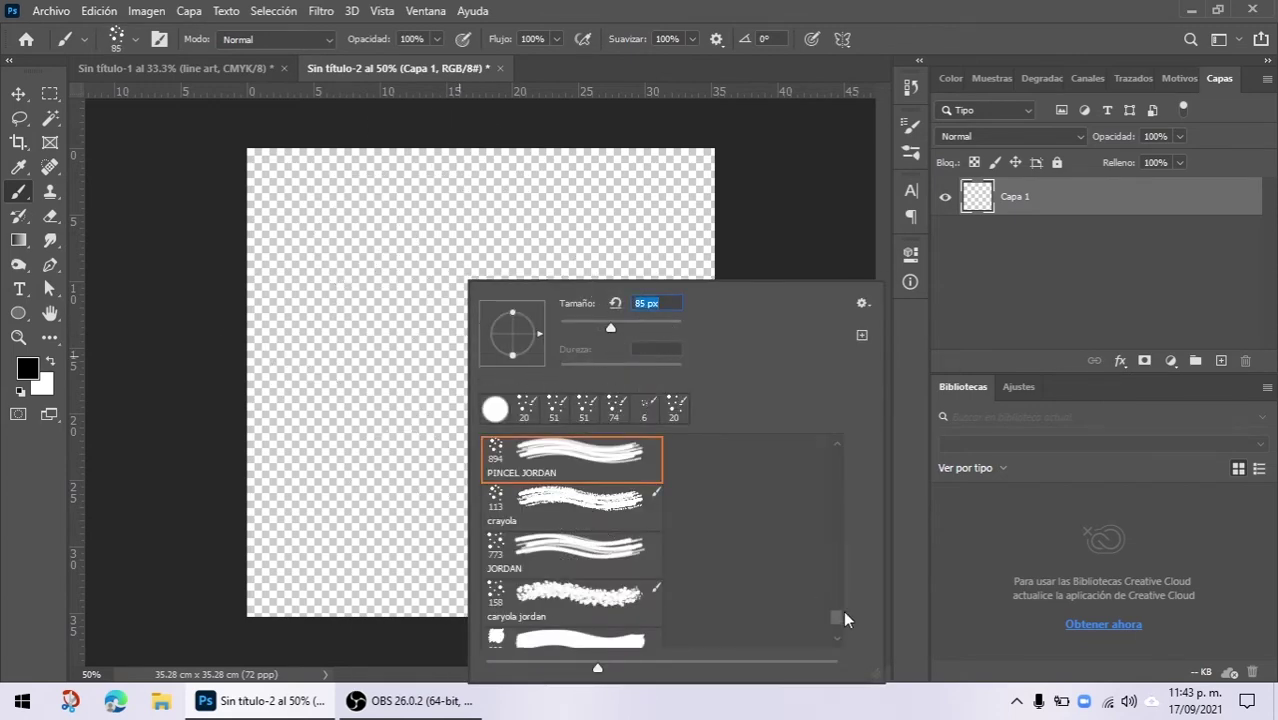
left_click_drag(834, 619, 831, 645)
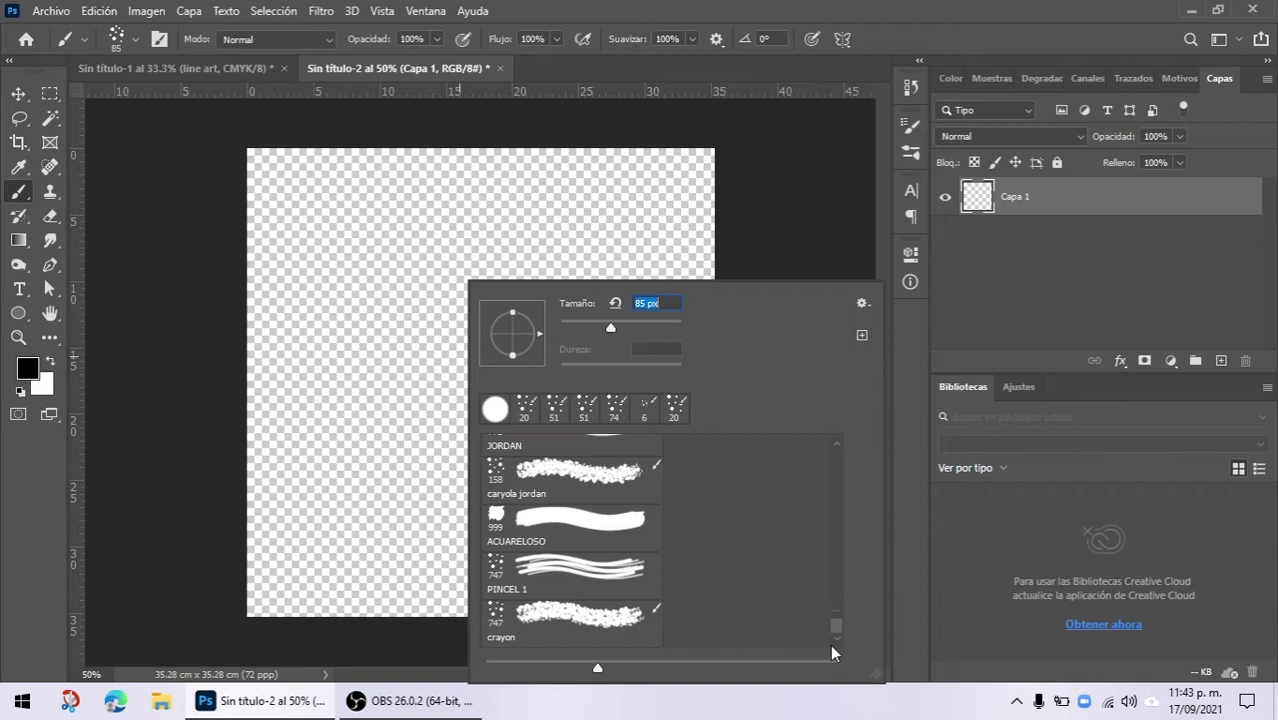
left_click(584, 635)
mouse_move(618, 330)
left_mouse_down()
mouse_move(607, 328)
mouse_move(620, 326)
left_mouse_up()
mouse_move(362, 325)
left_mouse_down()
mouse_move(362, 366)
mouse_move(420, 288)
mouse_move(486, 286)
mouse_move(460, 240)
mouse_move(525, 270)
left_mouse_up()
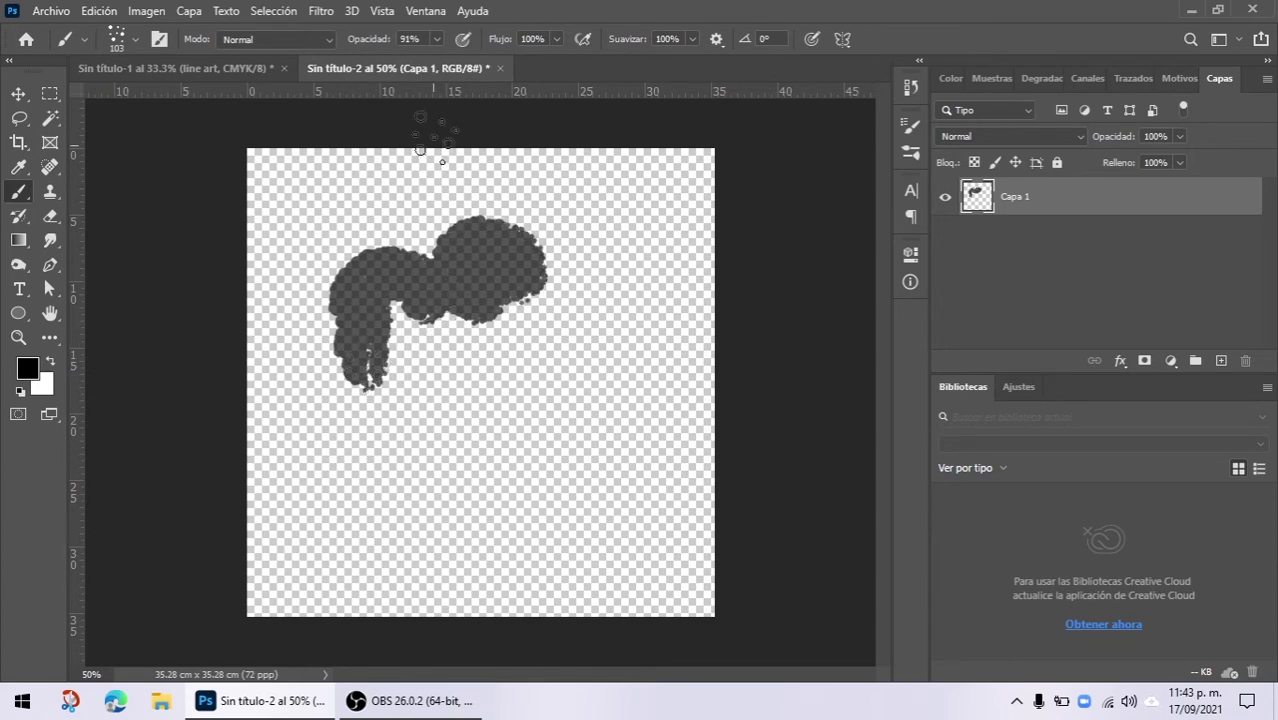
Step: Set the brush opacity to 100% and paint over the first stroke in solid black
left_click(436, 39)
left_click_drag(434, 60, 446, 60)
mouse_move(385, 305)
left_mouse_down()
mouse_move(345, 295)
mouse_move(475, 285)
mouse_move(480, 305)
mouse_move(540, 265)
mouse_move(573, 304)
left_mouse_up()
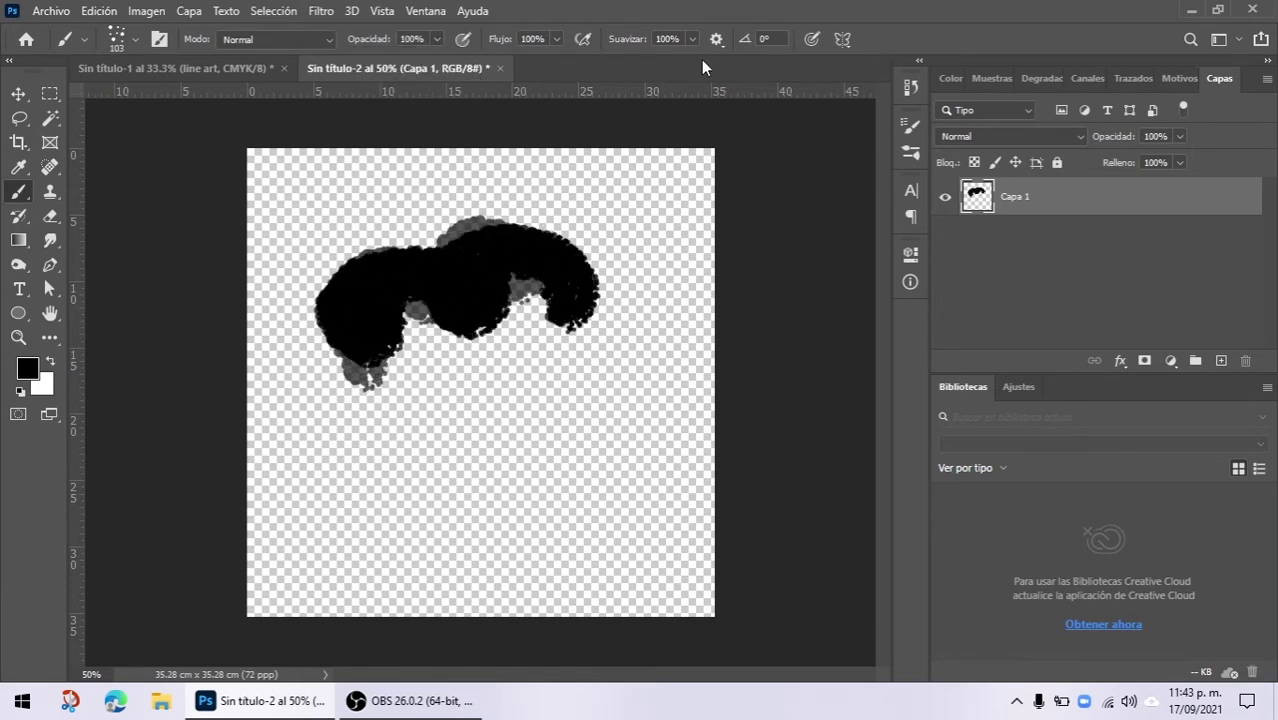
Step: Set the brush smoothing to 0% and scribble a large rough black blot over most of the canvas, leaving small gaps
left_click(691, 39)
left_click_drag(640, 60, 584, 64)
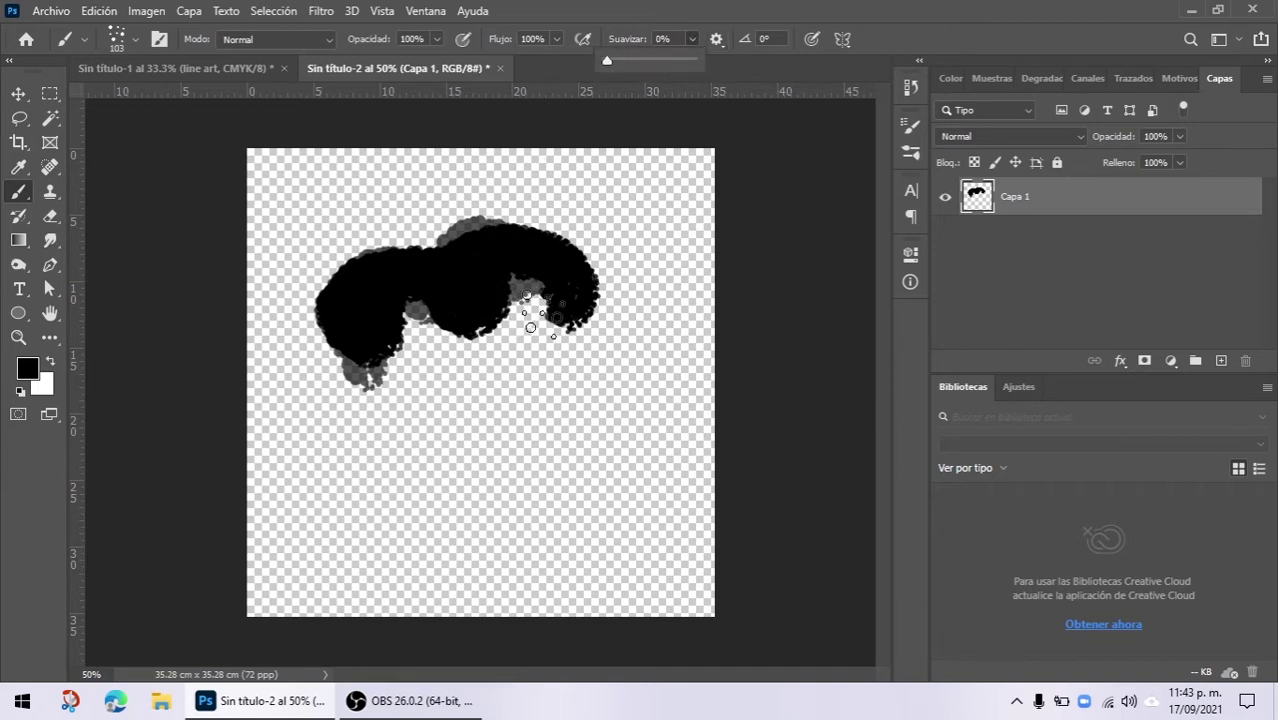
mouse_move(530, 320)
left_mouse_down()
mouse_move(540, 310)
mouse_move(580, 470)
mouse_move(530, 525)
mouse_move(420, 565)
mouse_move(350, 440)
mouse_move(430, 330)
mouse_move(328, 280)
mouse_move(325, 262)
mouse_move(490, 222)
mouse_move(645, 420)
mouse_move(585, 515)
mouse_move(590, 545)
mouse_move(657, 478)
mouse_move(666, 343)
mouse_move(545, 414)
mouse_move(557, 172)
left_mouse_up()
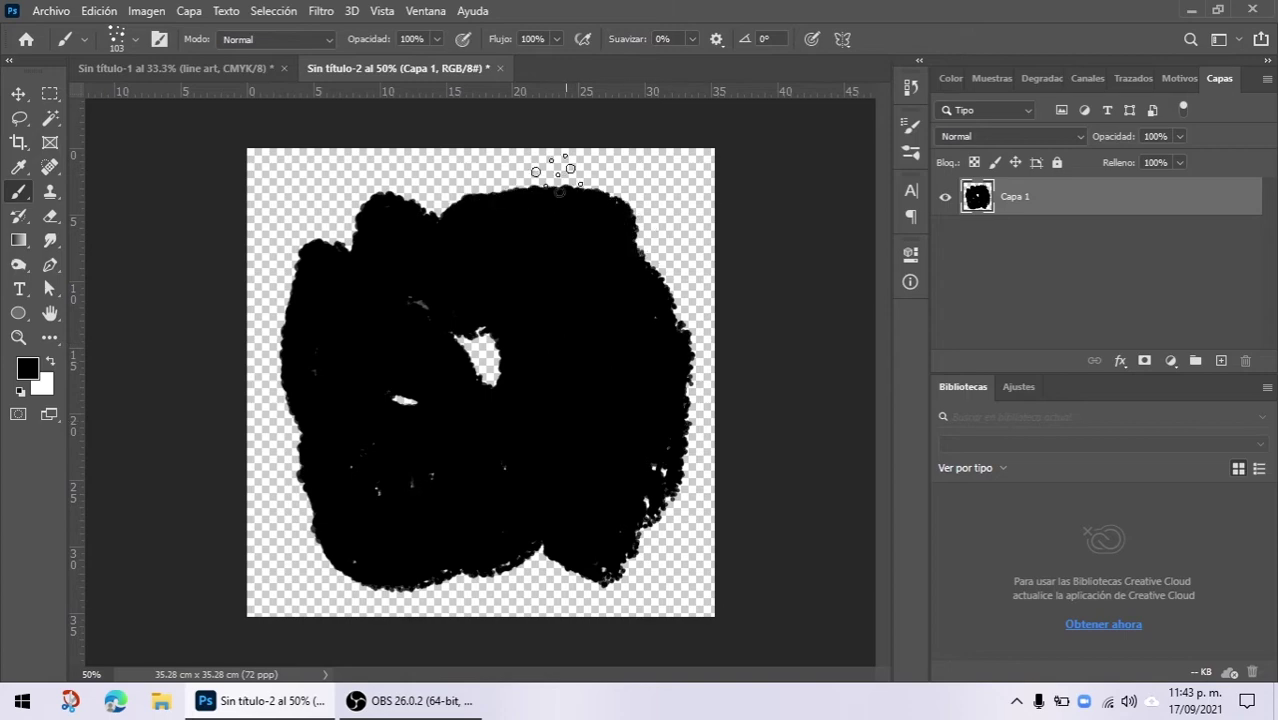
Step: Define the black blot as a brush preset named manchas
left_click(100, 11)
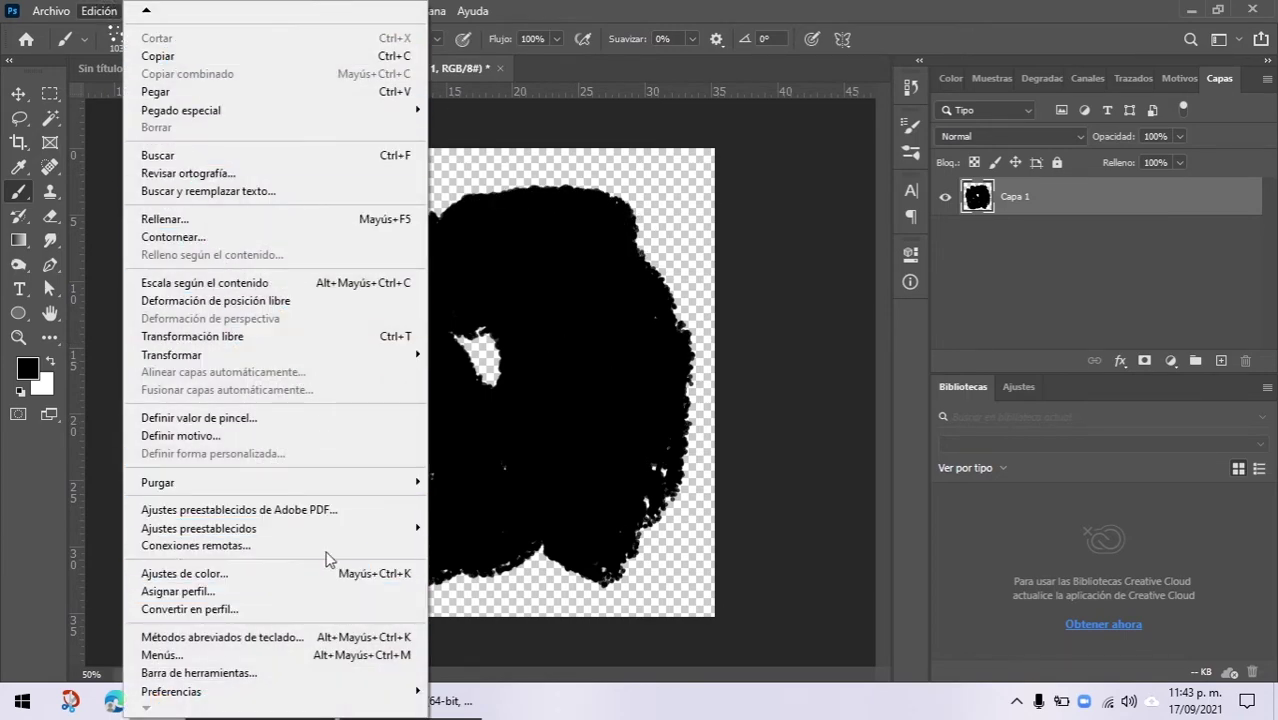
left_click(333, 418)
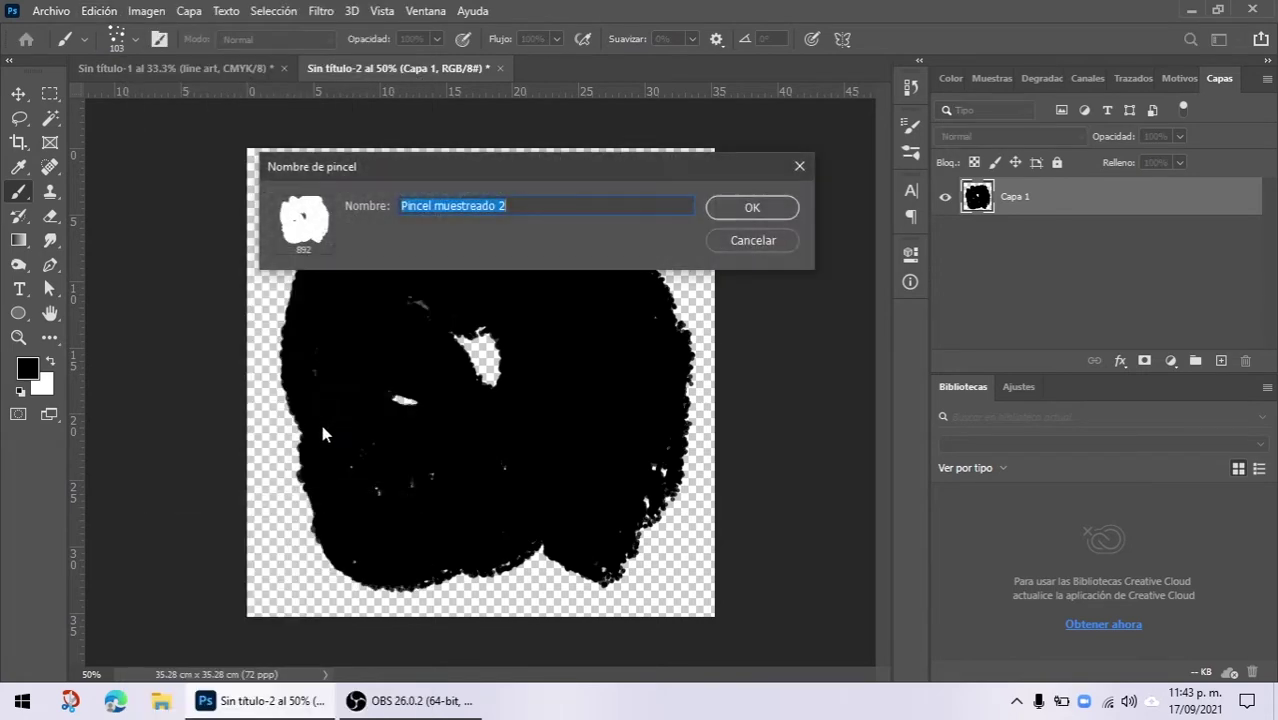
type("manchas")
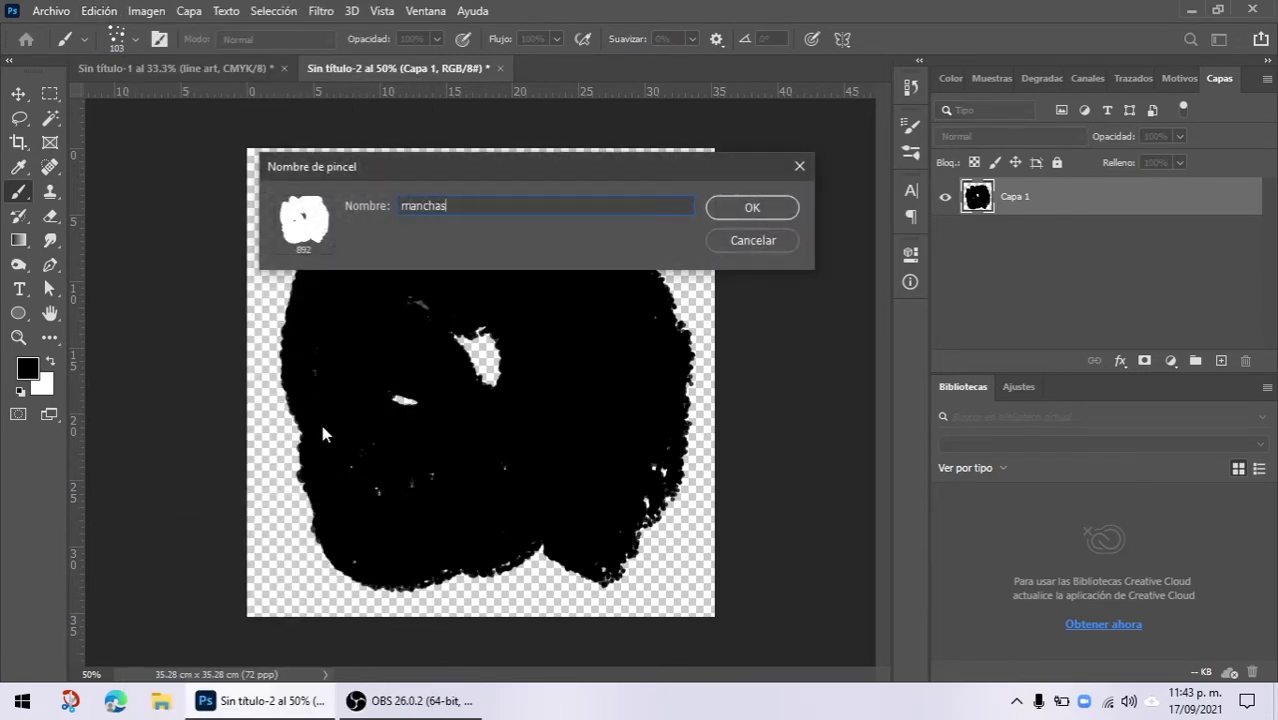
key("Return")
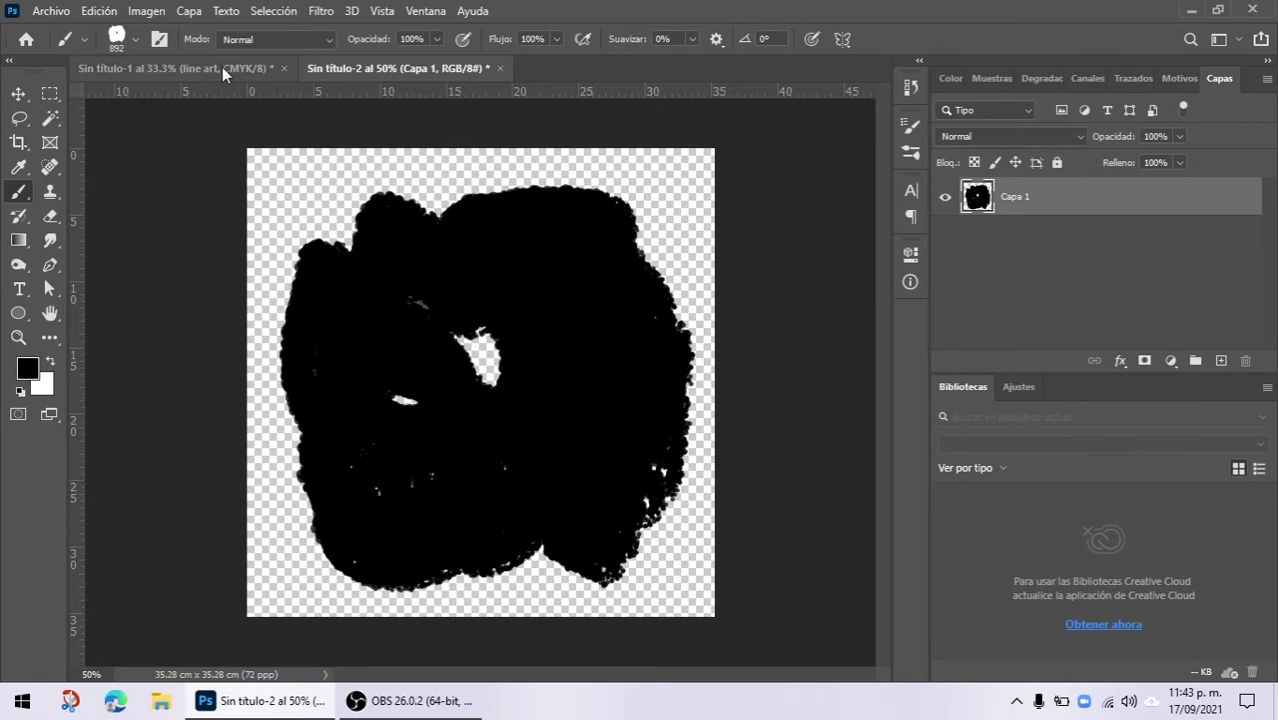
Step: In the Sin título-1 document, add a new layer and place it between the line art and BOCETO layers
left_click(222, 67)
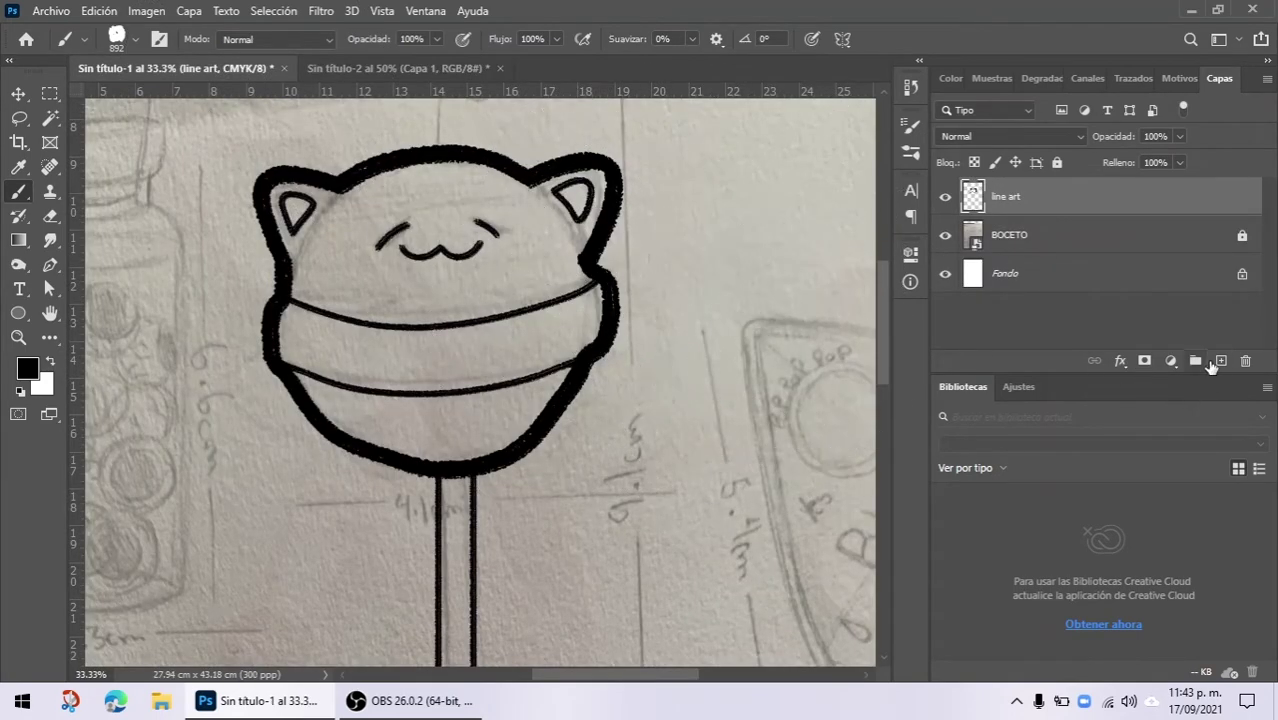
left_click(1221, 362)
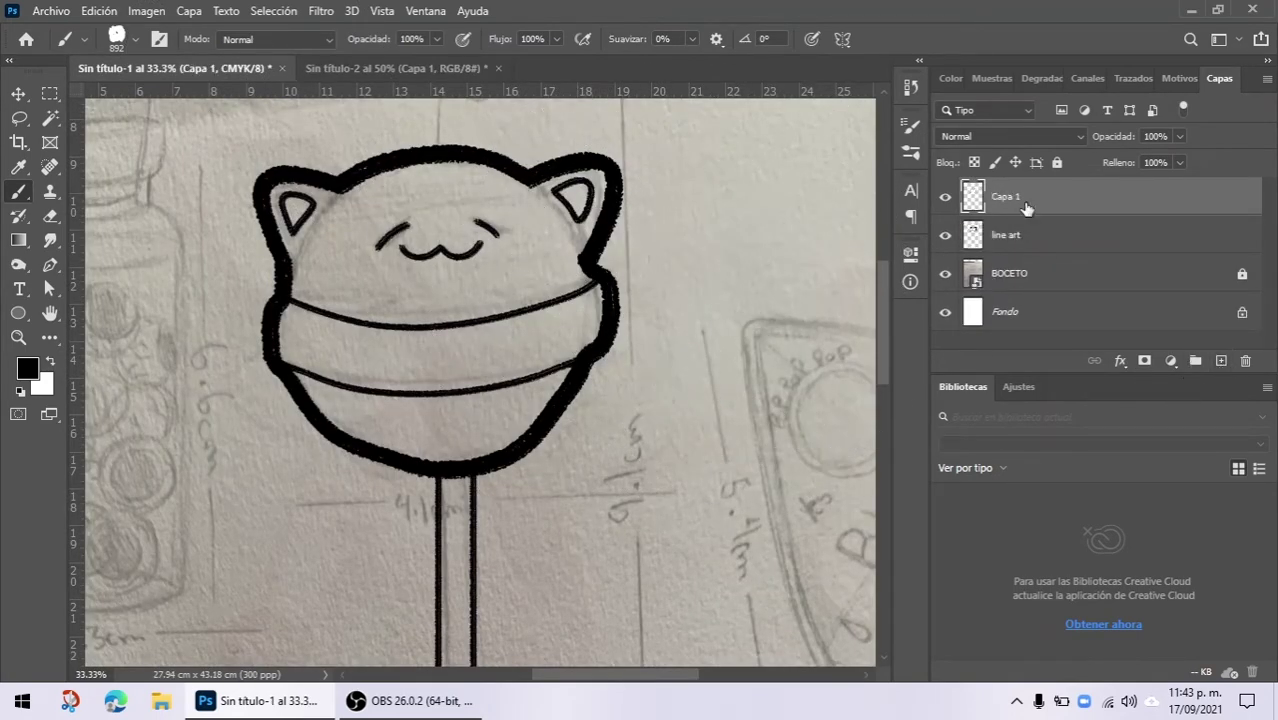
left_click_drag(1090, 199, 1074, 263)
Step: Toggle the line art layer's visibility and leave it hidden to expose the sketch beneath
left_click(945, 197)
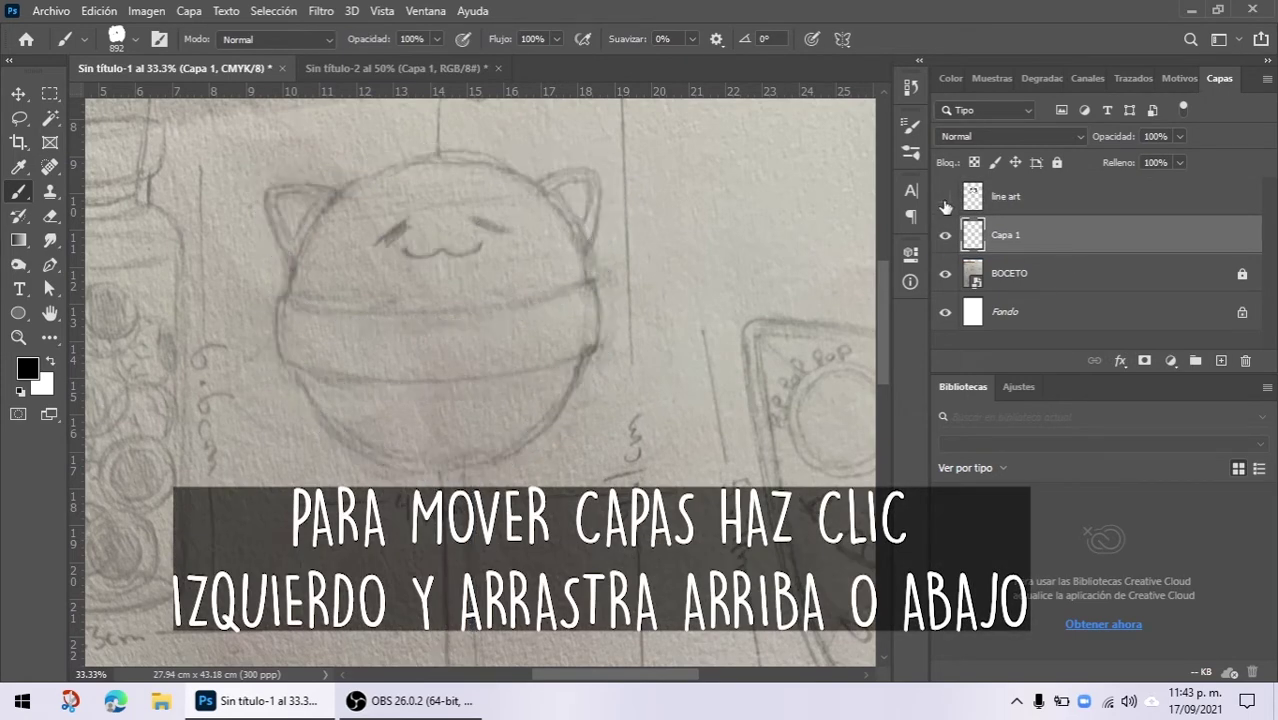
left_click(945, 197)
left_click(945, 197)
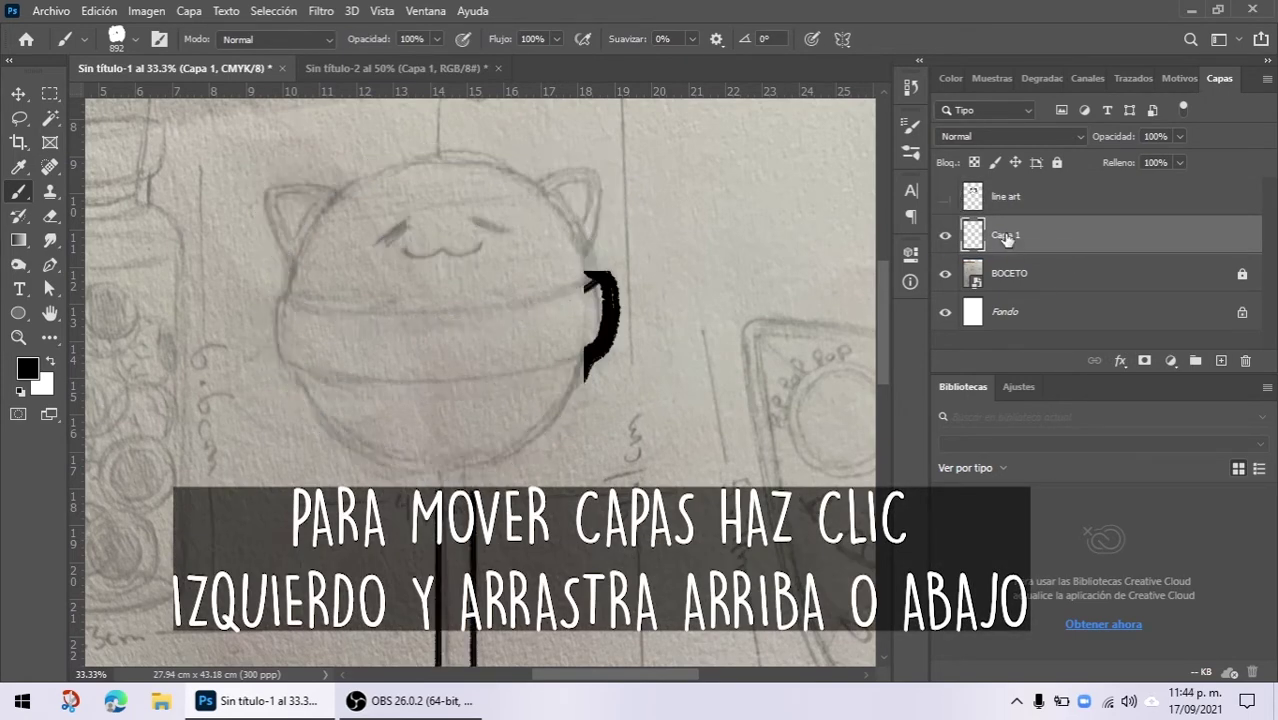
Step: Rename the new layer as color and make the line art layer visible again
double_click(1008, 236)
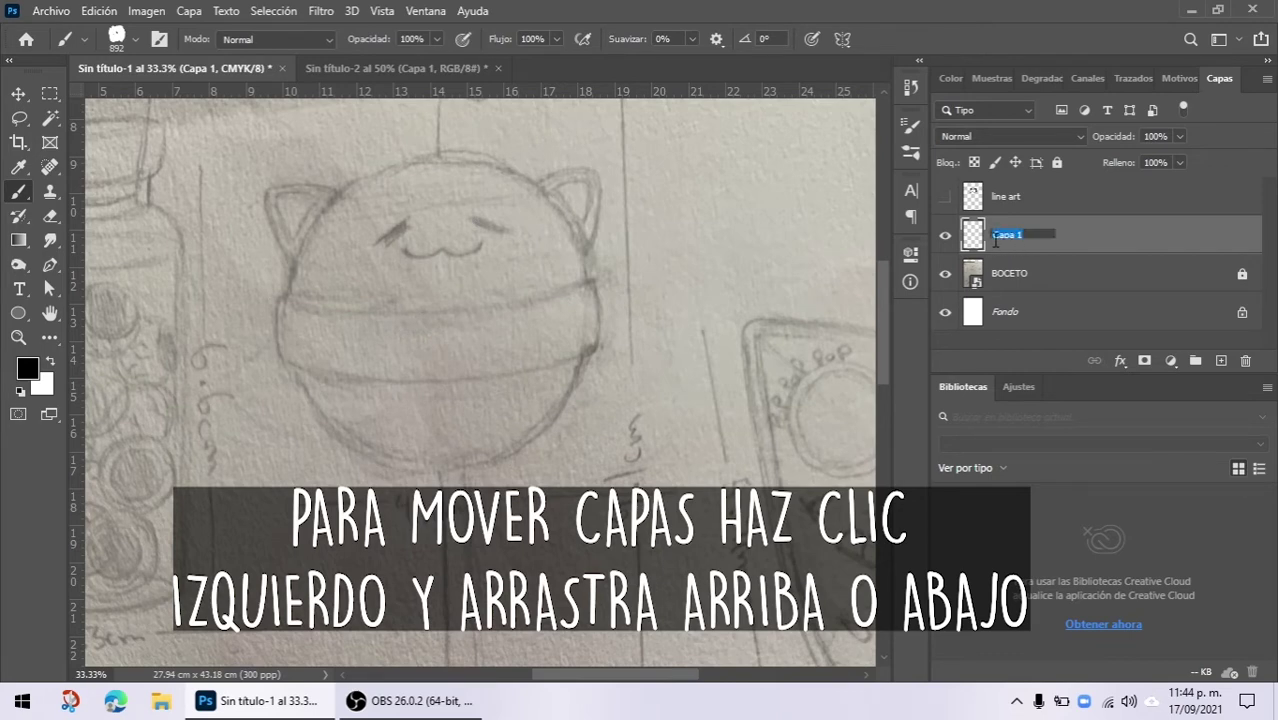
type("color")
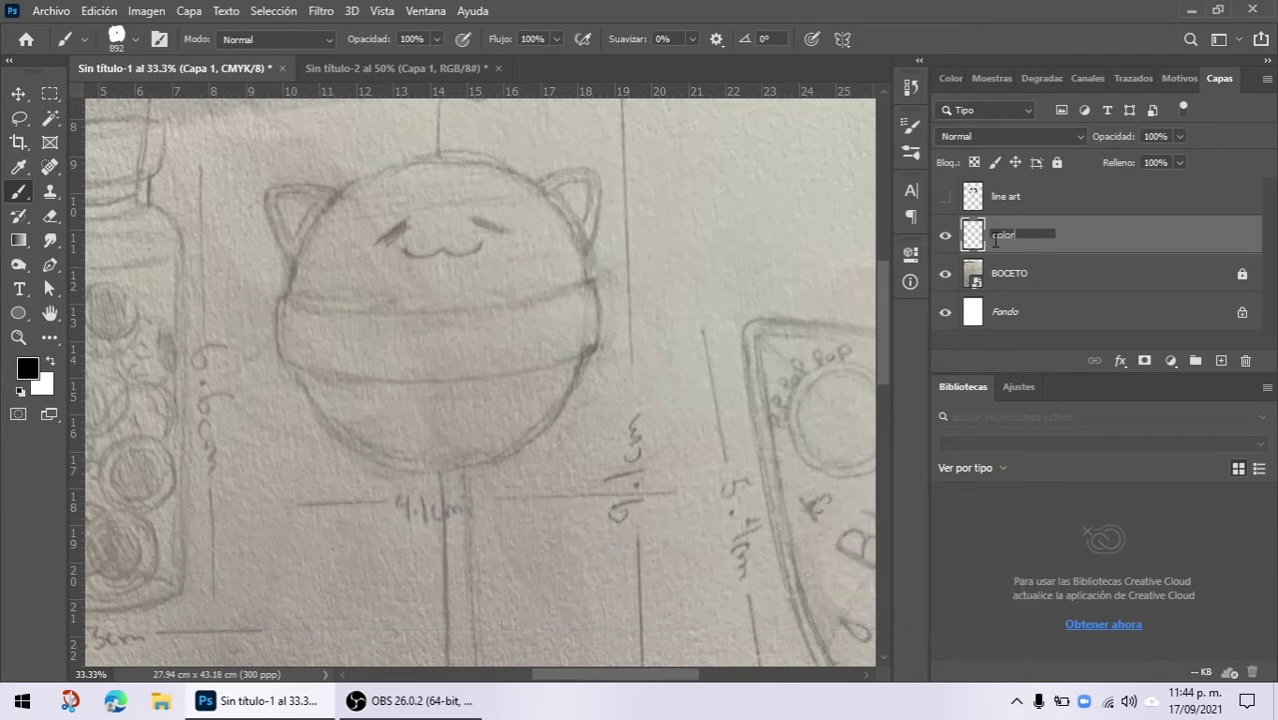
key("Return")
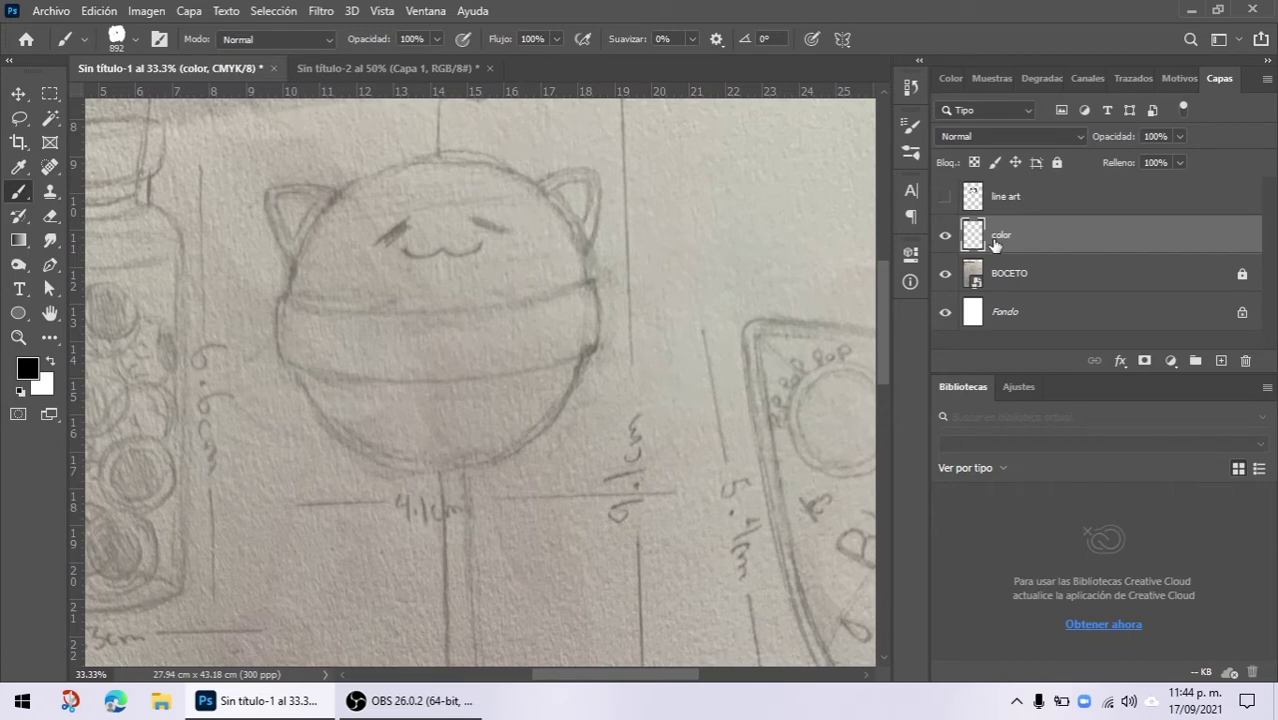
left_click(946, 198)
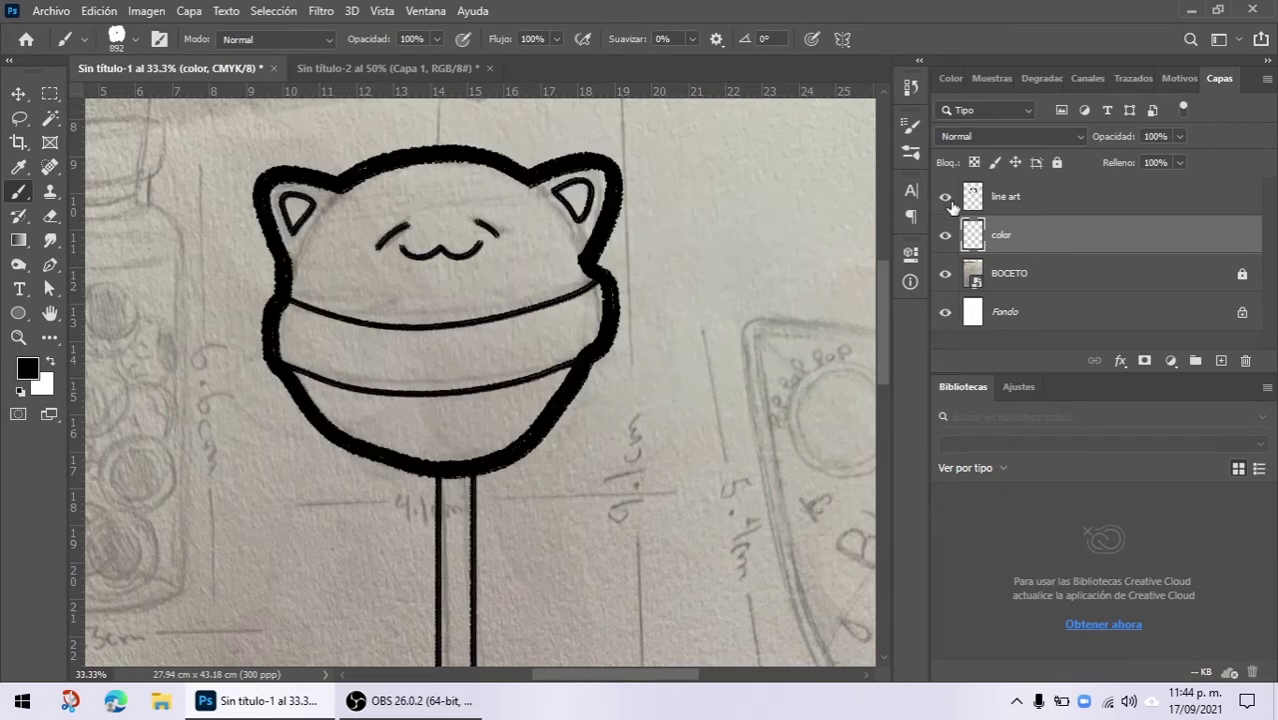
Step: In the brush settings, set the manchas brush tip's spacing to 1%
left_click(910, 125)
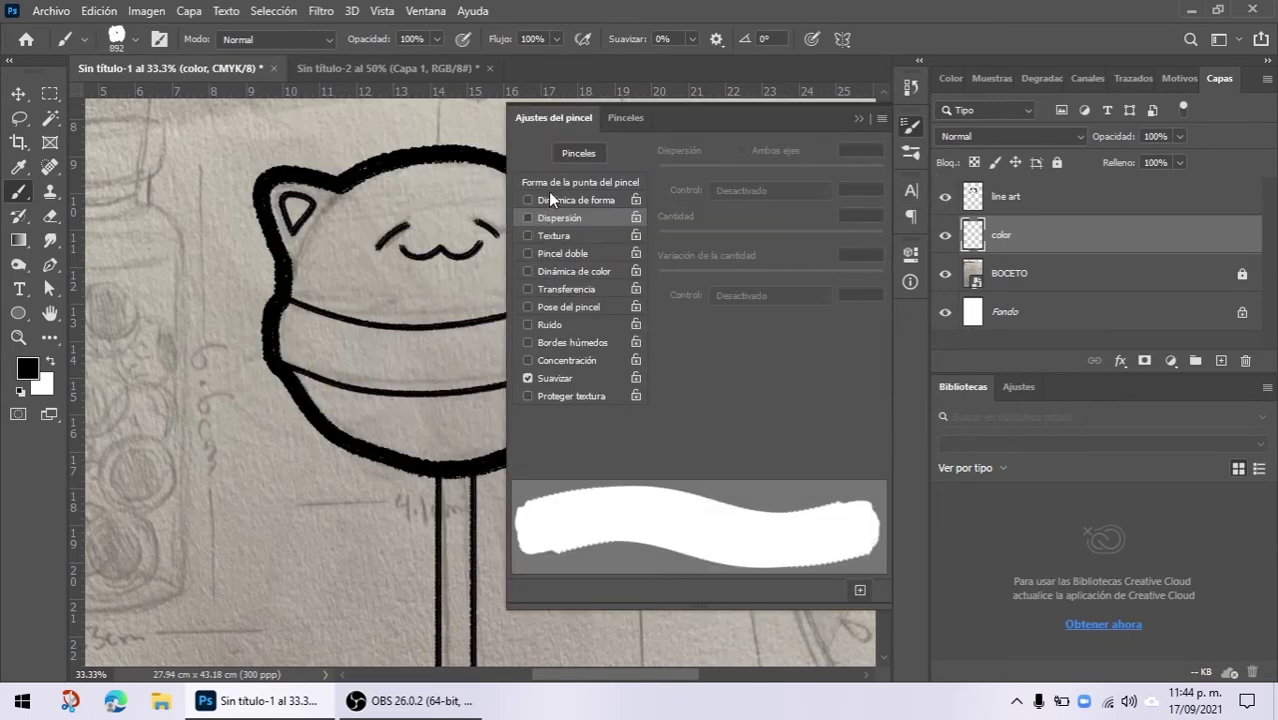
left_click(572, 184)
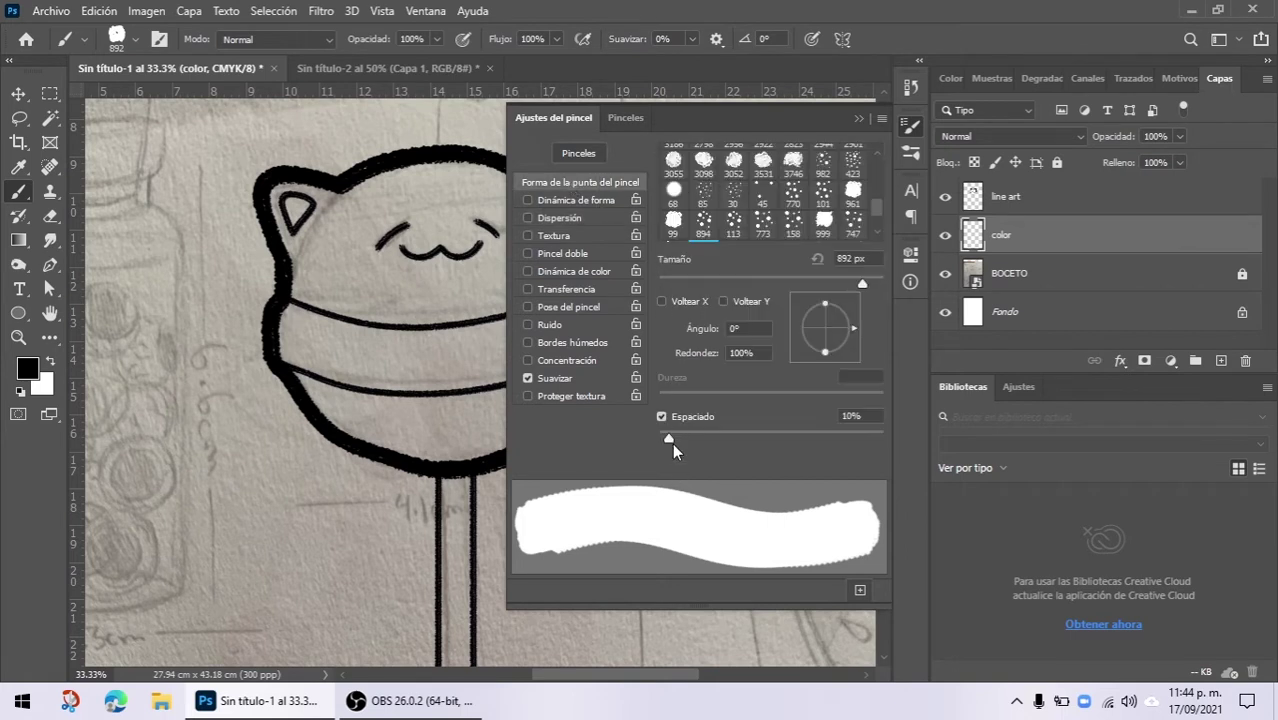
left_click_drag(655, 440, 636, 452)
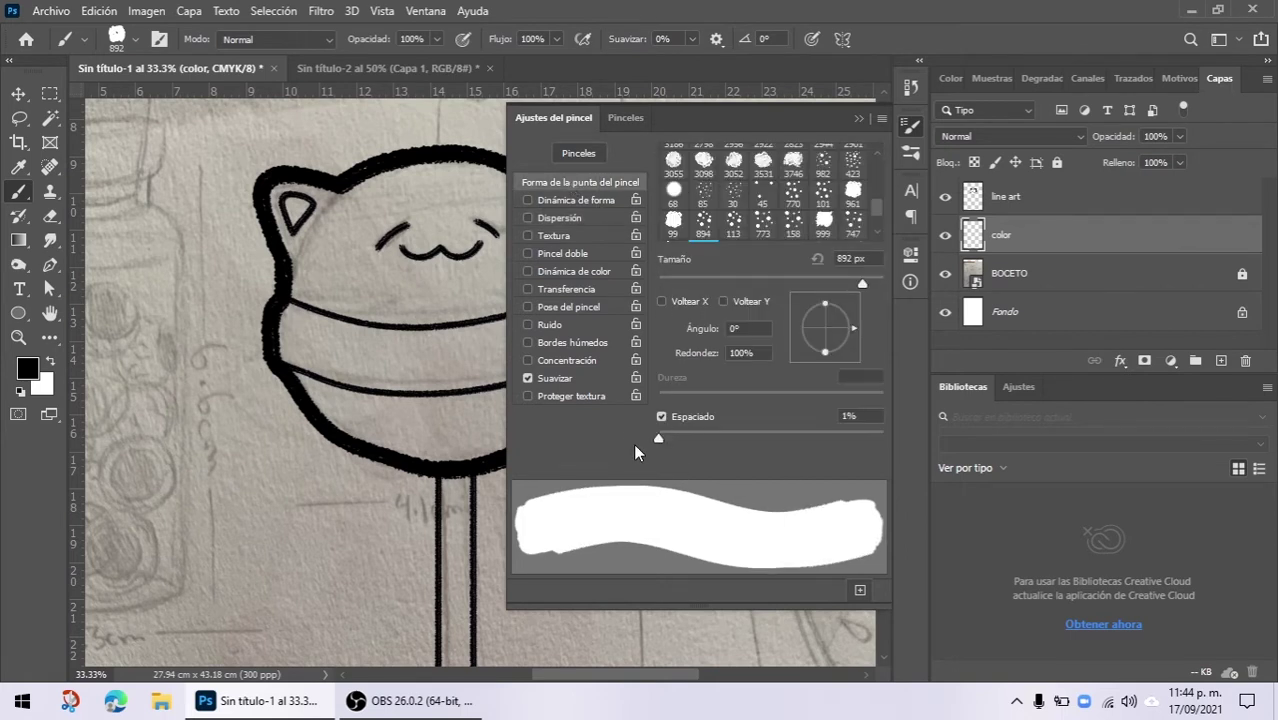
Step: Enable the brush's shape dynamics with size jitter 12%, minimum diameter 19%, angle jitter 19% and roundness jitter 17%
left_click(566, 201)
left_click_drag(659, 170, 684, 167)
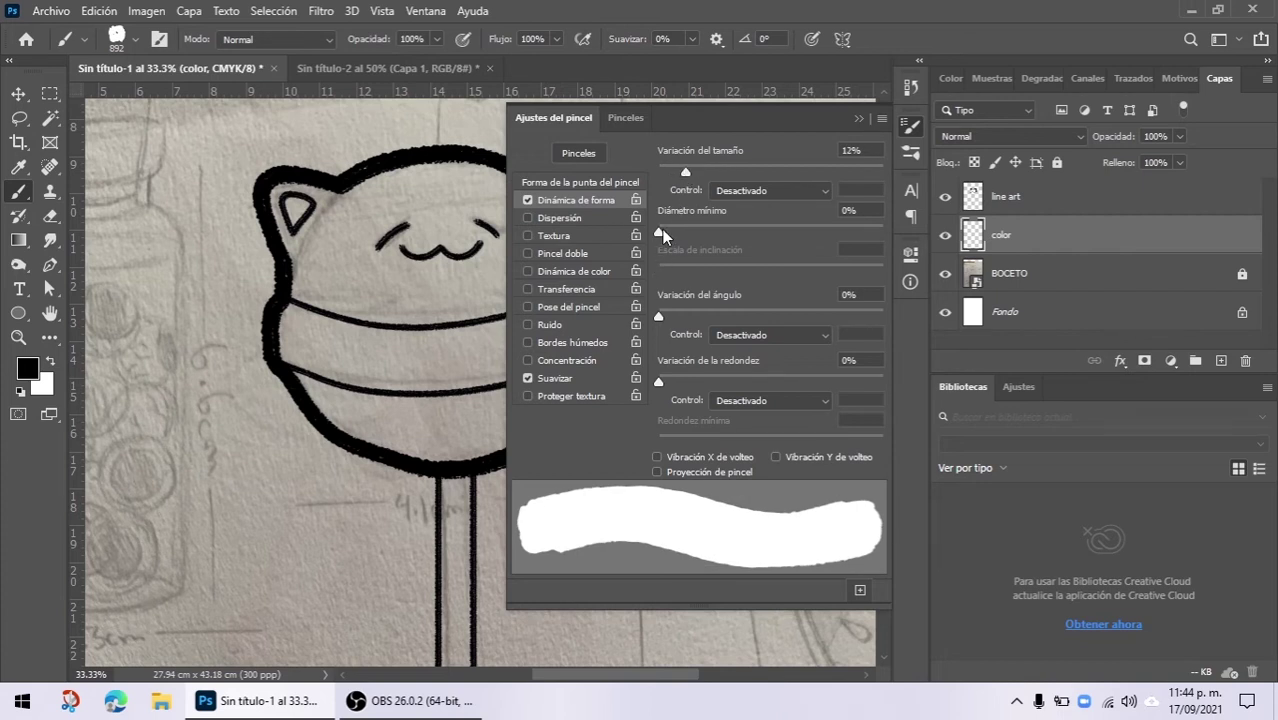
left_click_drag(662, 229, 700, 231)
left_click_drag(657, 316, 701, 313)
left_click_drag(659, 381, 695, 381)
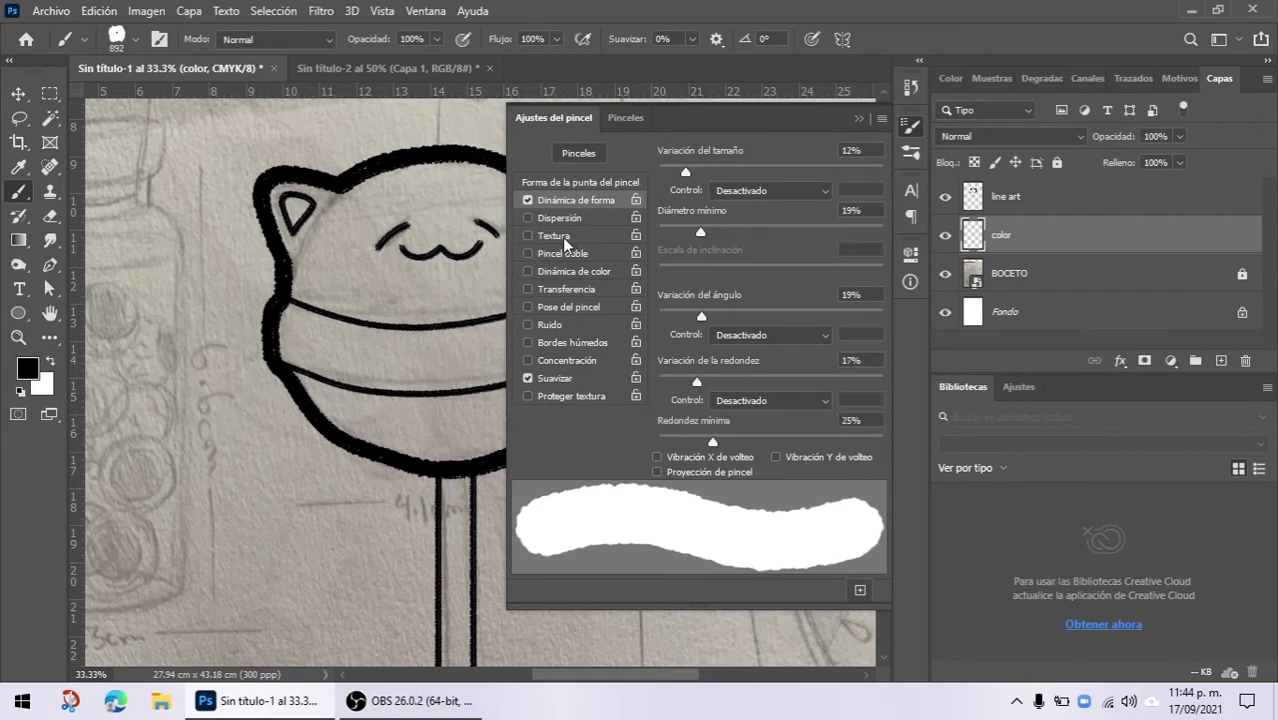
Step: Enable the brush texture with the blue Agua pattern, and set its contrast to 1 and depth to 9%
left_click(555, 236)
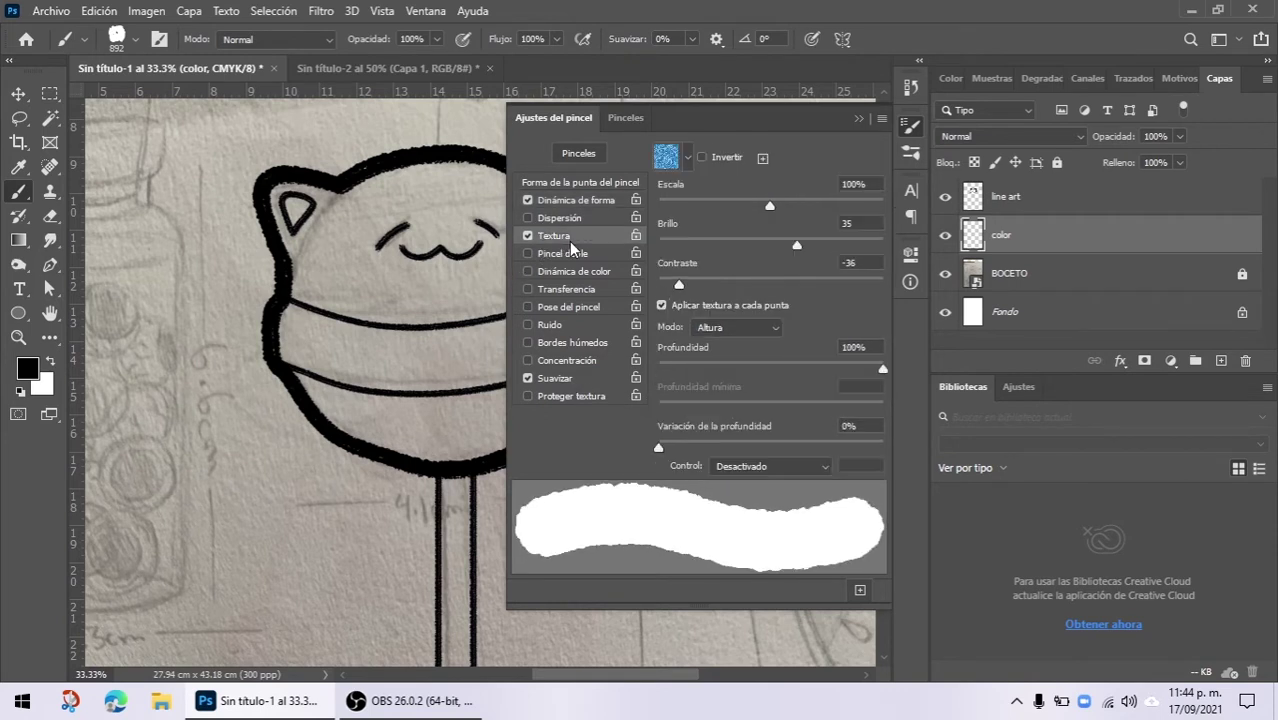
left_click(688, 158)
left_click(517, 251)
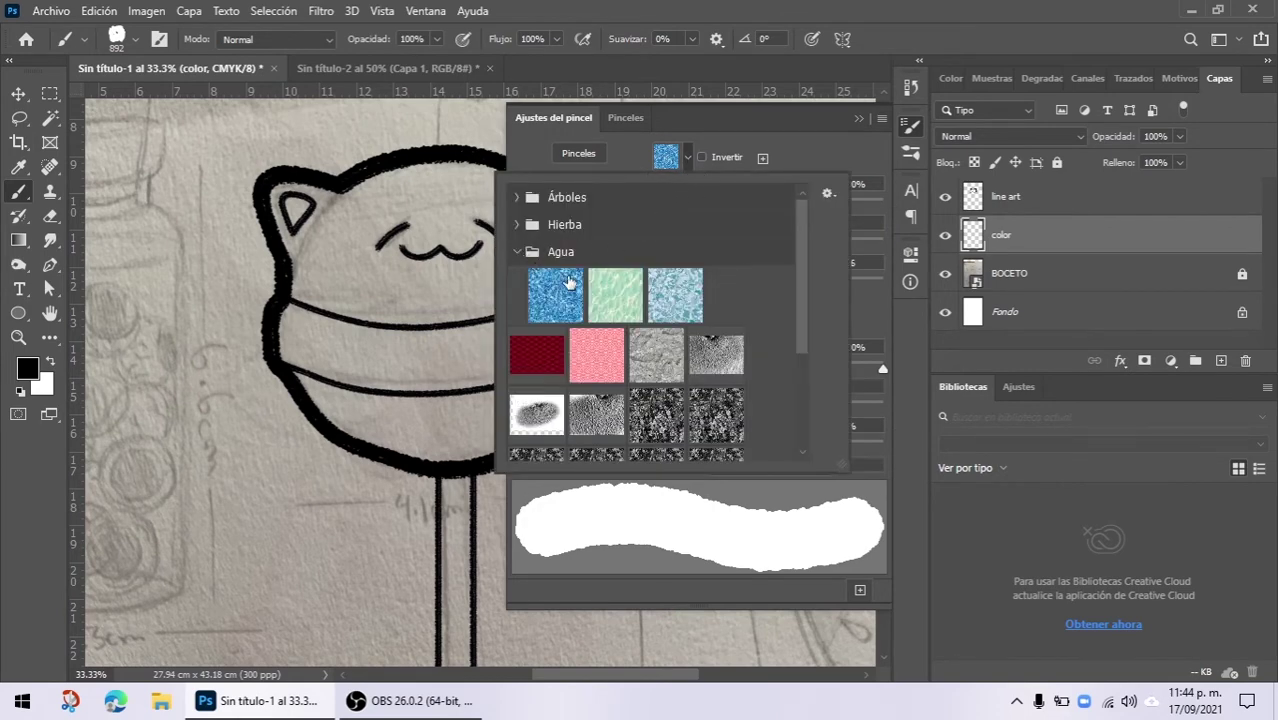
left_click(810, 162)
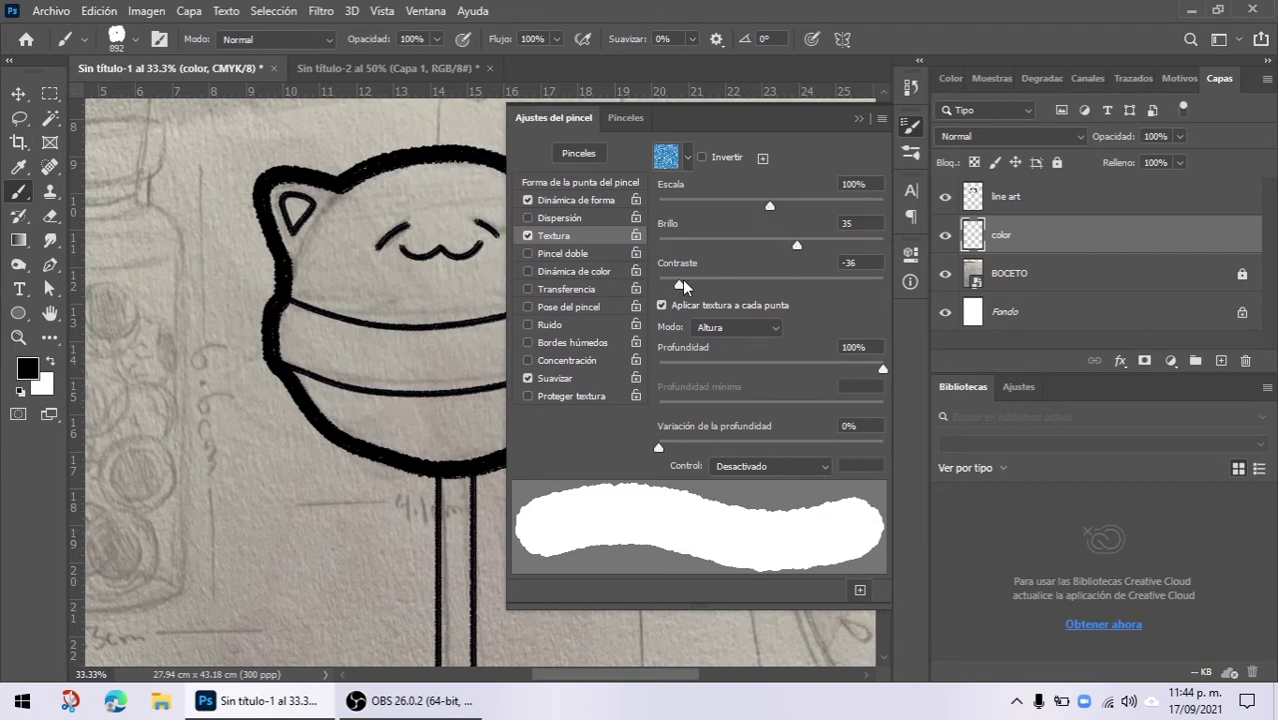
left_click_drag(768, 286, 736, 286)
left_click_drag(880, 374, 678, 398)
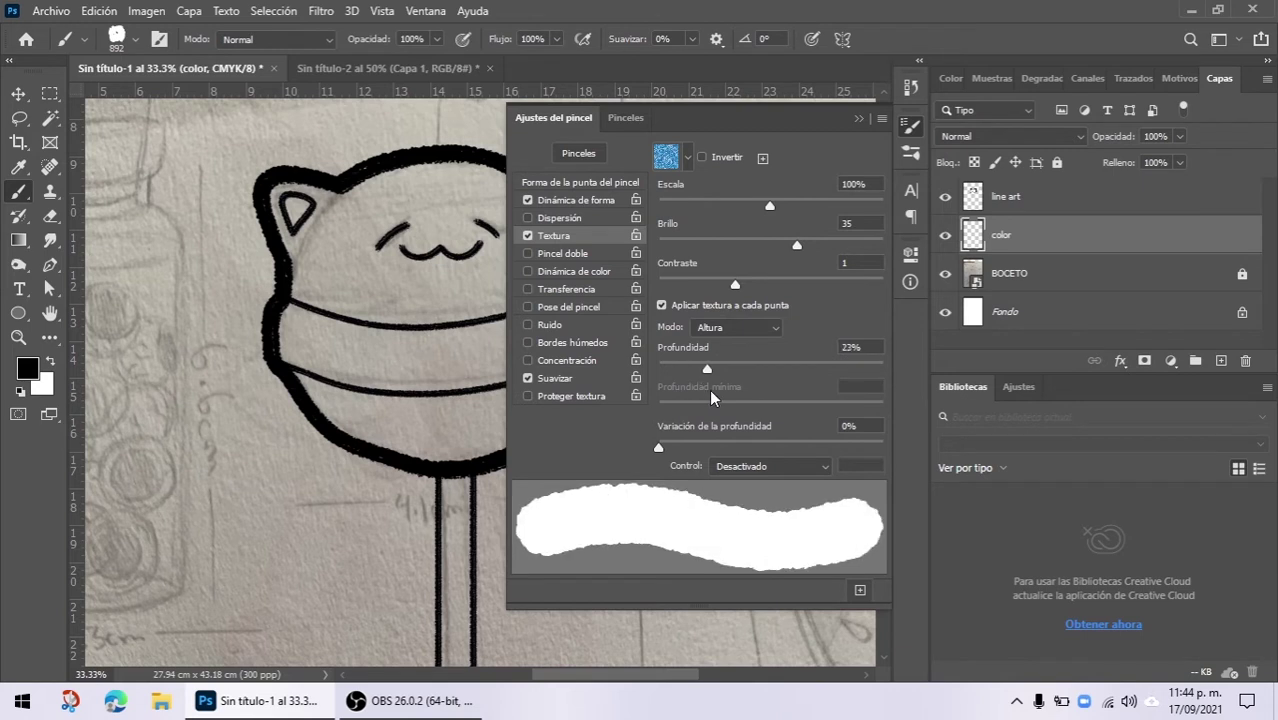
Step: Try the Altura lineal, Mezcla definida, Superponer and Restar texture modes with depth up to 45%, and set the mode back to Altura
left_click(744, 330)
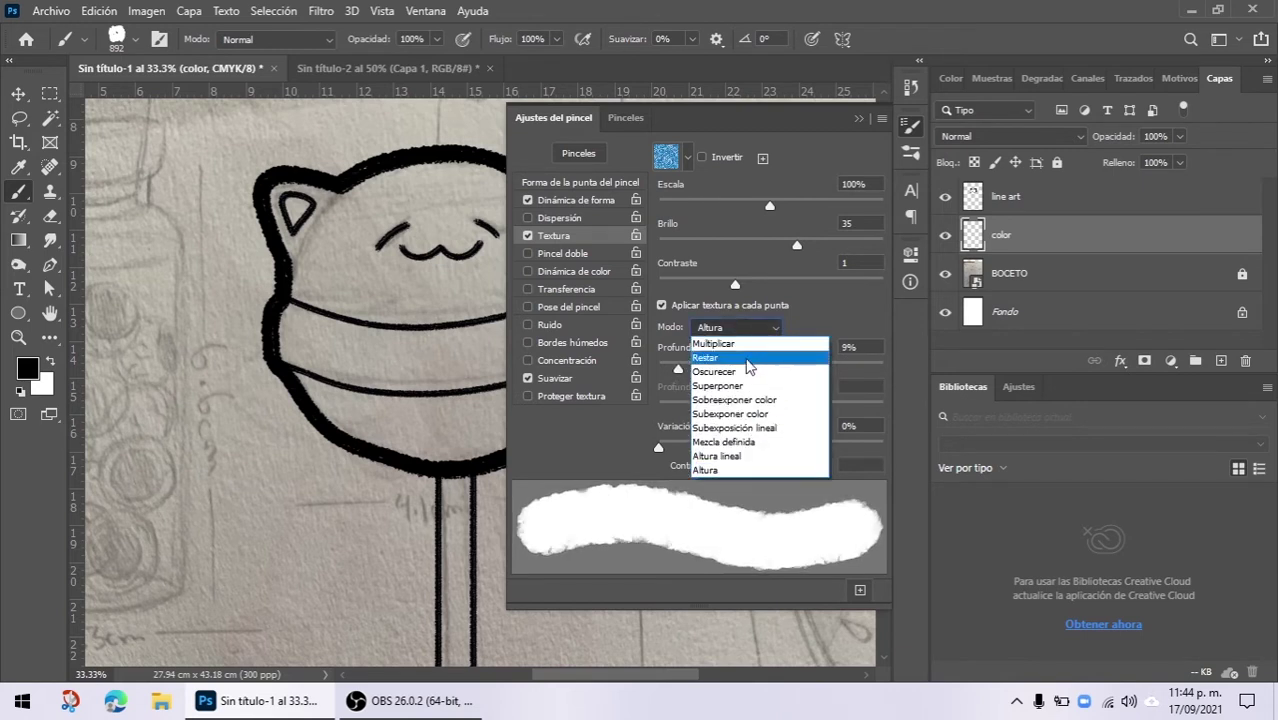
left_click(729, 456)
left_click(741, 330)
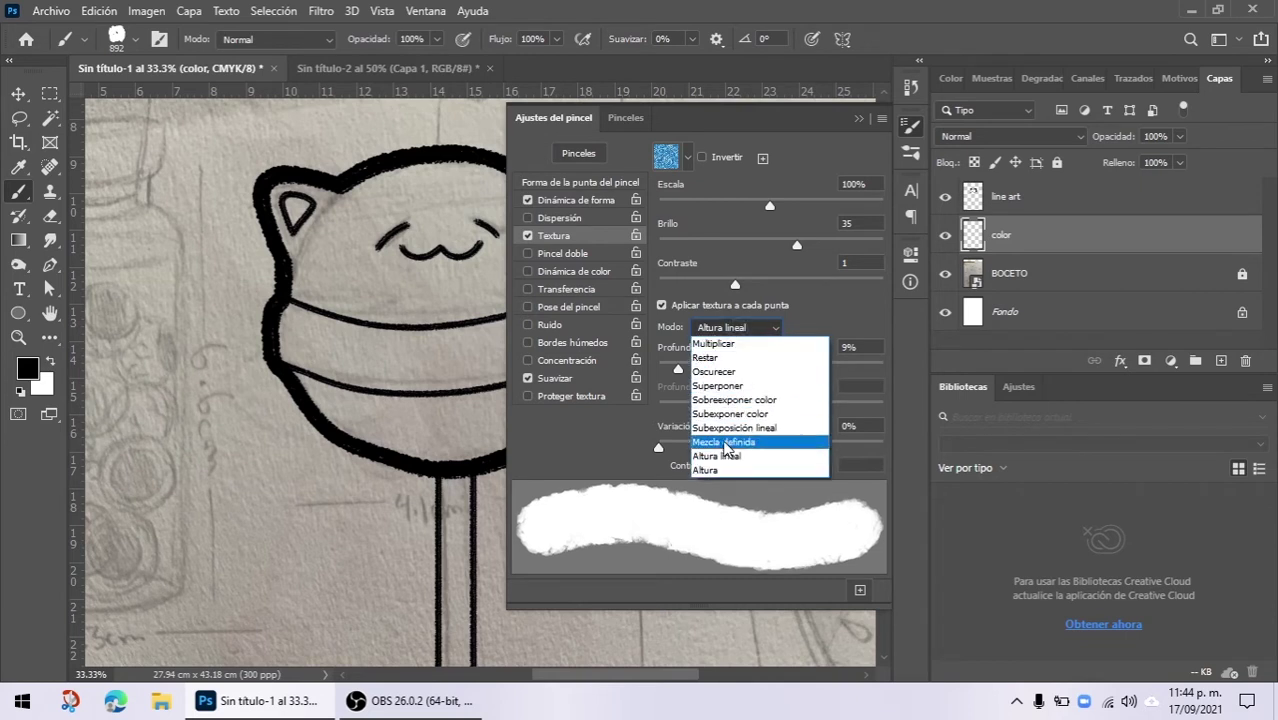
left_click(728, 442)
left_click(745, 330)
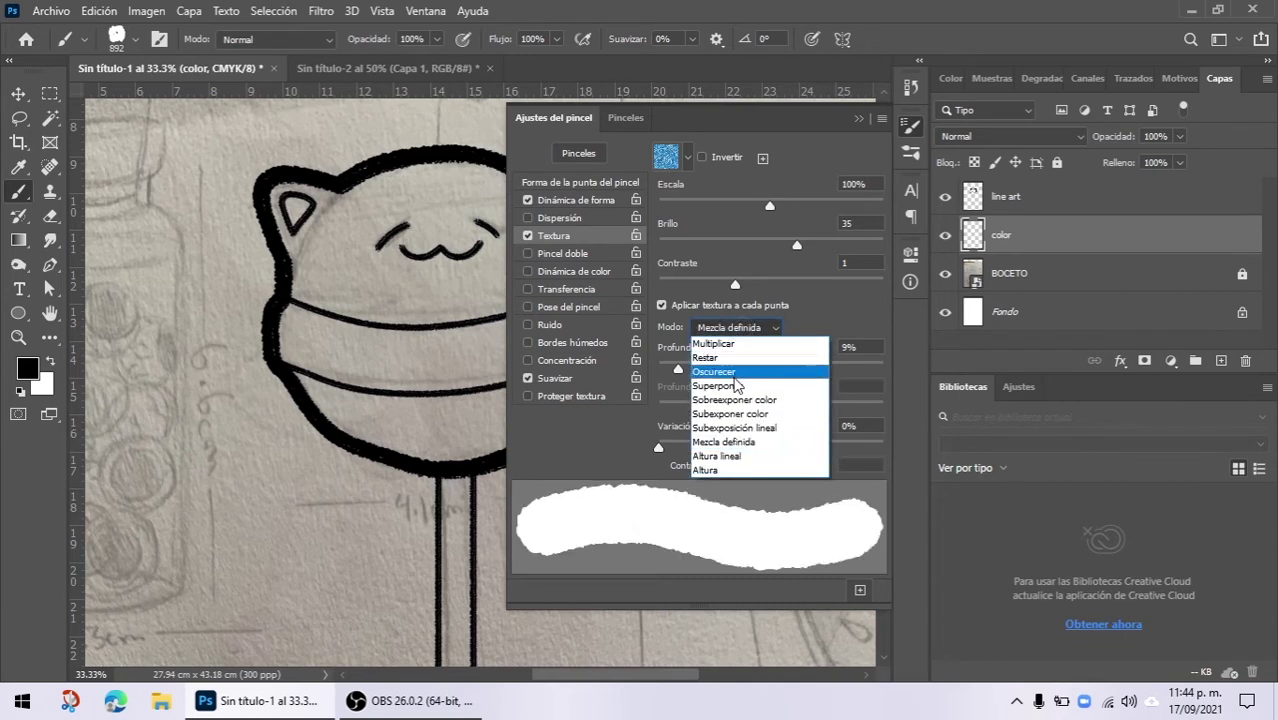
left_click(717, 385)
left_click_drag(677, 370, 758, 372)
left_click(750, 333)
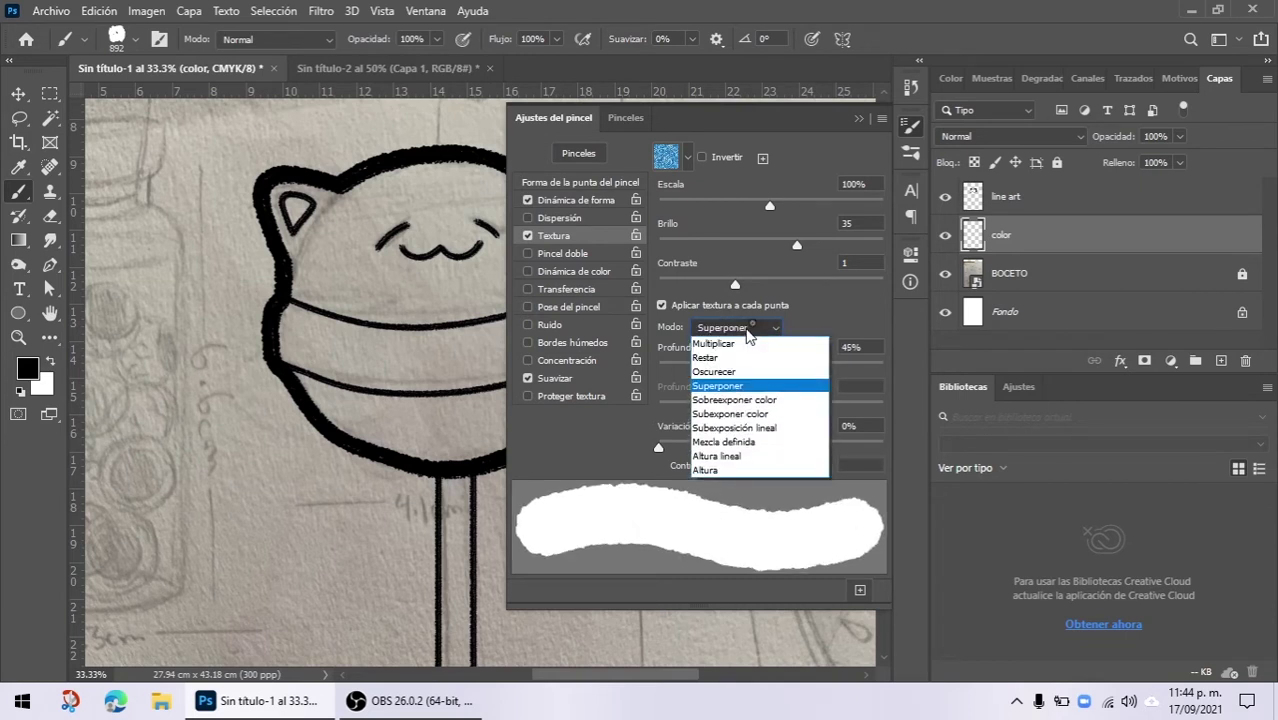
left_click(727, 358)
left_click(738, 330)
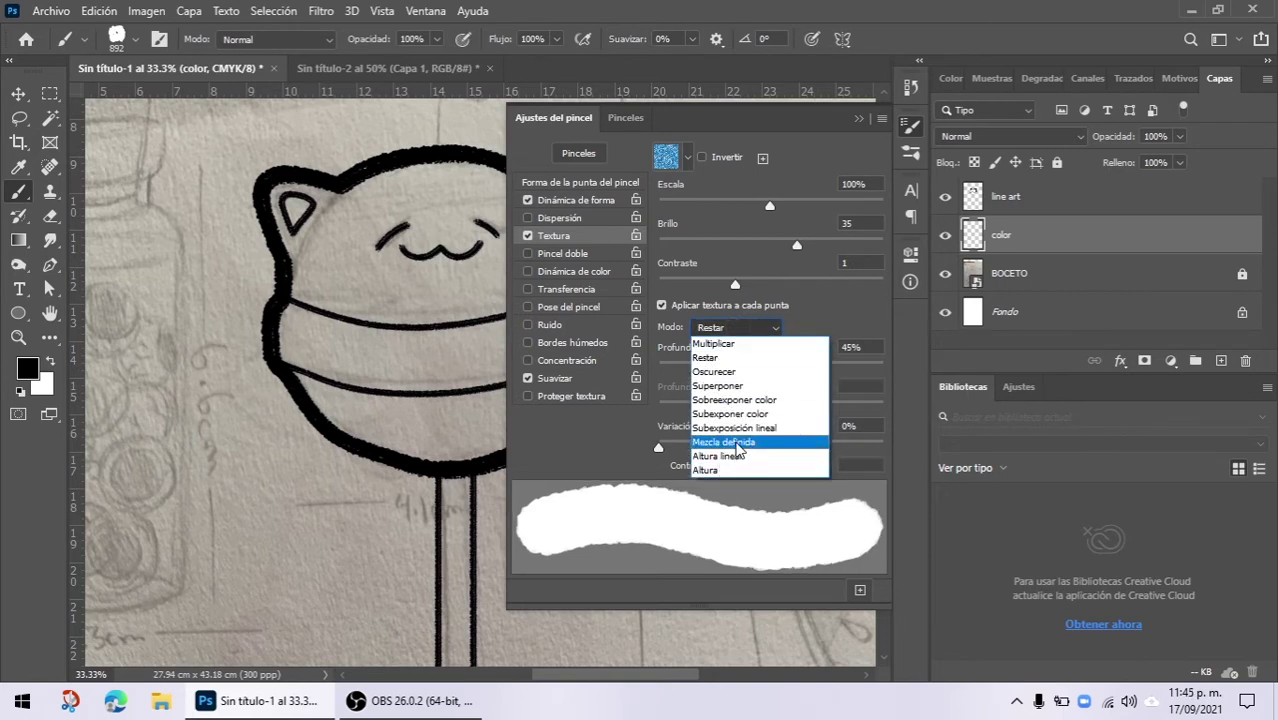
left_click(730, 470)
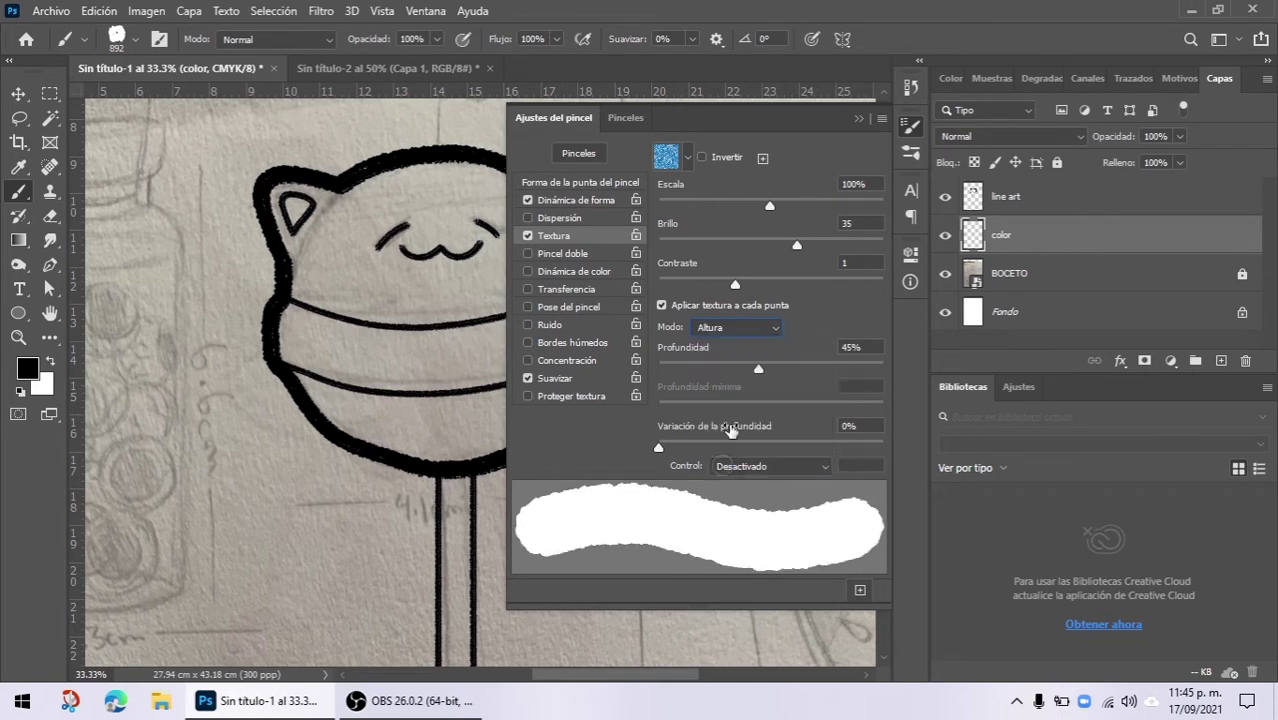
Step: Adjust the brush texture to brightness 60, contrast 48 and depth 9%
left_click_drag(754, 370, 670, 372)
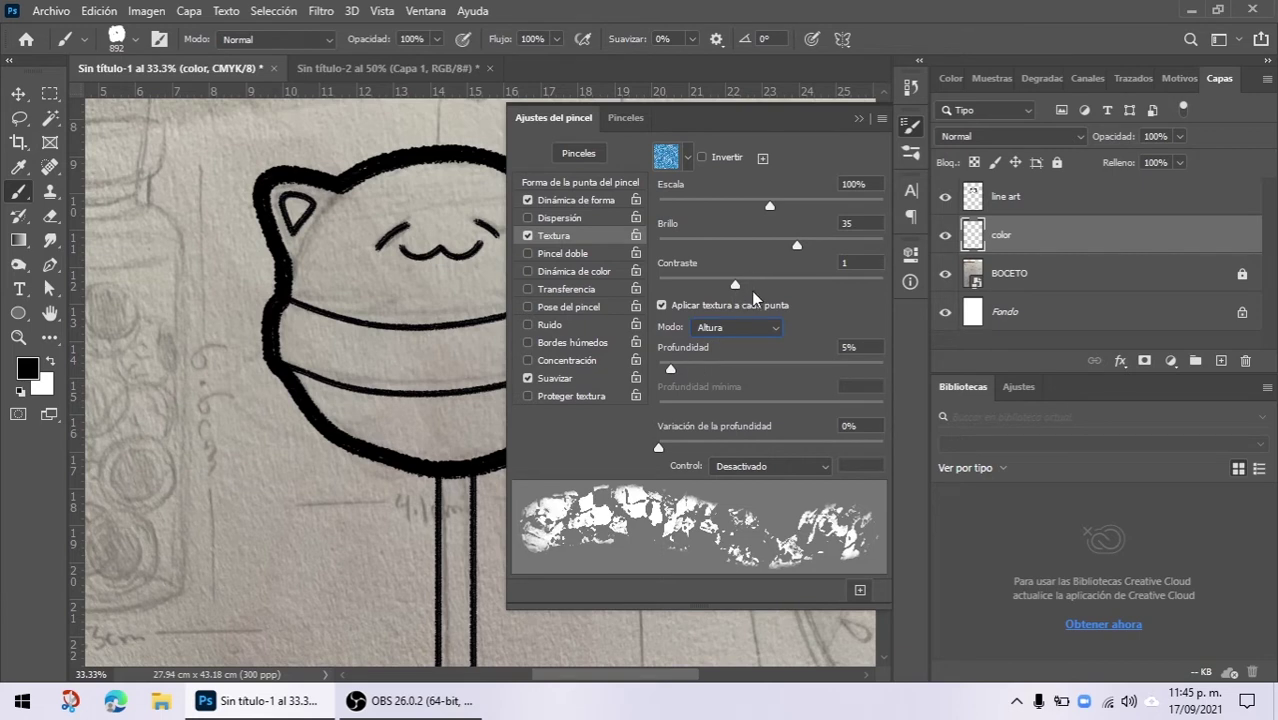
left_click_drag(776, 290, 786, 289)
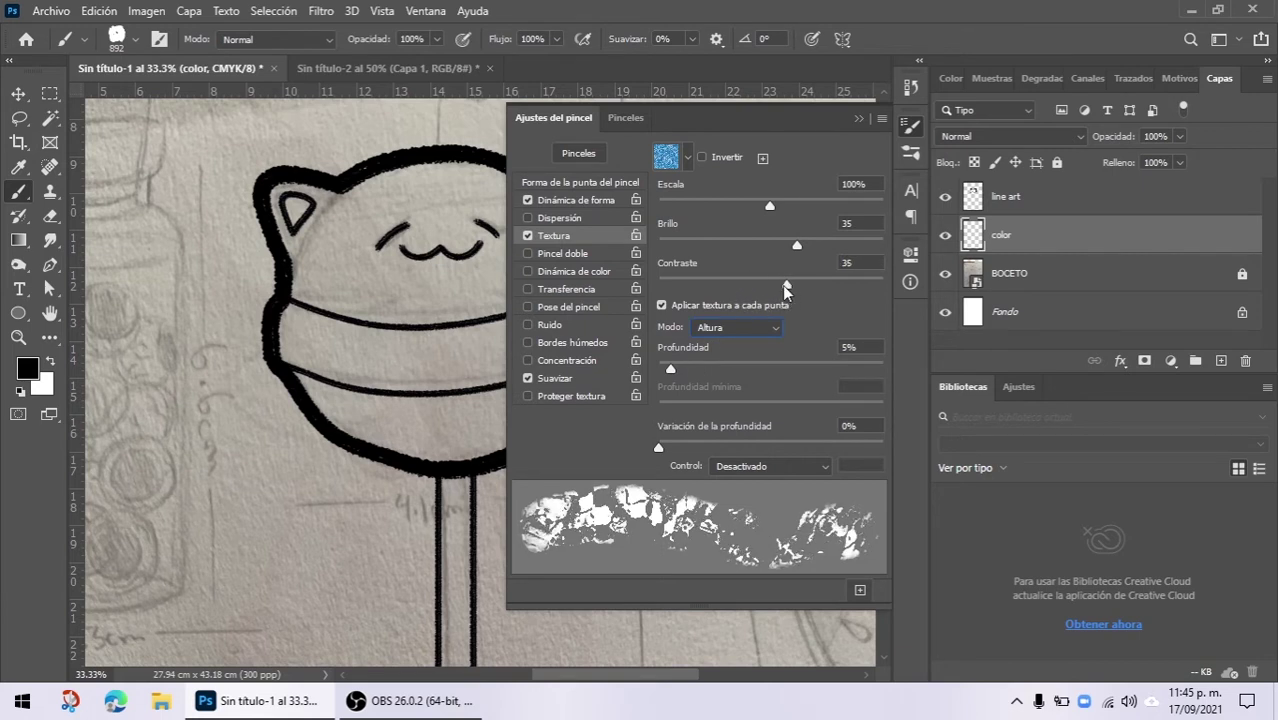
left_click(697, 369)
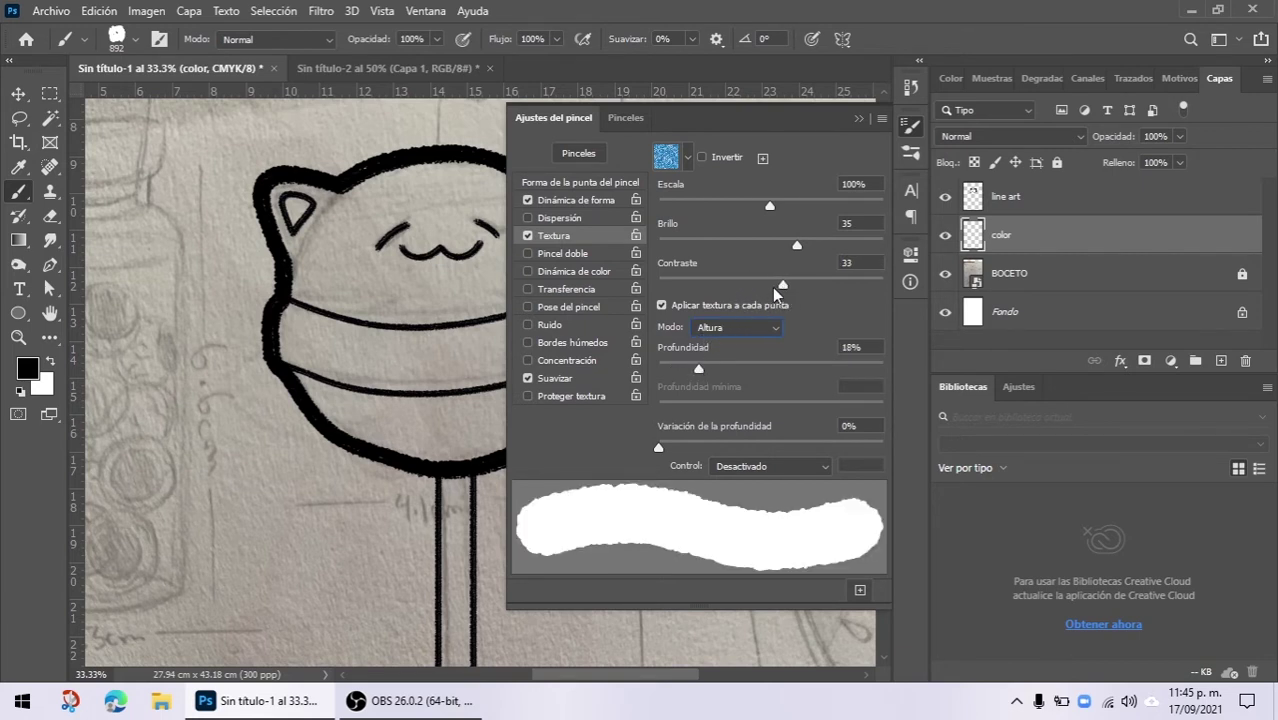
left_click_drag(797, 242, 720, 246)
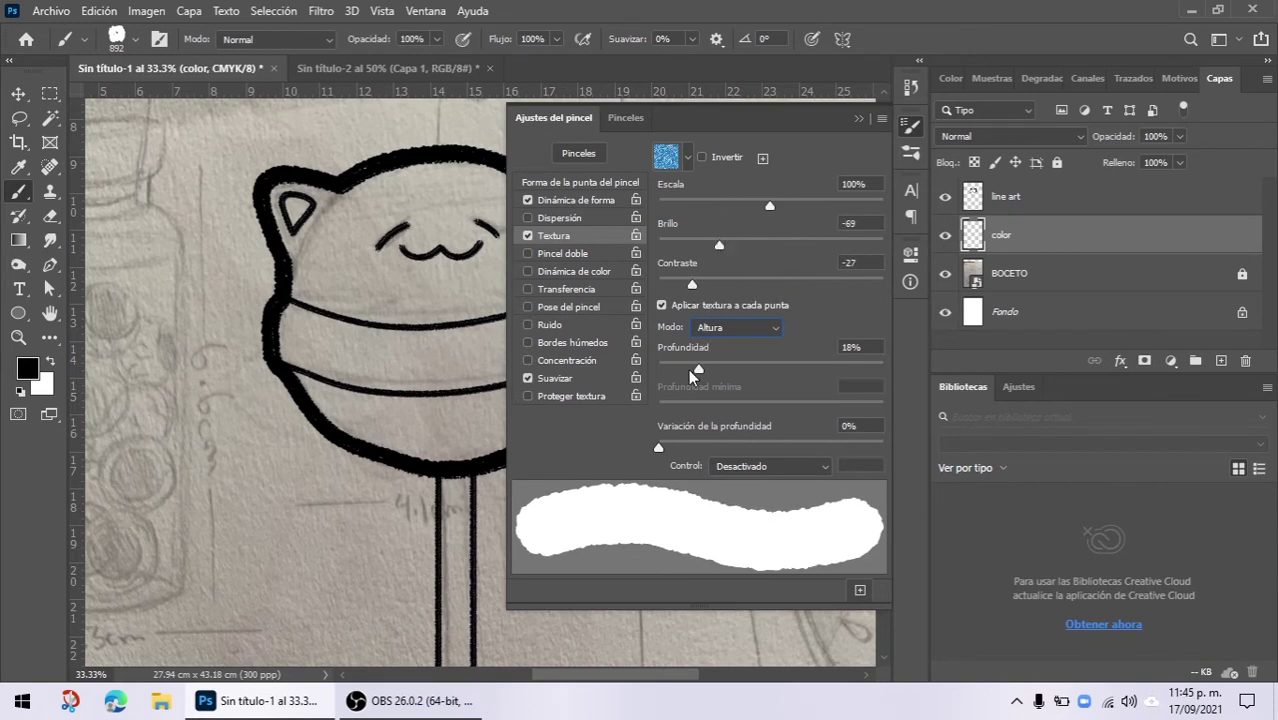
left_click_drag(699, 373, 684, 380)
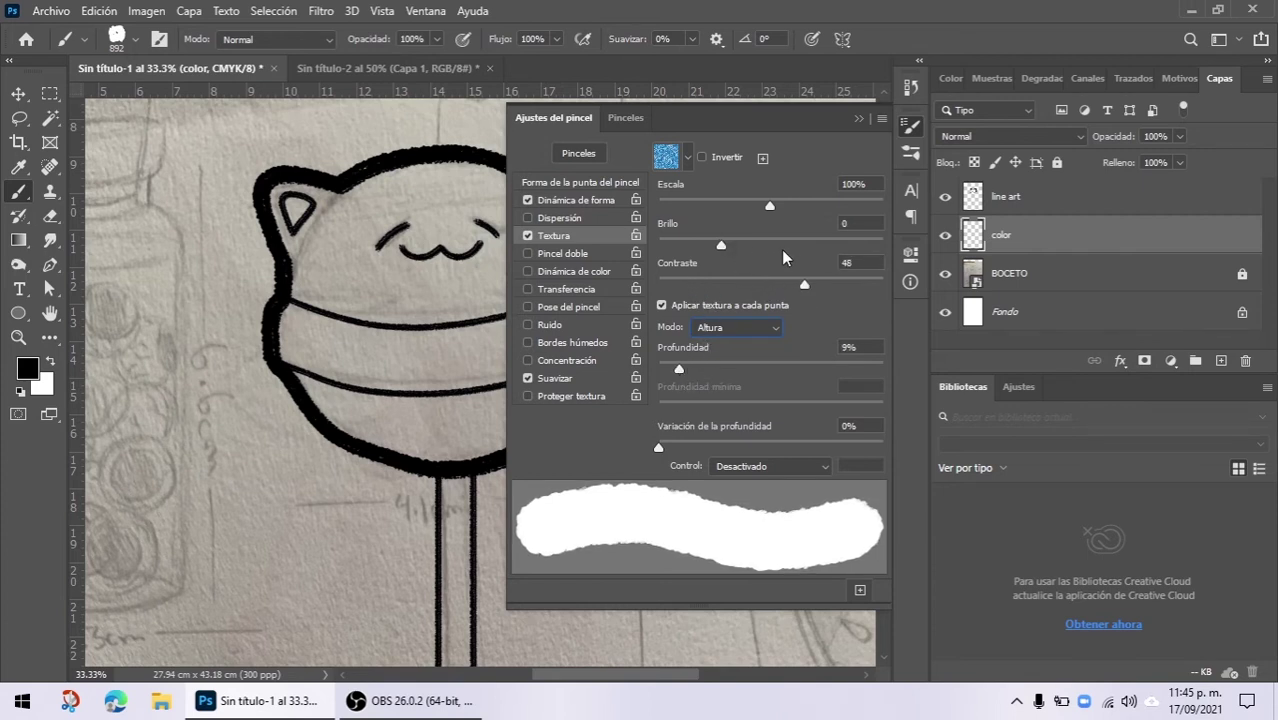
mouse_move(784, 258)
left_mouse_down()
mouse_move(836, 259)
mouse_move(822, 261)
left_mouse_up()
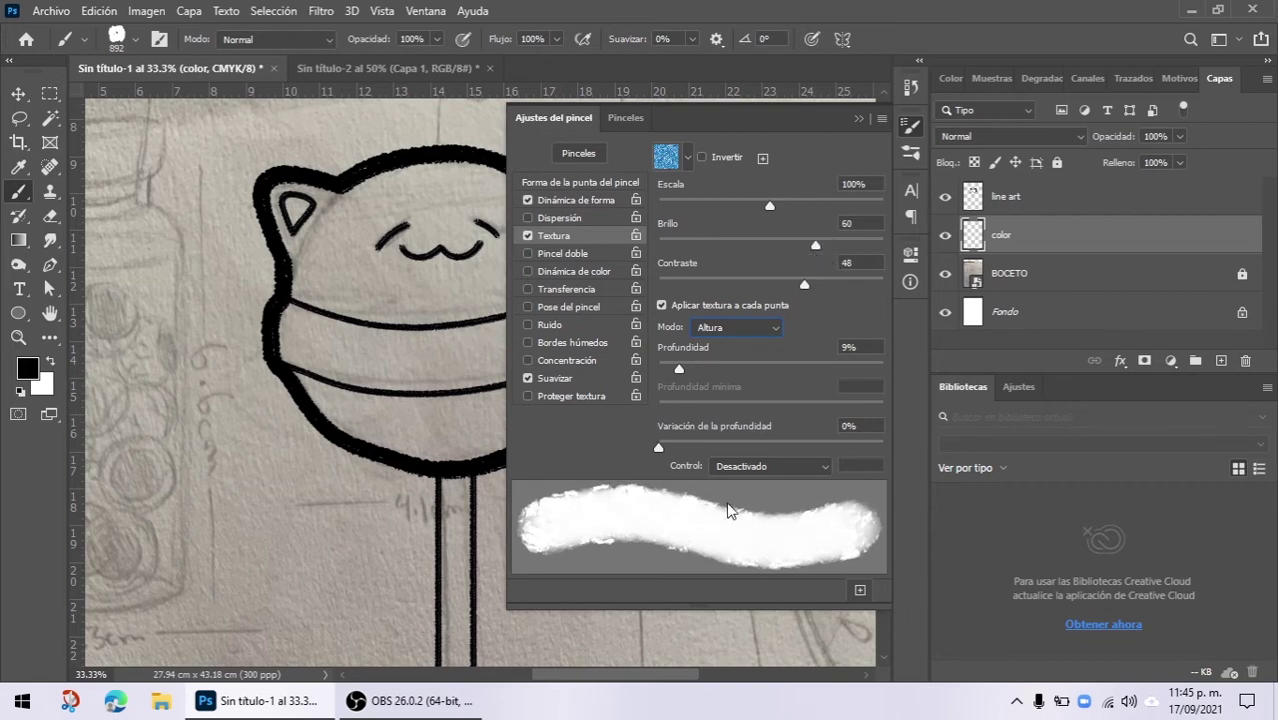
Step: Raise the brush's angle jitter, set its roundness jitter to 47%, and set the tip to 3% spacing and 177 px size
left_click(580, 201)
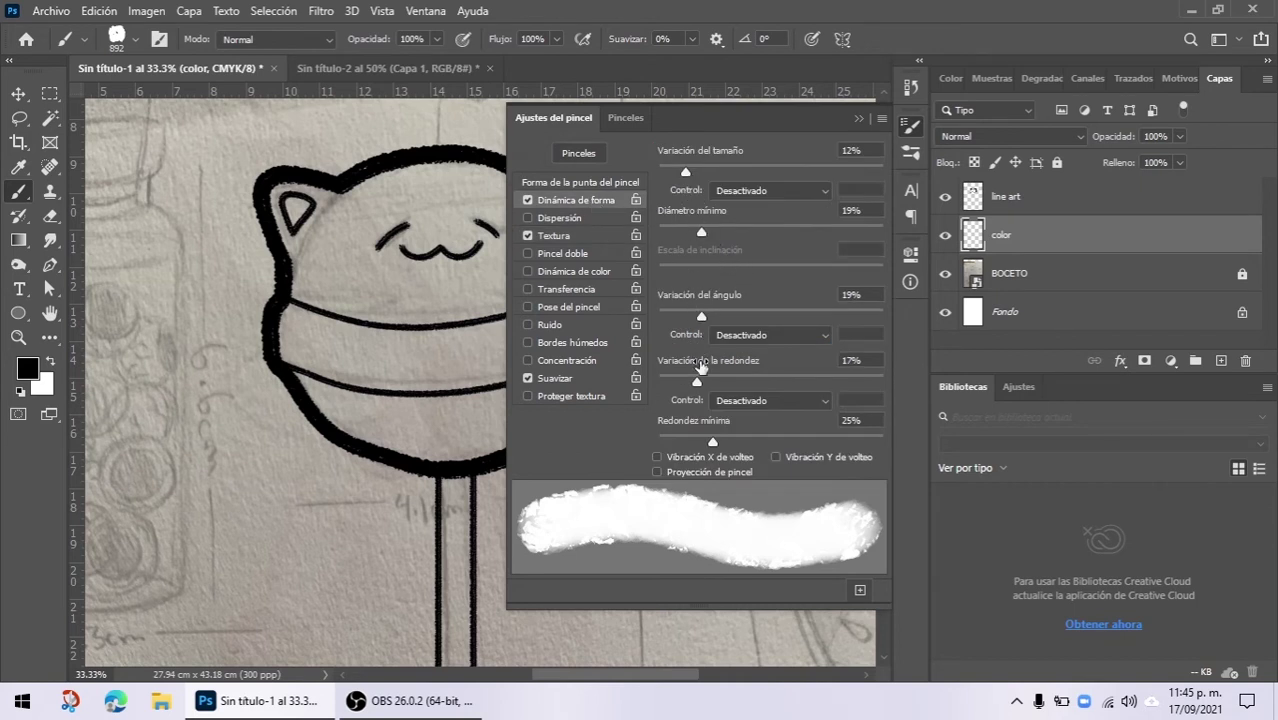
left_click_drag(729, 376, 766, 377)
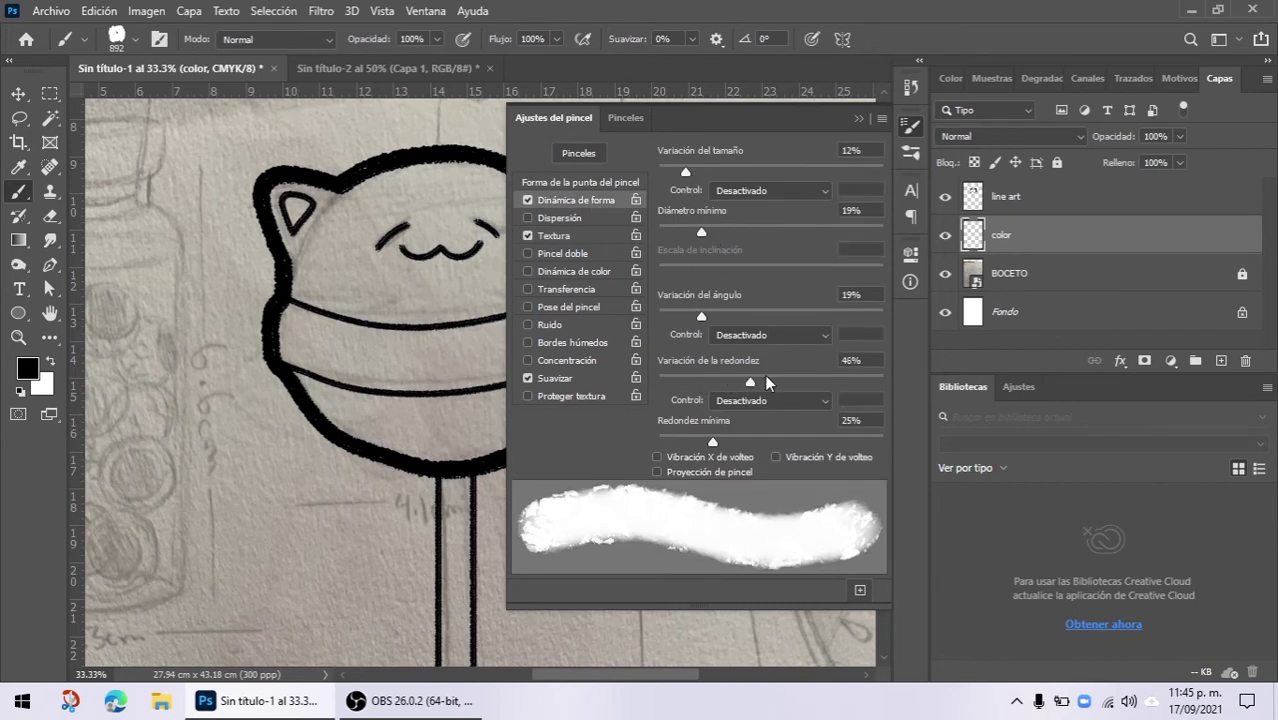
left_click_drag(719, 316, 749, 316)
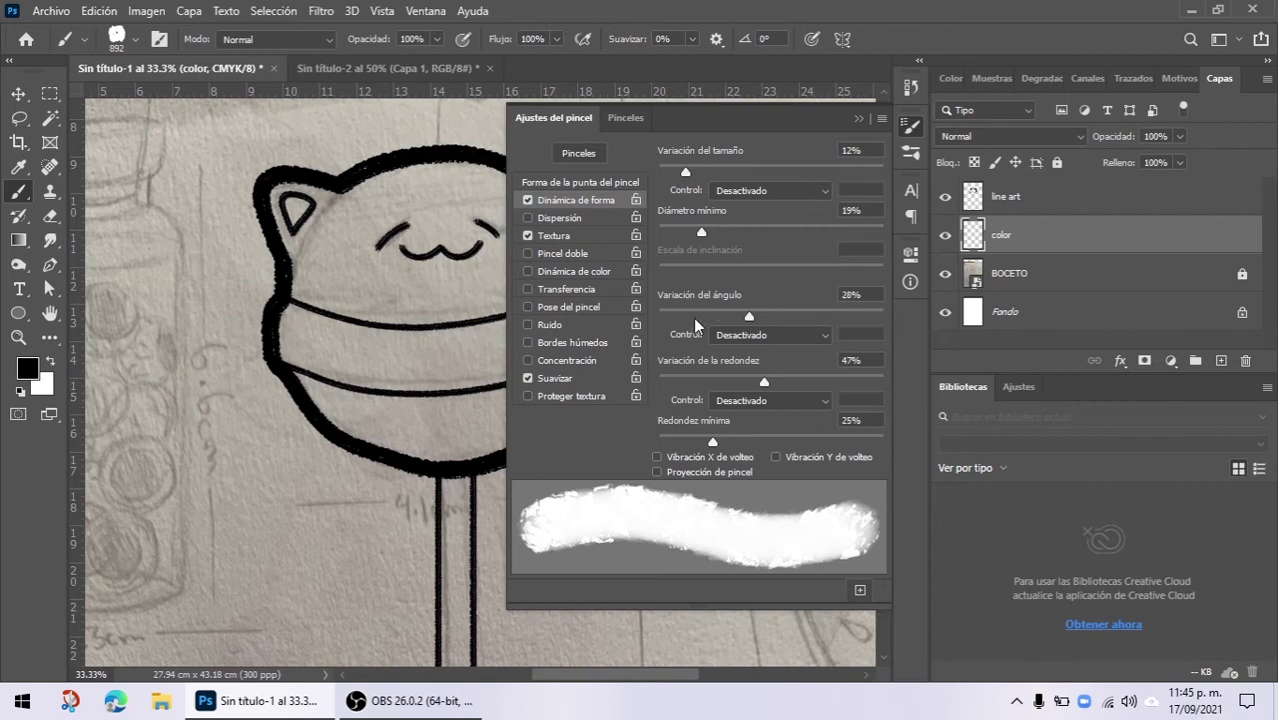
left_click(575, 182)
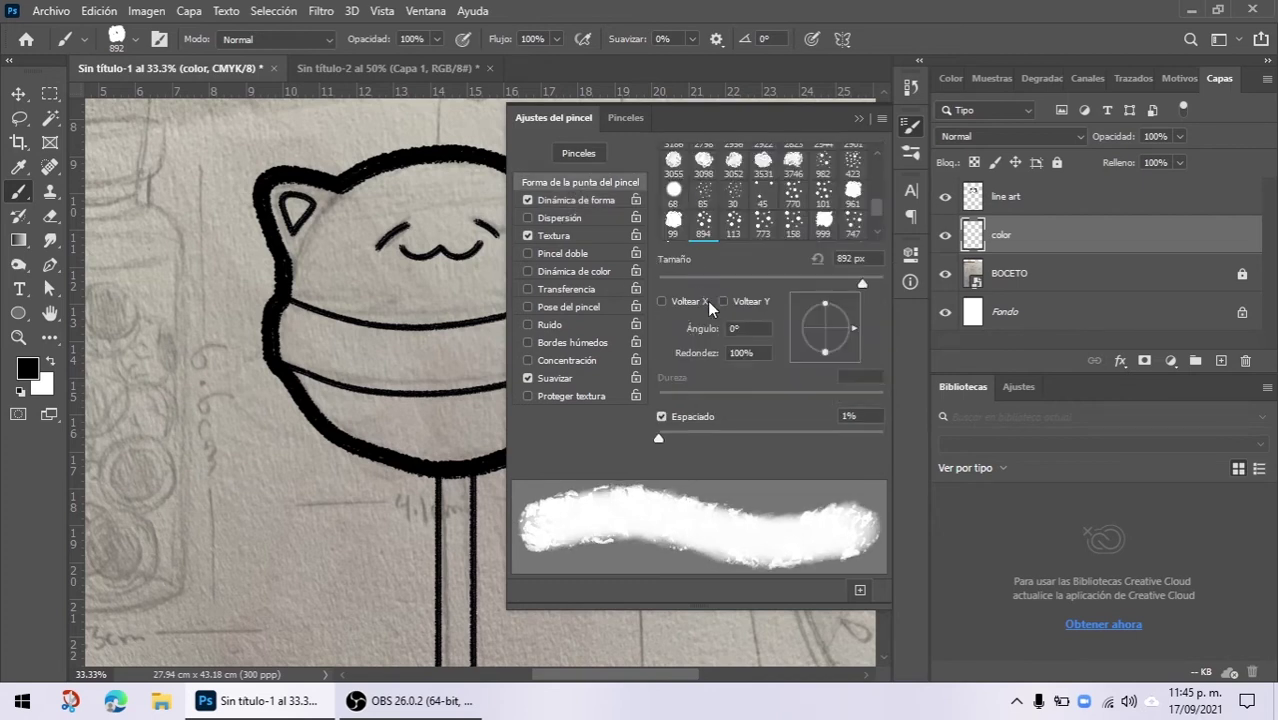
left_click_drag(662, 437, 660, 437)
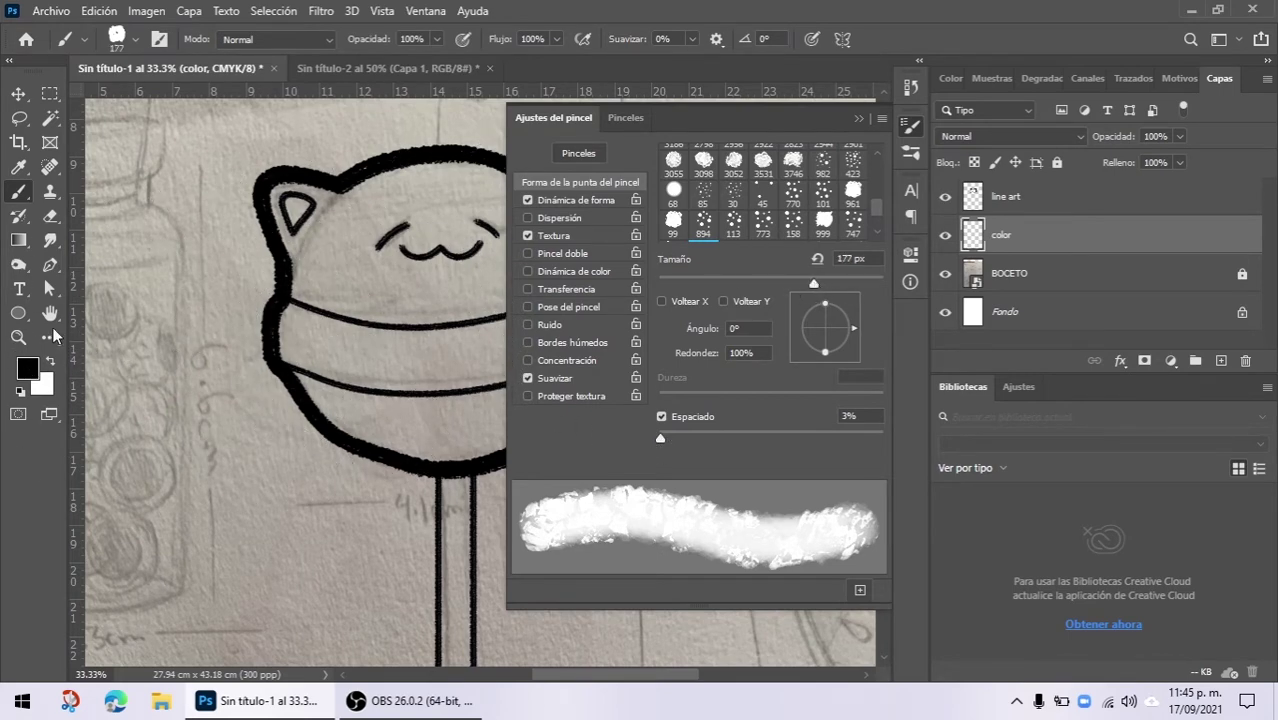
Step: Set the foreground colour to dark red #b62424
left_click(27, 372)
left_click_drag(870, 244, 935, 184)
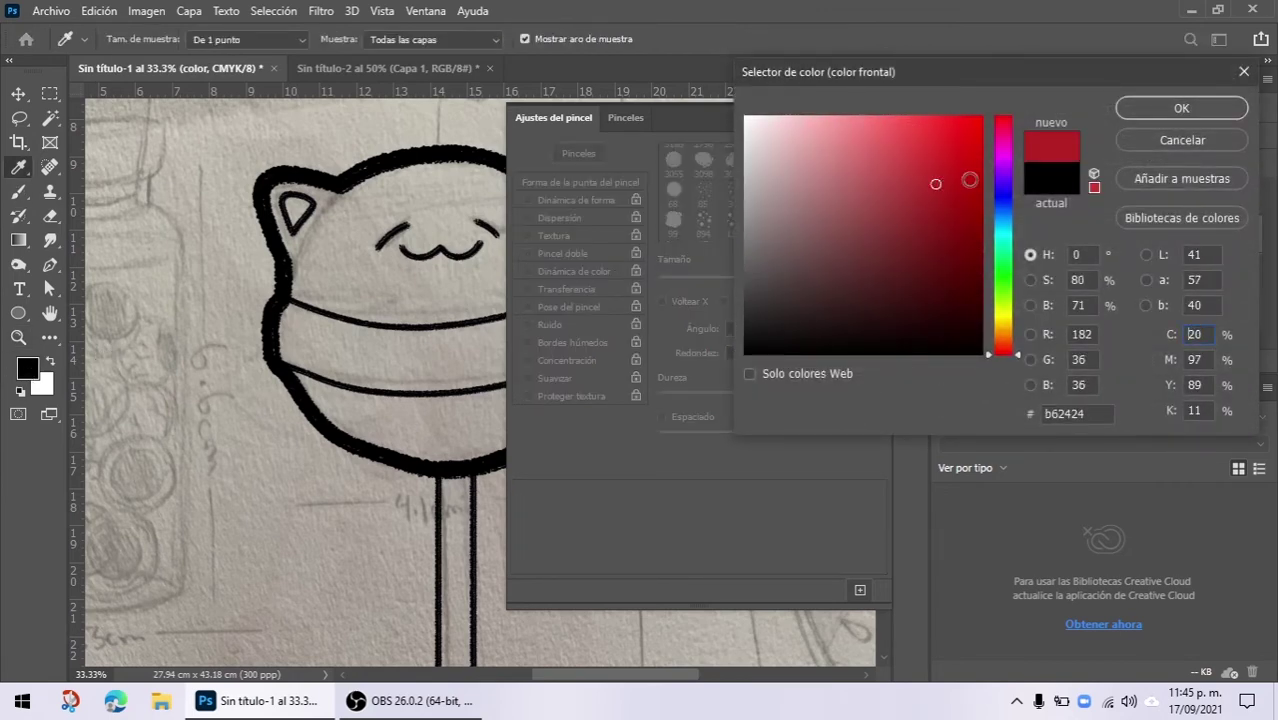
left_click(1173, 110)
Step: Paint a red test stroke across the lollipop's face and bands on the color layer, and undo it
mouse_move(342, 271)
left_mouse_down()
mouse_move(335, 252)
mouse_move(357, 362)
mouse_move(422, 378)
mouse_move(429, 393)
mouse_move(474, 370)
left_mouse_up()
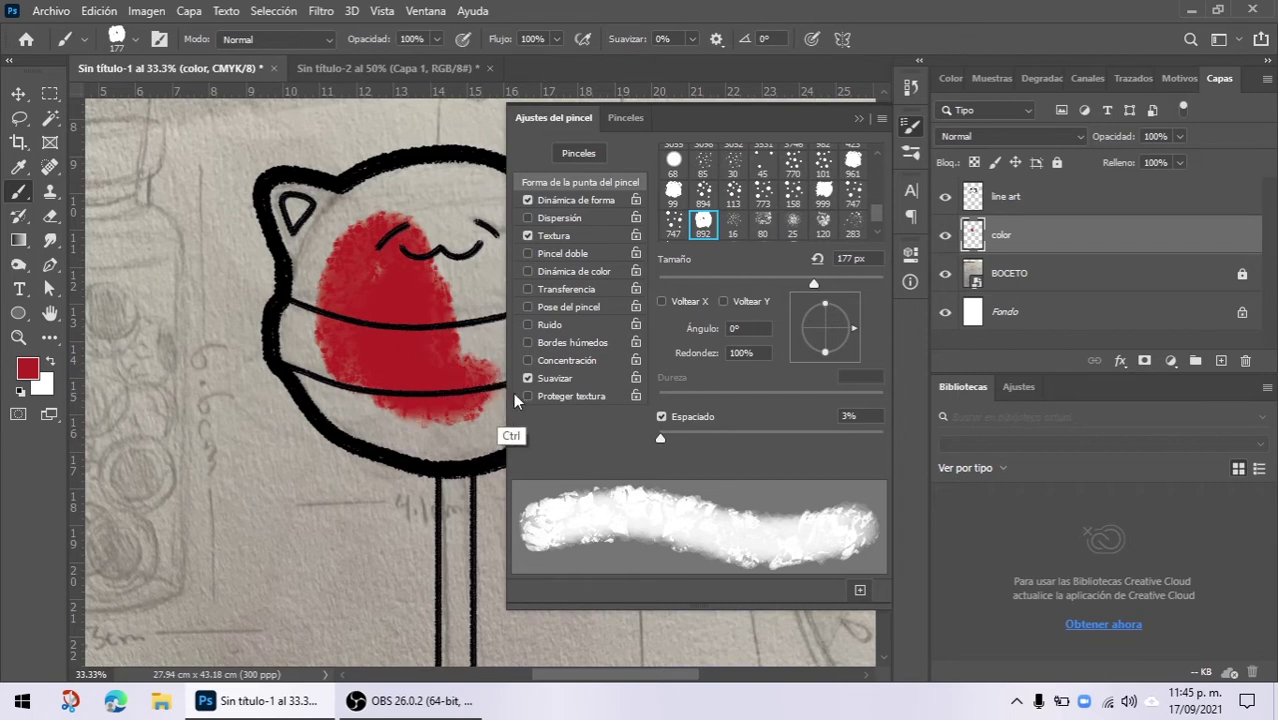
key("ctrl+z")
key("ctrl+z")
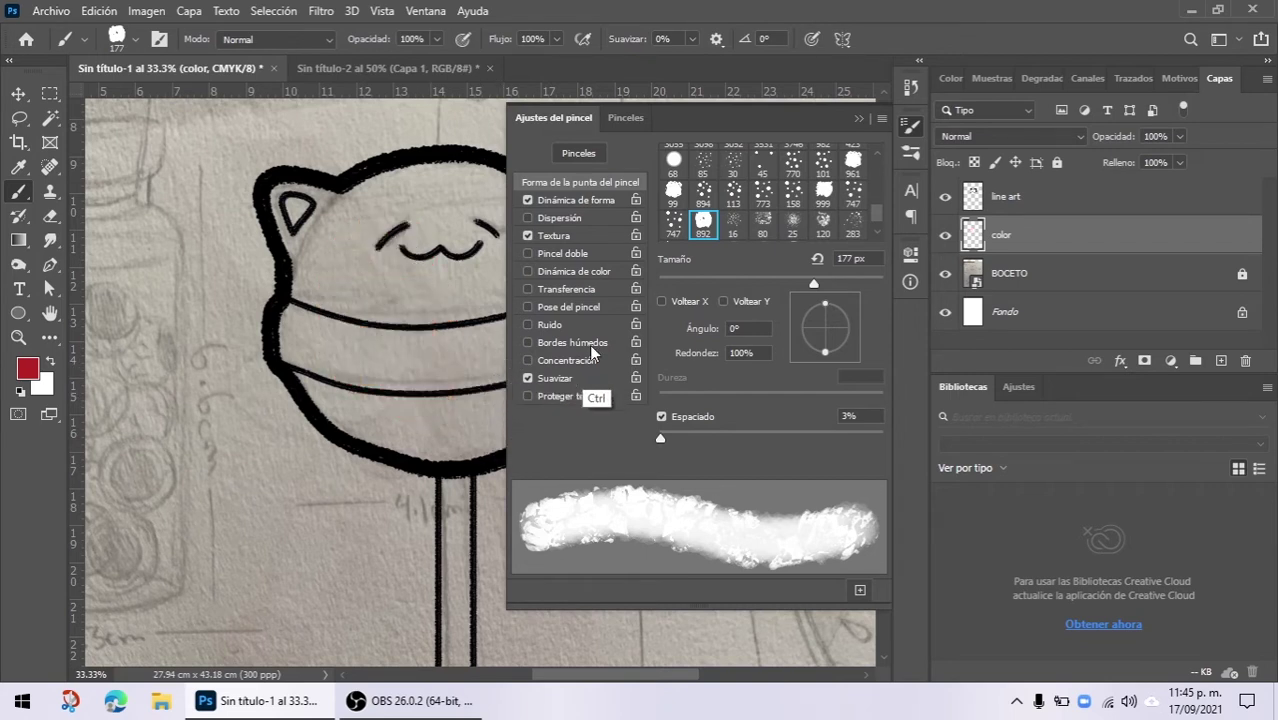
Step: Try the brush with Bordes húmedos enabled in a test stroke on the lollipop, undo the stroke and disable the option
left_click(538, 346)
mouse_move(385, 351)
left_mouse_down()
mouse_move(400, 265)
mouse_move(411, 376)
mouse_move(442, 362)
left_mouse_up()
key("ctrl+z")
key("ctrl+z")
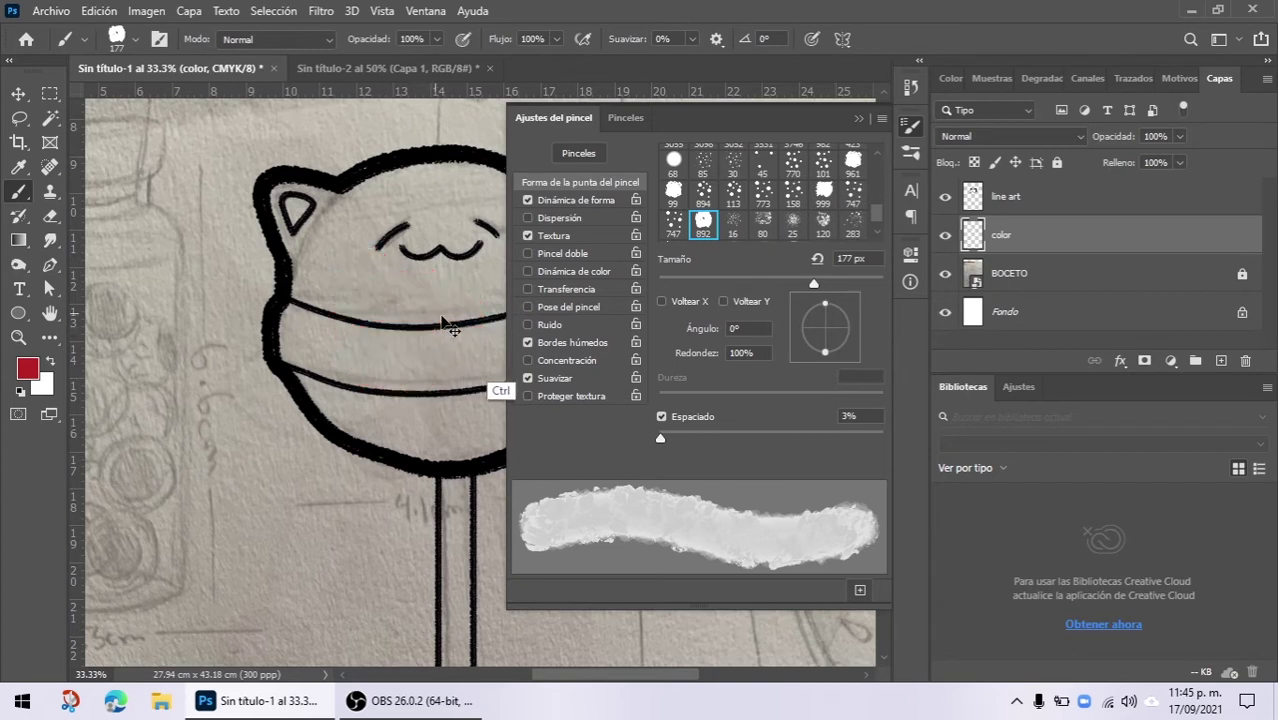
left_click(529, 343)
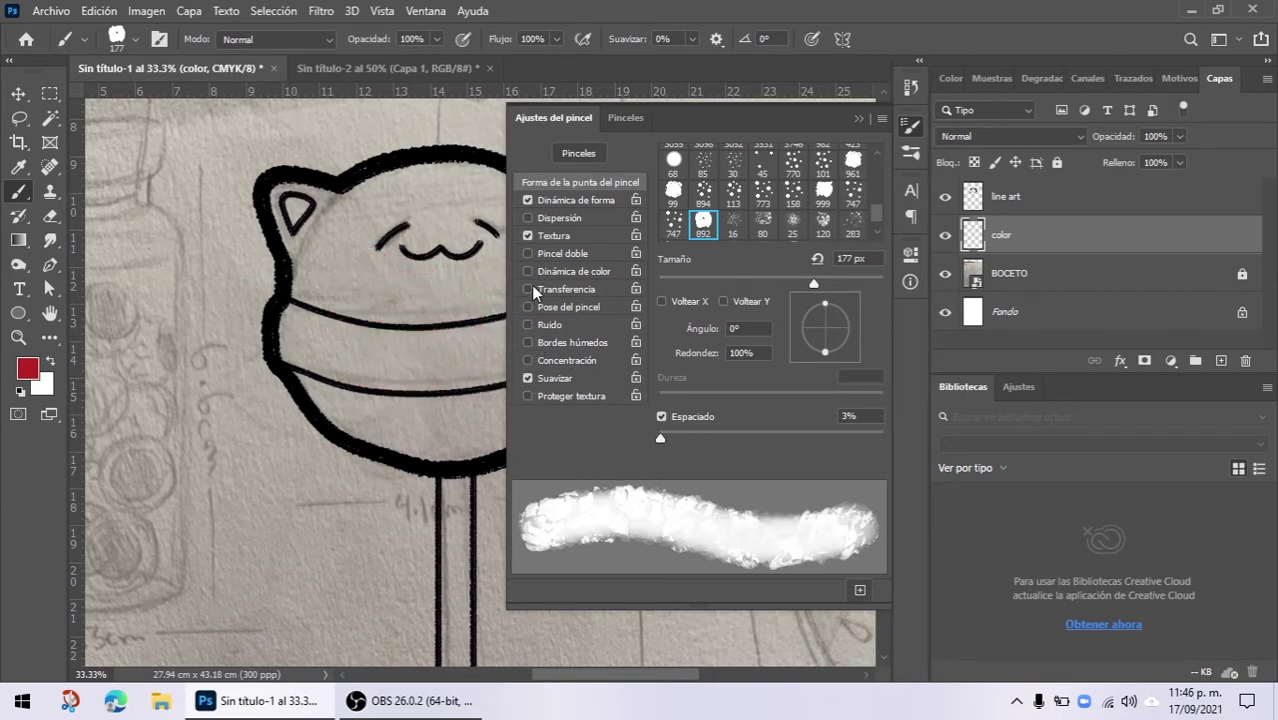
Step: Enable Transferencia for the brush and try it in a test stroke on the lollipop, undoing the stroke
left_click(529, 289)
left_click(566, 293)
mouse_move(380, 340)
left_mouse_down()
mouse_move(375, 365)
mouse_move(420, 290)
mouse_move(440, 380)
mouse_move(378, 366)
mouse_move(410, 265)
mouse_move(450, 360)
mouse_move(420, 395)
left_mouse_up()
key("ctrl")
key("ctrl+z")
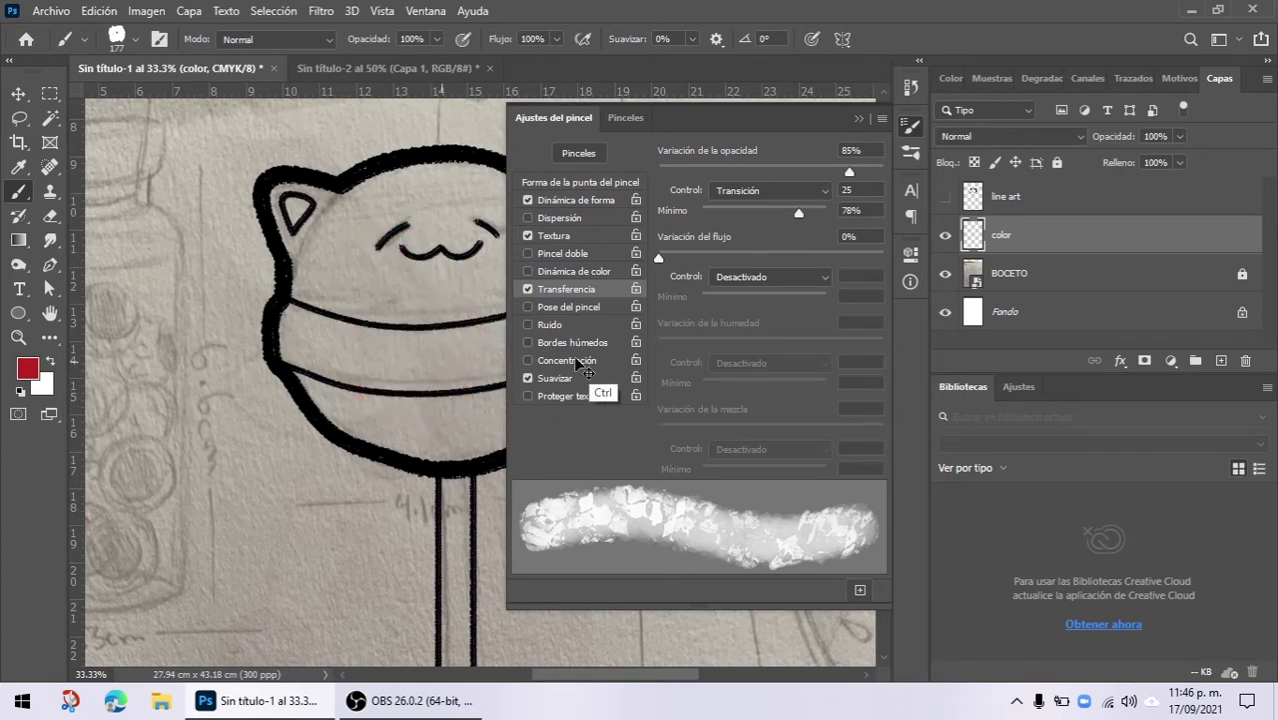
key("ctrl+z")
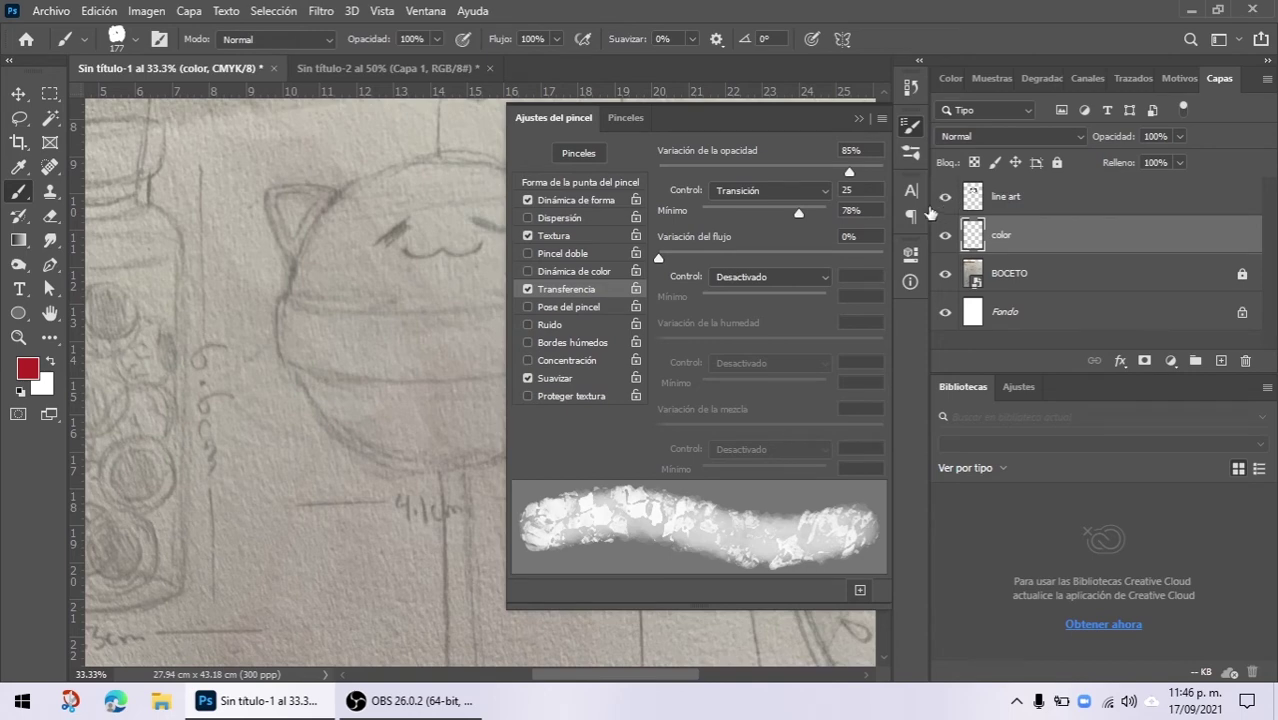
Step: Save the tuned brush as a new preset named acuarela and close the brush settings
left_click(858, 590)
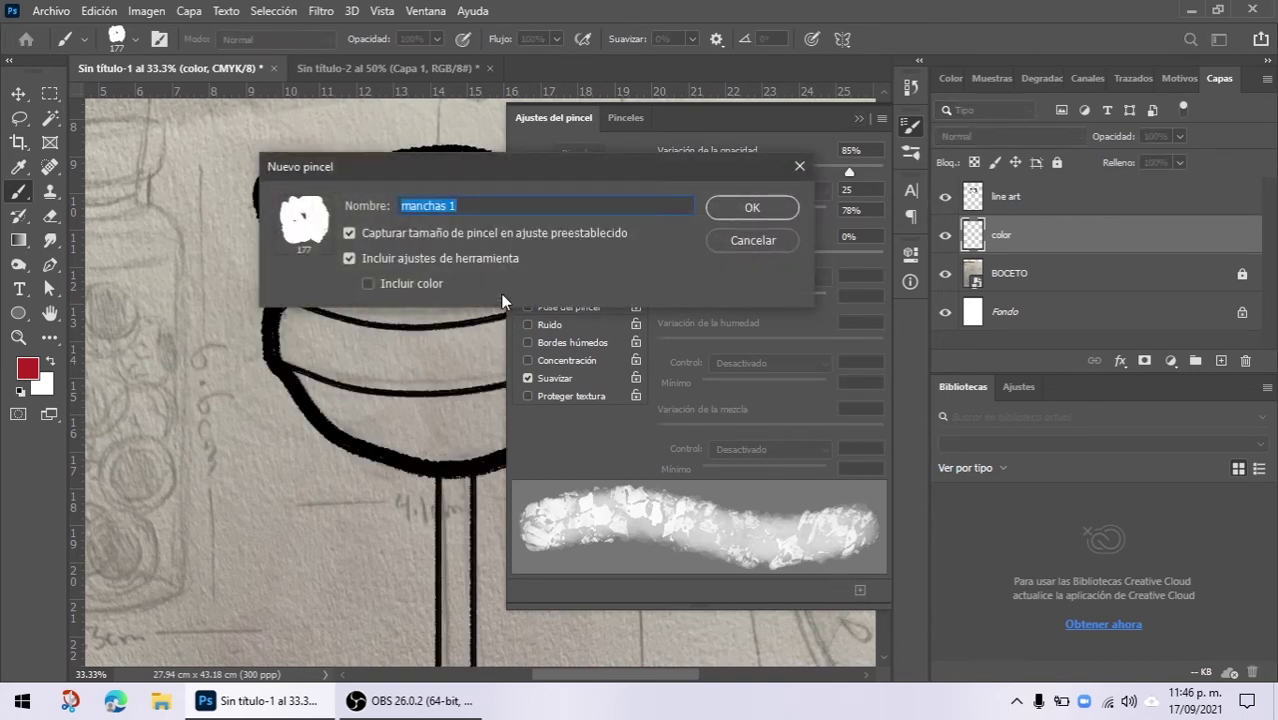
type("acuar")
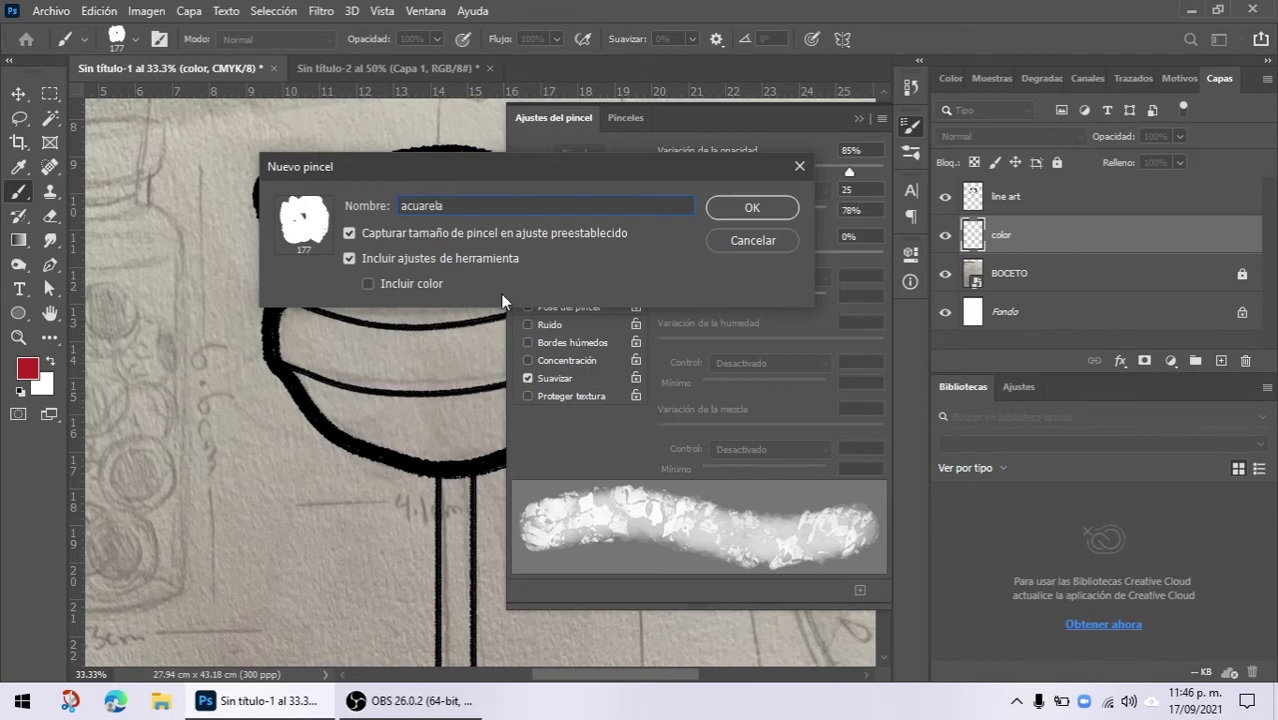
type("ela")
key("Return")
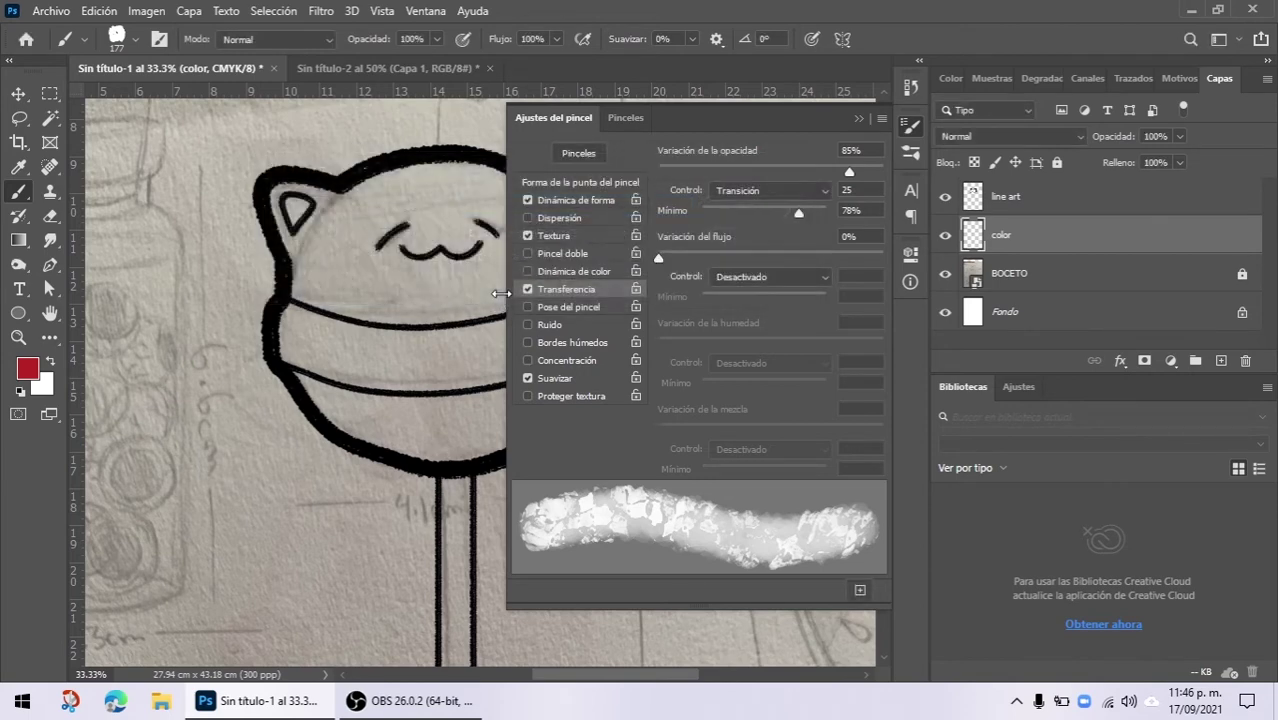
left_click(858, 118)
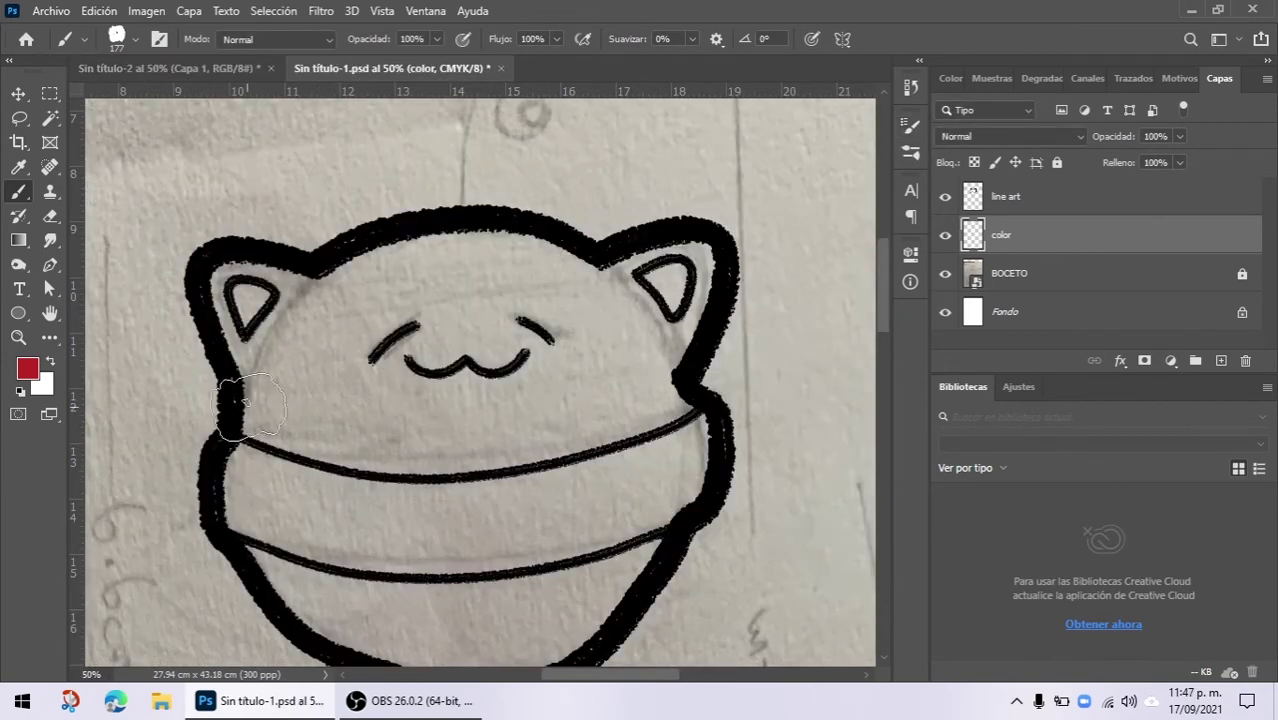
Step: Paint the cat lollipop's head, ears and bands dark red on the color layer
mouse_move(277, 414)
left_mouse_down()
mouse_move(290, 345)
mouse_move(240, 280)
mouse_move(330, 290)
mouse_move(495, 255)
mouse_move(645, 310)
mouse_move(695, 280)
mouse_move(655, 385)
mouse_move(585, 235)
mouse_move(380, 385)
mouse_move(340, 365)
mouse_move(330, 485)
mouse_move(380, 455)
mouse_move(480, 490)
mouse_move(610, 475)
mouse_move(490, 510)
mouse_move(680, 440)
mouse_move(700, 390)
mouse_move(645, 515)
mouse_move(580, 605)
mouse_move(540, 630)
mouse_move(500, 640)
mouse_move(550, 505)
mouse_move(480, 560)
mouse_move(470, 535)
mouse_move(272, 423)
mouse_move(328, 427)
left_mouse_up()
mouse_move(215, 395)
left_mouse_down()
mouse_move(390, 530)
mouse_move(520, 540)
mouse_move(360, 420)
mouse_move(430, 480)
mouse_move(580, 470)
mouse_move(630, 345)
mouse_move(515, 370)
left_mouse_up()
left_click_drag(471, 265, 522, 345)
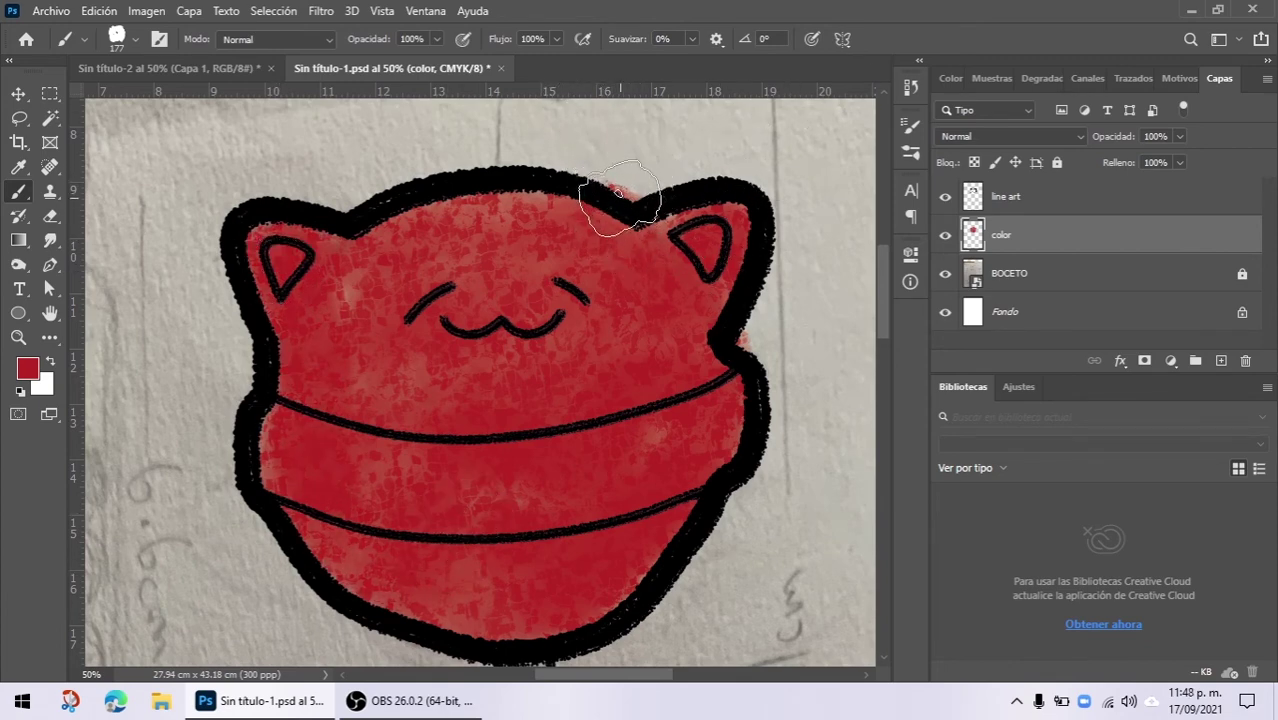
Step: Erase the red paint spilling outside the head outline with a 24 px Circular definido eraser
key("e")
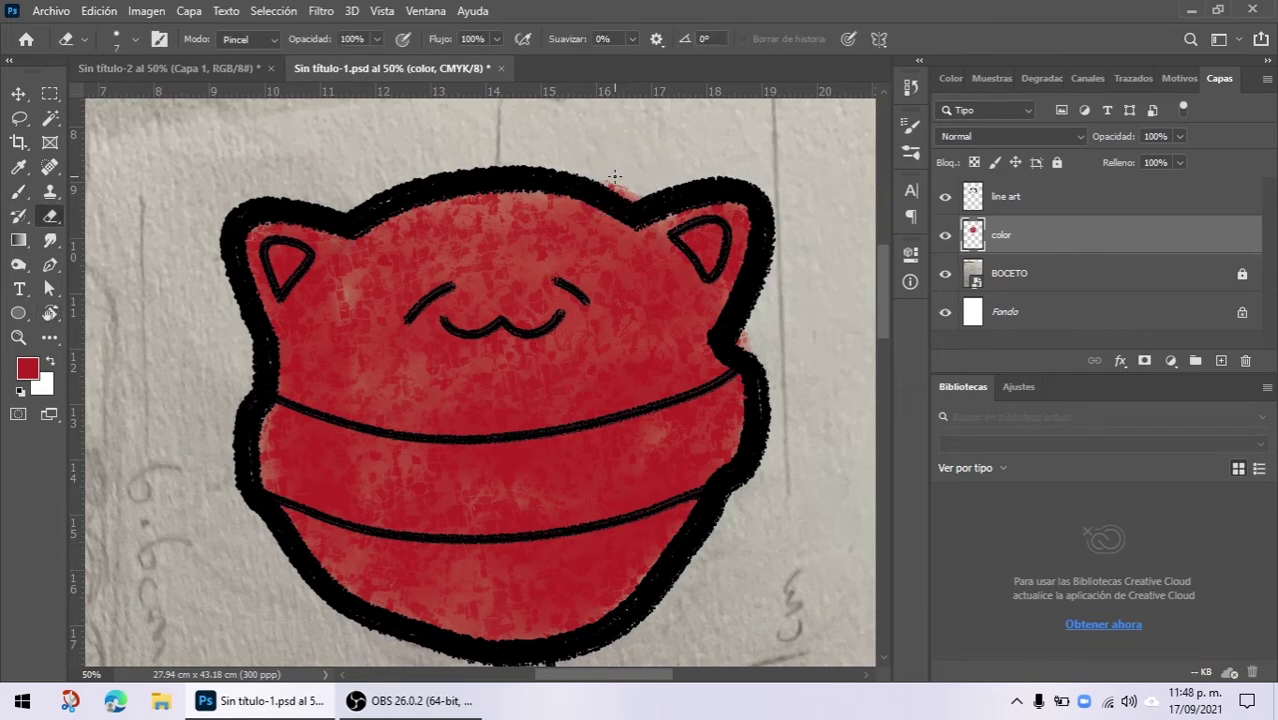
right_click(626, 184)
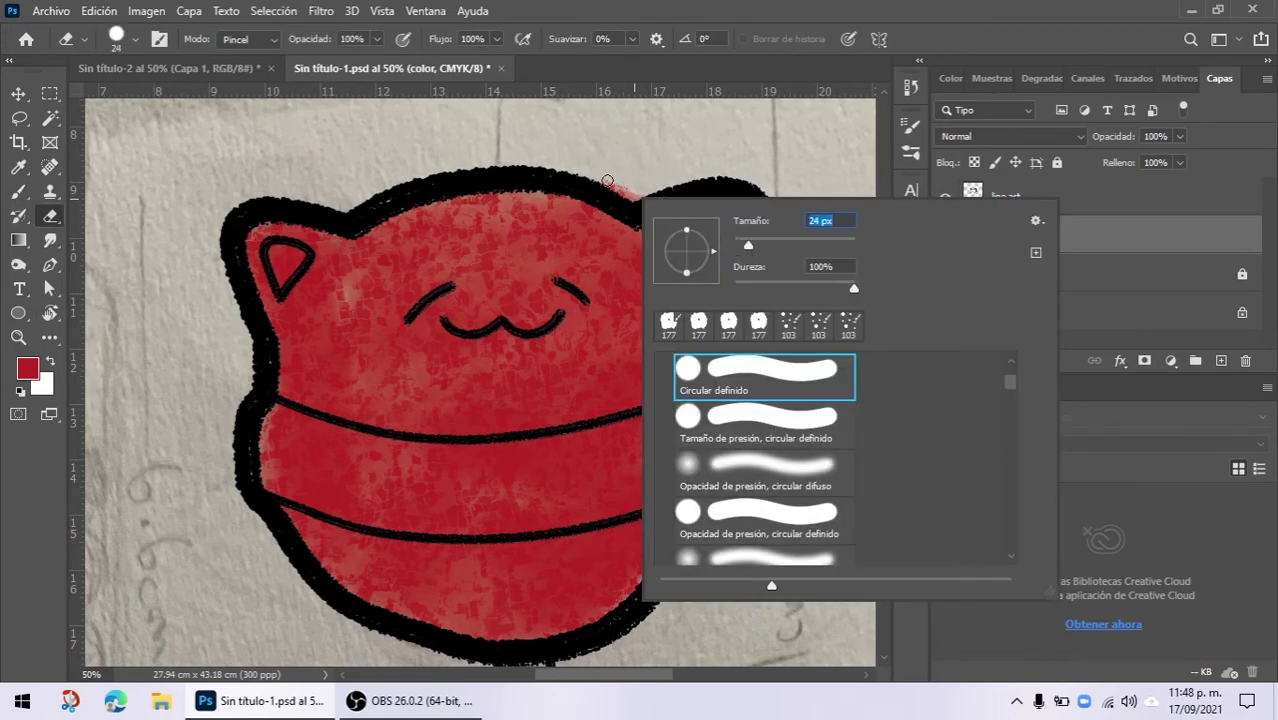
key("Return")
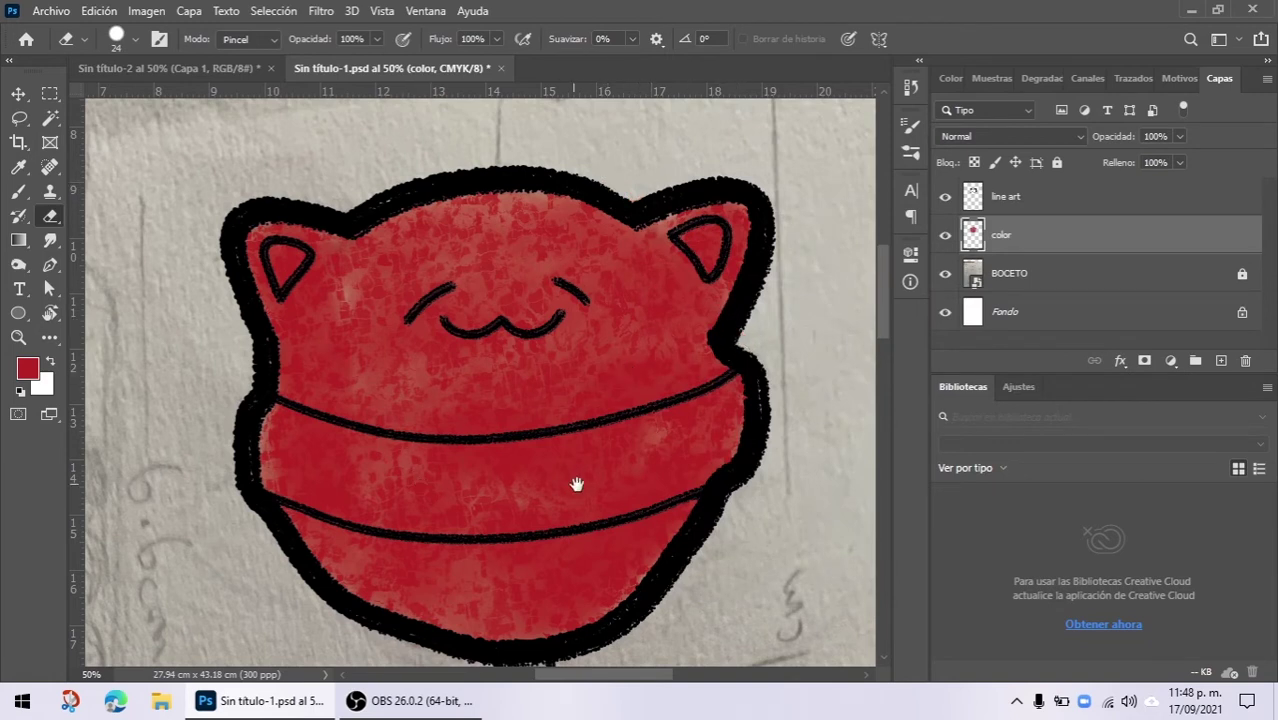
Step: Add a layer named luces y sombras between the line art and color layers
left_click_drag(577, 484, 553, 428)
key("ctrl+plus")
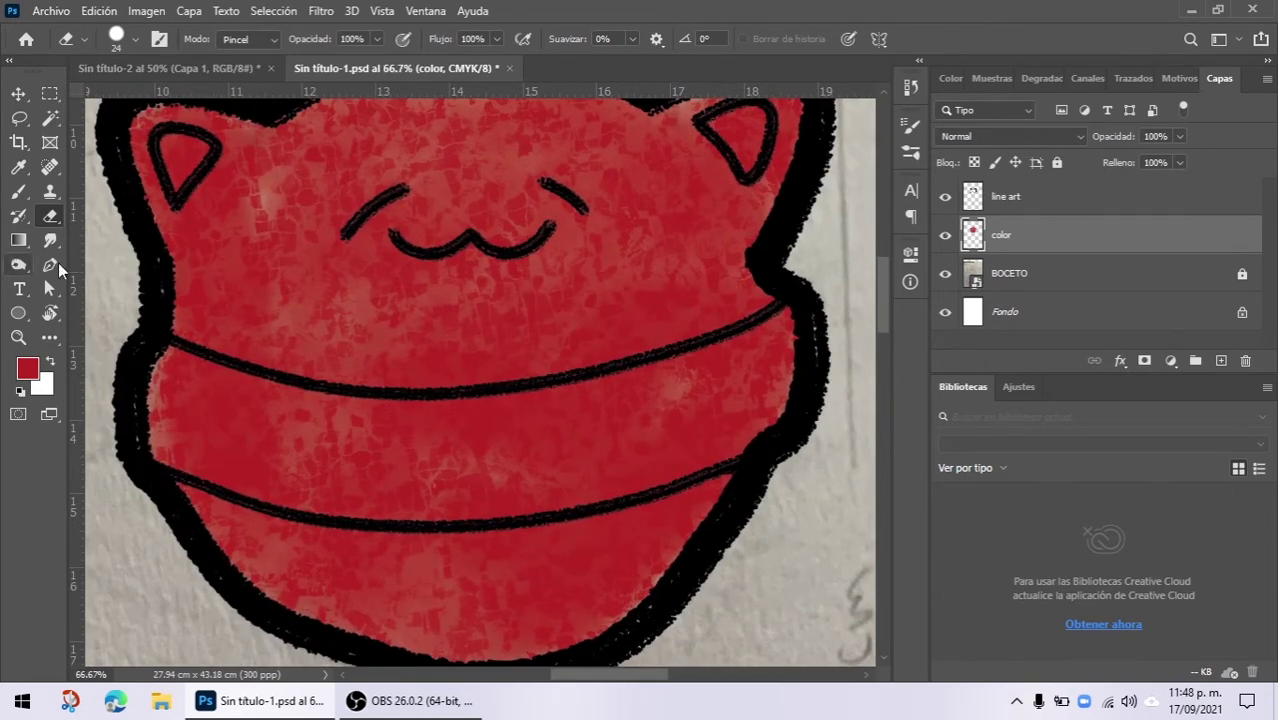
left_click(1220, 362)
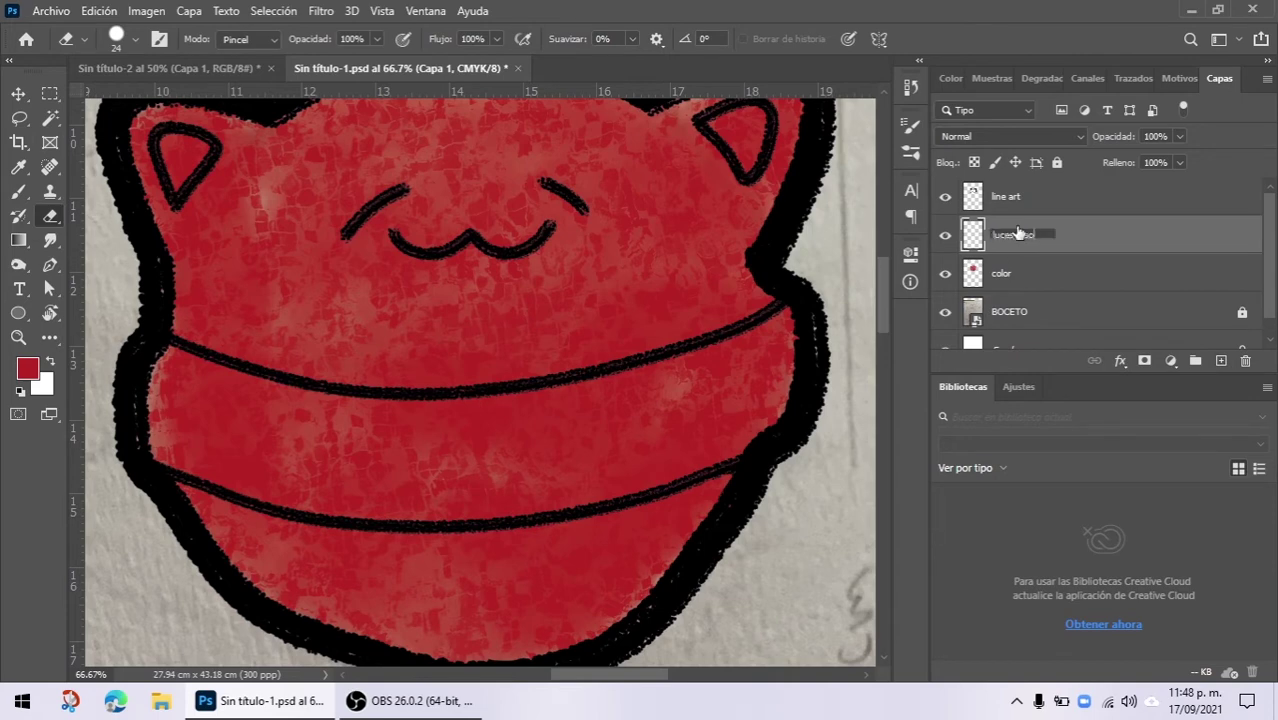
key("Return")
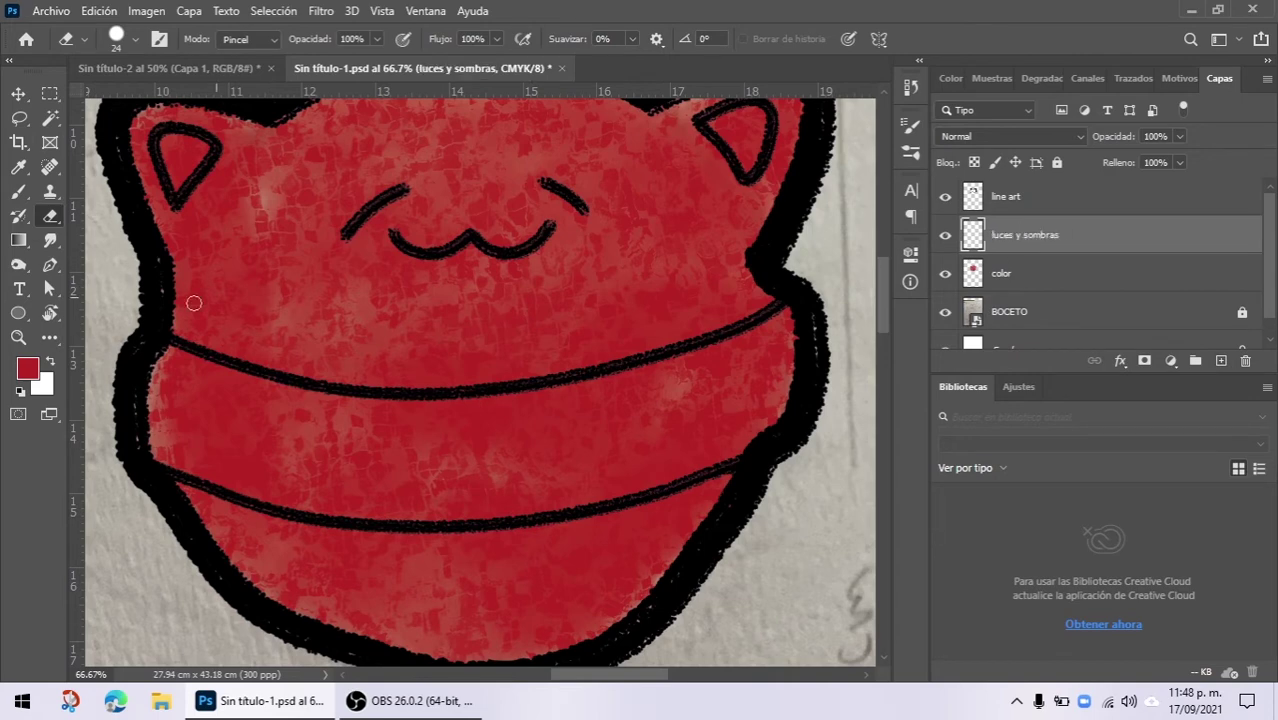
Step: Set the foreground colour to brown #673517 and lower the acuarela brush's opacity to 40%
key("i")
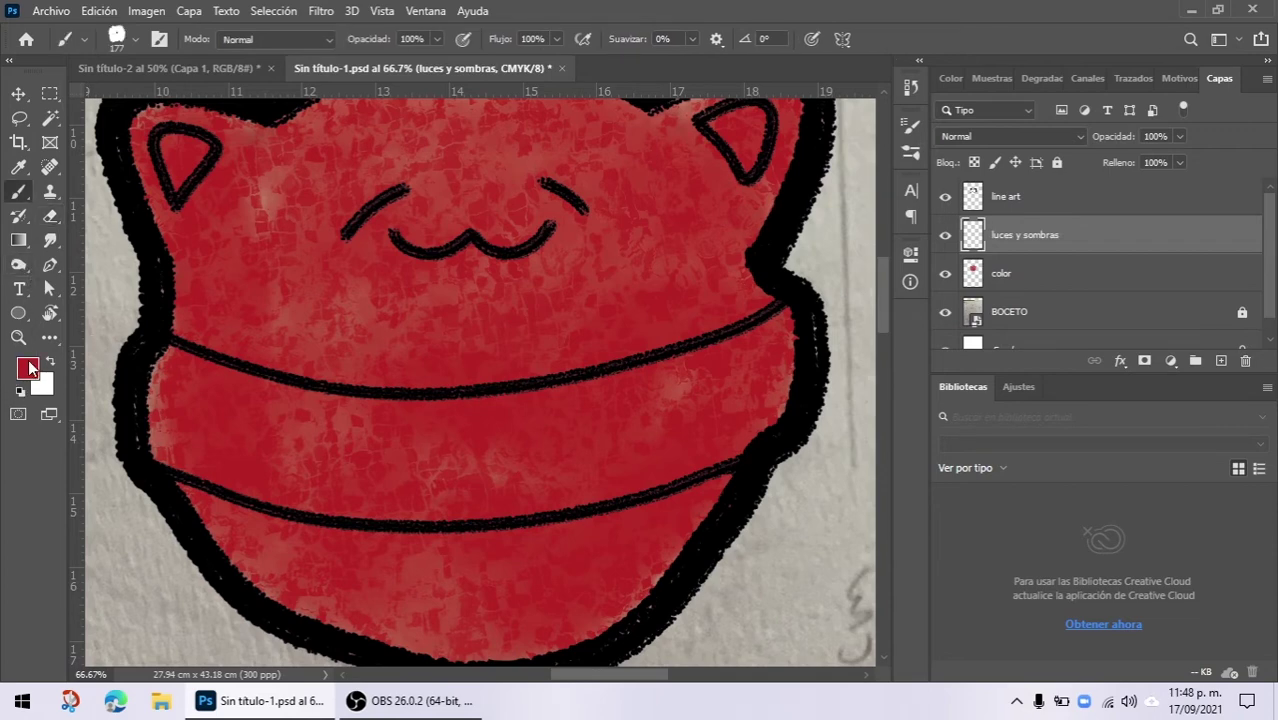
left_click(27, 369)
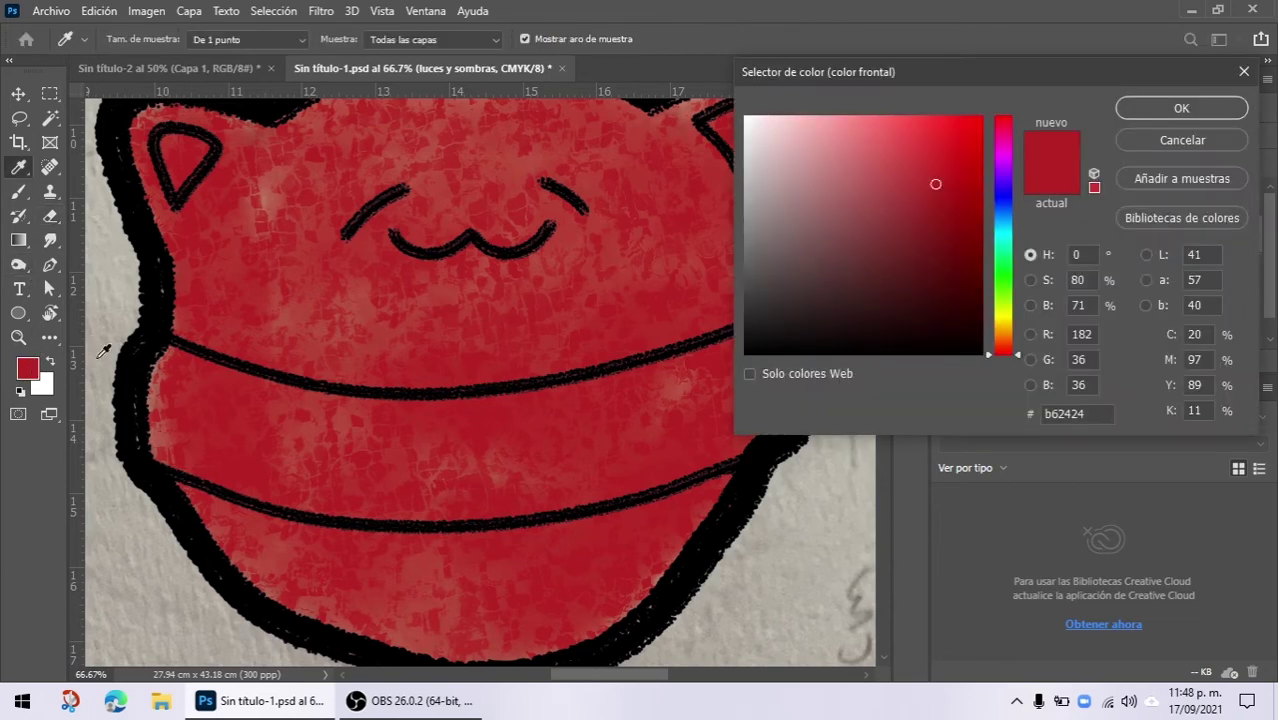
left_click(929, 257)
left_click_drag(992, 342, 1008, 333)
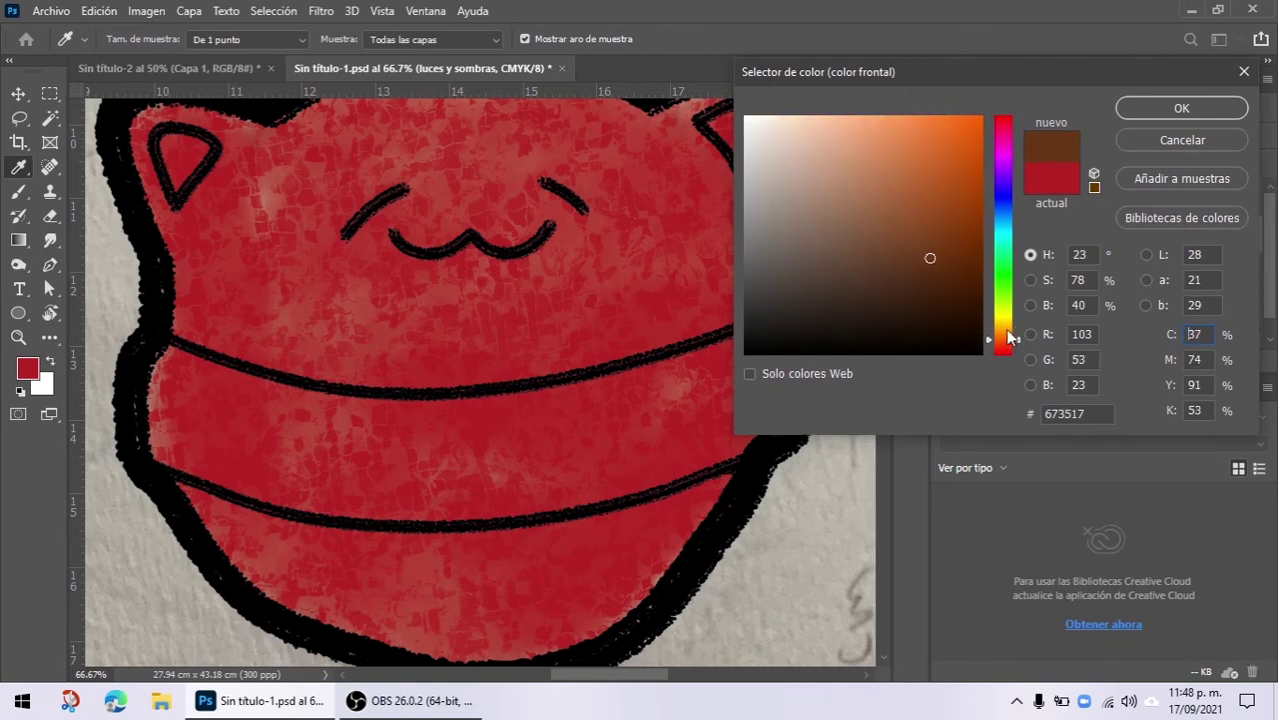
left_click(1138, 109)
key("b")
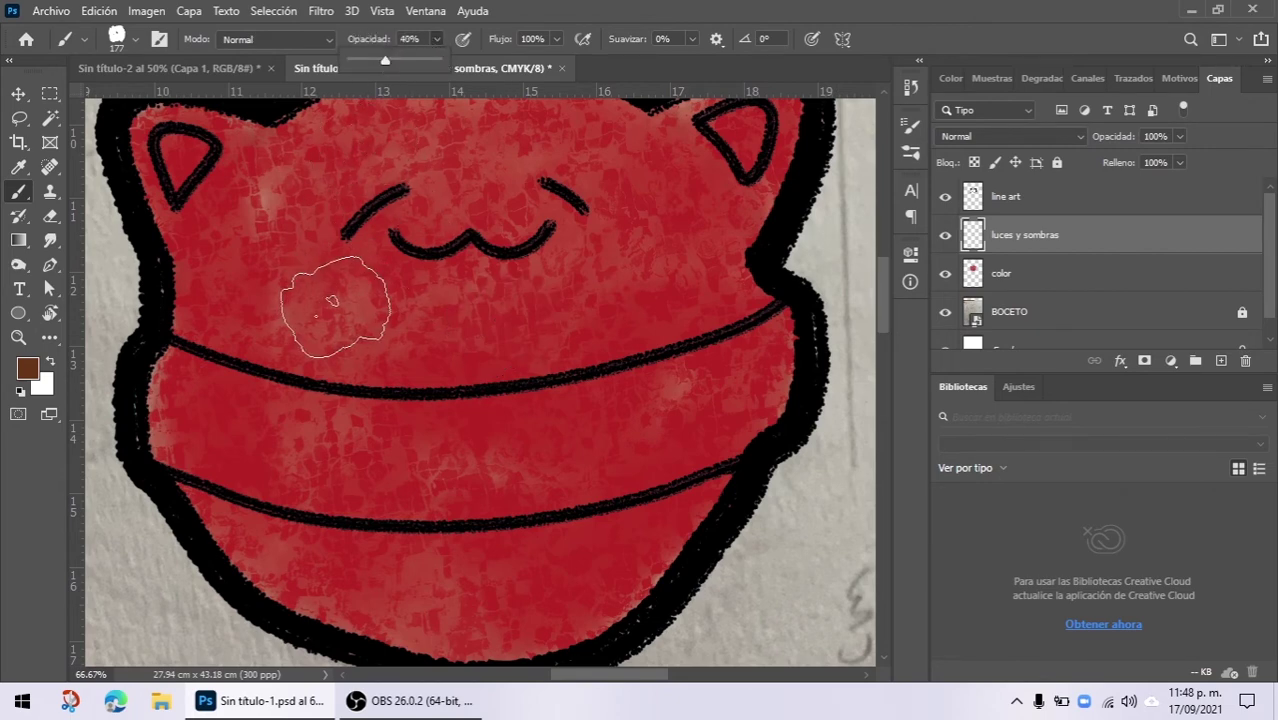
Step: Paint a brown test stroke across the lollipop's face and upper band, and undo it
left_click_drag(337, 300, 596, 392)
key("ctrl")
key("ctrl+z")
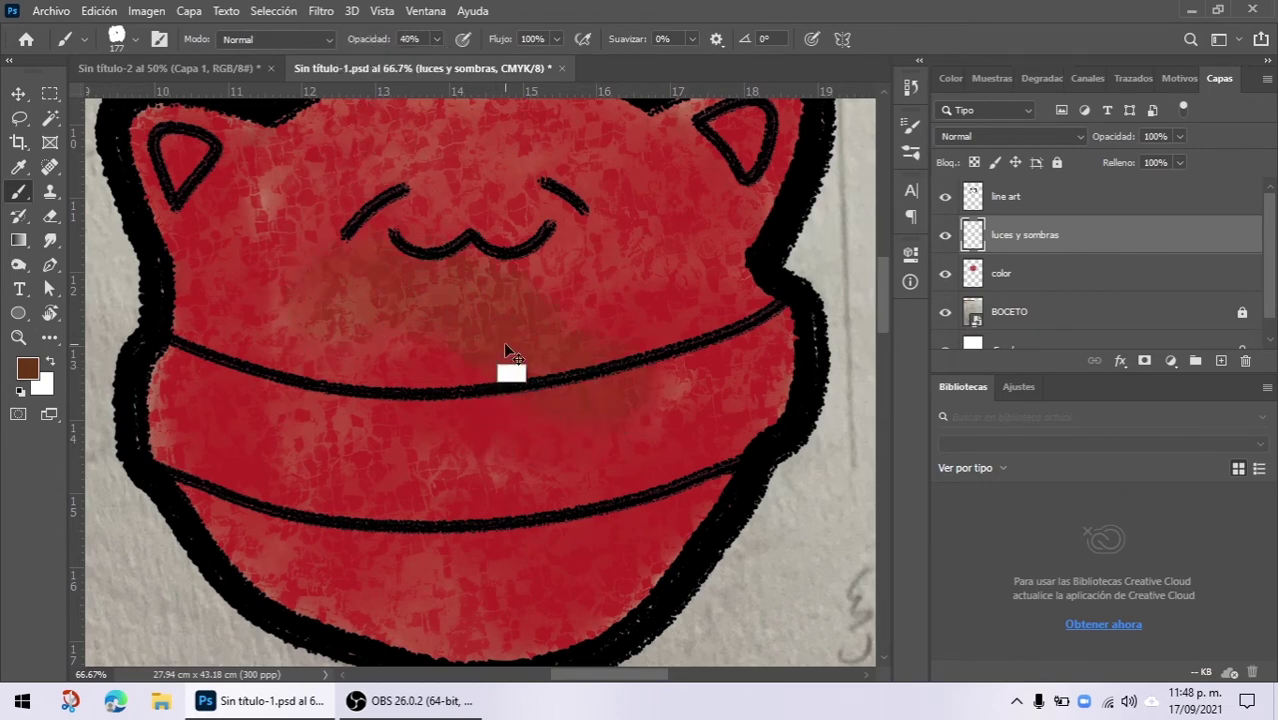
Step: Change the foreground colour to a very dark red and return to the brush
left_click(27, 368)
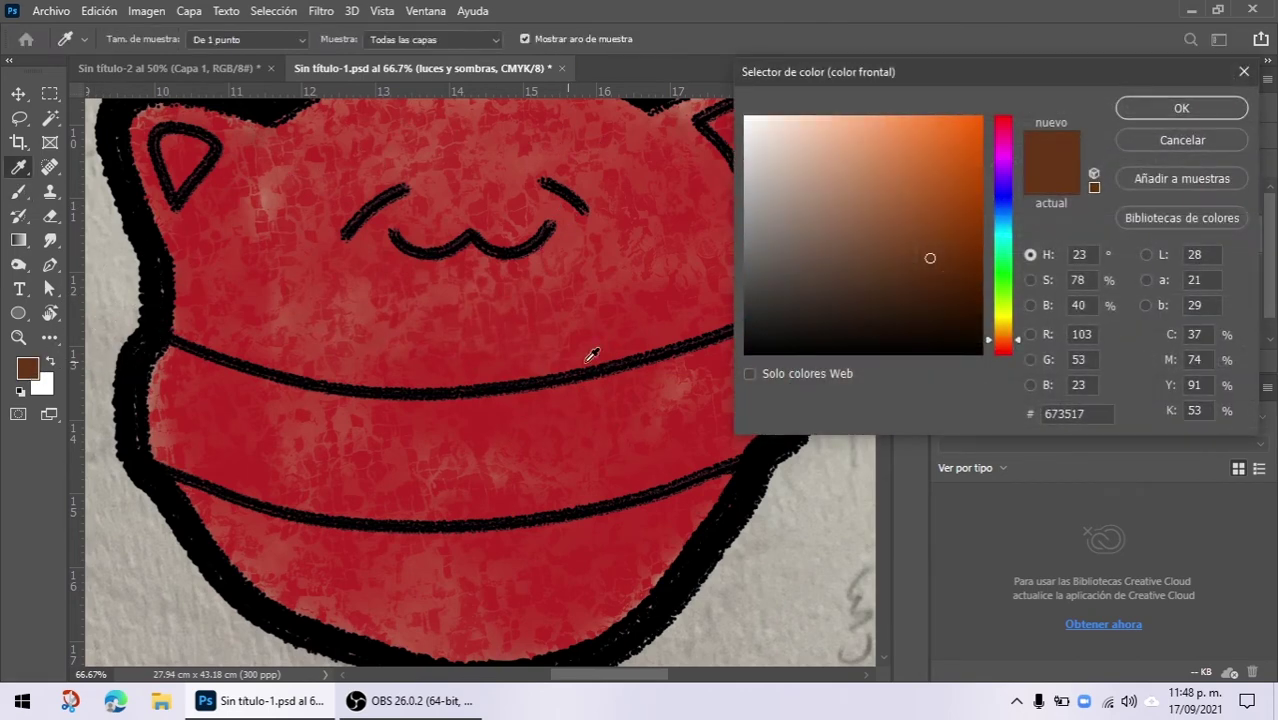
left_click_drag(1004, 347, 1004, 361)
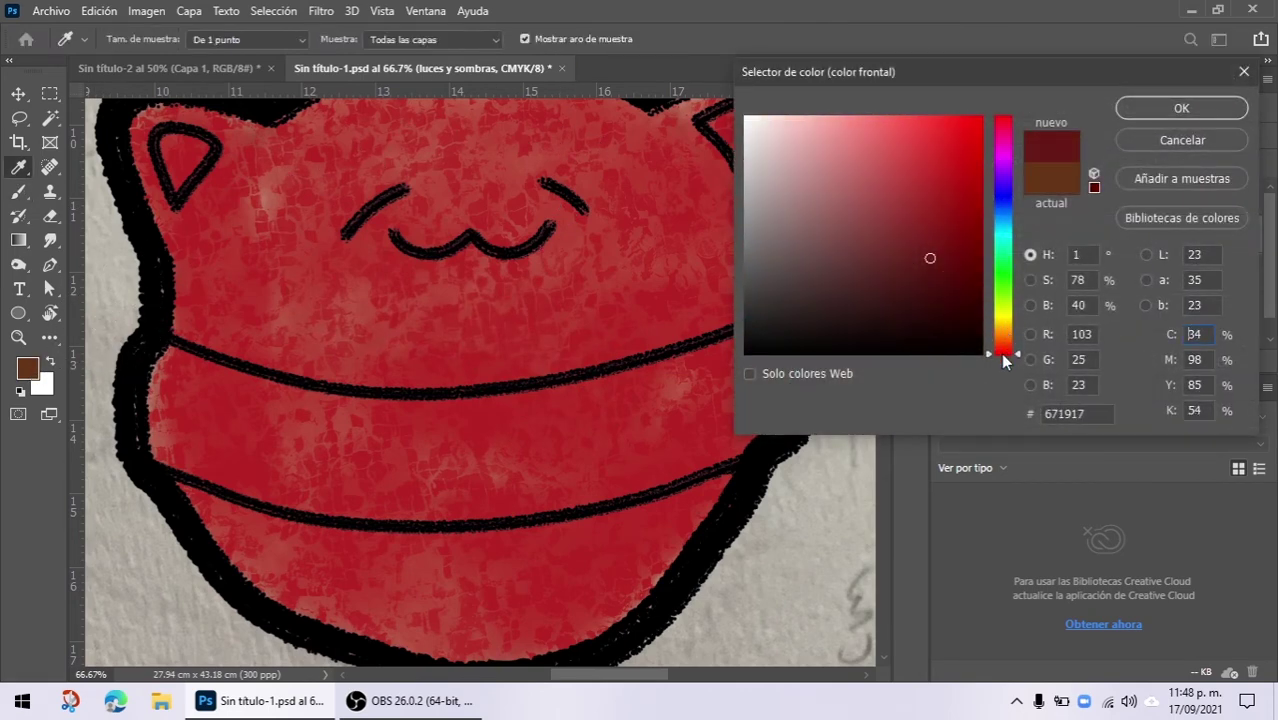
left_click(957, 280)
left_click(1139, 109)
key("b")
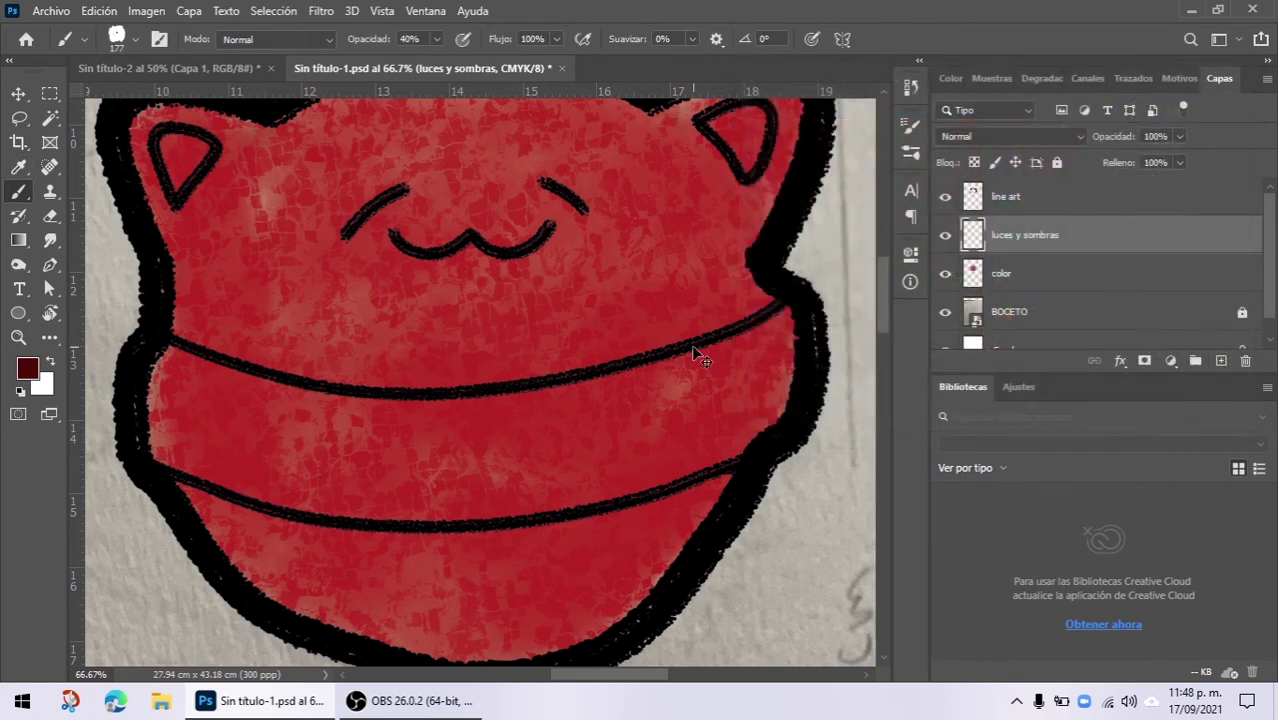
Step: Load the color layer's painted area as a selection while keeping the luces y sombras layer active
key("ctrl+plus")
left_click_drag(501, 378, 616, 283)
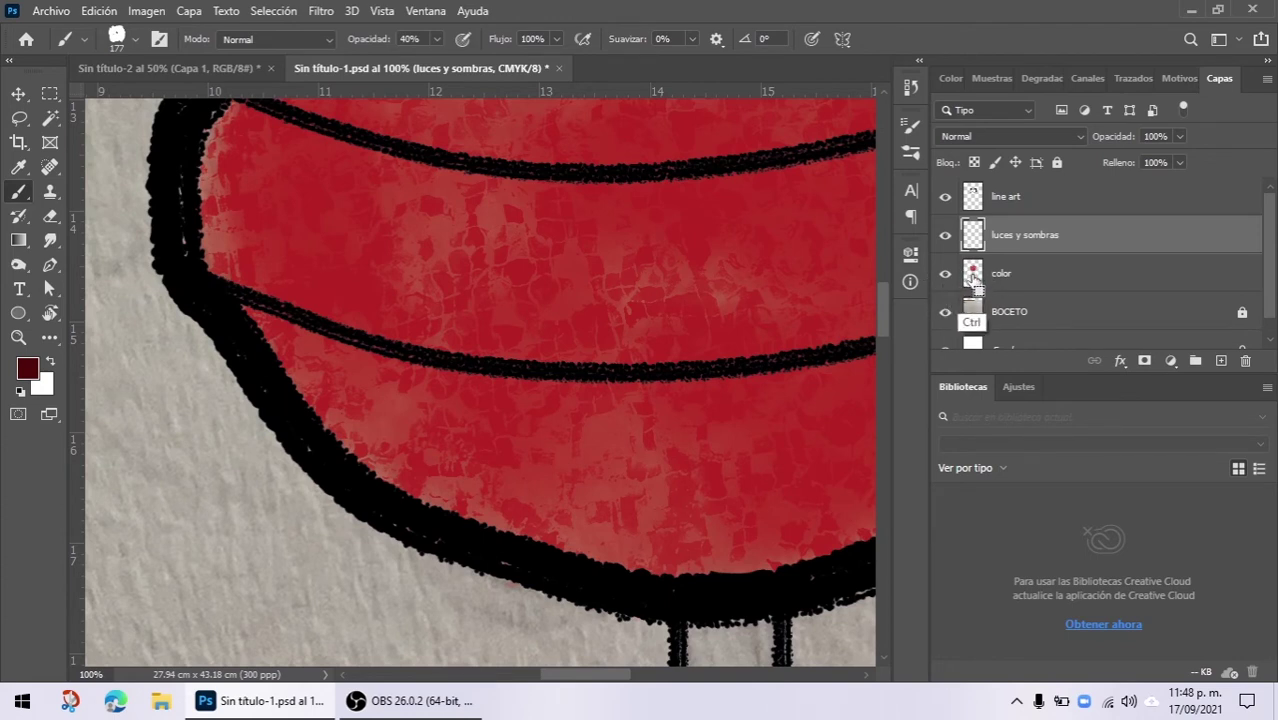
left_click(972, 281, "ctrl")
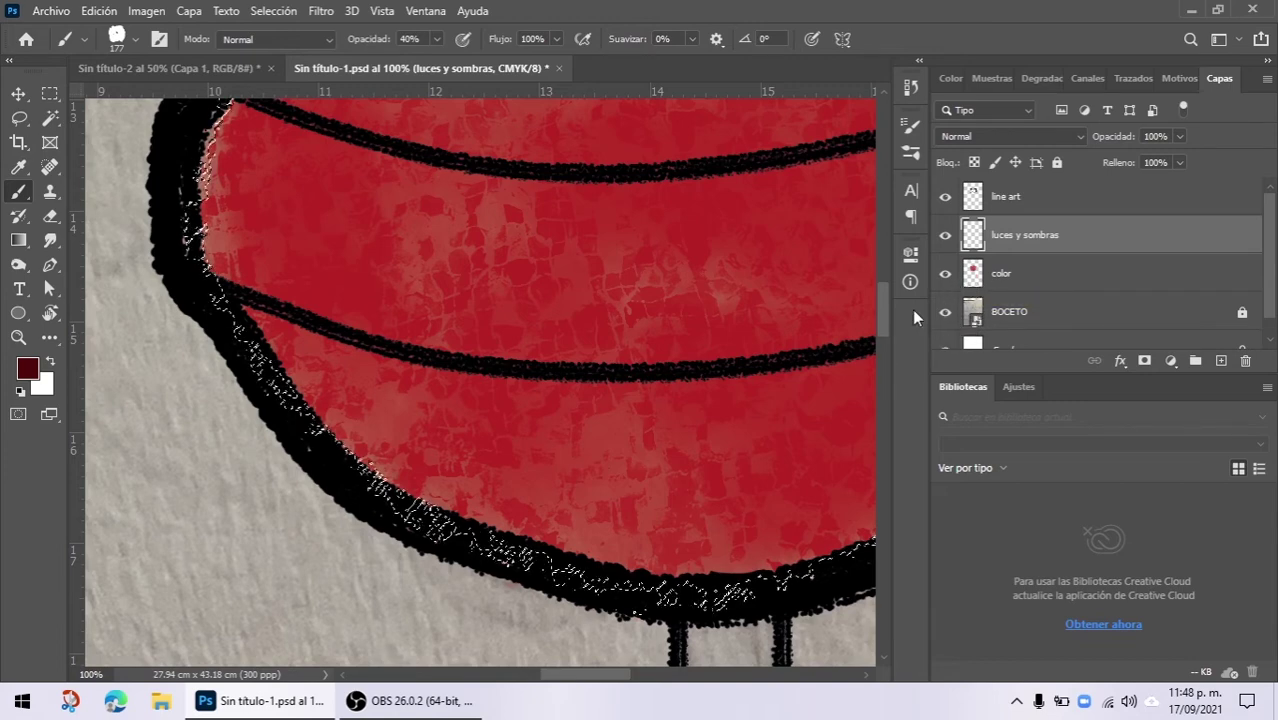
key("ctrl+minus")
key("ctrl+minus")
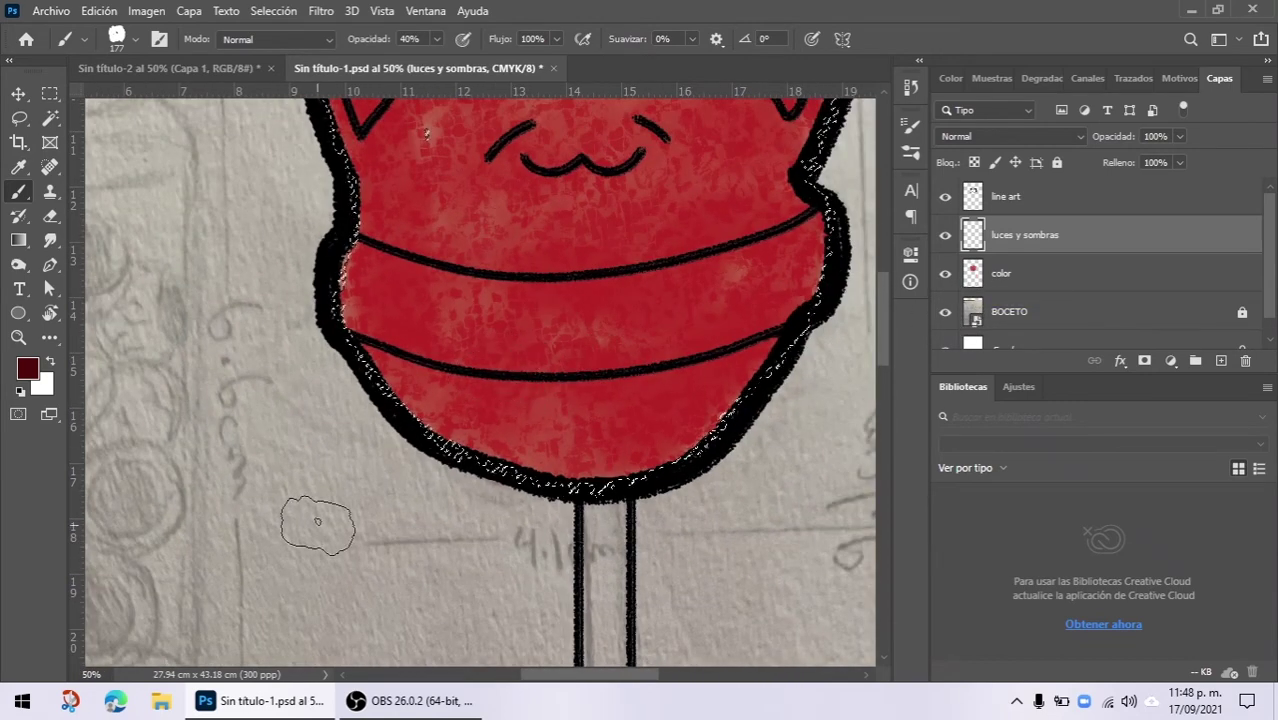
Step: Try dark red shading strokes over the lollipop's bands within the selection, and undo them
mouse_move(470, 340)
left_mouse_down()
mouse_move(540, 310)
mouse_move(700, 325)
mouse_move(780, 250)
mouse_move(560, 245)
left_mouse_up()
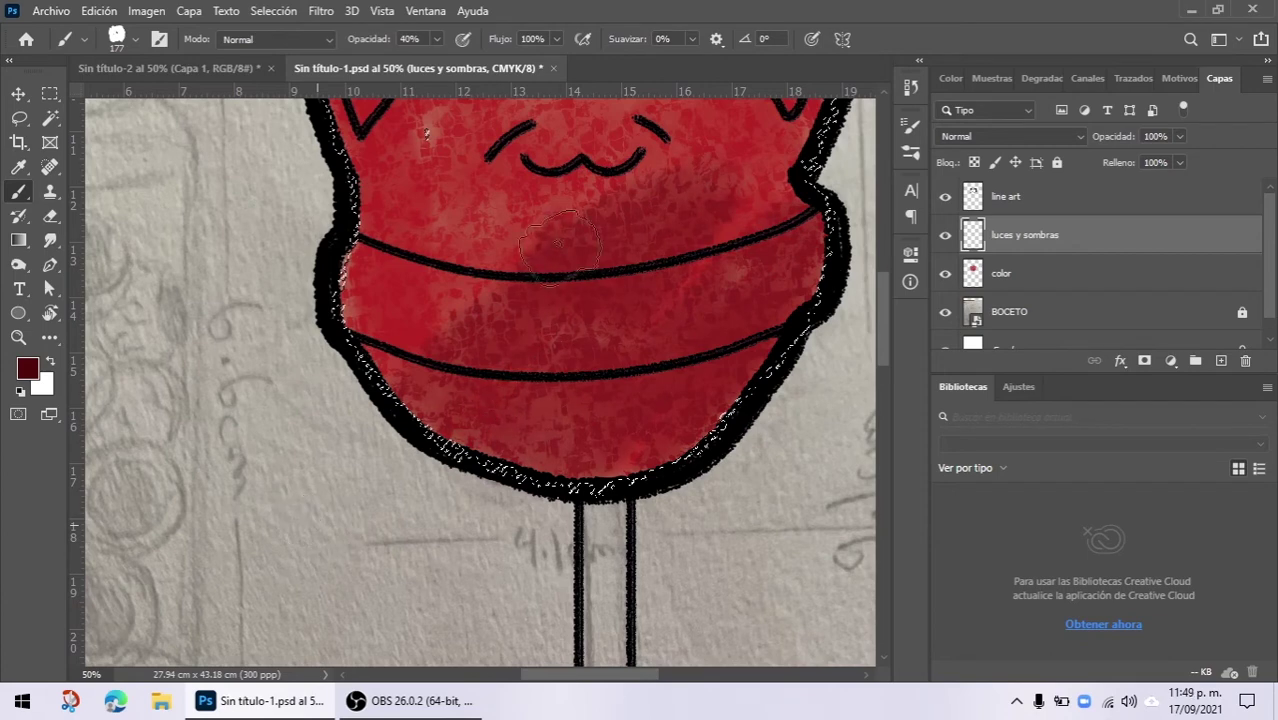
key("ctrl+z")
key("ctrl+z")
Step: Enlarge the brush to 309 px and shade the lollipop's left side and lower edge in dark red on luces y sombras
mouse_move(656, 305)
left_mouse_down()
mouse_move(523, 400)
mouse_move(535, 376)
left_mouse_up()
right_click(428, 428)
left_click_drag(610, 330, 634, 329)
left_click(197, 168)
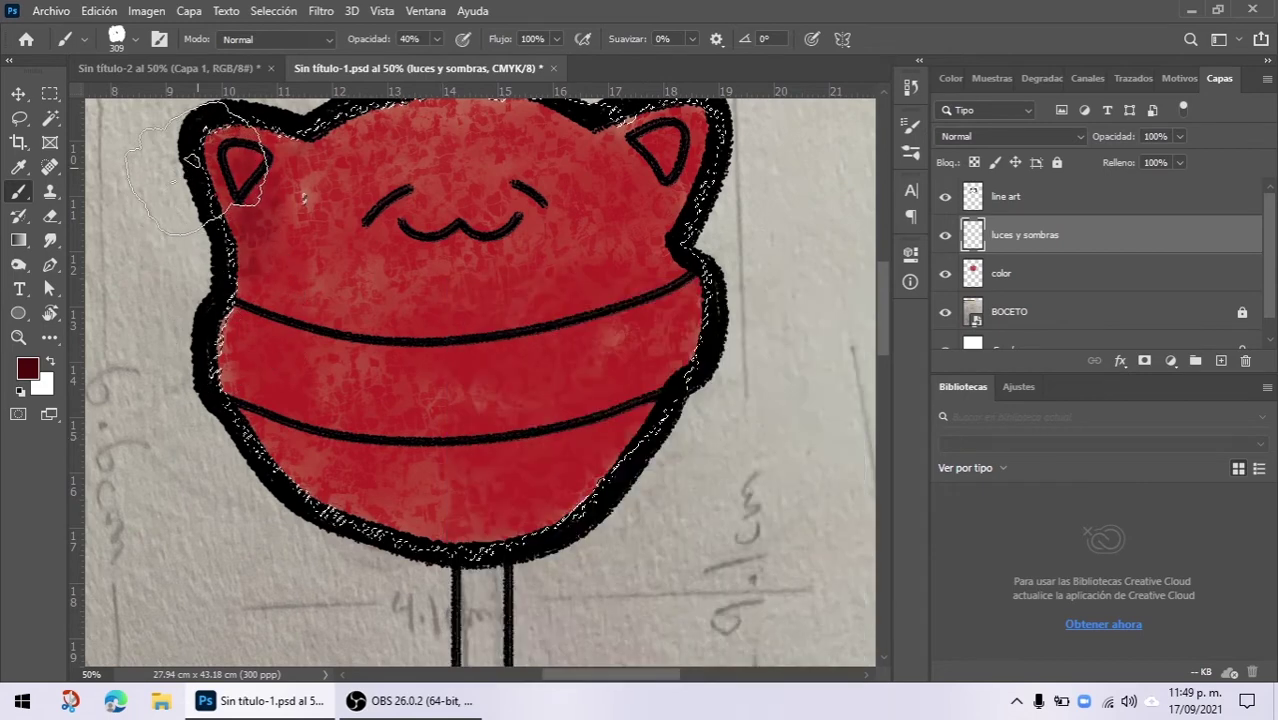
mouse_move(250, 390)
left_mouse_down()
mouse_move(330, 478)
mouse_move(462, 522)
mouse_move(292, 378)
left_mouse_up()
mouse_move(197, 168)
left_mouse_down()
mouse_move(240, 192)
mouse_move(249, 413)
left_mouse_up()
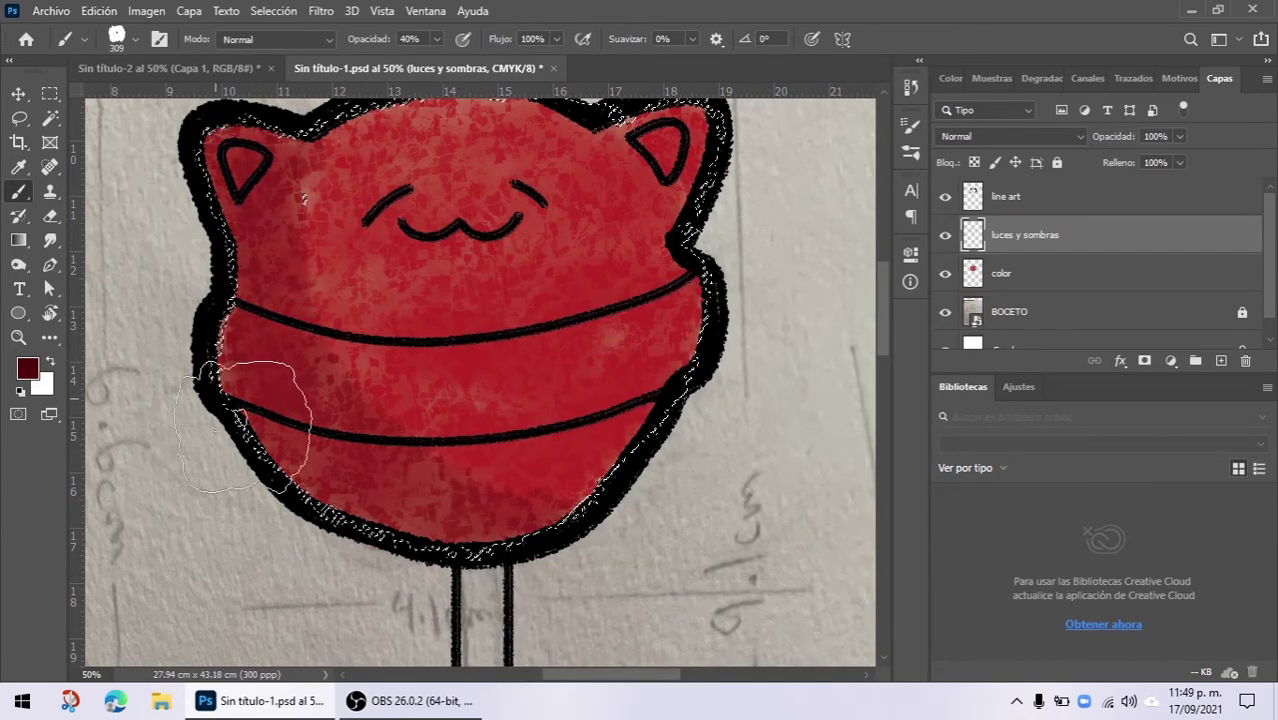
left_click(408, 445)
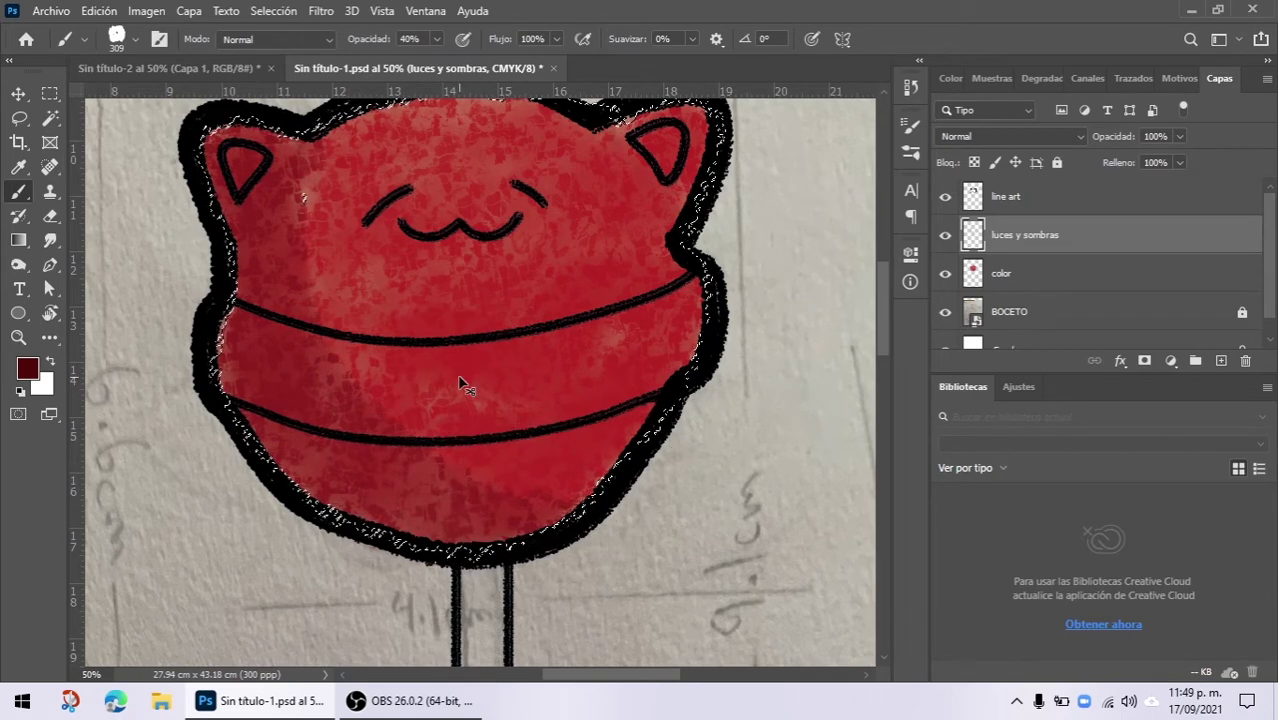
Step: Clear the selection, try a dark shading stroke along the lollipop's lower edge, and undo the stroke
key("ctrl+plus")
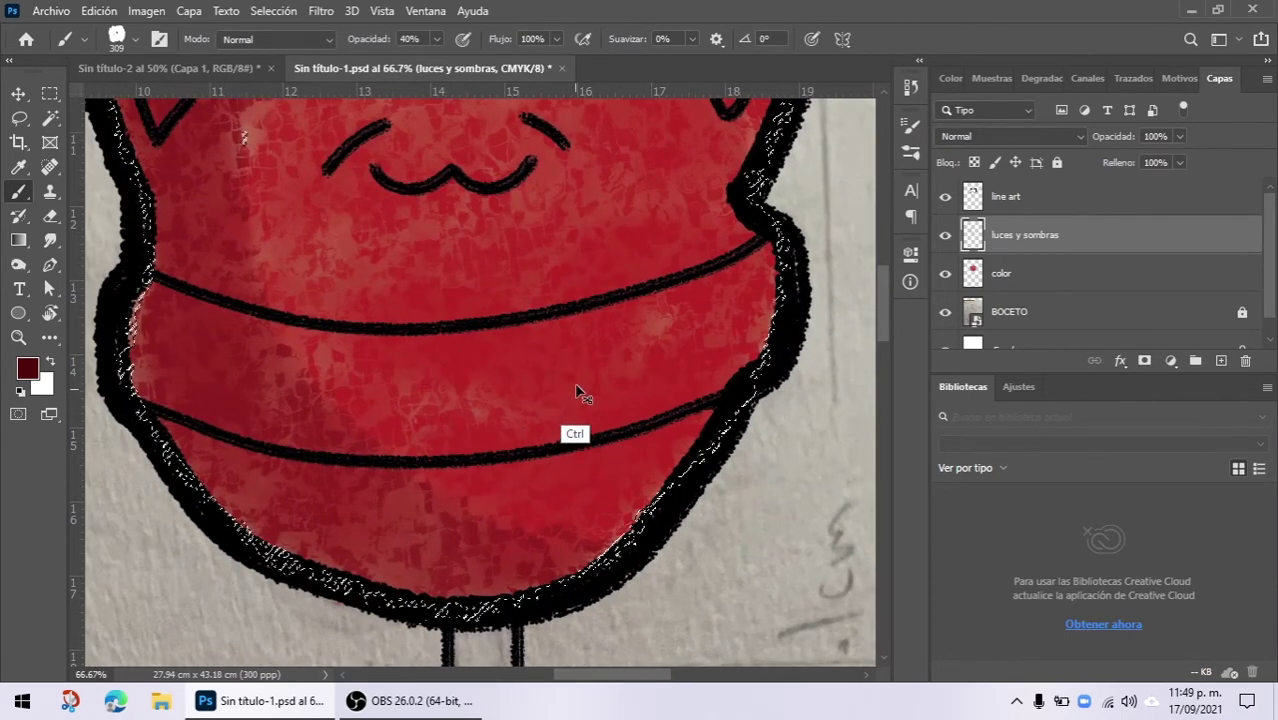
key("ctrl+d")
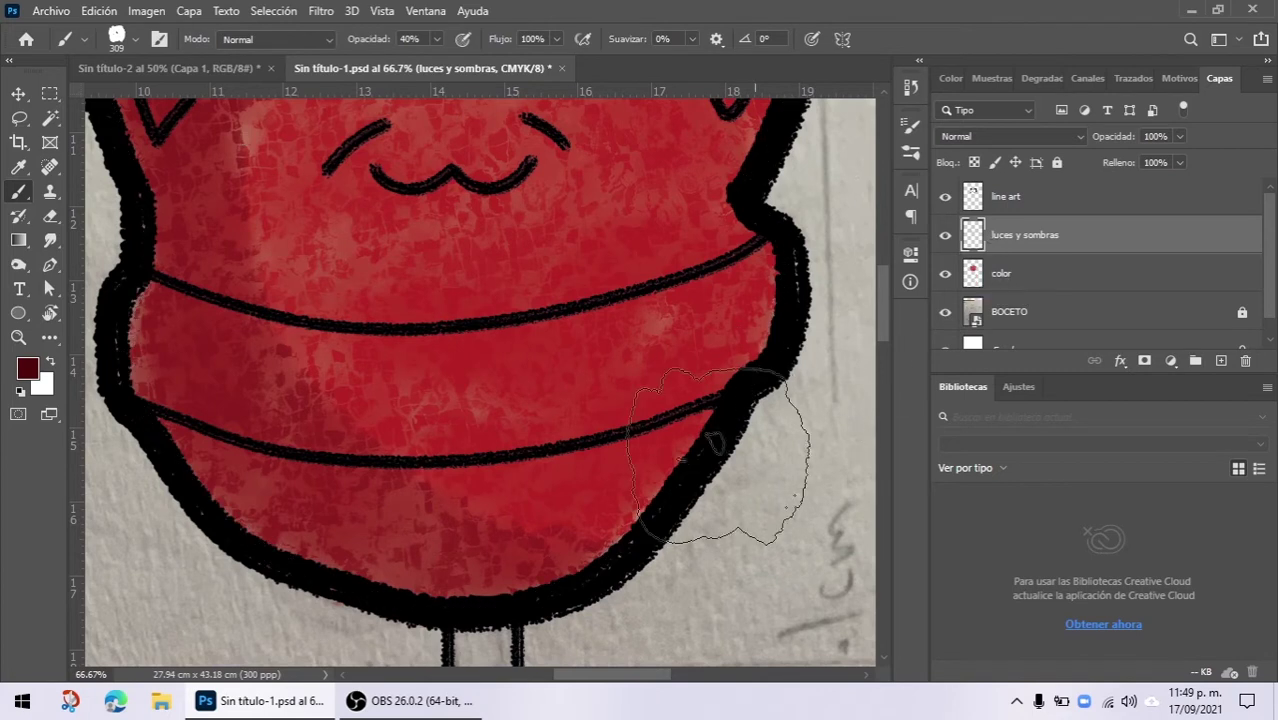
mouse_move(499, 531)
left_mouse_down()
mouse_move(590, 551)
mouse_move(625, 635)
left_mouse_up()
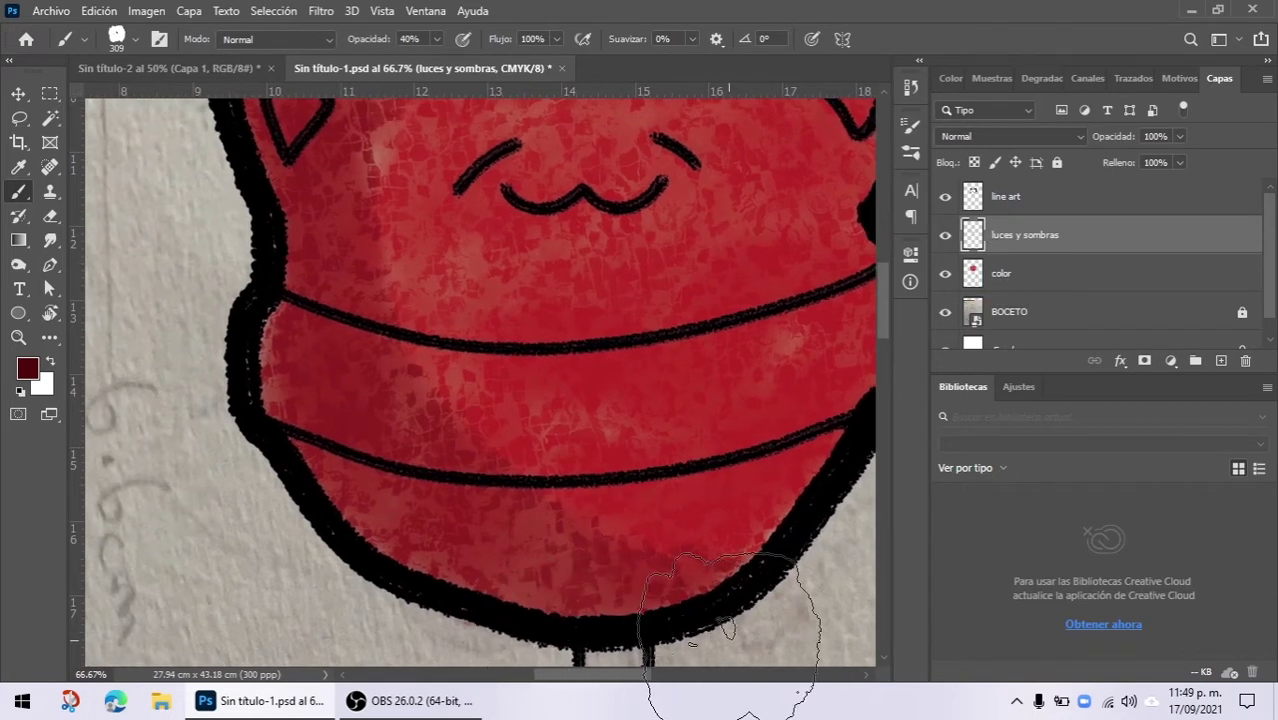
mouse_move(731, 634)
left_mouse_down()
mouse_move(602, 655)
mouse_move(405, 635)
left_mouse_up()
key("ctrl+z")
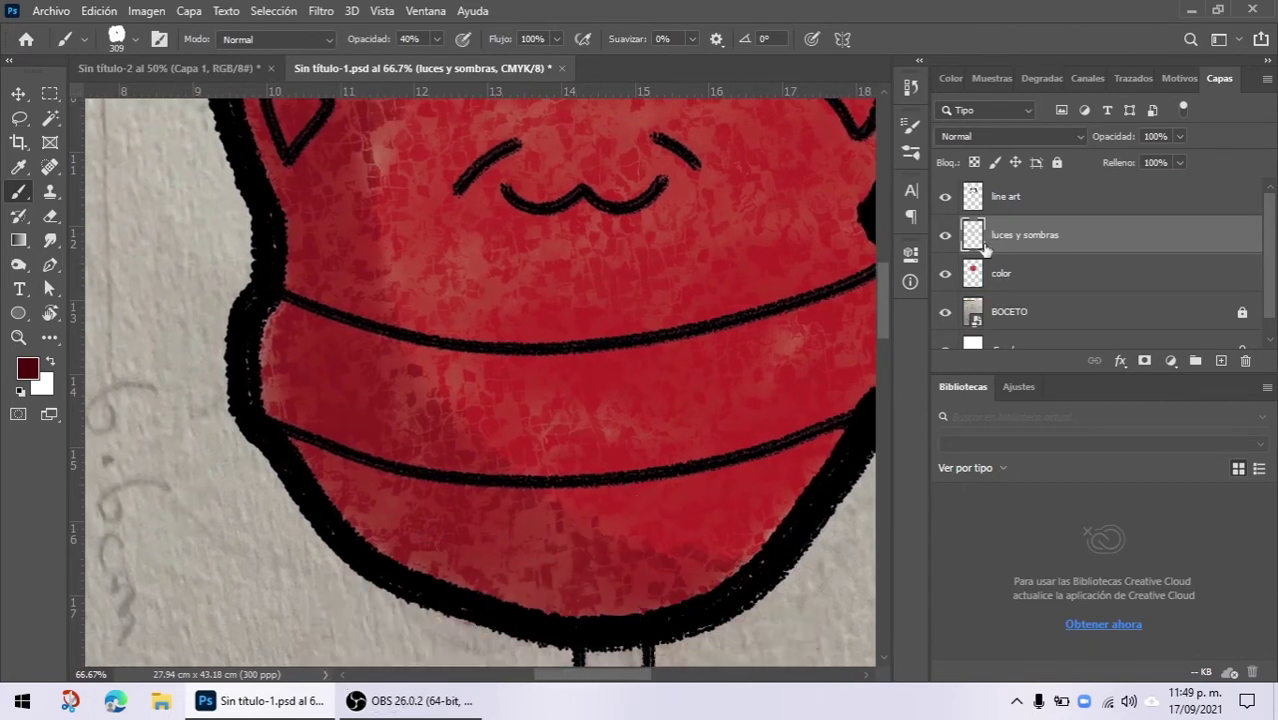
Step: Load the color layer's painted area as a selection again and make the luces y sombras layer active
left_click(640, 520, "ctrl")
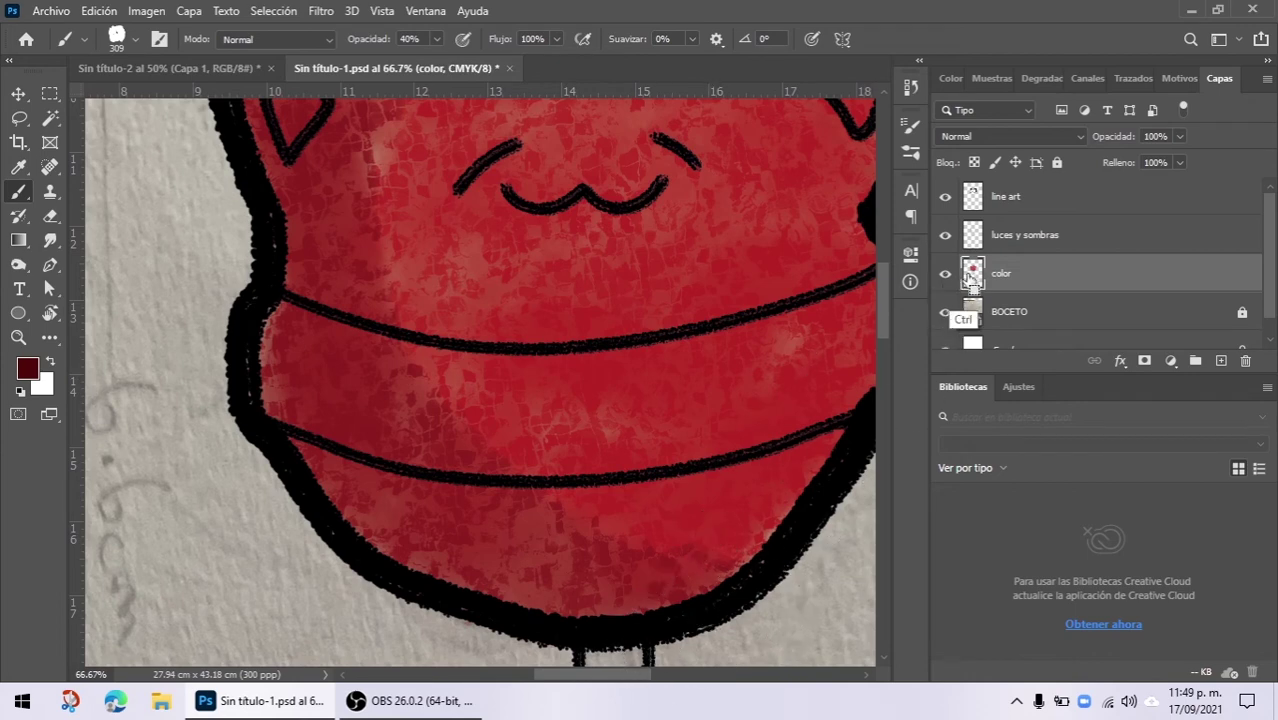
left_click(972, 273, "ctrl")
left_click(993, 243)
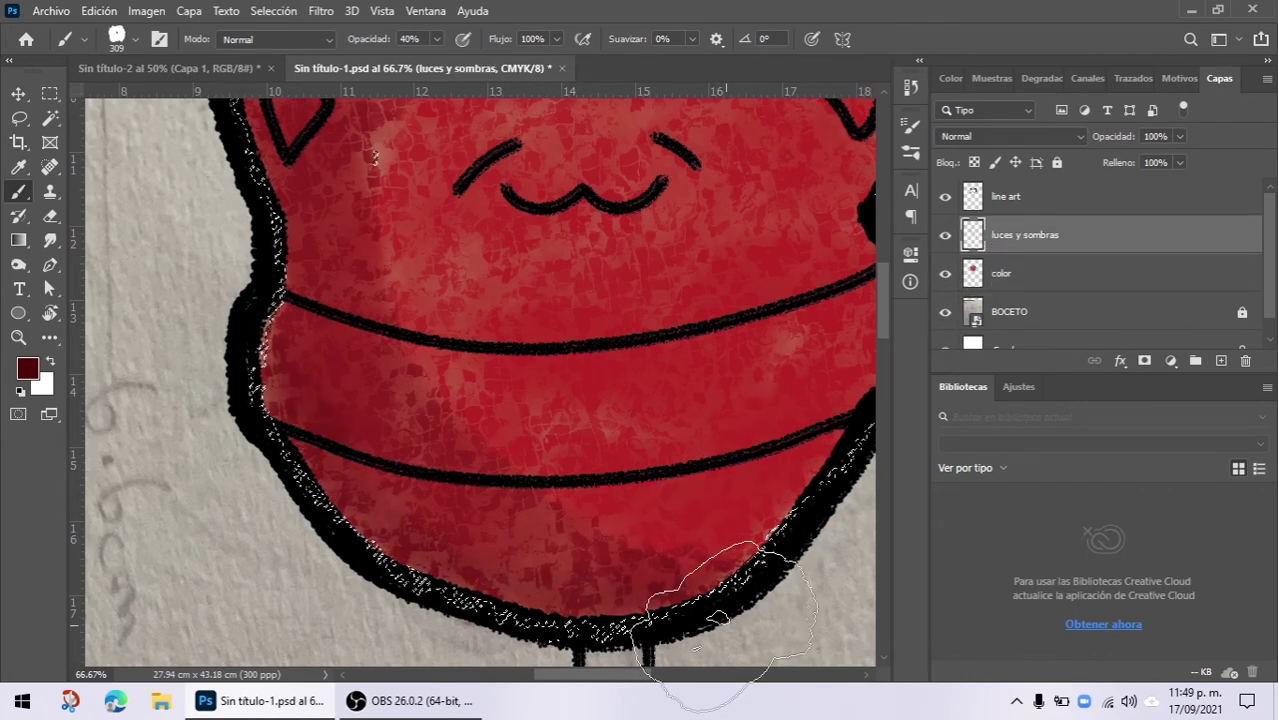
scroll(290, 490, "up", 4)
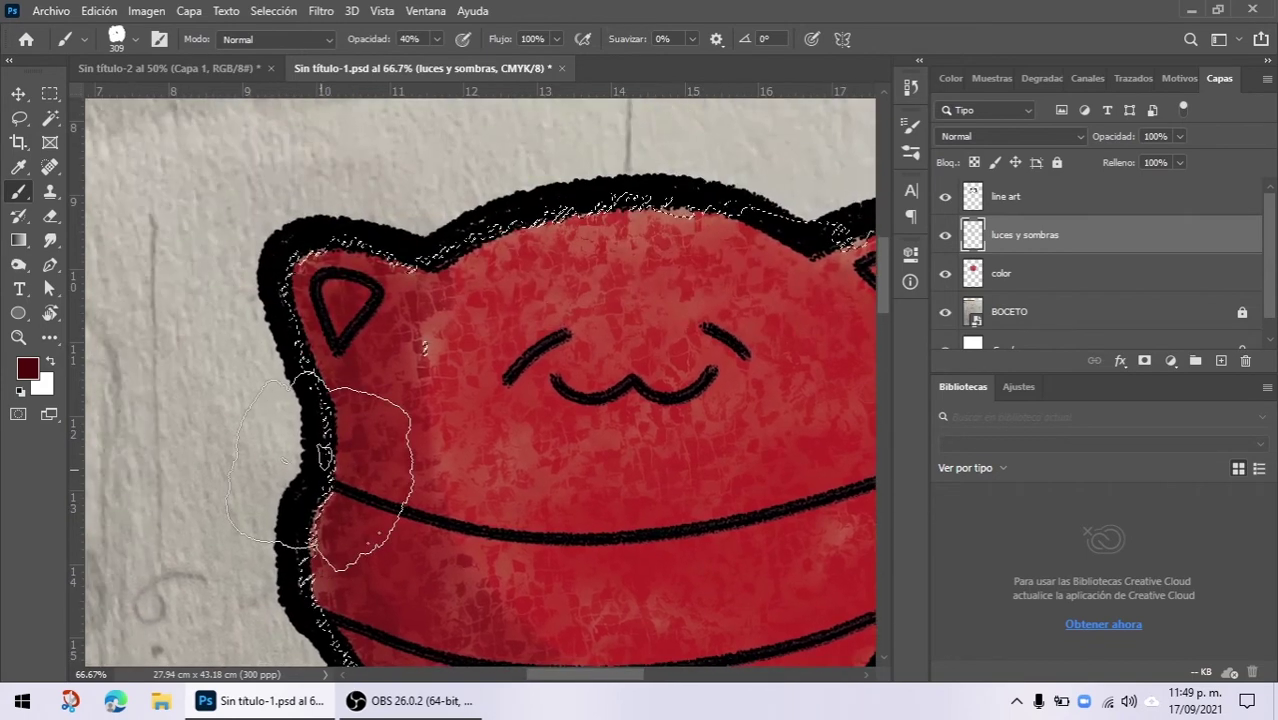
Step: Reduce the brush to 39 px and paint a dark red shadow just beneath the lollipop's lower band line
left_click_drag(408, 485, 374, 228)
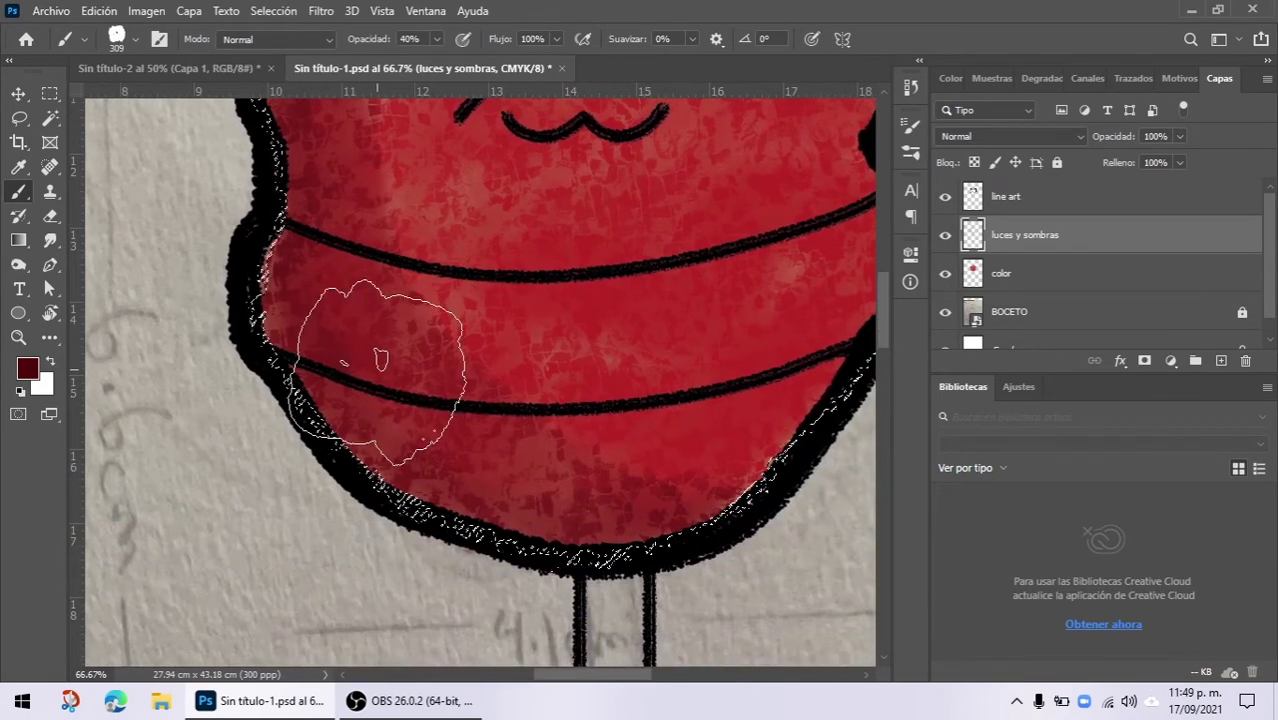
key("ctrl+plus")
right_click(309, 340)
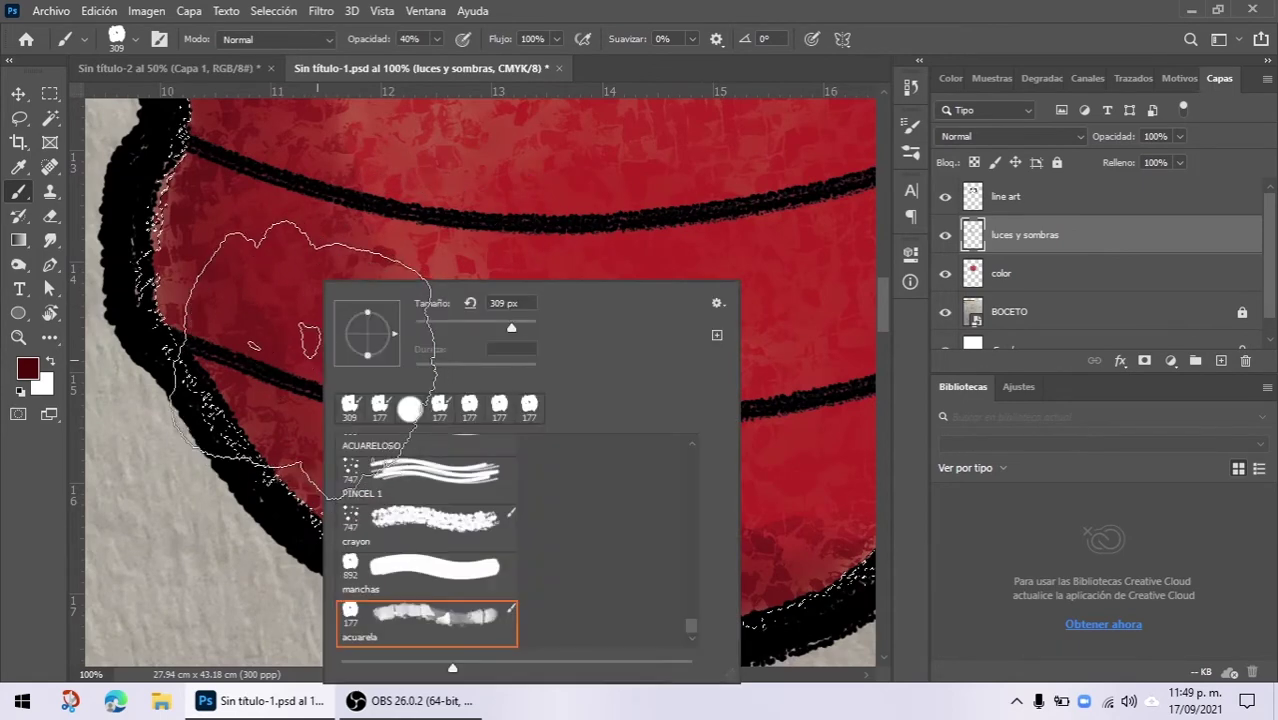
mouse_move(451, 321)
left_mouse_down()
mouse_move(428, 337)
mouse_move(347, 255)
left_mouse_up()
left_click(250, 400)
key("Return")
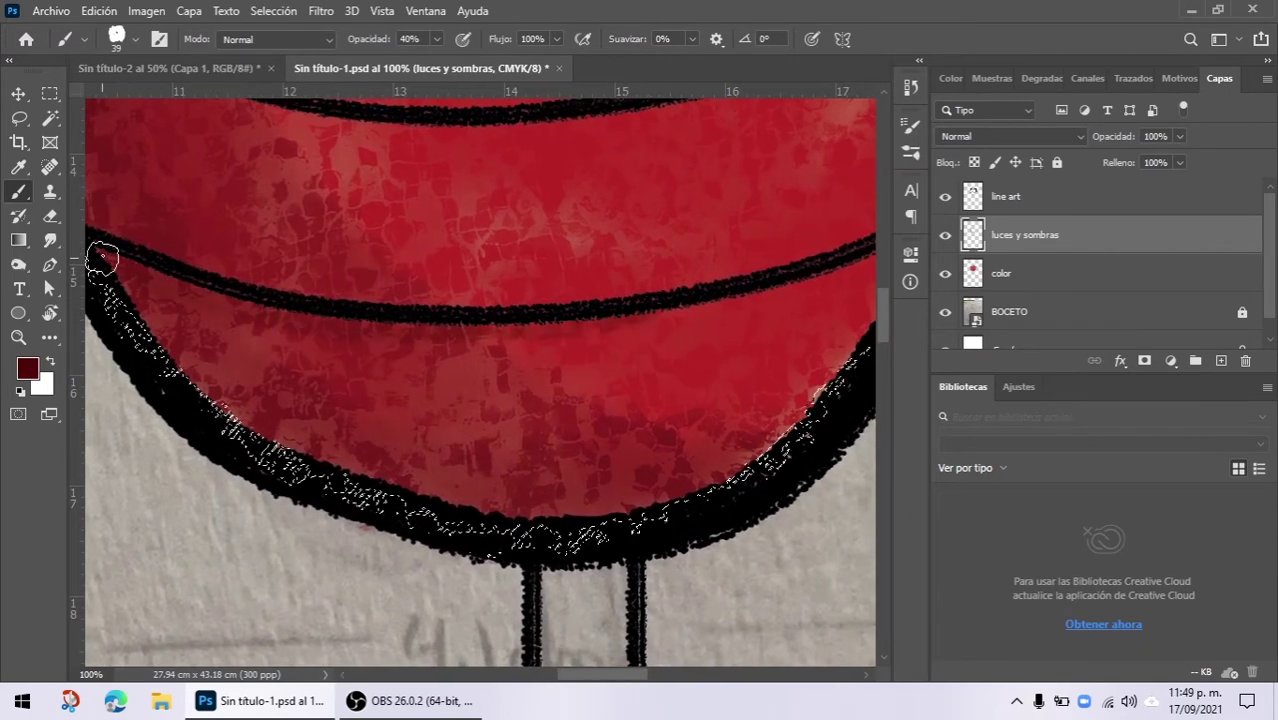
scroll(682, 331, "right", 3)
scroll(682, 331, "up", 1)
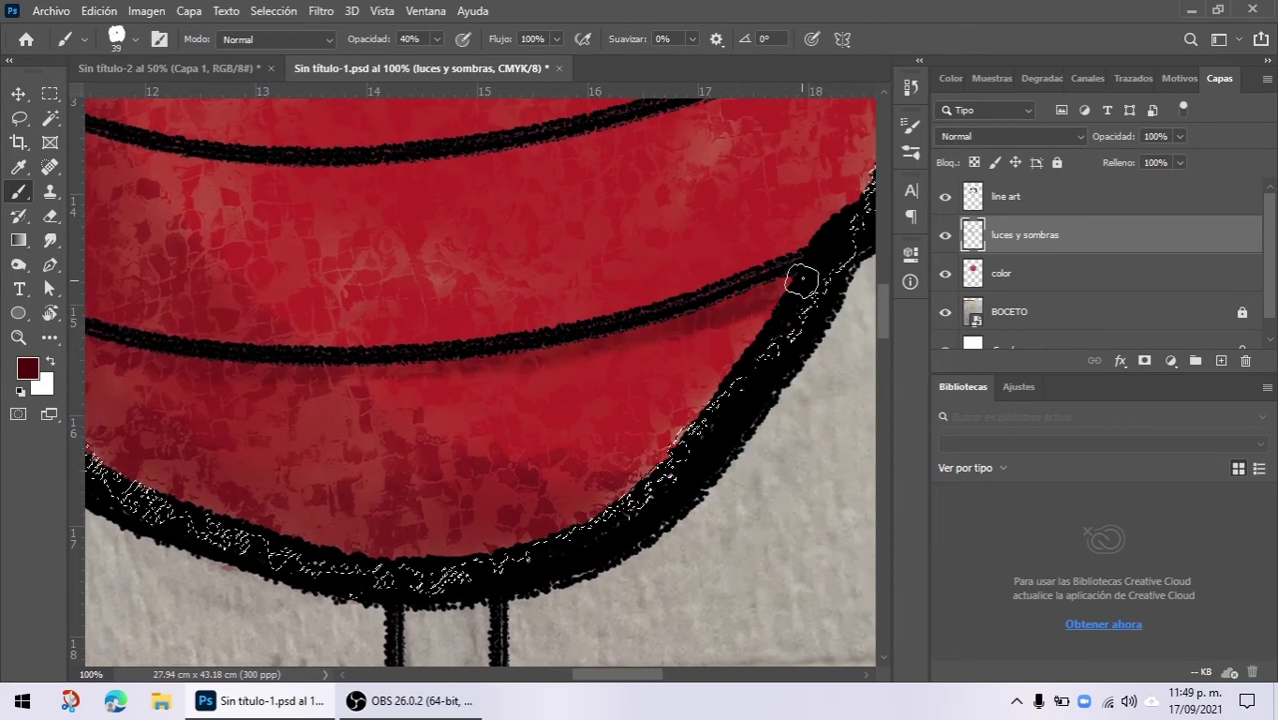
left_click_drag(280, 430, 459, 397)
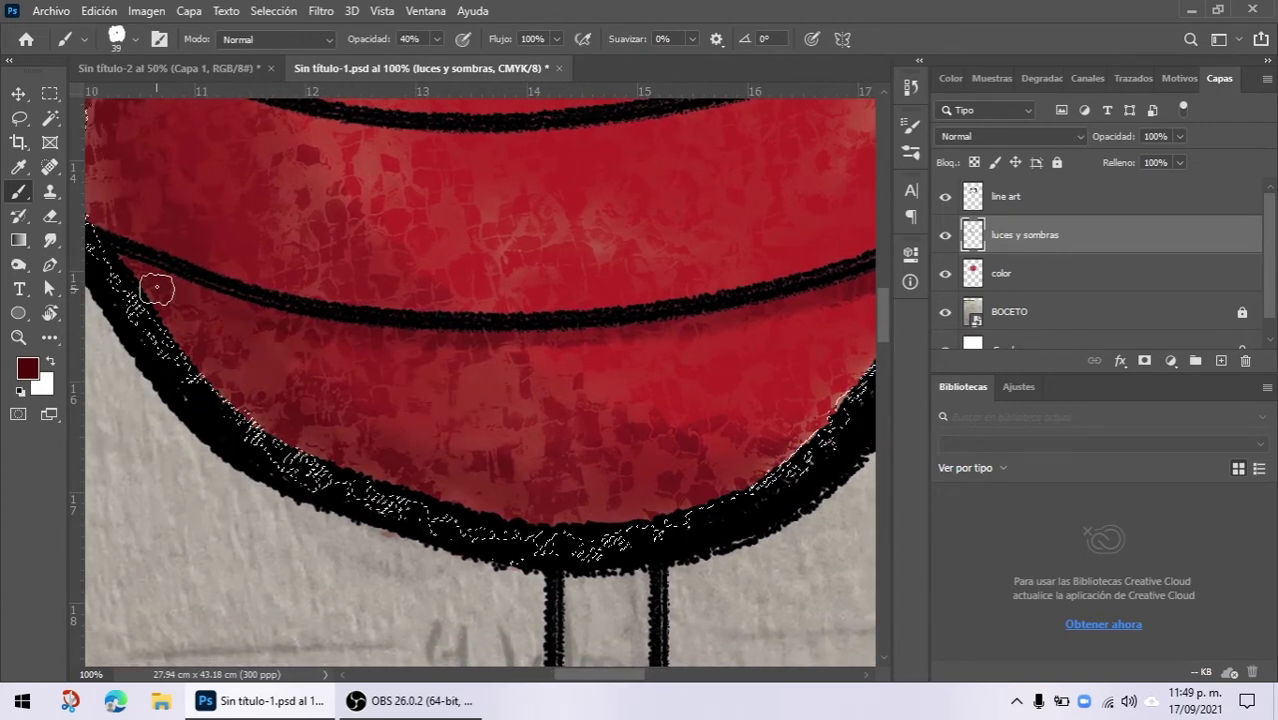
Step: Paint a dark red shadow just above the lollipop's upper band line, from one edge of the face to the other
left_click_drag(330, 248, 605, 436)
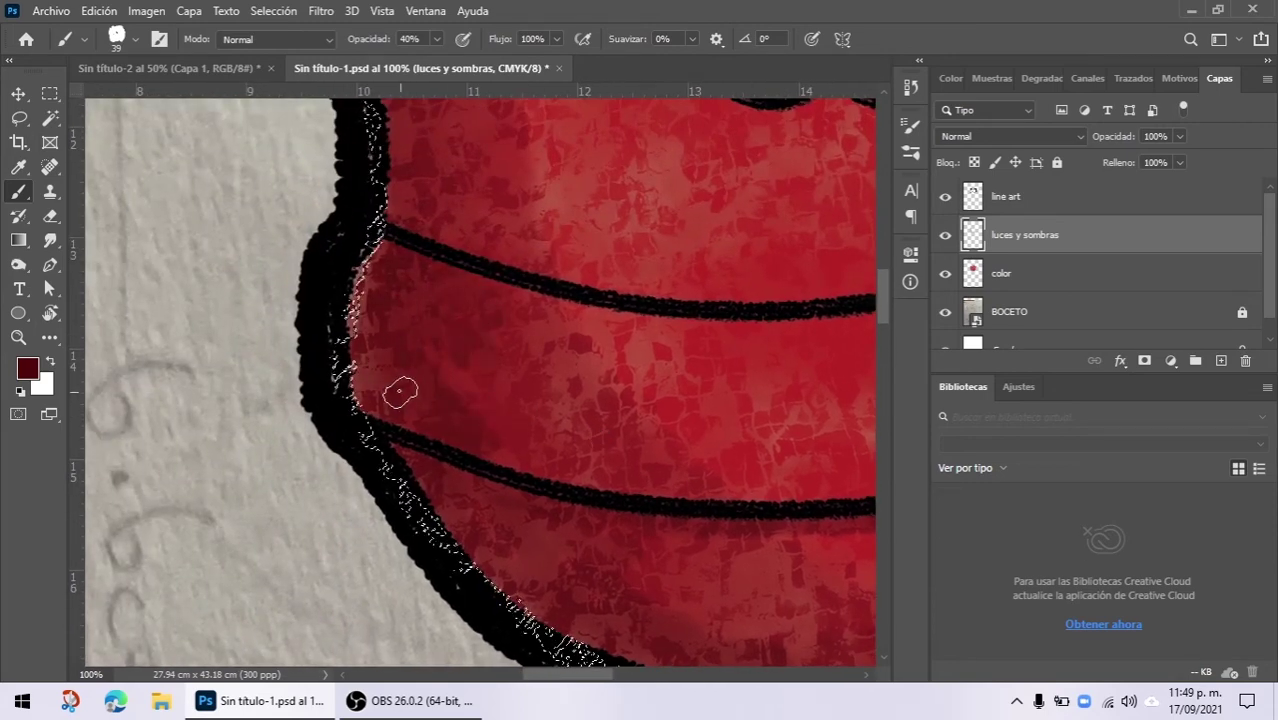
mouse_move(533, 331)
left_mouse_down()
mouse_move(533, 437)
mouse_move(585, 553)
left_mouse_up()
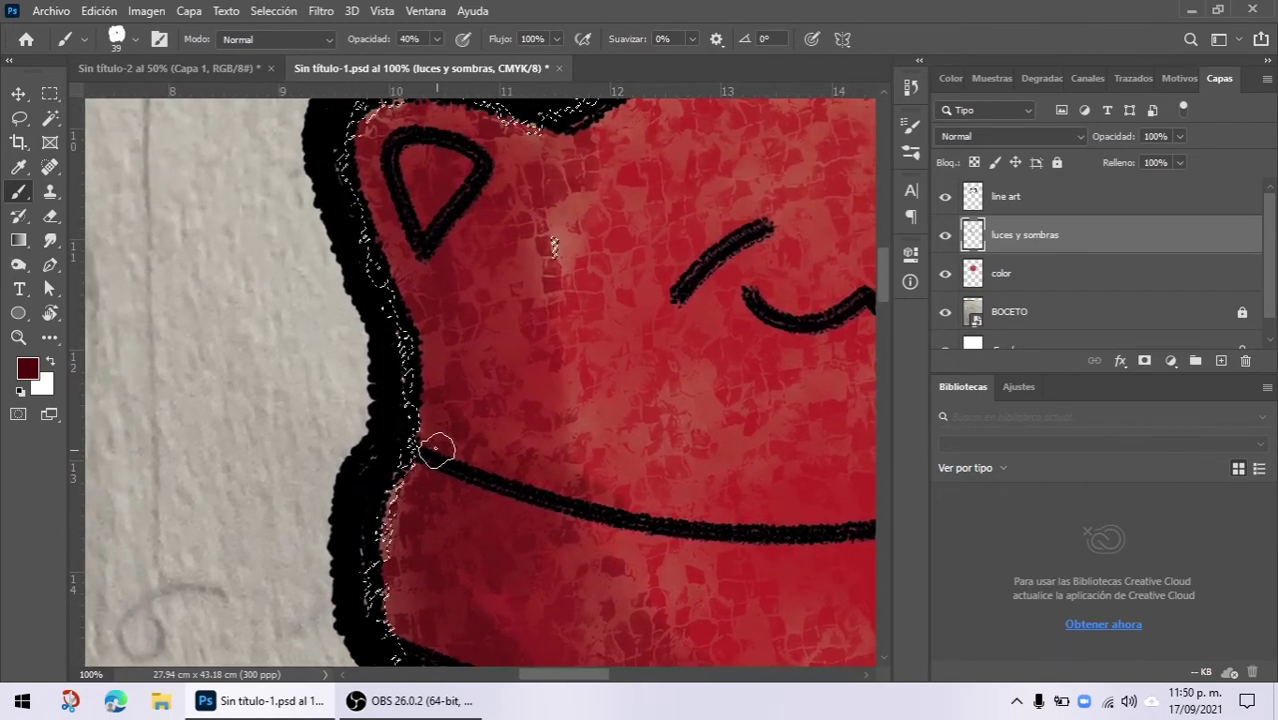
left_click_drag(682, 499, 431, 377)
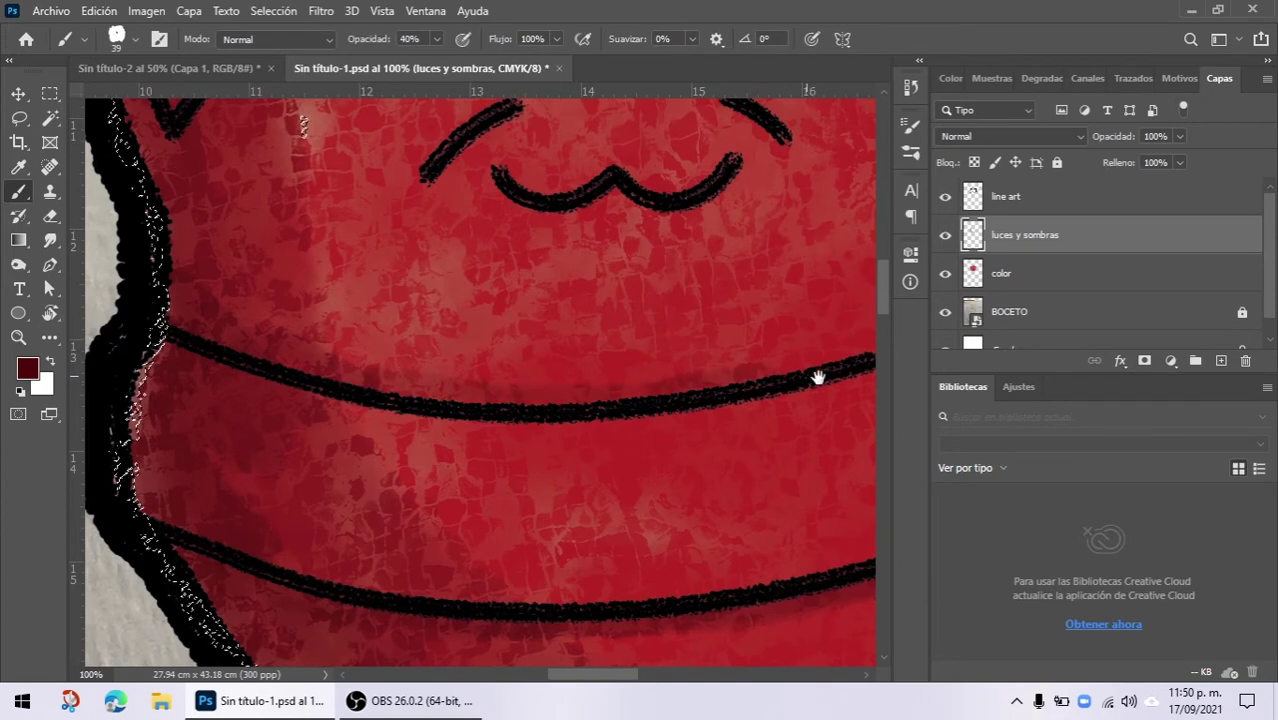
left_click_drag(819, 371, 553, 422)
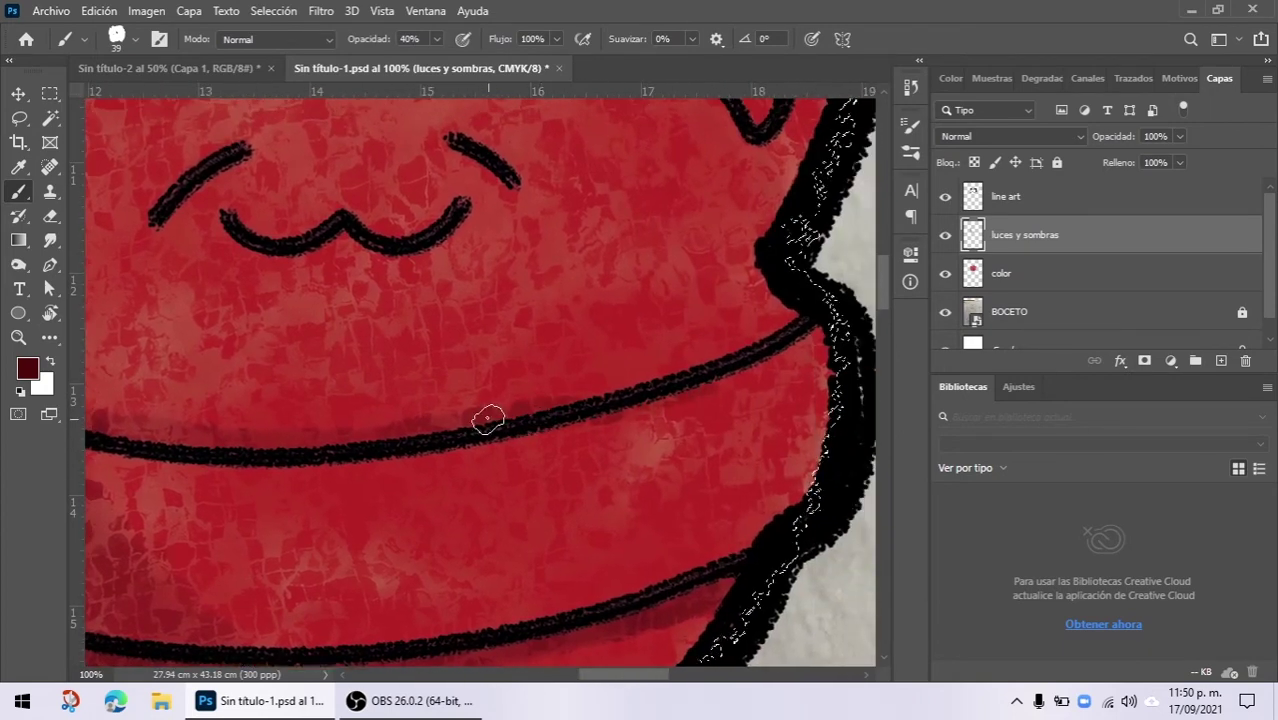
key("ctrl+minus")
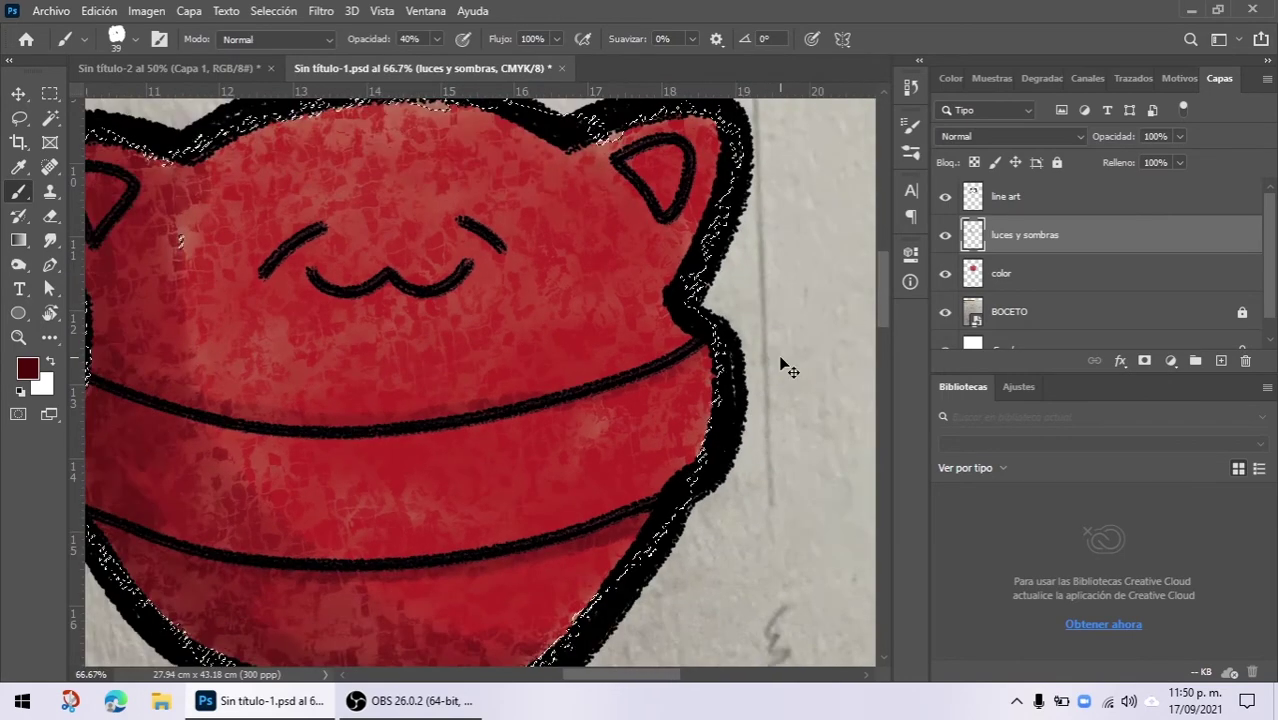
left_click_drag(362, 416, 522, 428)
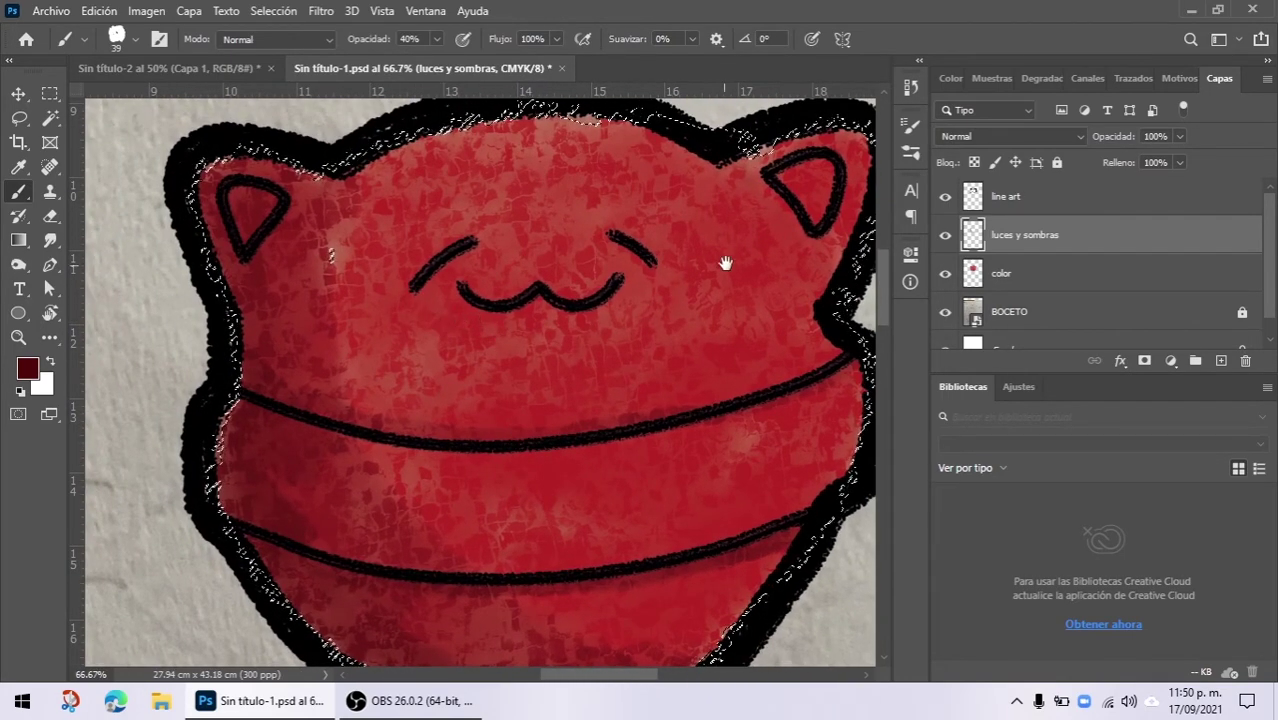
left_click_drag(719, 221, 719, 248)
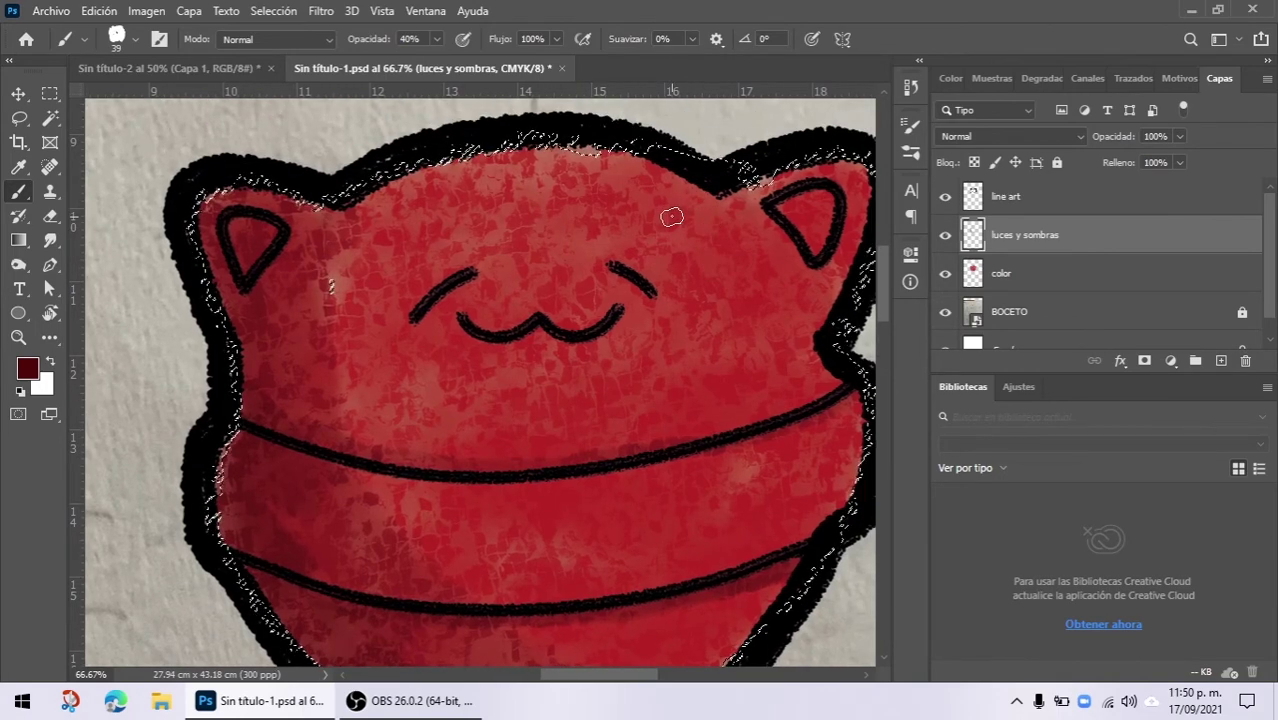
Step: Switch the brush to white at 100% opacity, try a highlight stroke beside the cat's right ear, and undo it
left_click(49, 363)
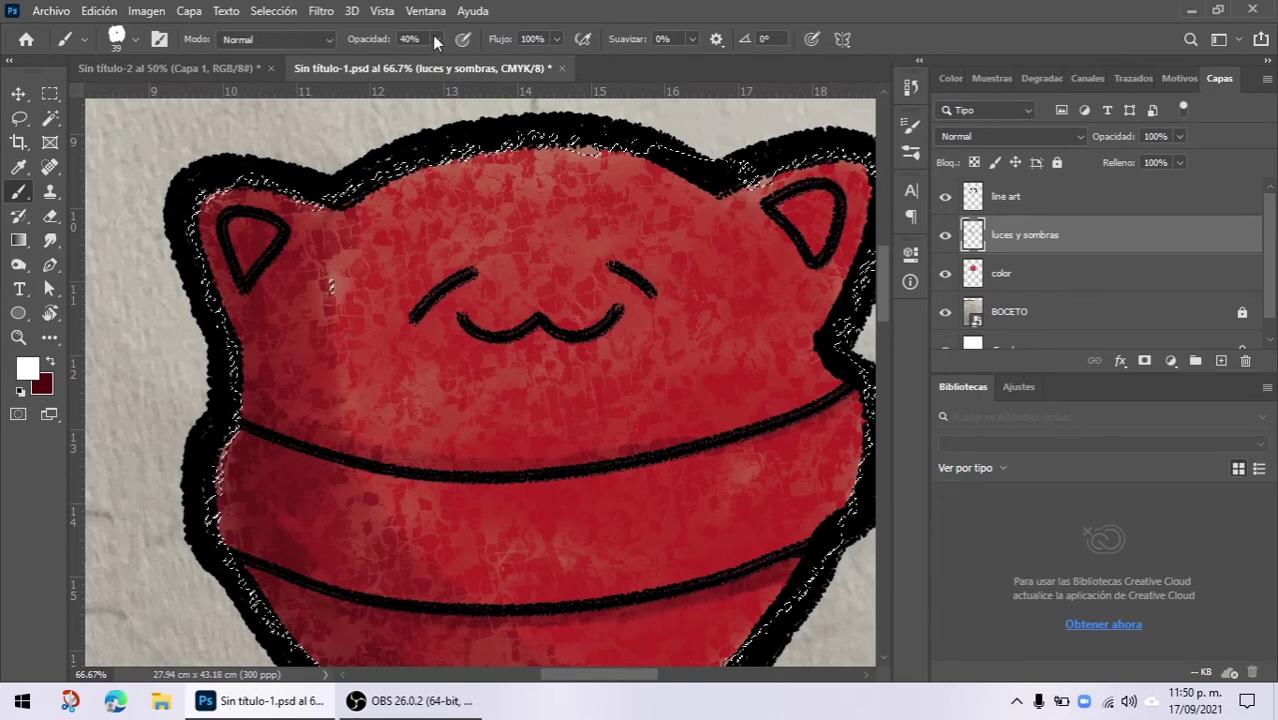
left_click(435, 39)
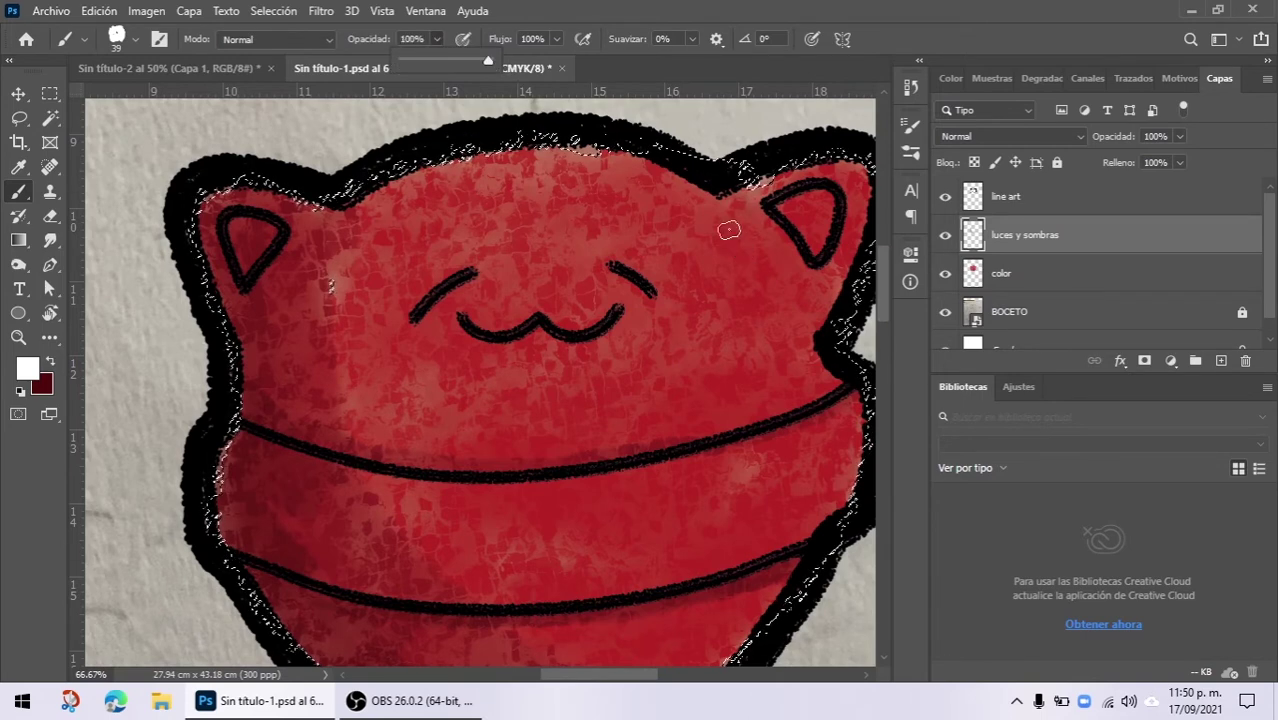
mouse_move(633, 188)
left_mouse_down()
mouse_move(685, 210)
mouse_move(745, 305)
left_mouse_up()
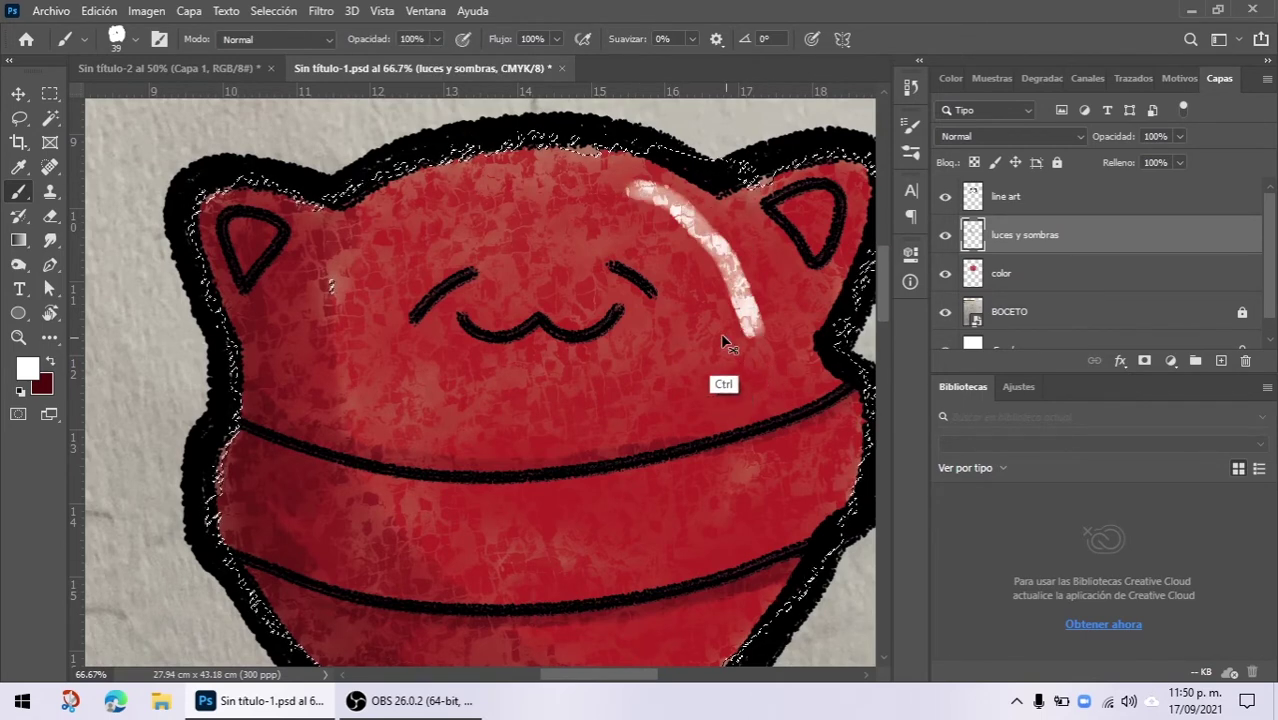
key("ctrl+z")
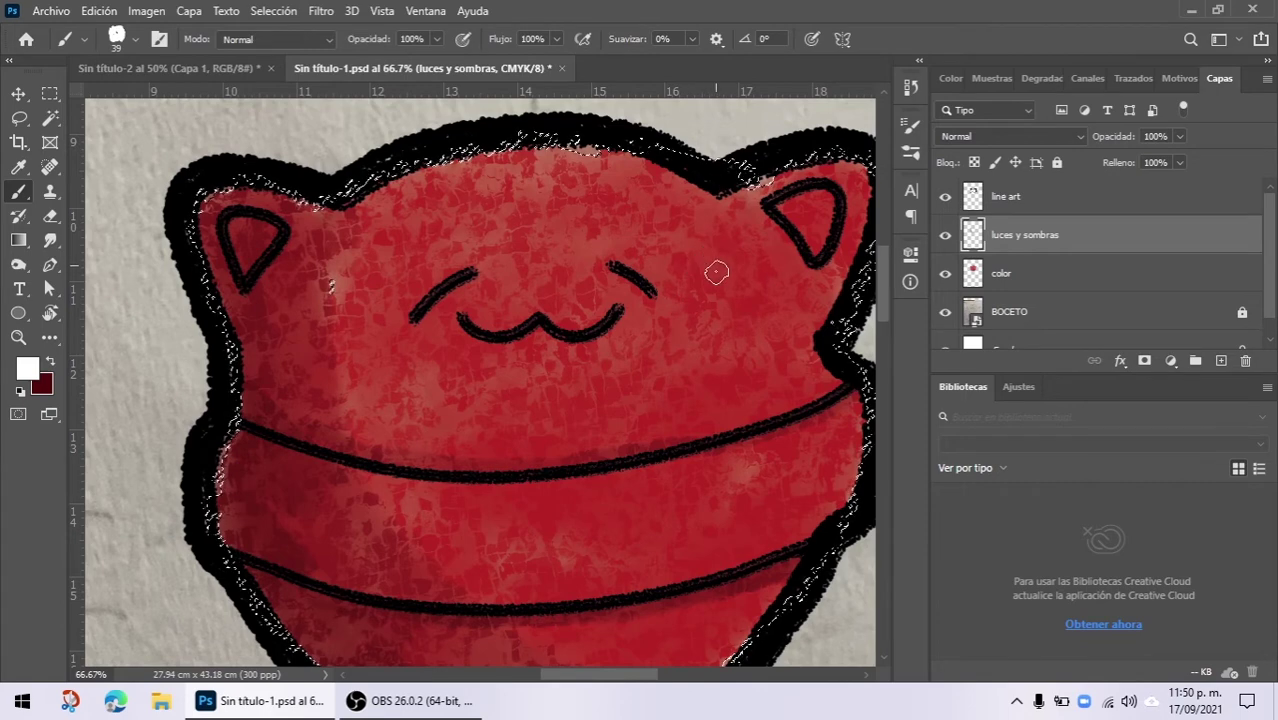
Step: Soften the brush texture by setting its contrast to -37 and its depth to 30%
right_click(705, 262)
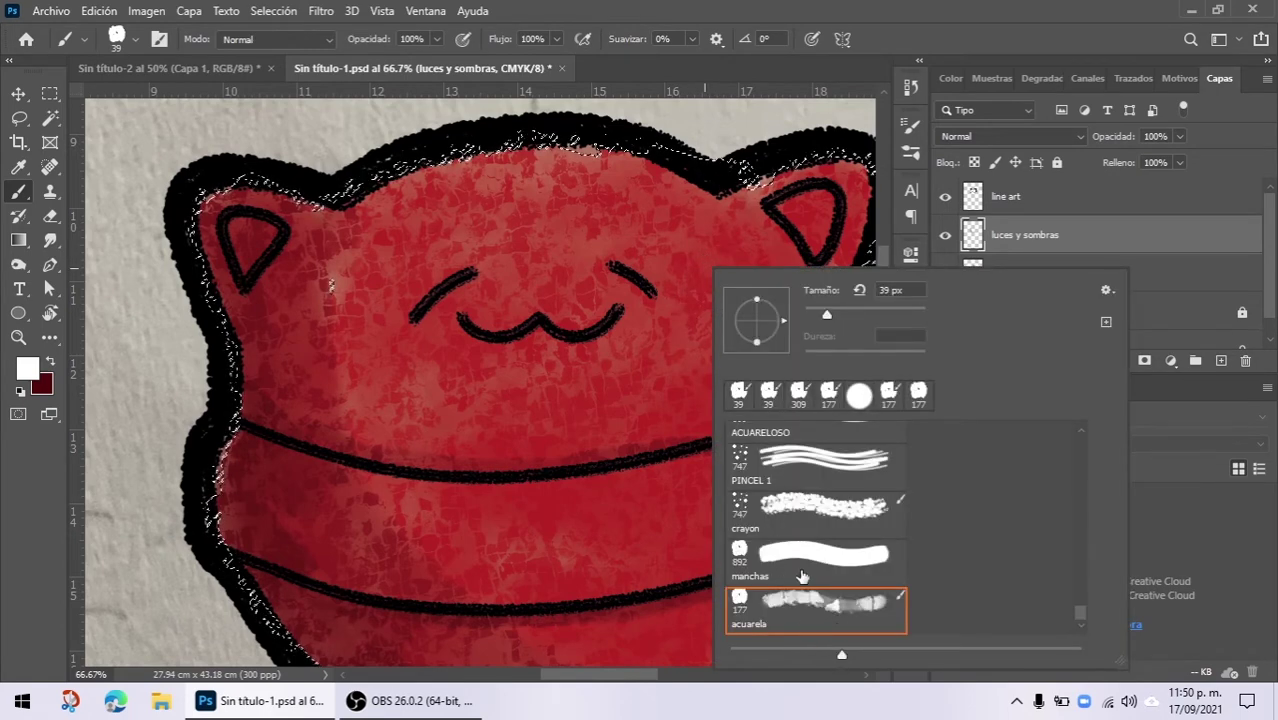
left_click(910, 128)
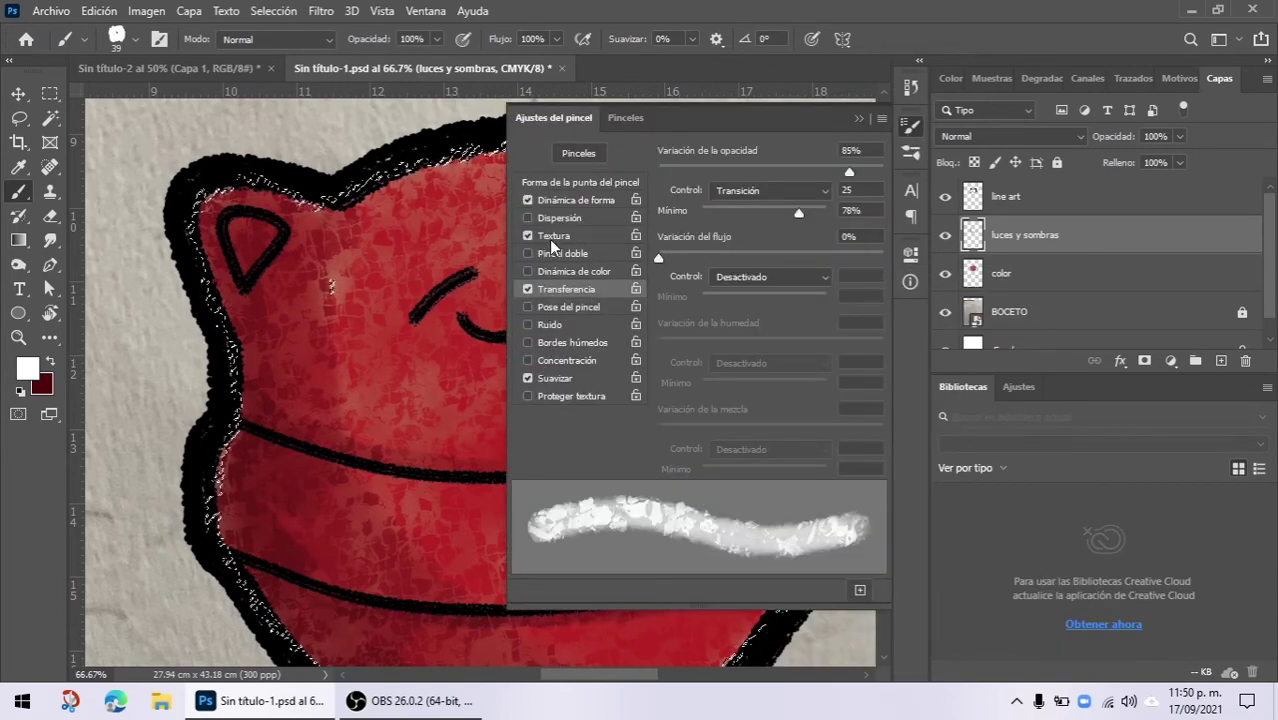
left_click(576, 237)
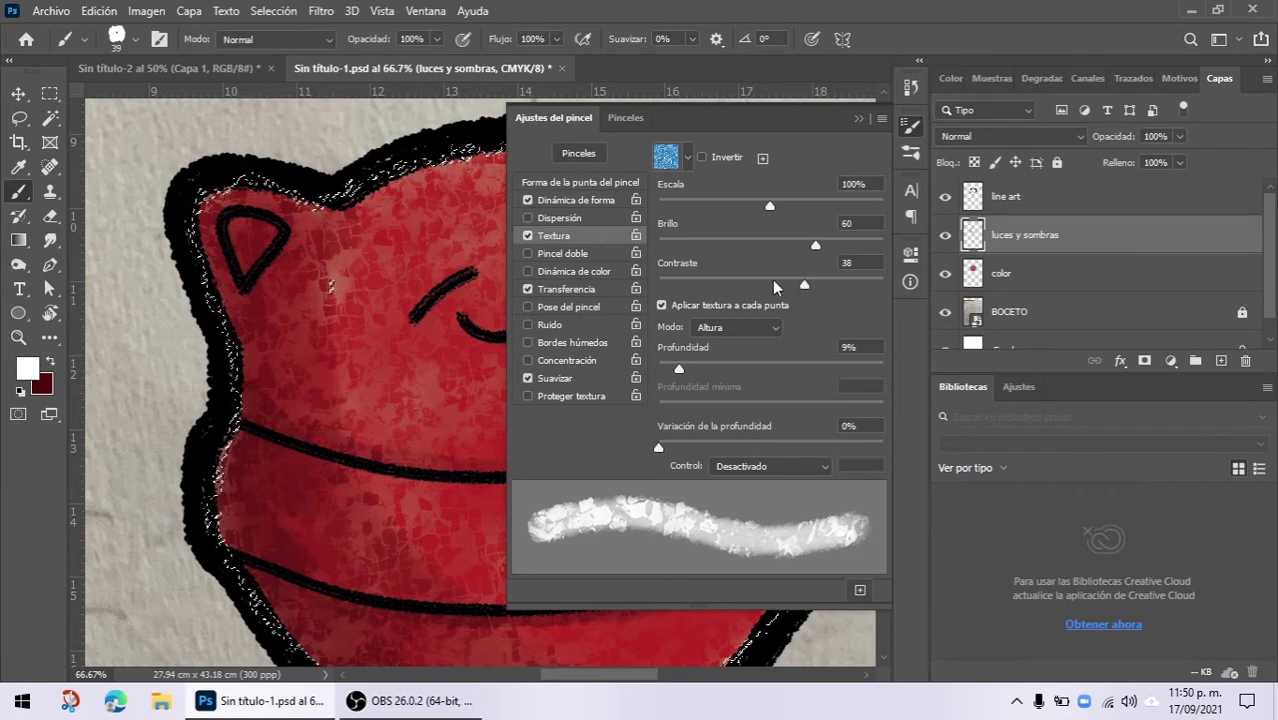
left_click_drag(775, 287, 697, 288)
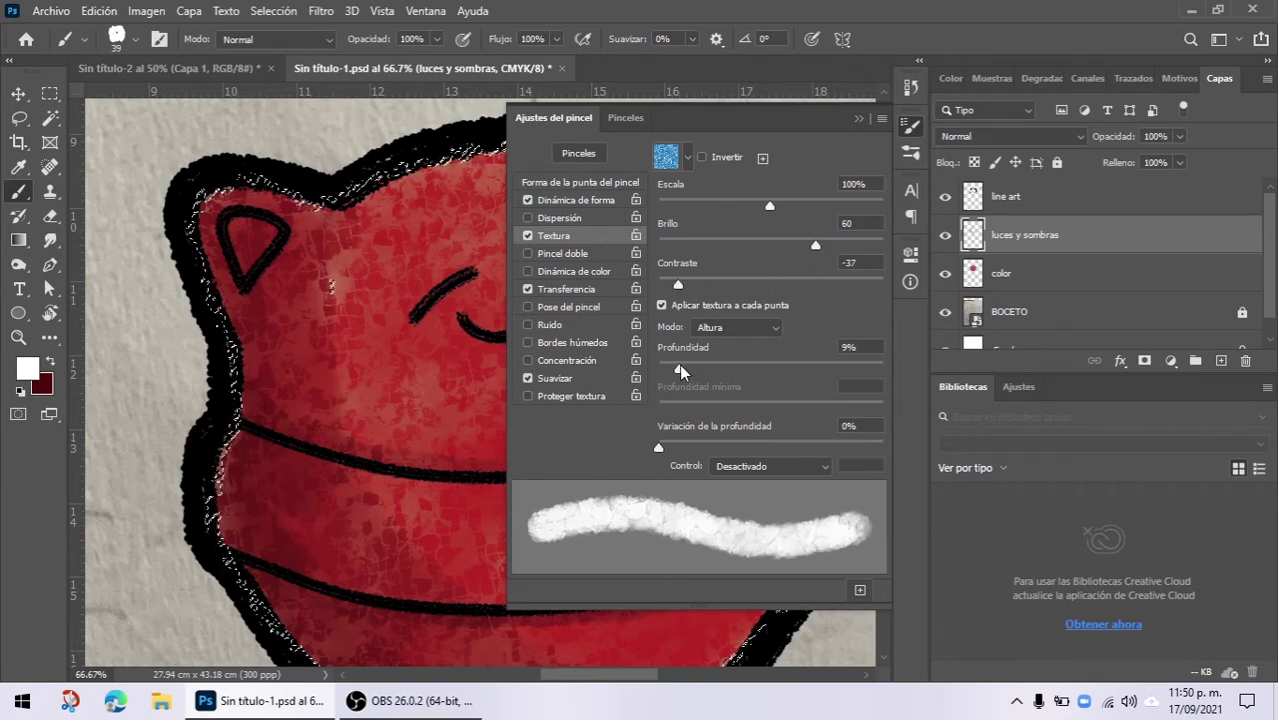
left_click_drag(680, 371, 722, 371)
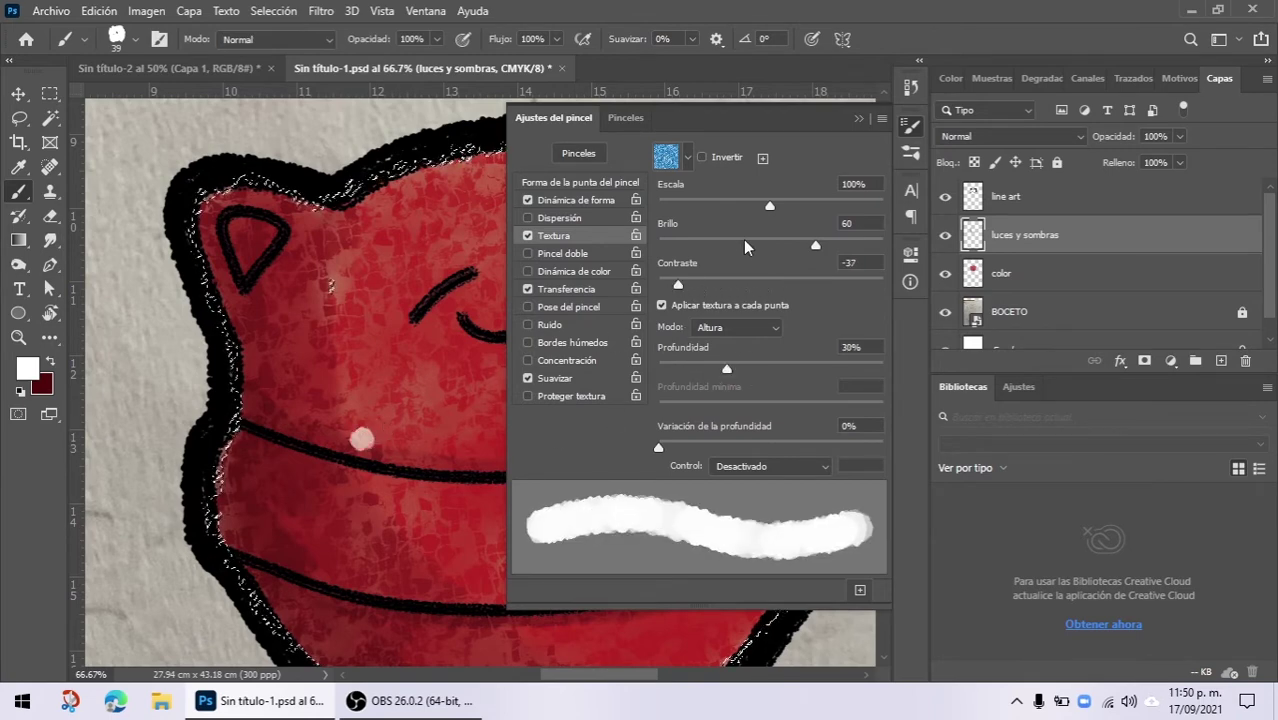
left_click(857, 119)
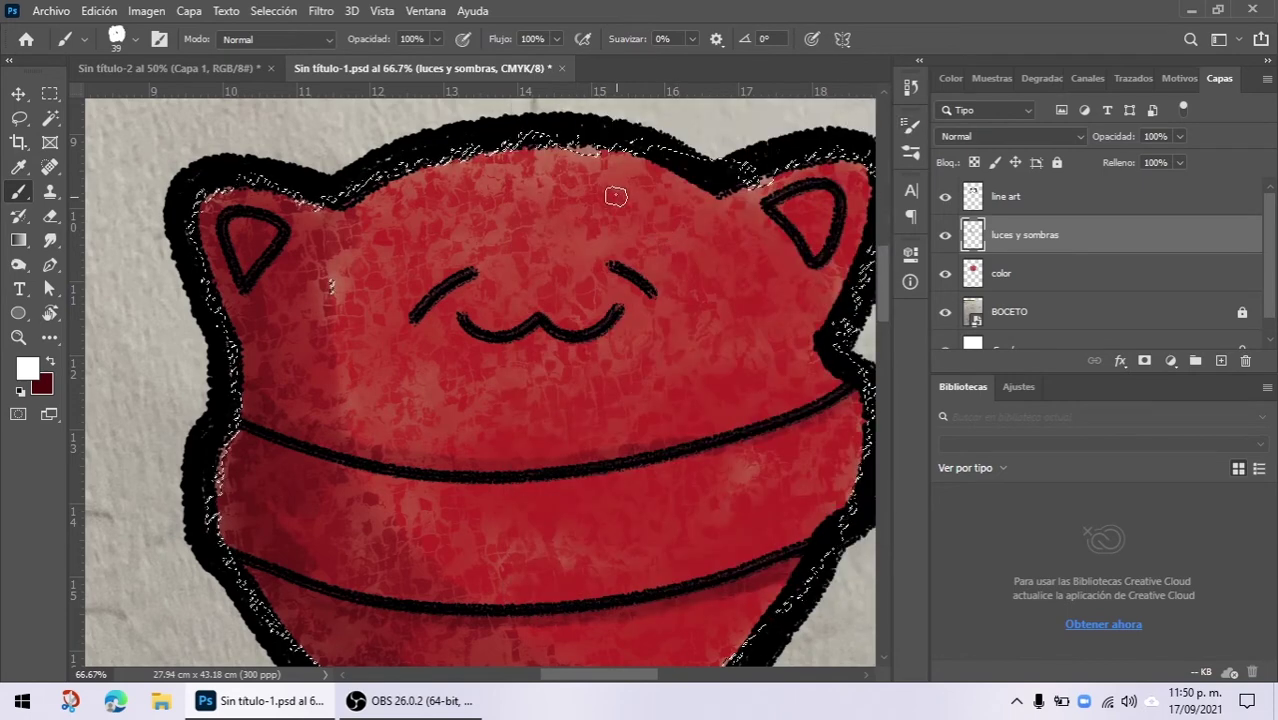
Step: Try two white highlight strokes on the head near the right ear, and undo both
left_click_drag(614, 194, 750, 265)
key("ctrl+z")
left_click_drag(598, 181, 685, 251)
key("ctrl+z")
Step: Set brush smoothing to 100% and paint a curved white highlight on the head between the right eye and ear
left_click(691, 39)
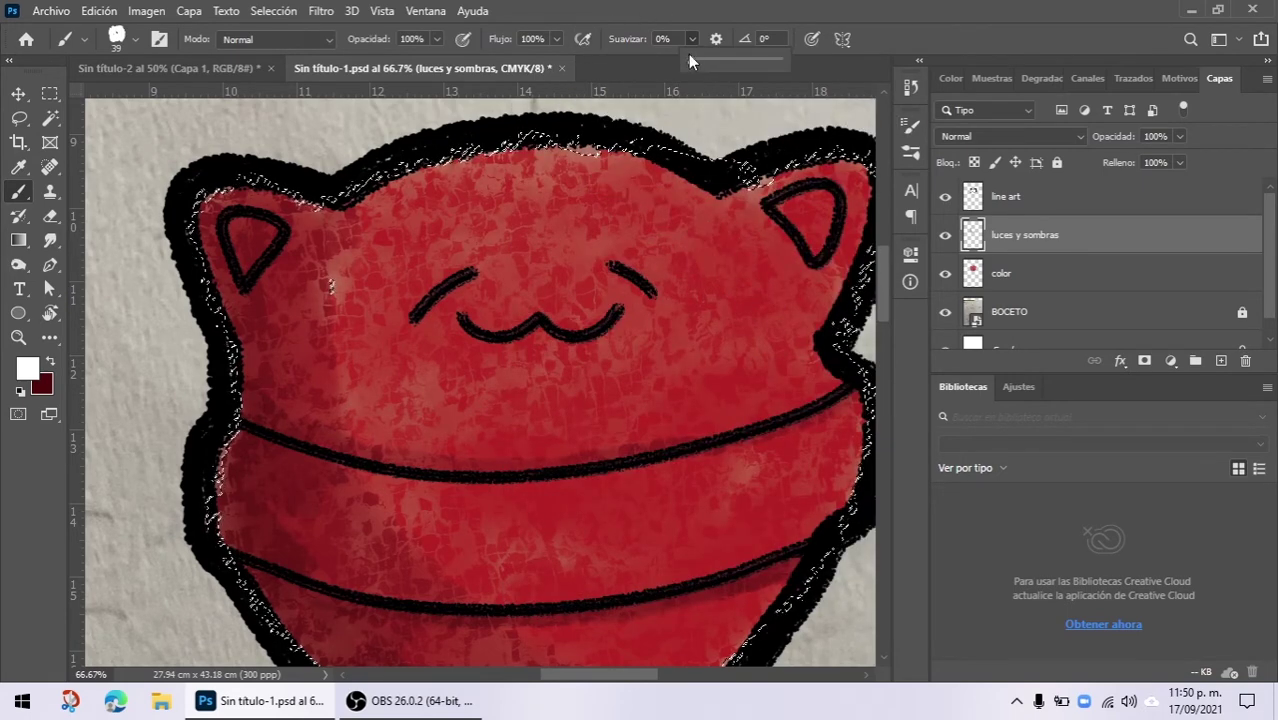
left_click_drag(689, 59, 777, 60)
mouse_move(610, 200)
left_mouse_down()
mouse_move(705, 237)
mouse_move(768, 294)
left_mouse_up()
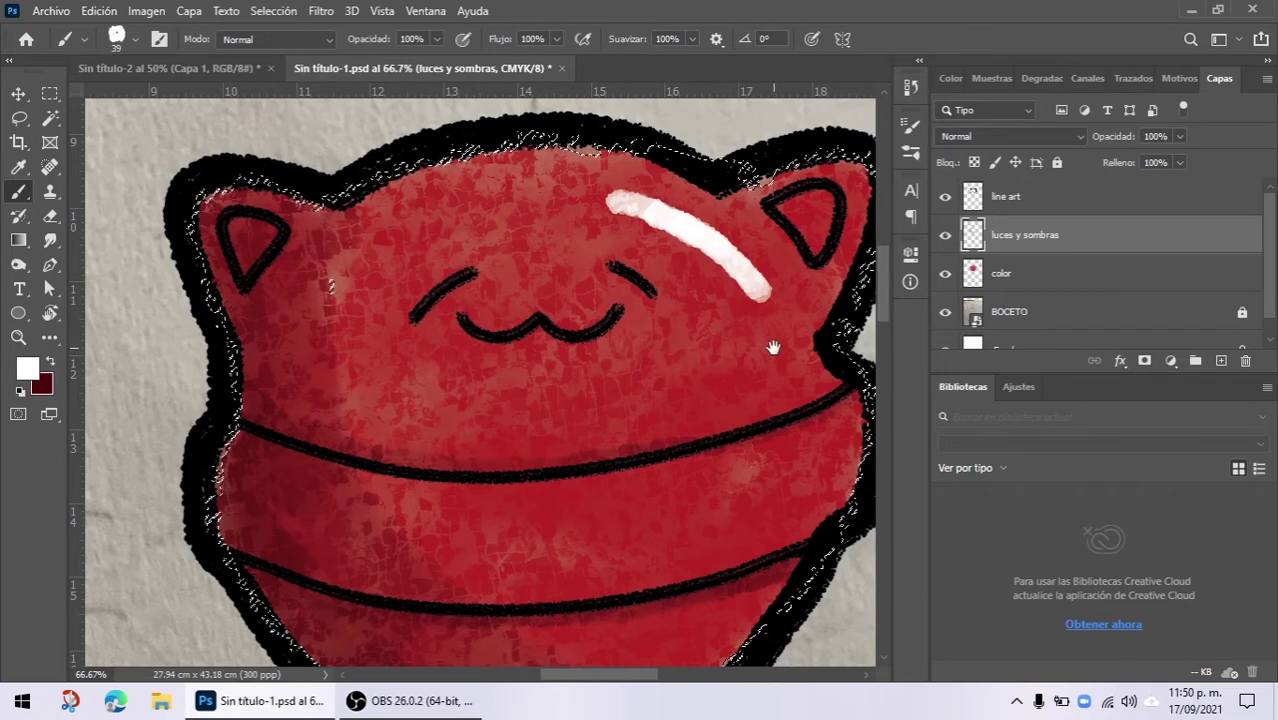
Step: Paint white highlights near the right edge of the lollipop's middle band and along the lower right edge of its bottom section
scroll(730, 300, "down", 5)
scroll(730, 300, "right", 3)
scroll(690, 250, "up", 1)
scroll(619, 294, "right", 3)
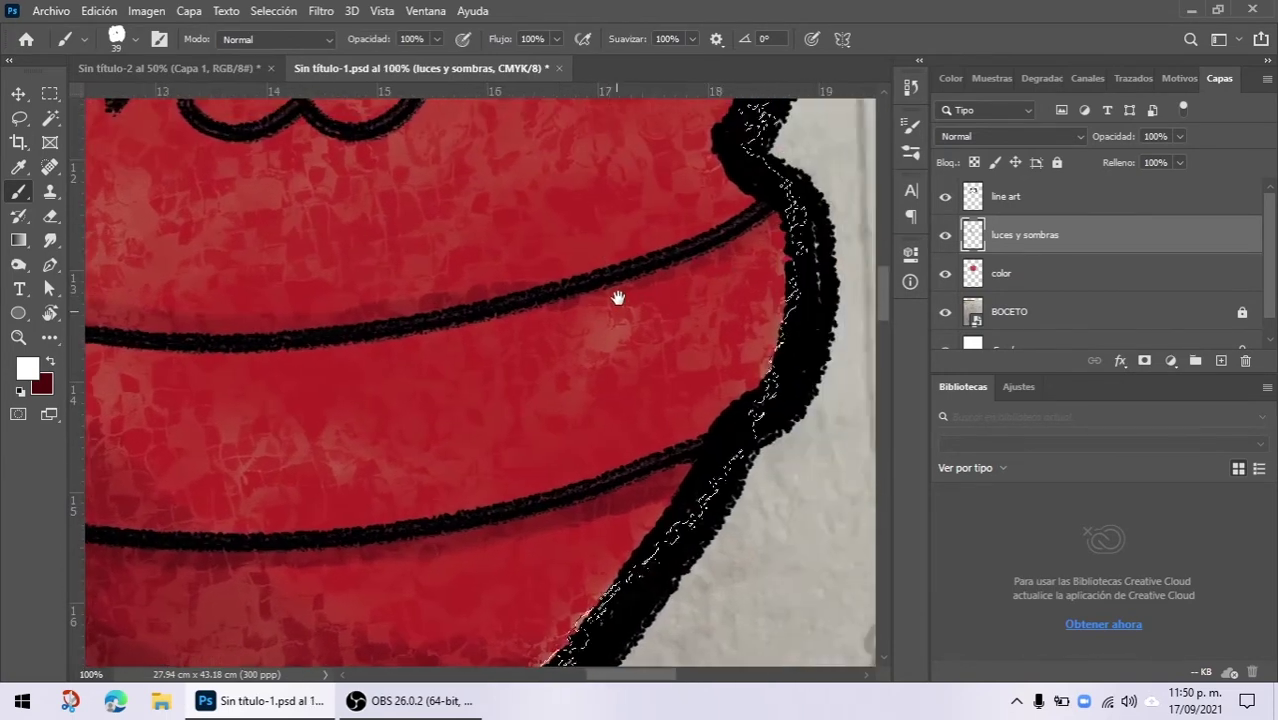
mouse_move(495, 326)
left_mouse_down()
mouse_move(666, 280)
mouse_move(674, 318)
left_mouse_up()
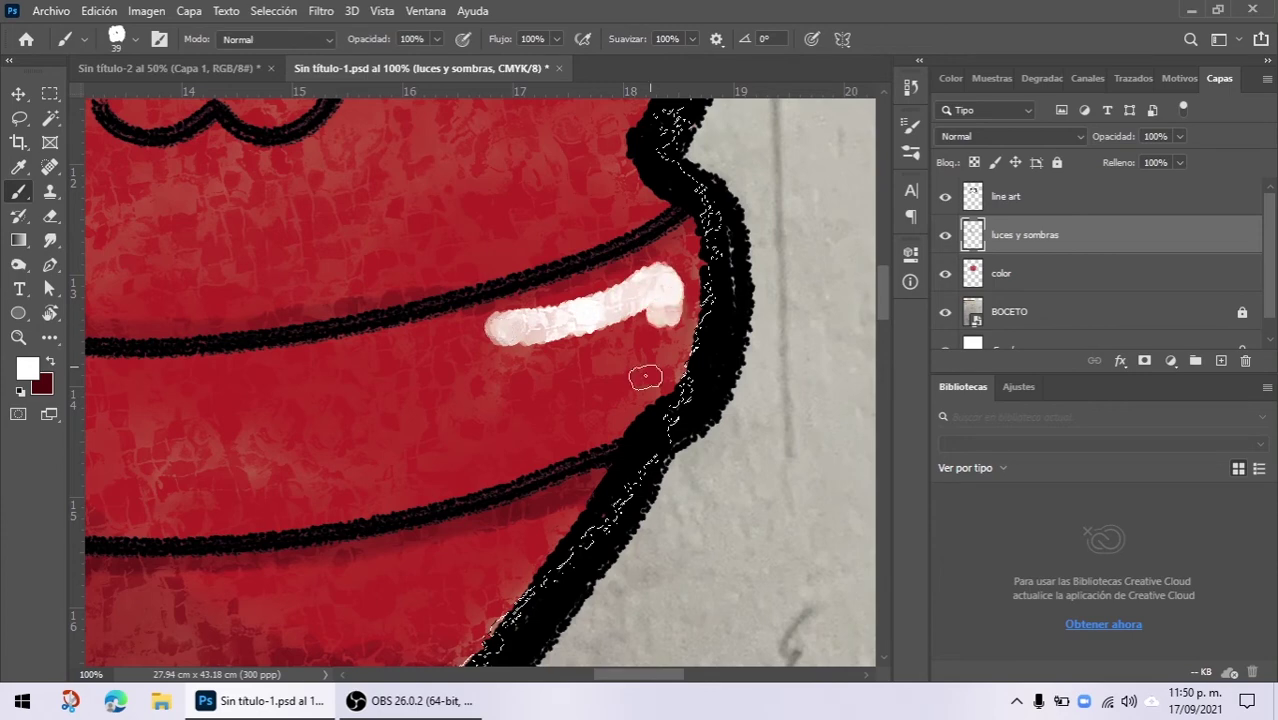
left_click_drag(614, 465, 783, 177)
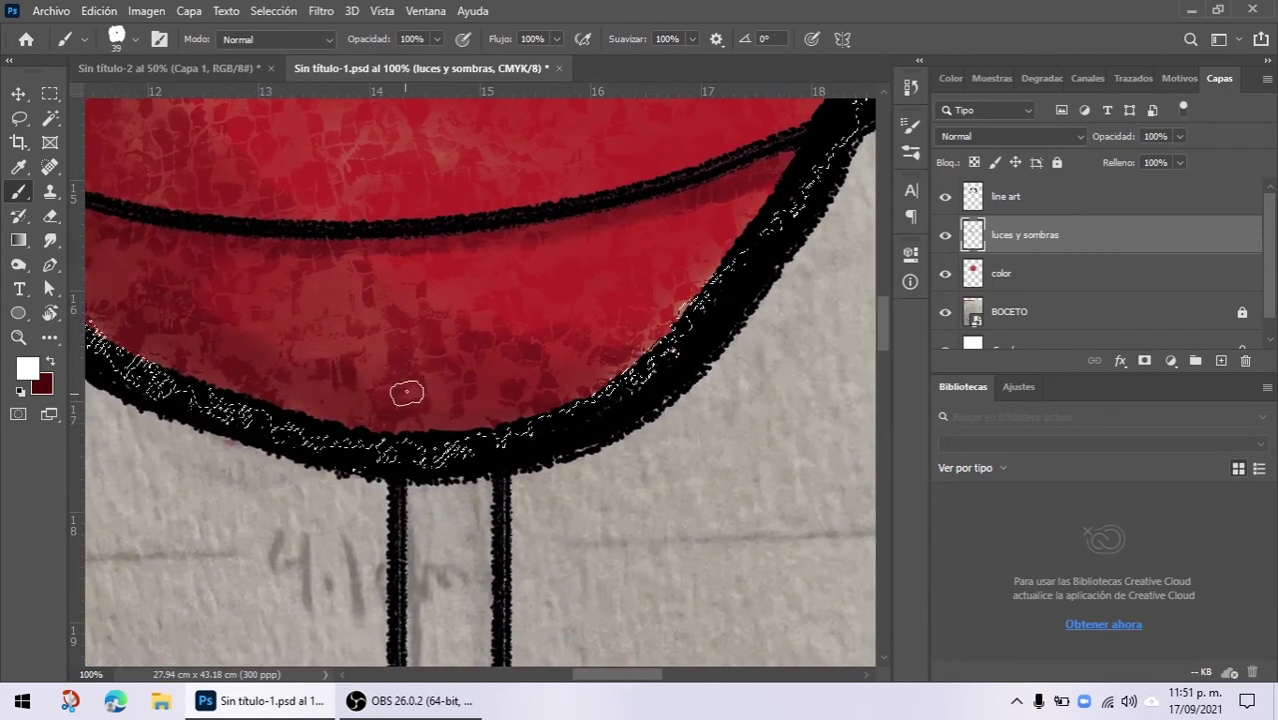
mouse_move(410, 390)
left_mouse_down()
mouse_move(485, 382)
mouse_move(418, 392)
left_mouse_up()
left_click_drag(654, 224, 733, 399)
key("ctrl+minus")
scroll(545, 340, "up", 5)
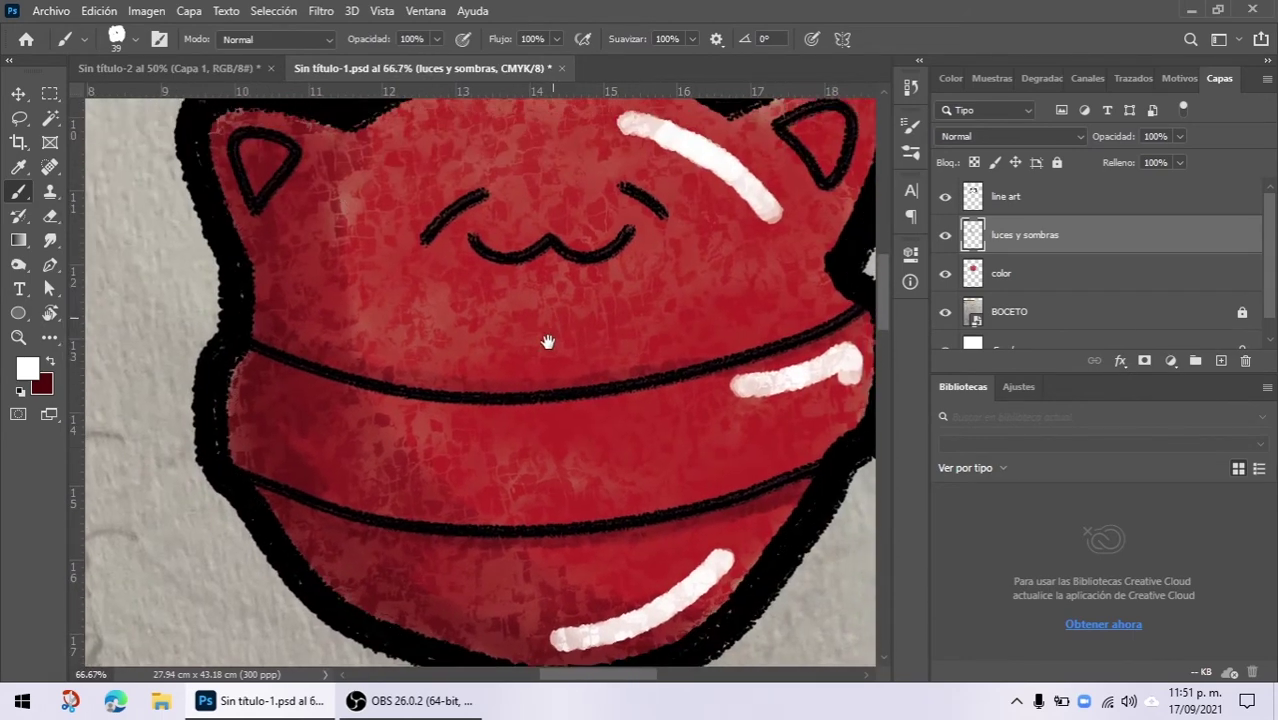
Step: Set the acuarela brush to 10 px and paint a thin white highlight along the upper edge of the cat's right eye, replacing the first stroke
key("ctrl+plus")
key("ctrl+plus")
key("ctrl+plus")
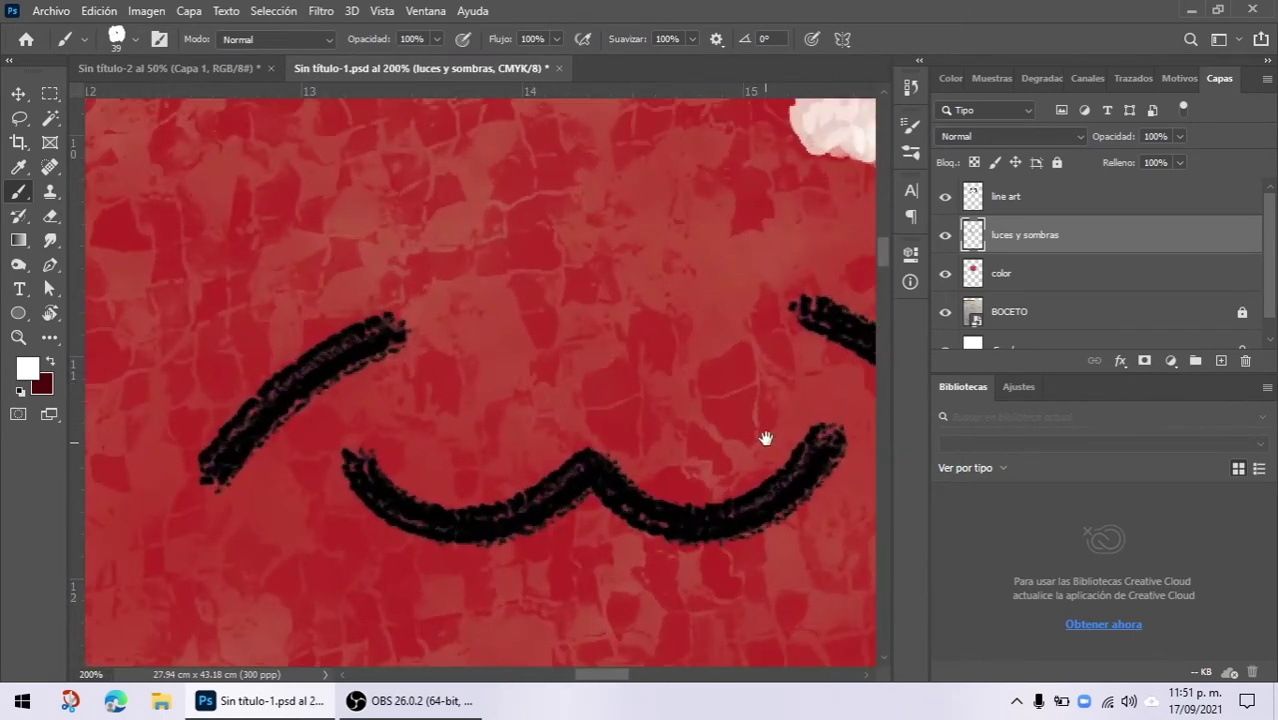
left_click_drag(765, 438, 648, 374)
right_click(676, 303)
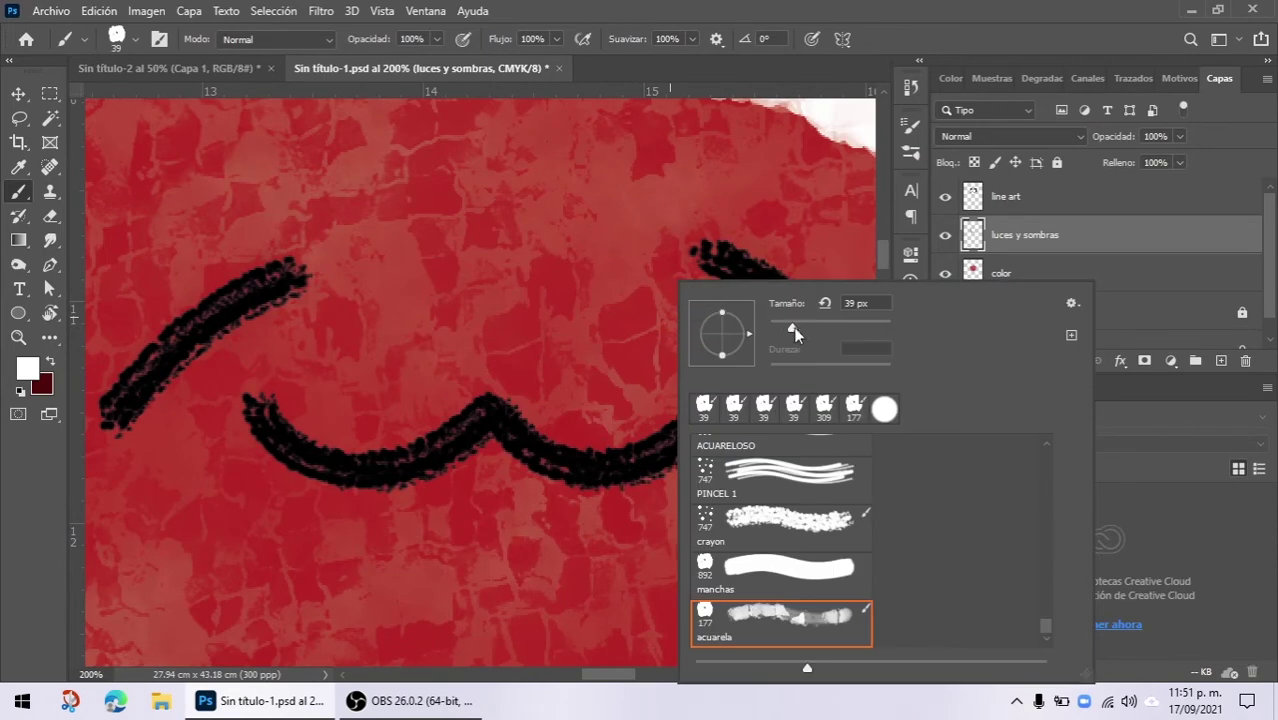
type("10")
key("Return")
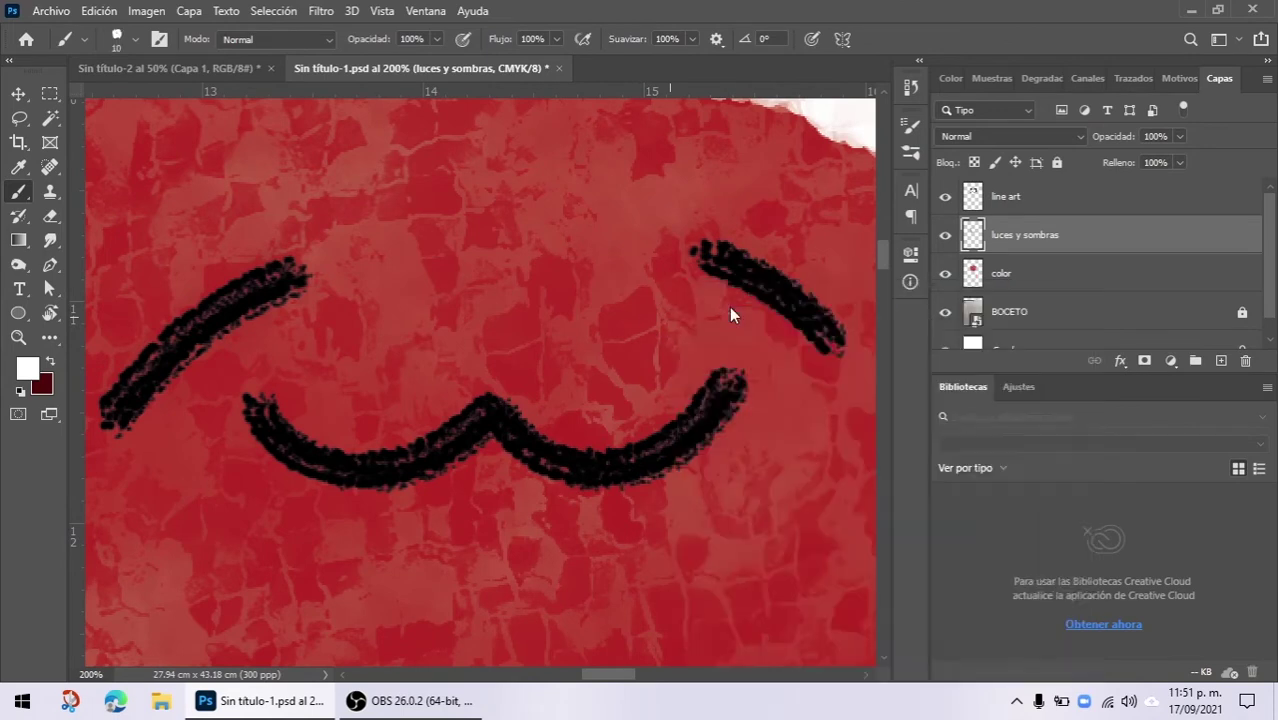
scroll(707, 404, "right", 2)
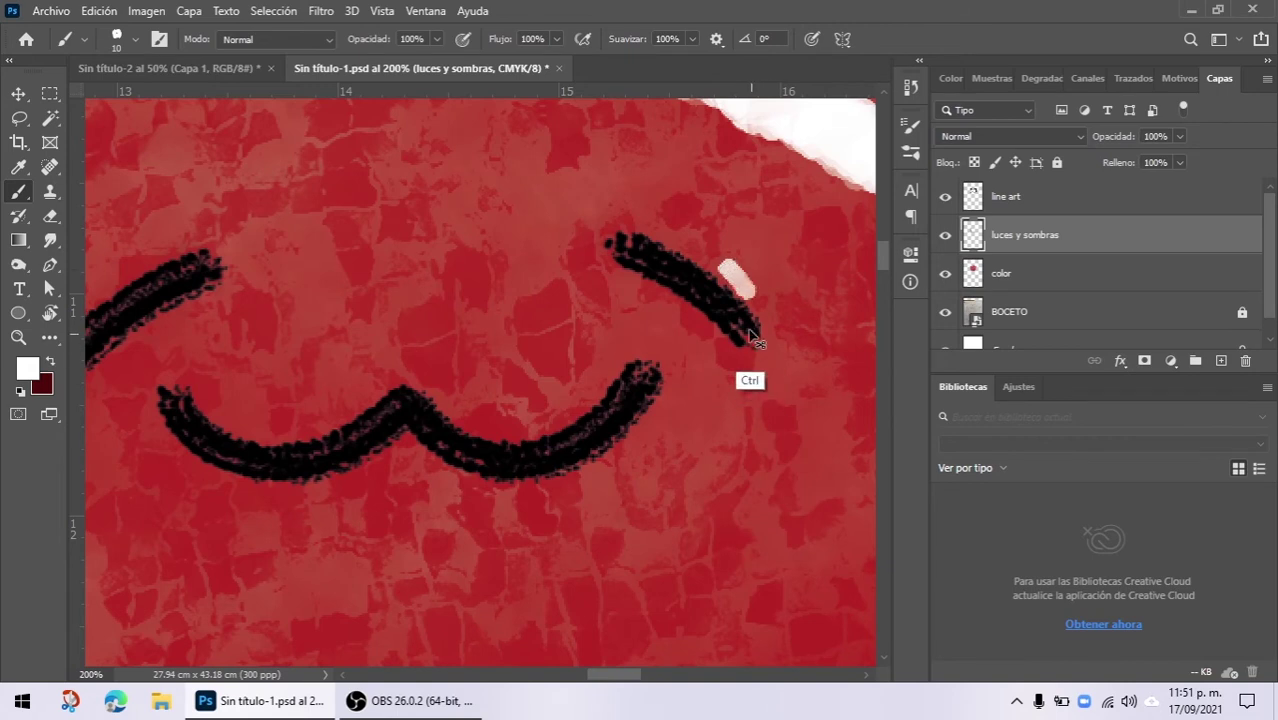
key("ctrl+z")
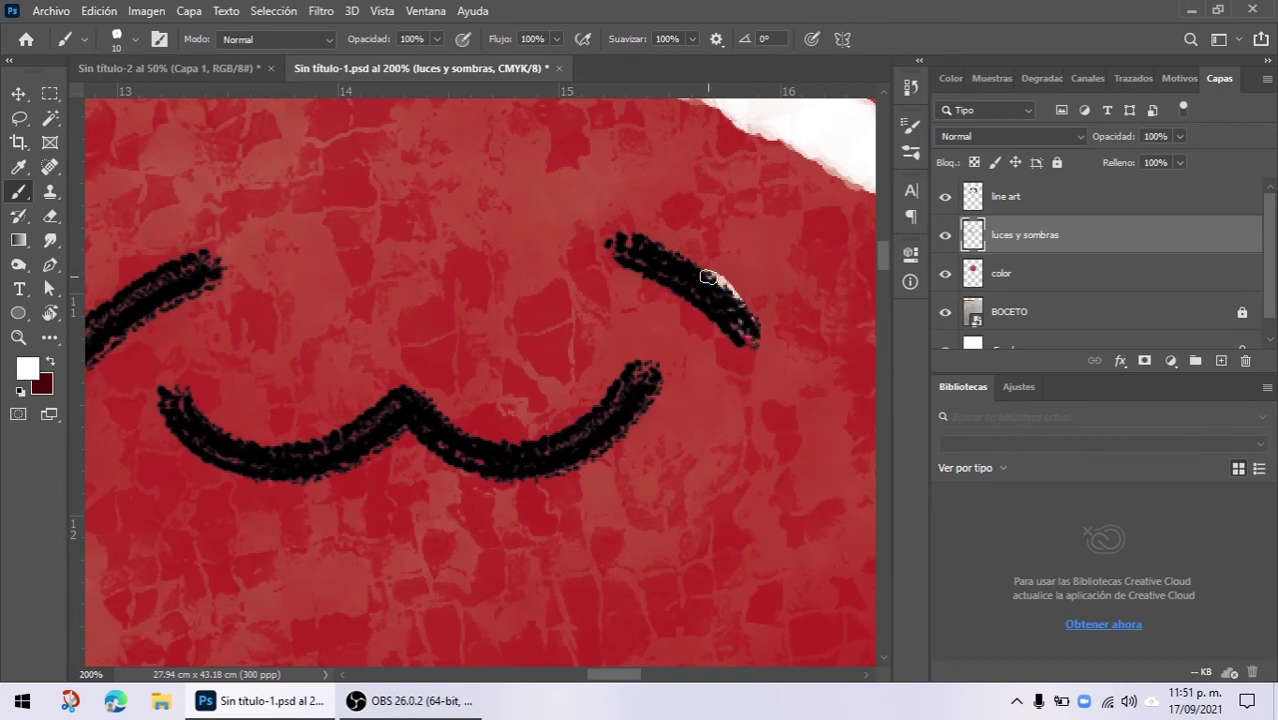
Step: Paint small white highlights on the inner end of the left eye and on the right end, centre peak and left end of the mouth
left_click_drag(531, 383, 723, 408)
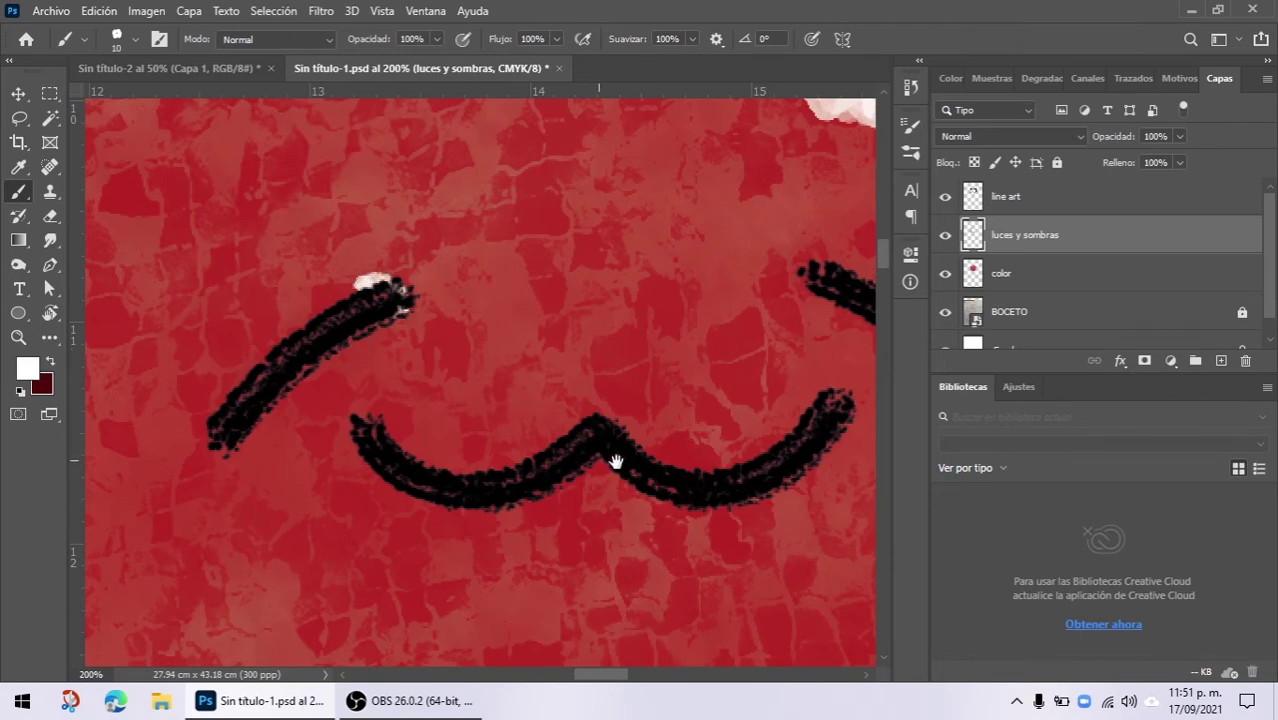
left_click_drag(615, 462, 465, 405)
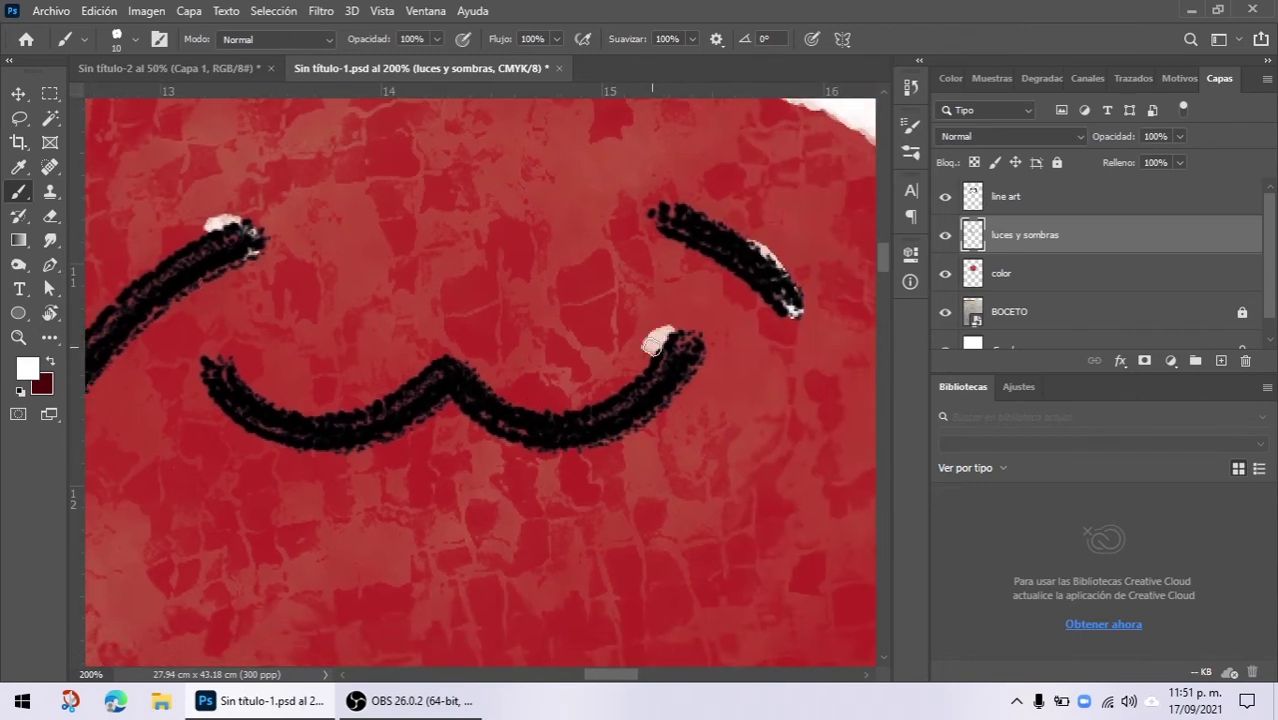
left_click_drag(471, 452, 565, 467)
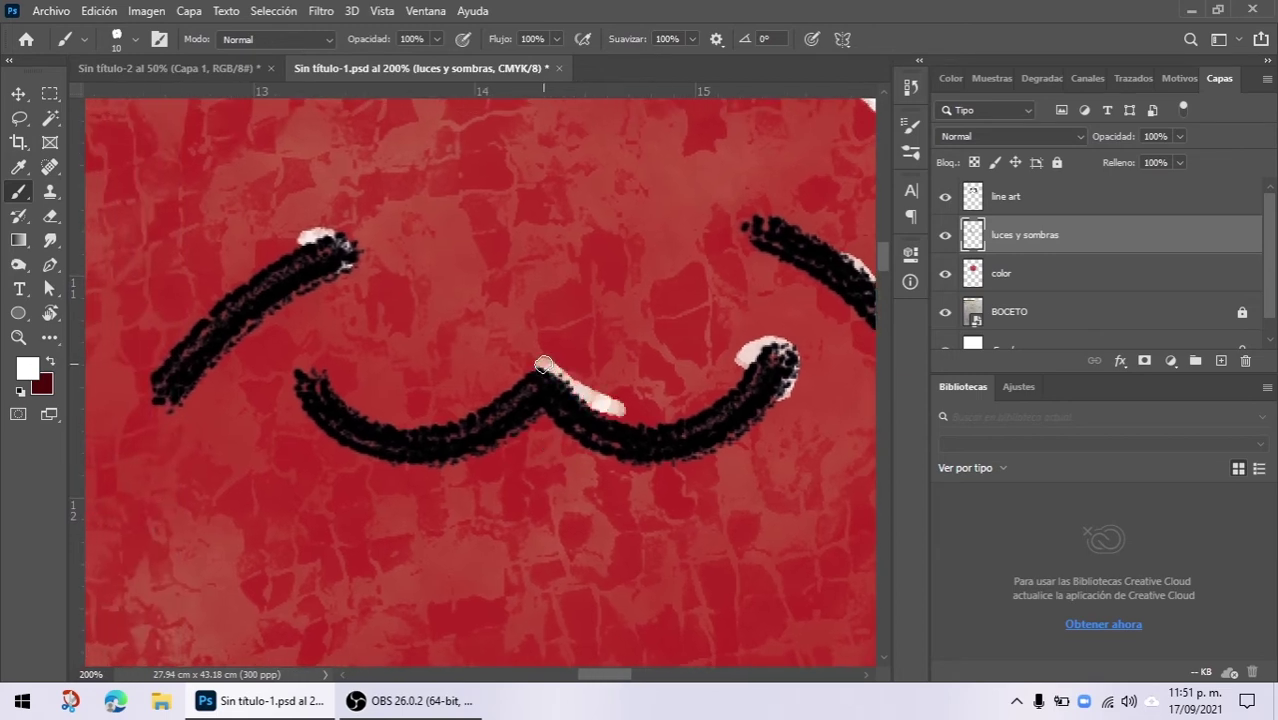
left_click_drag(398, 366, 476, 418)
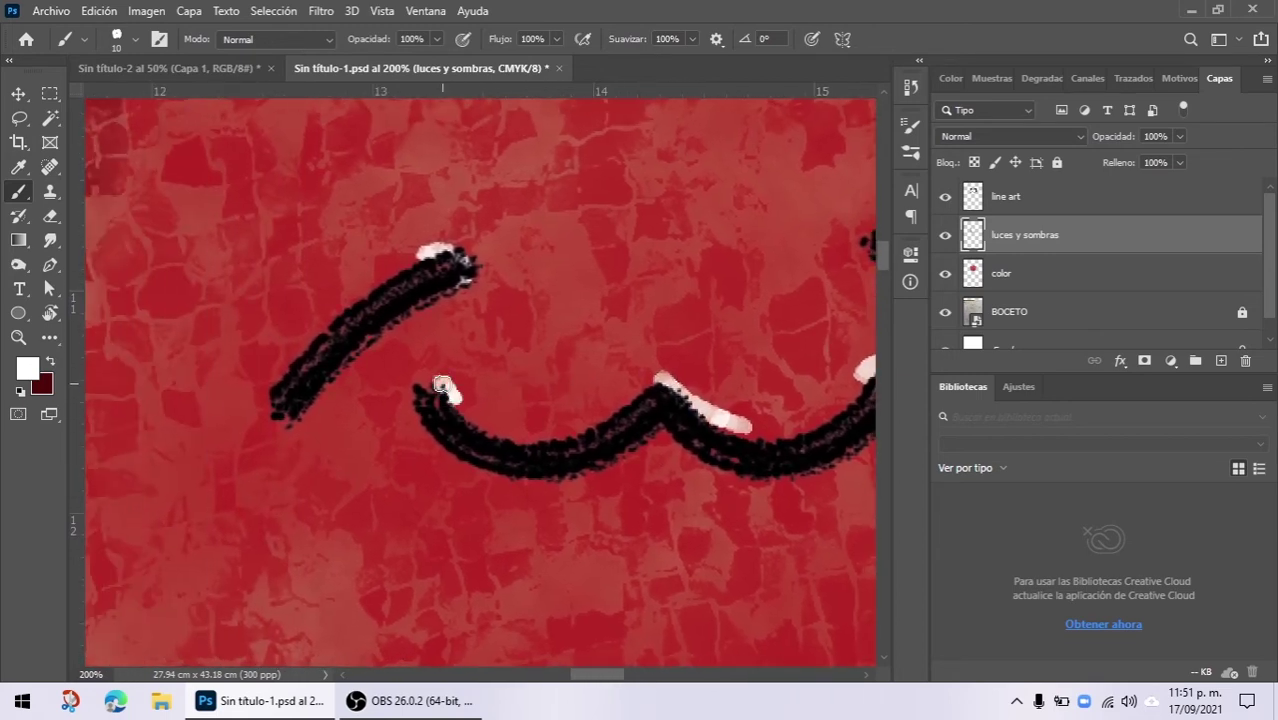
Step: Paint a thin curved white highlight along the top edge of the left ear, above its inner triangle
scroll(535, 446, "down", 2)
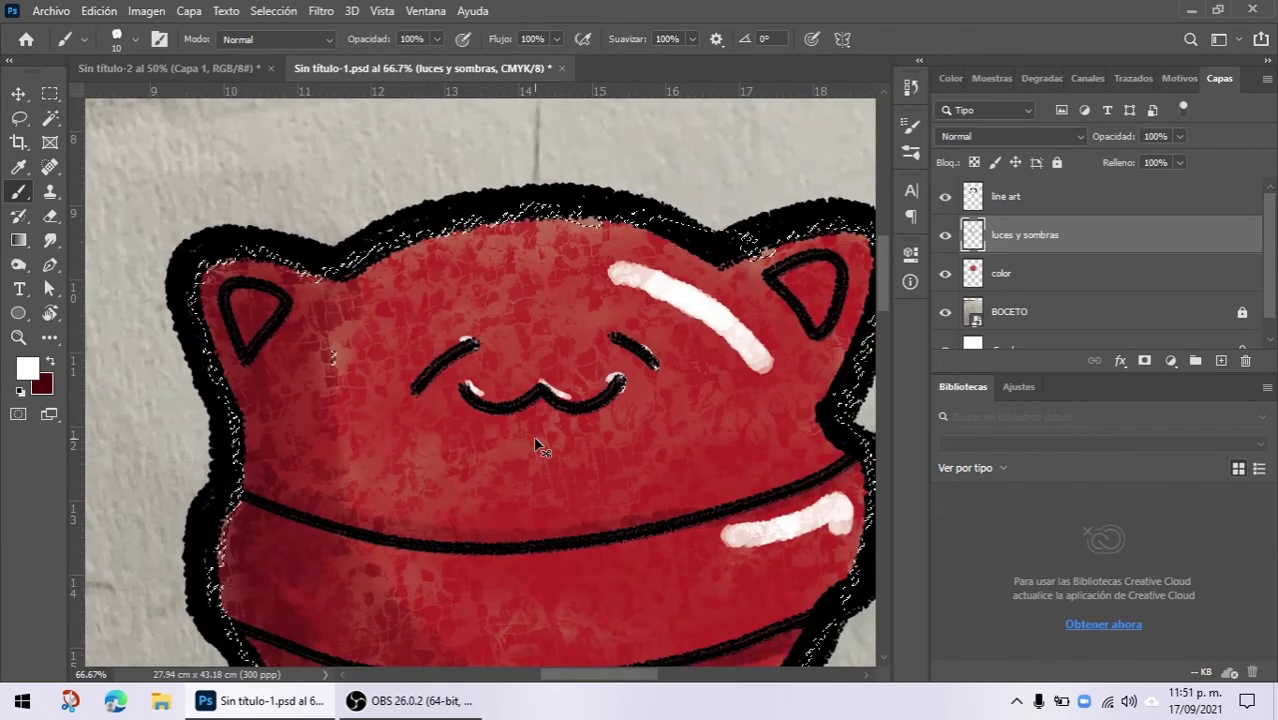
scroll(535, 442, "up", 2)
mouse_move(638, 378)
left_mouse_down()
mouse_move(612, 396)
mouse_move(873, 451)
left_mouse_up()
mouse_move(358, 411)
left_mouse_down()
mouse_move(665, 459)
mouse_move(670, 472)
left_mouse_up()
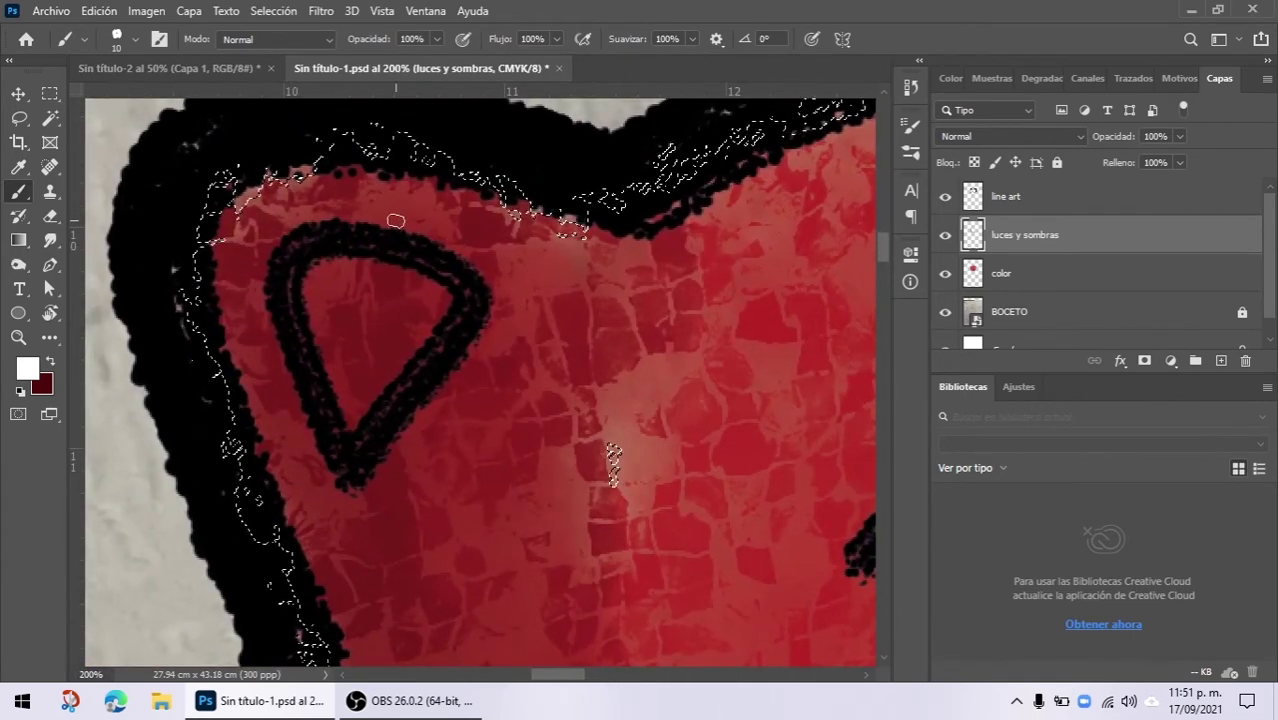
left_click_drag(443, 202, 538, 233)
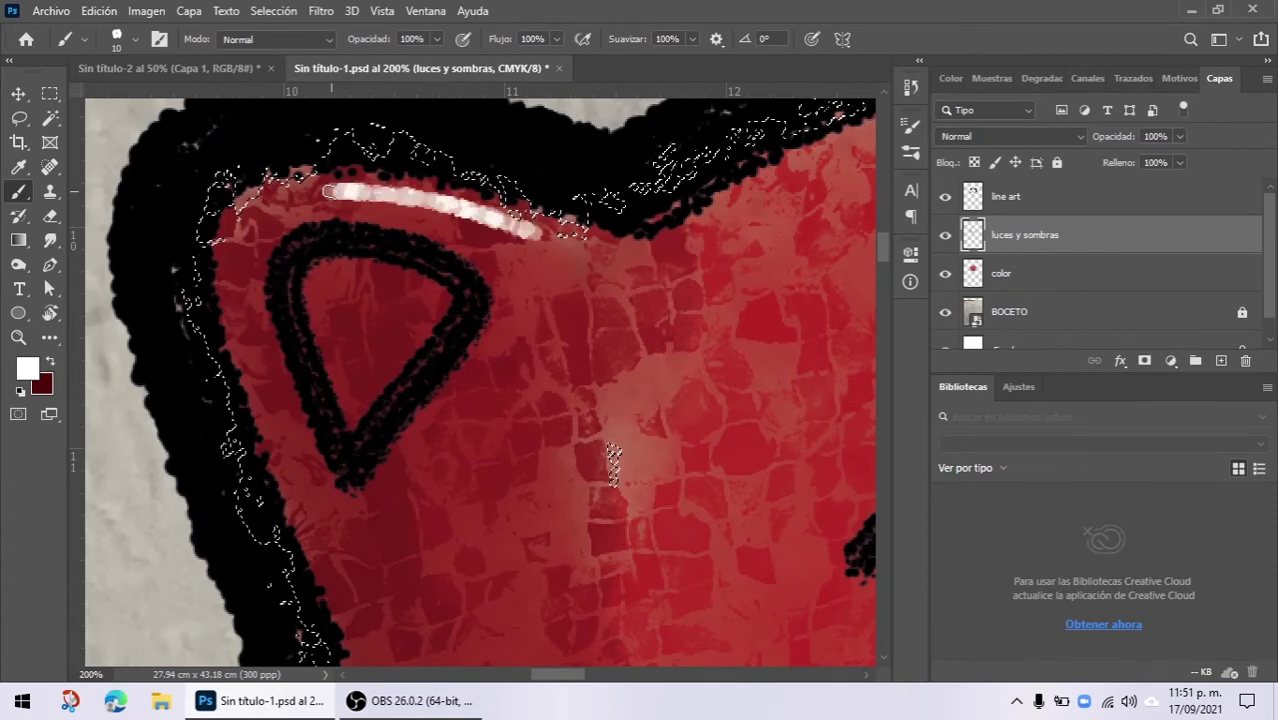
Step: Paint a thin white highlight around the tip and outer edge of the right ear, undoing the first attempt
key("ctrl+minus")
key("ctrl+minus")
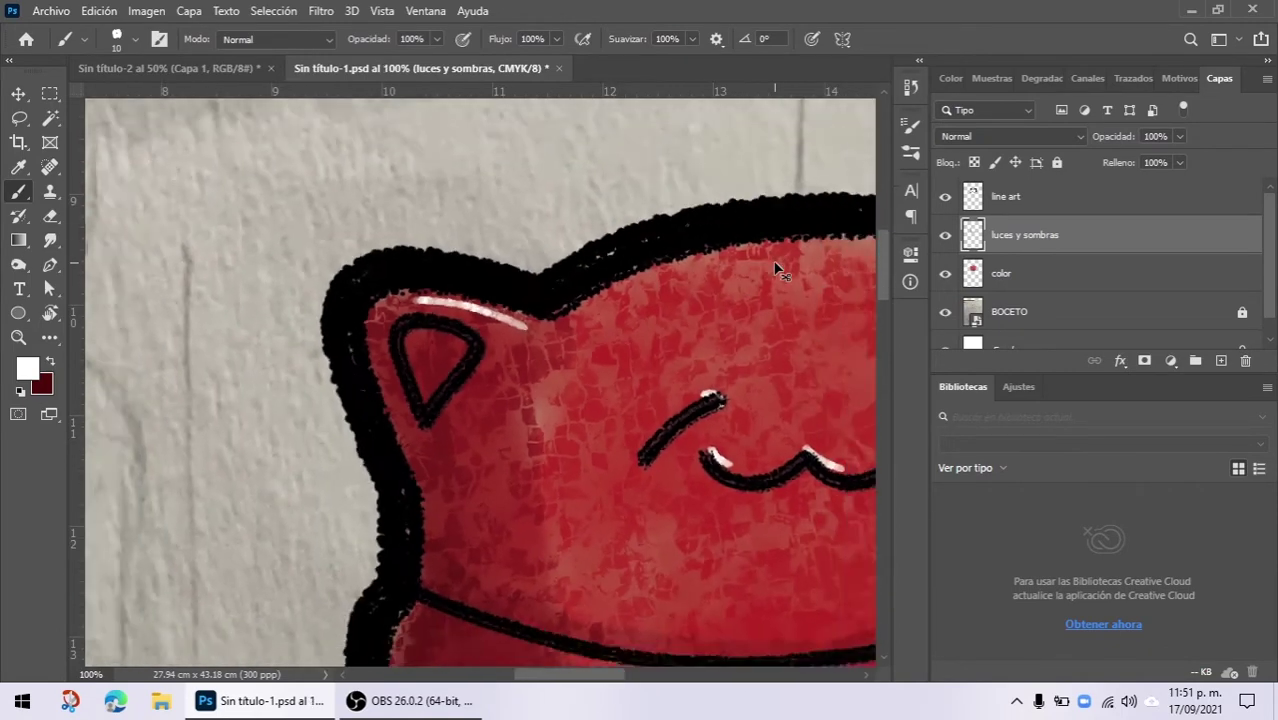
mouse_move(774, 320)
left_mouse_down()
mouse_move(556, 314)
mouse_move(499, 258)
left_mouse_up()
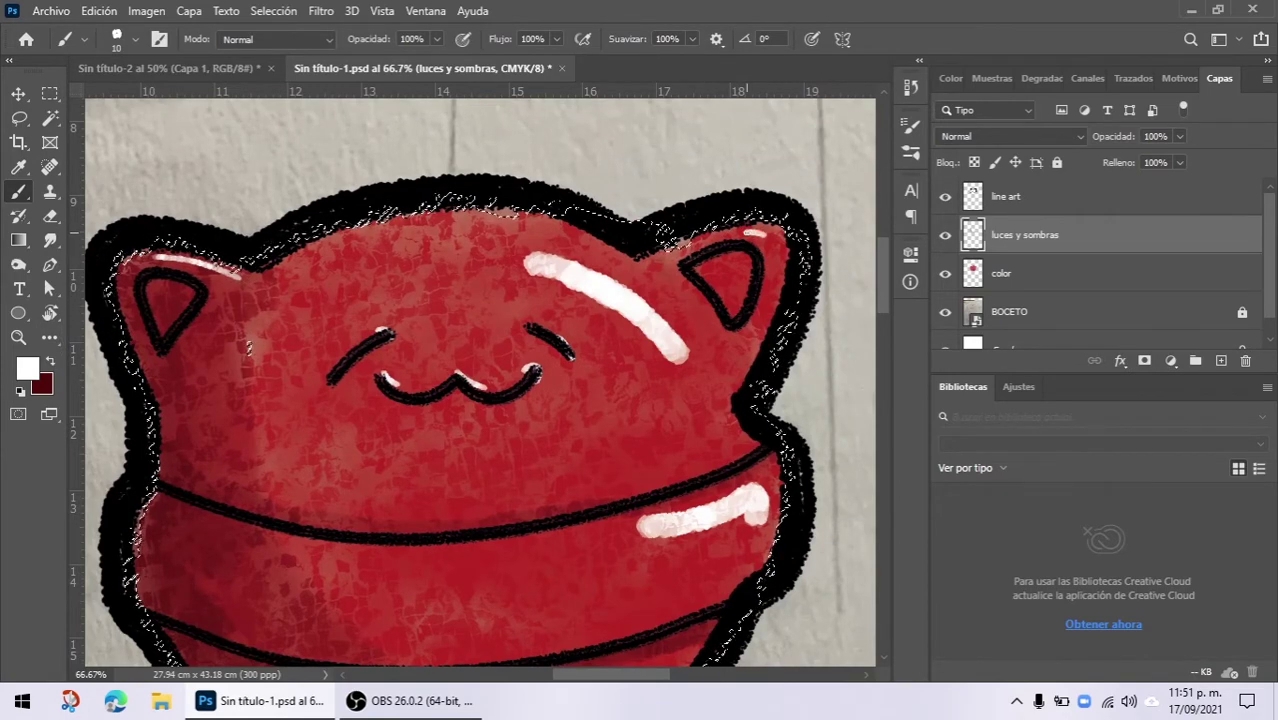
key("ctrl+z")
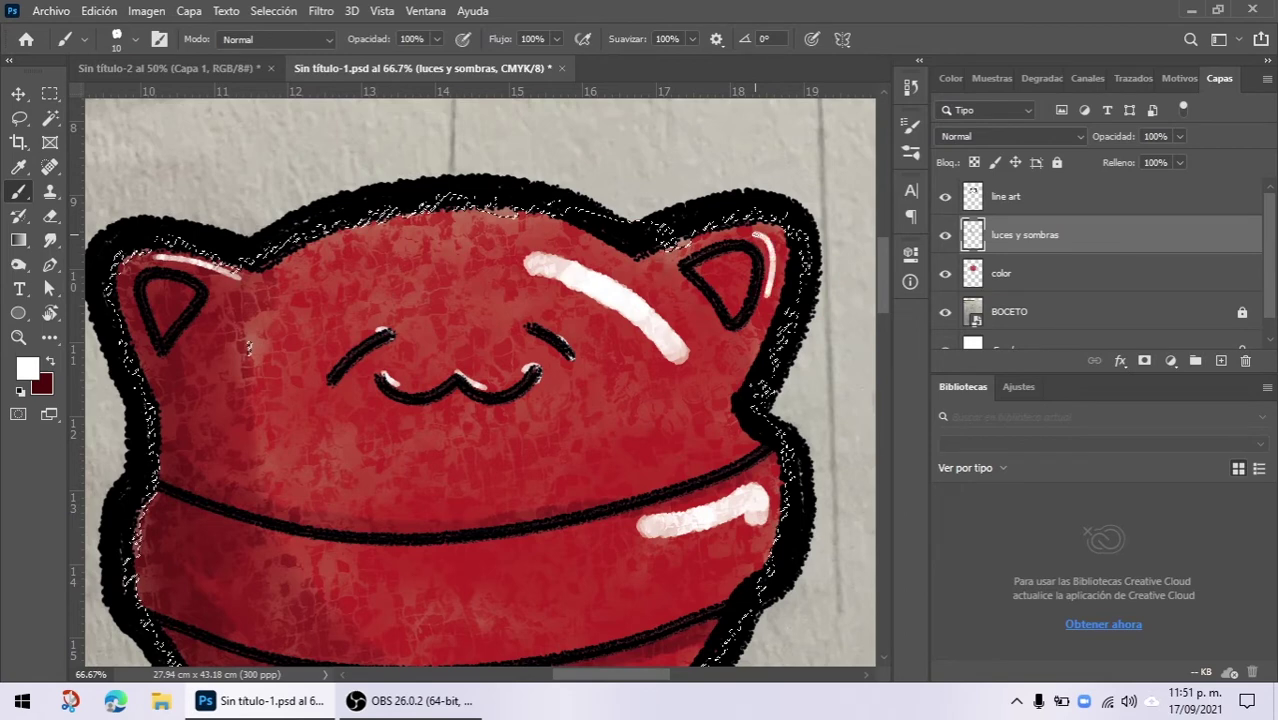
Step: Apply a Gaussian blur with a 38.7 pixel radius to the luces y sombras layer, and clear the selection
left_click_drag(662, 432, 759, 320)
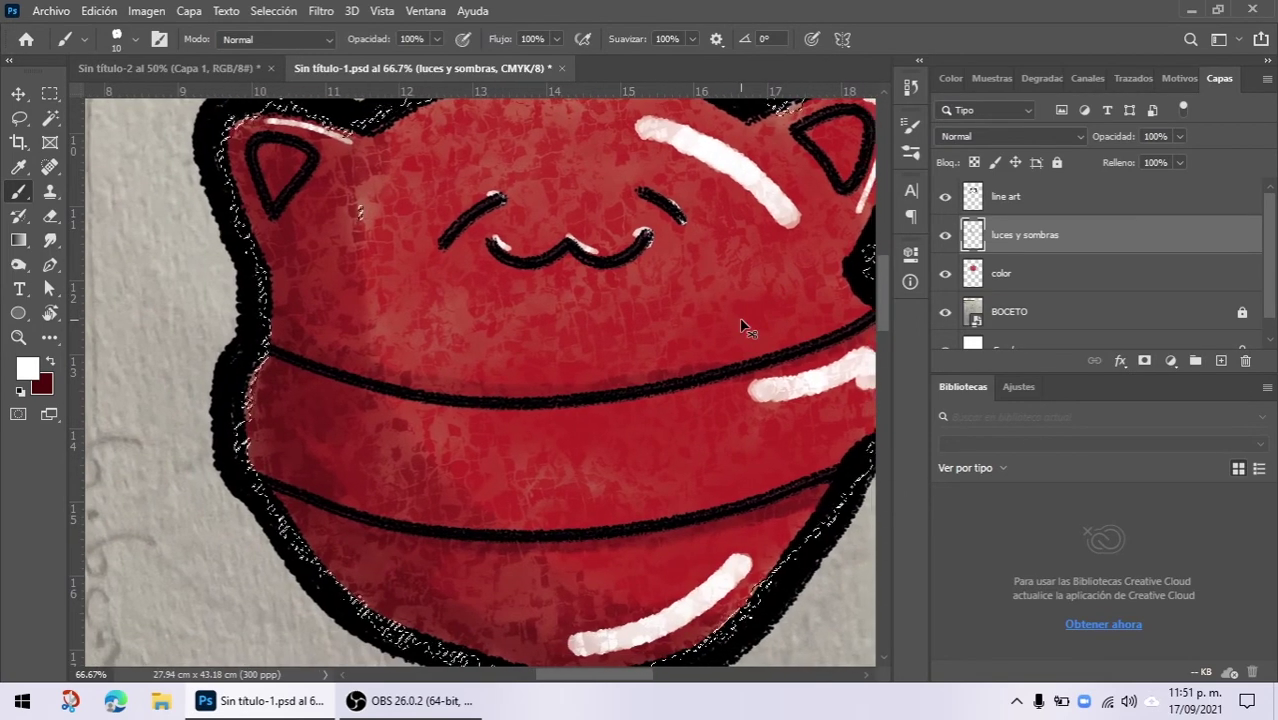
key("ctrl+minus")
key("ctrl+minus")
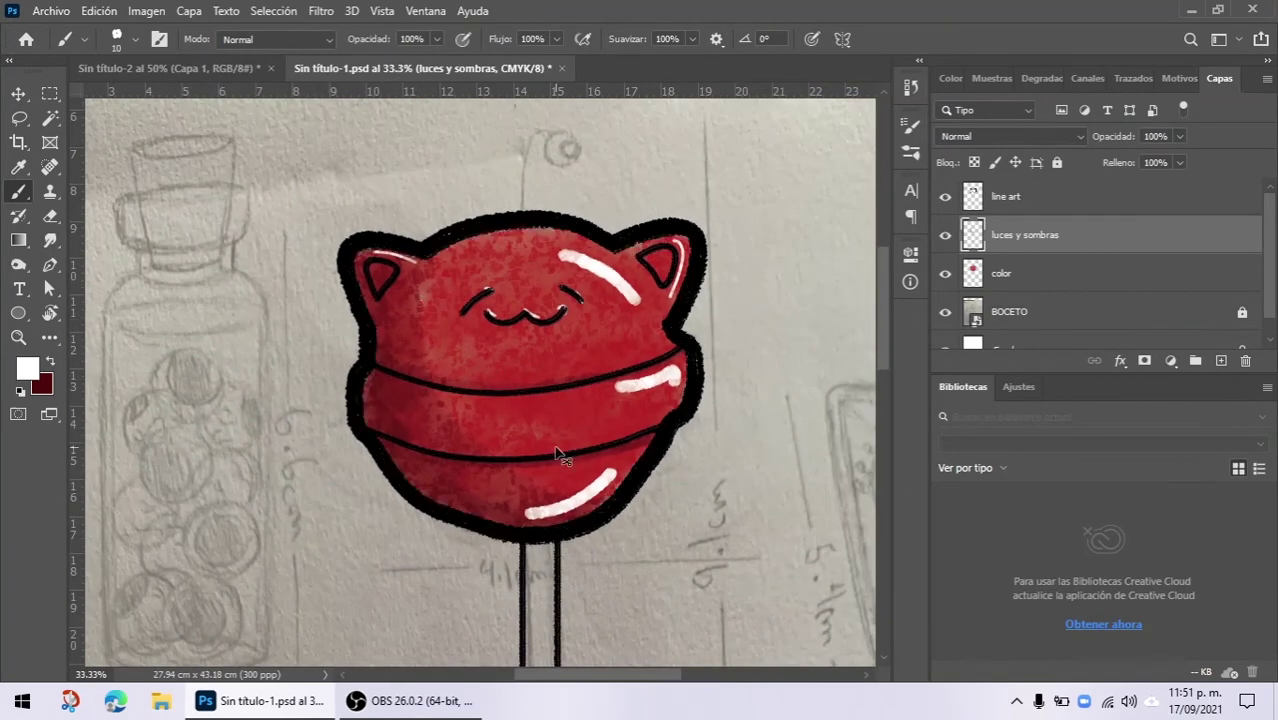
key("ctrl+plus")
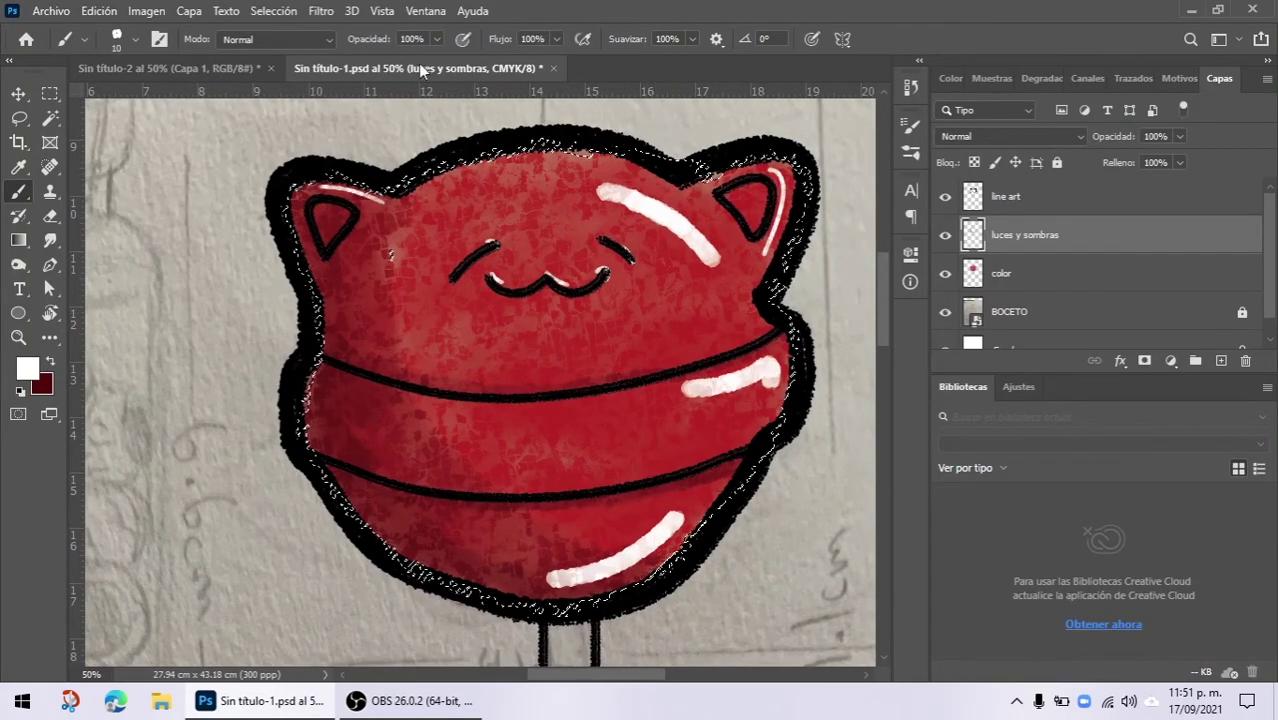
left_click(321, 11)
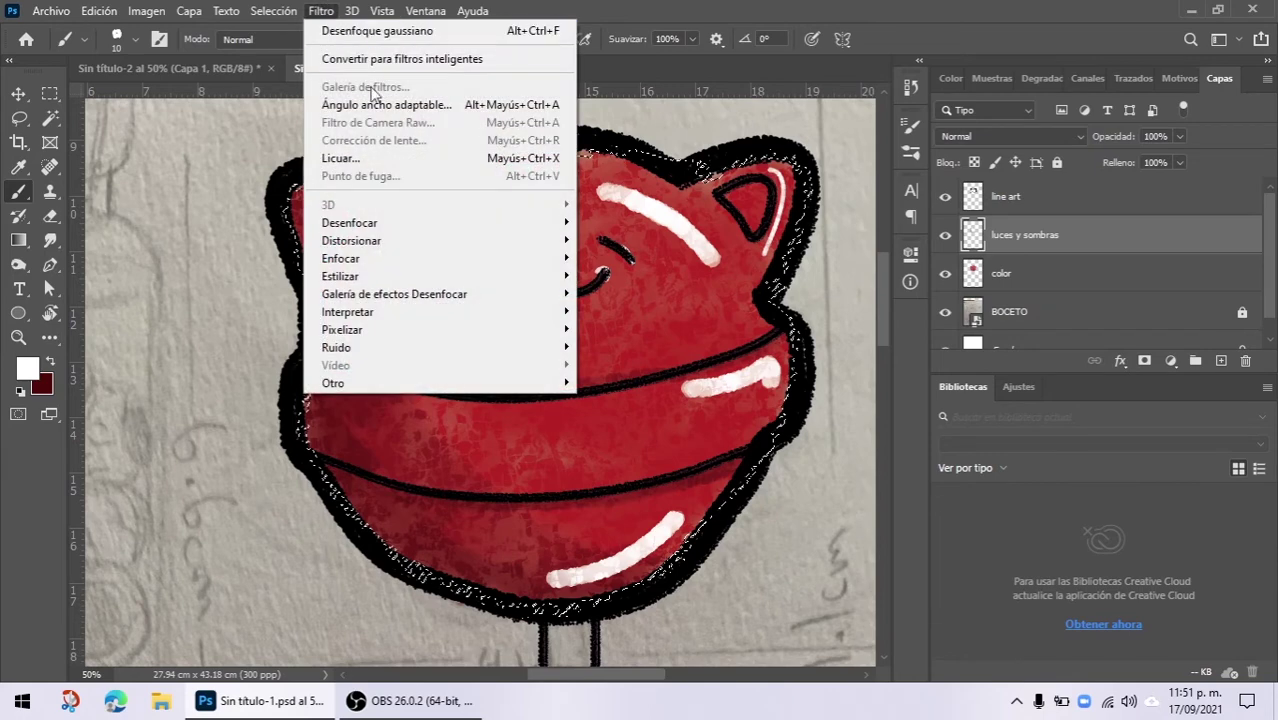
mouse_move(511, 228)
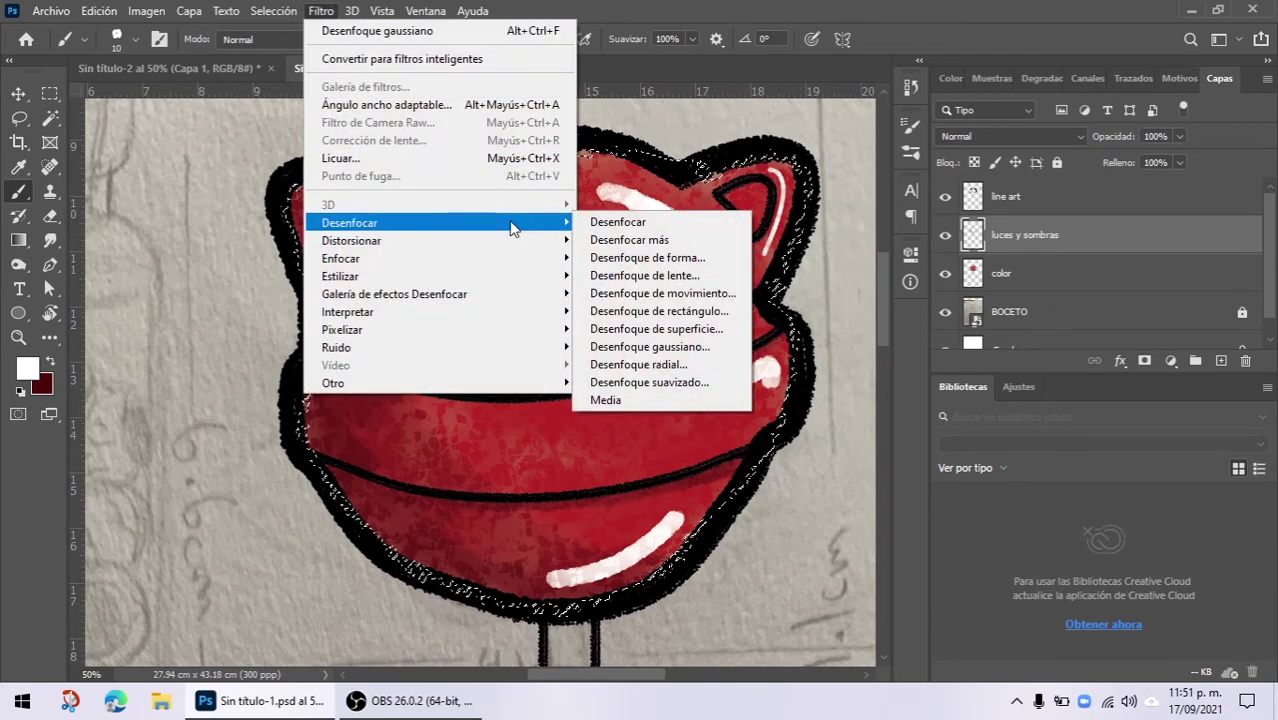
left_click(673, 347)
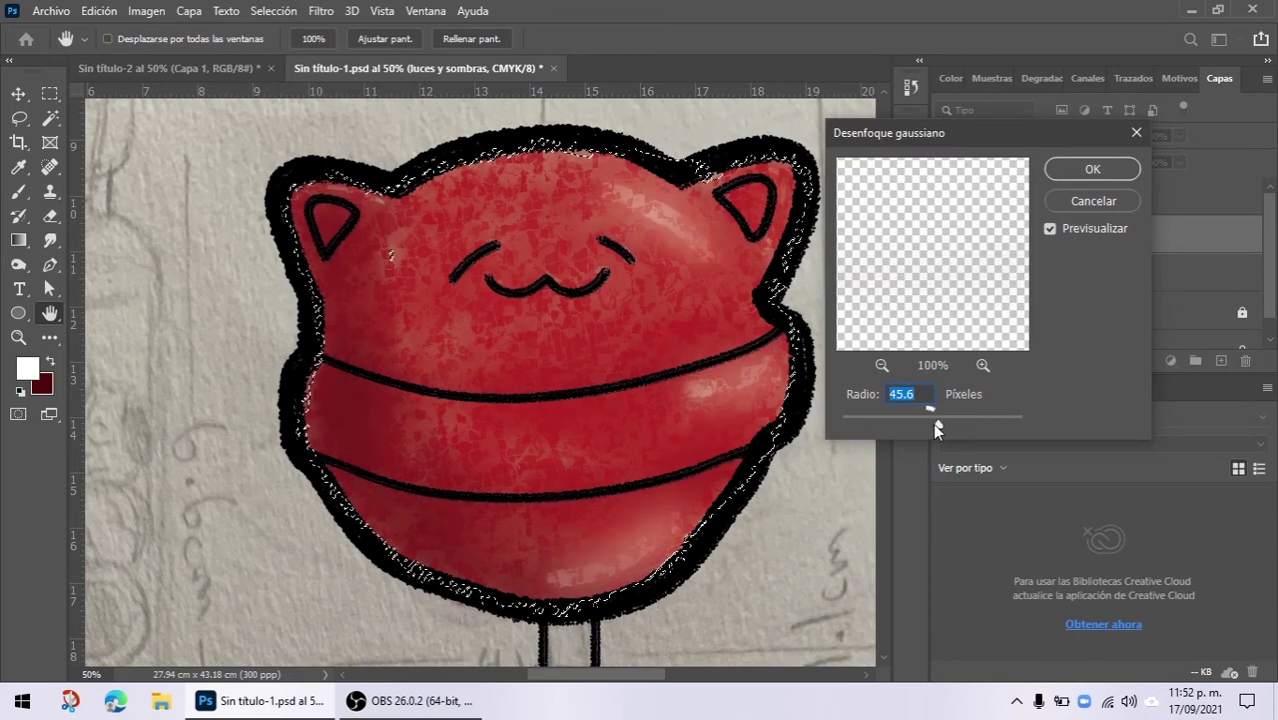
left_click_drag(936, 421, 933, 421)
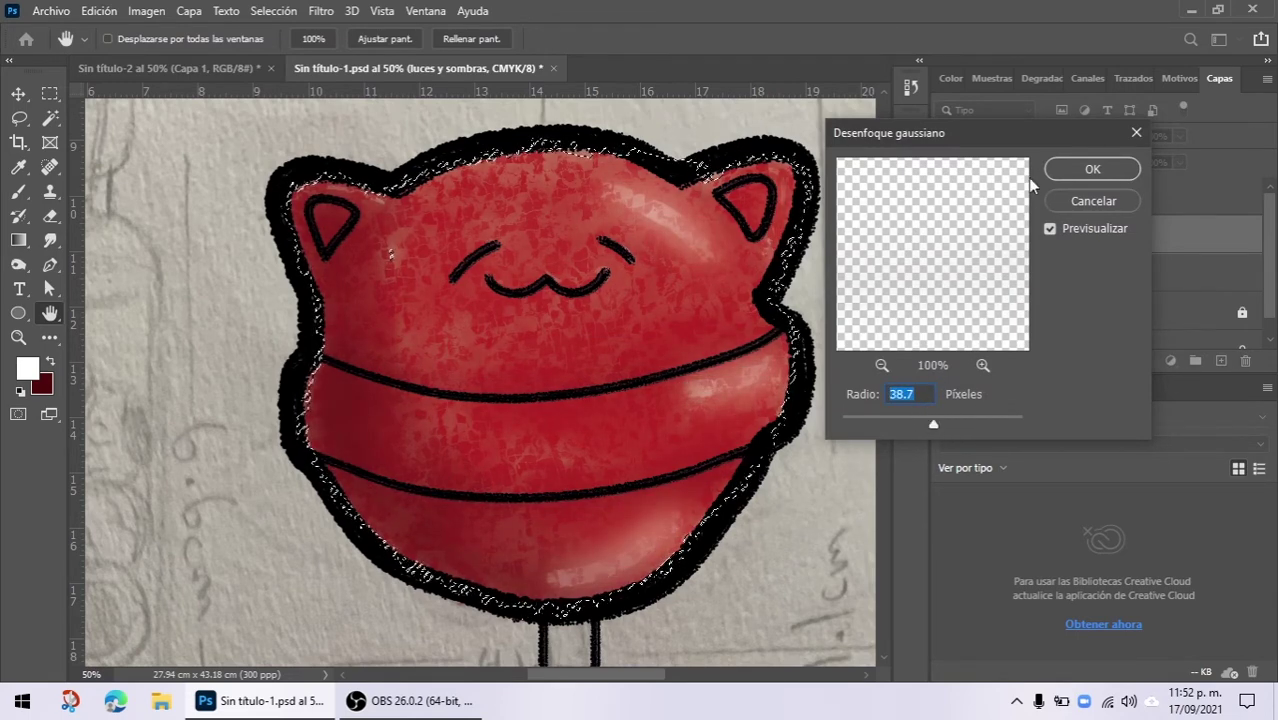
left_click(1068, 172)
key("b")
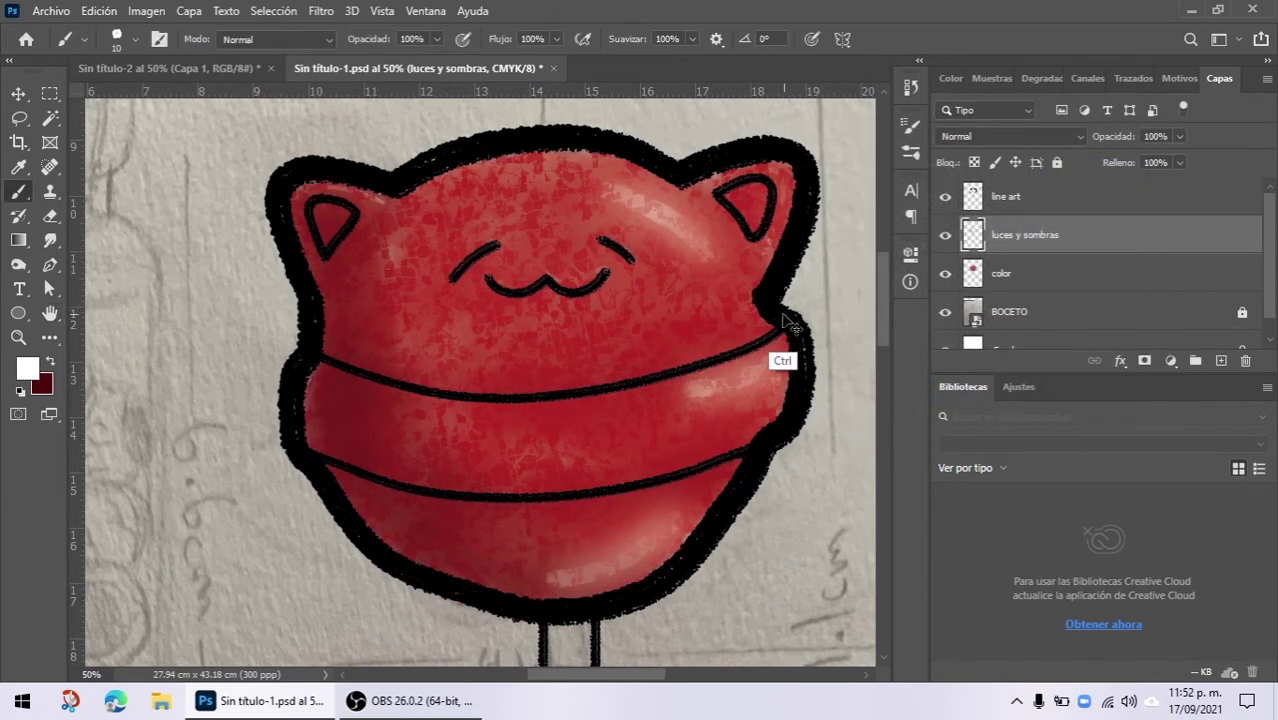
Step: Duplicate the luces y sombras layer and merge the copy into the original to intensify the lights and shadows
key("ctrl+minus")
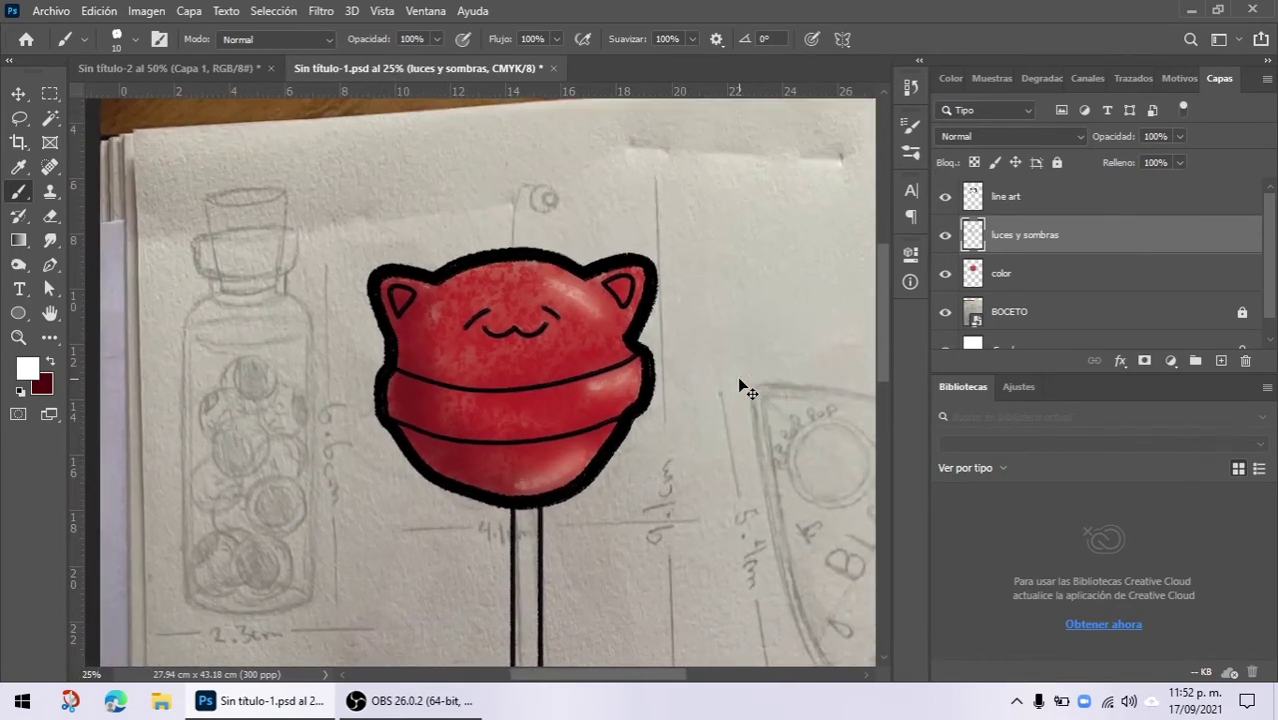
key("ctrl+plus")
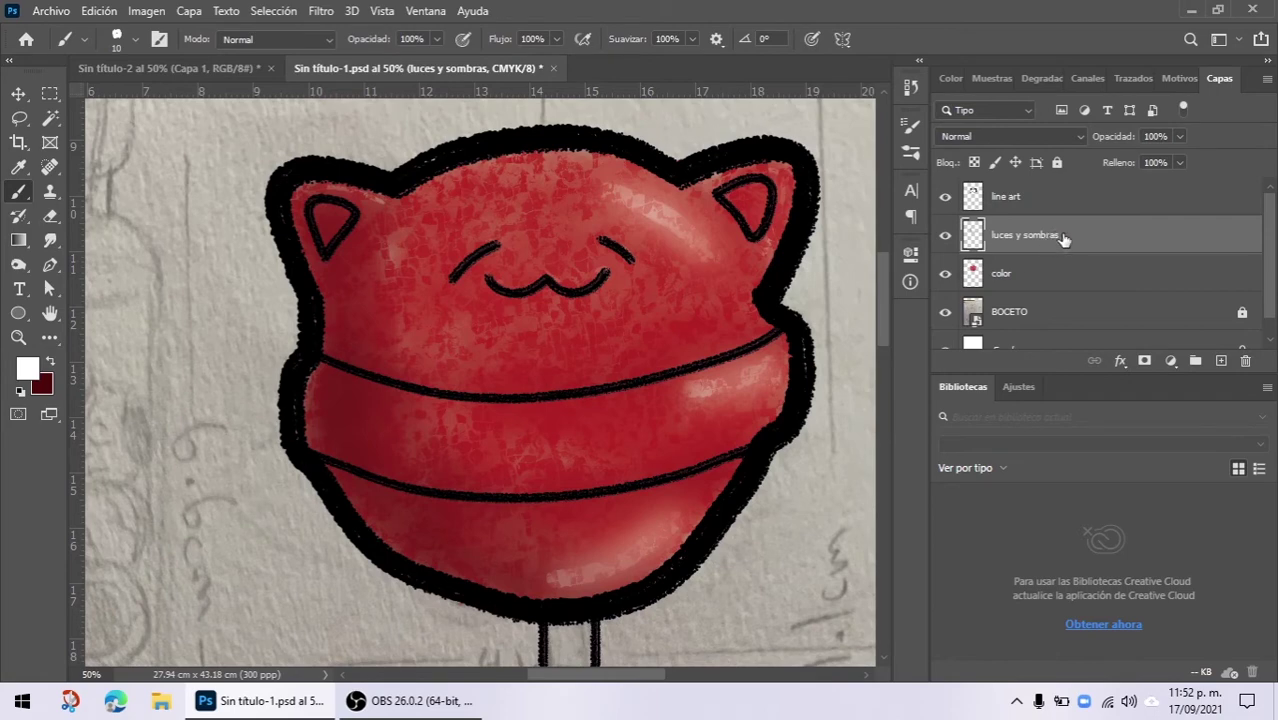
mouse_move(1037, 243)
left_mouse_down()
mouse_move(1018, 274)
mouse_move(1022, 245)
left_mouse_up()
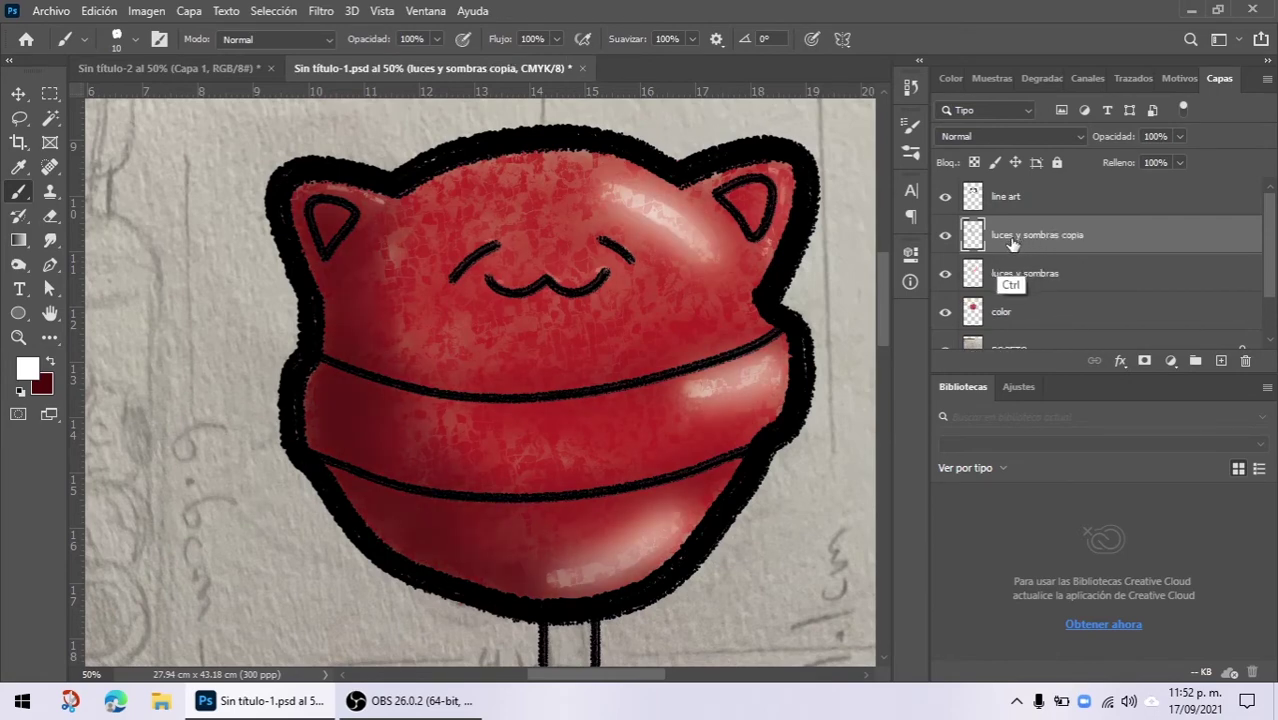
key("ctrl+z")
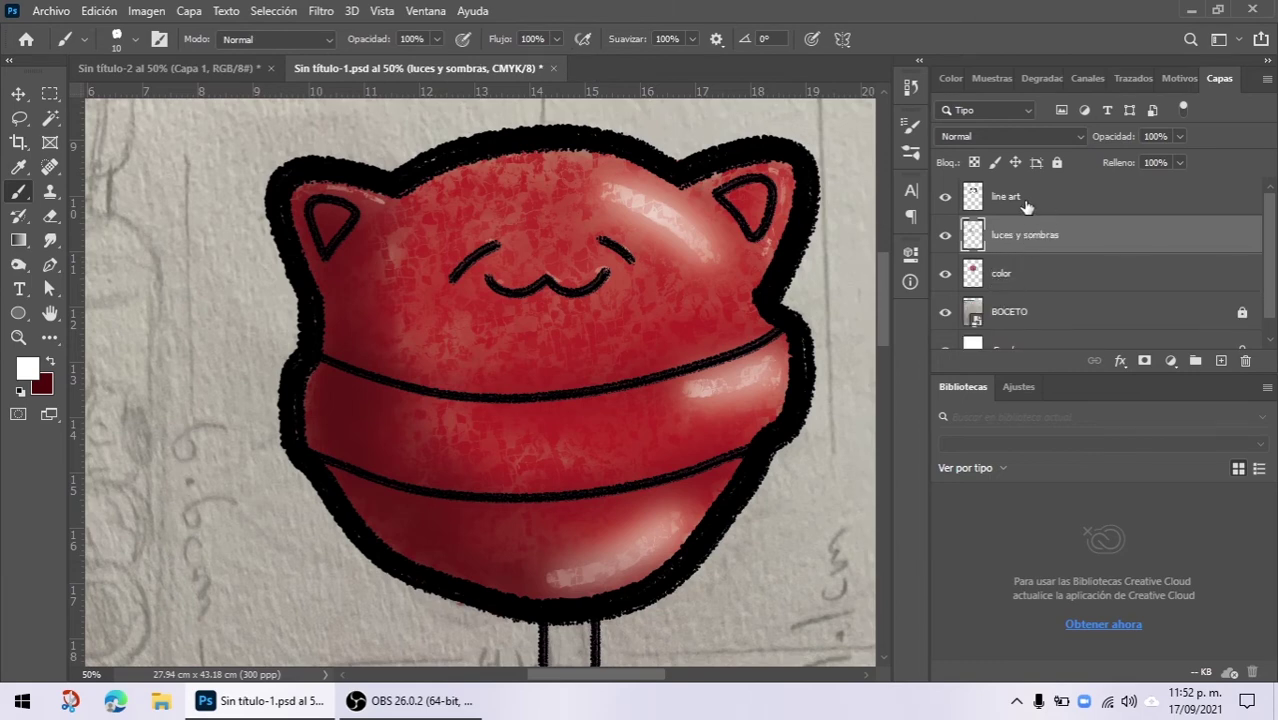
Step: On the color layer, set the acuarela brush to 31 px and start painting the lower end of the lollipop stick white
key("ctrl+minus")
key("ctrl+minus")
key("ctrl+minus")
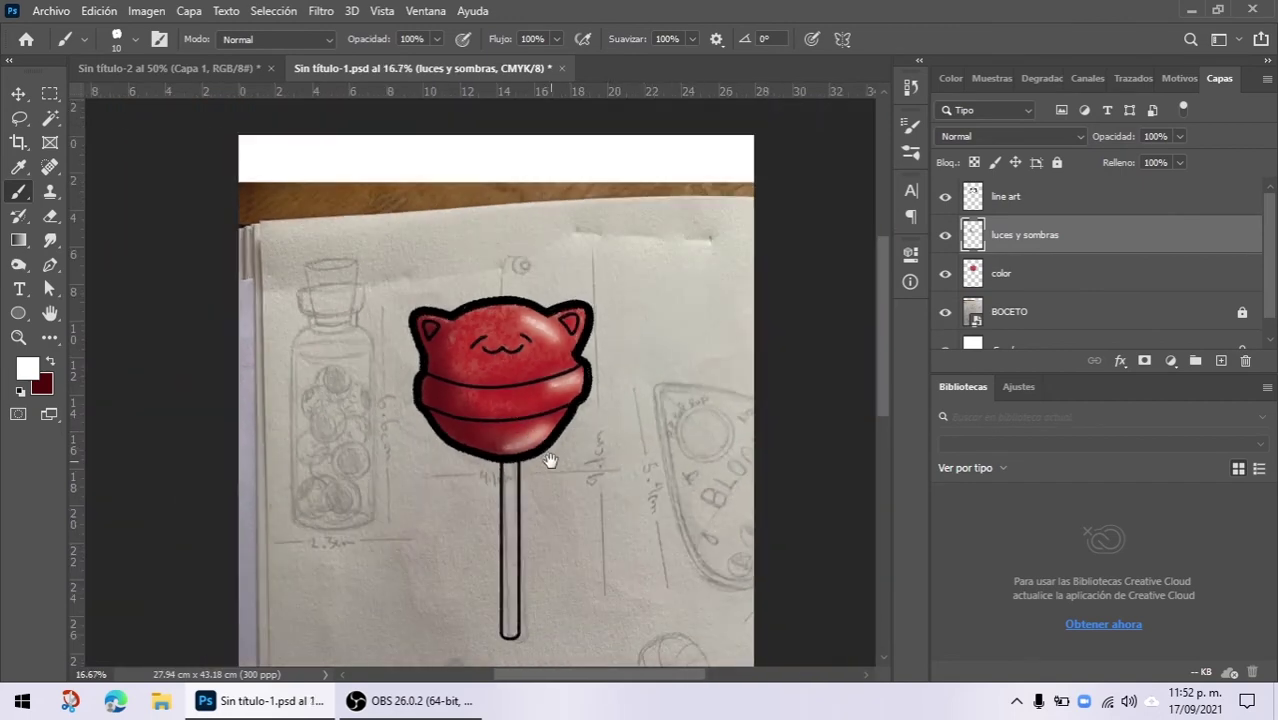
left_click_drag(550, 460, 586, 286)
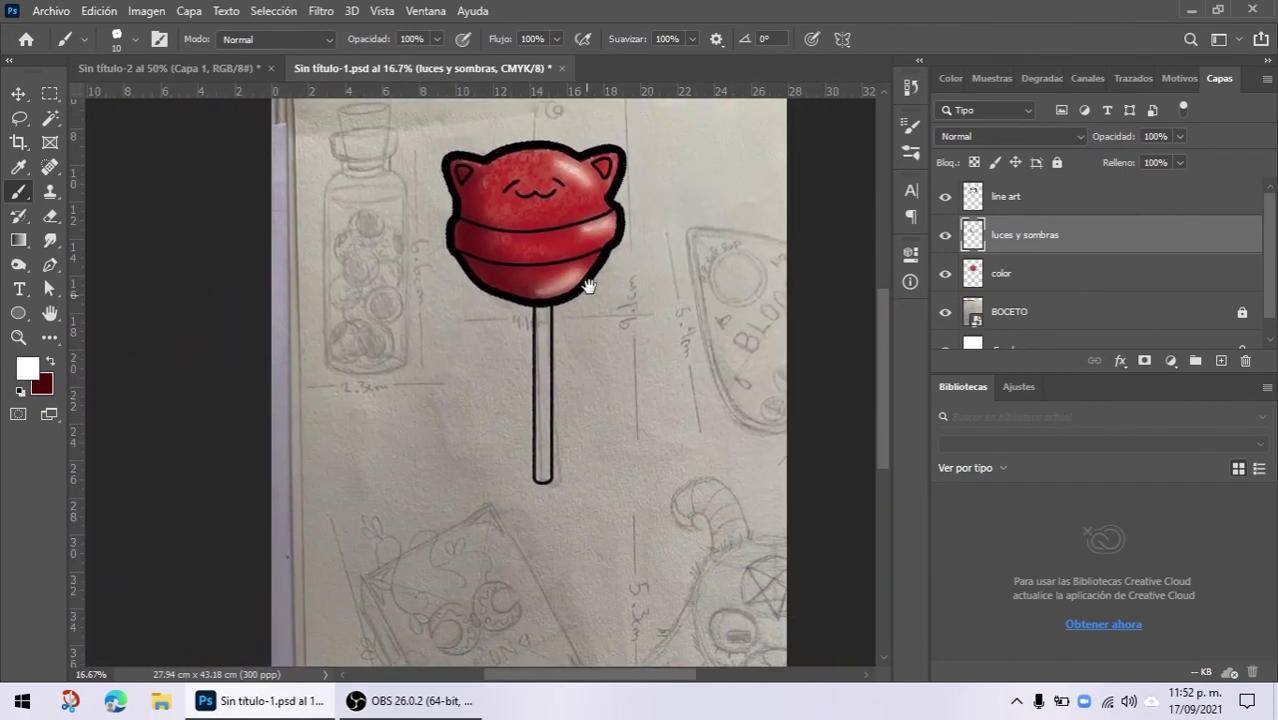
key("ctrl+plus")
key("ctrl+plus")
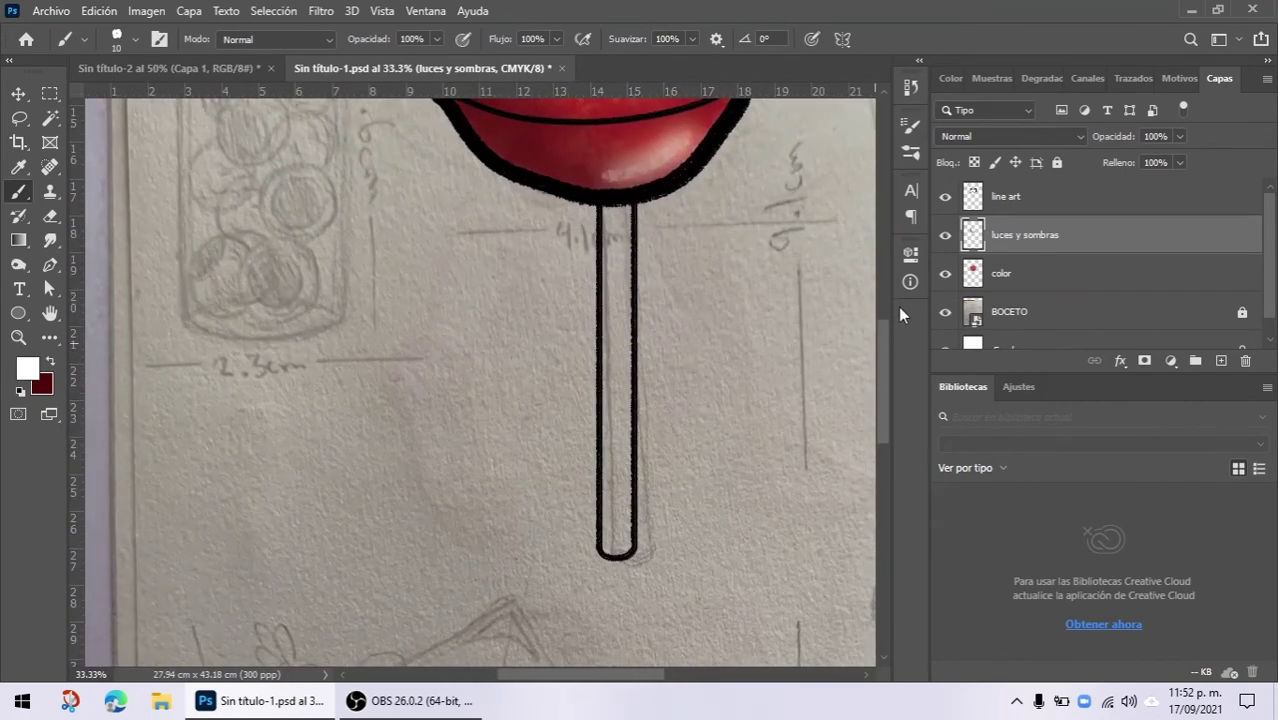
left_click(1036, 278)
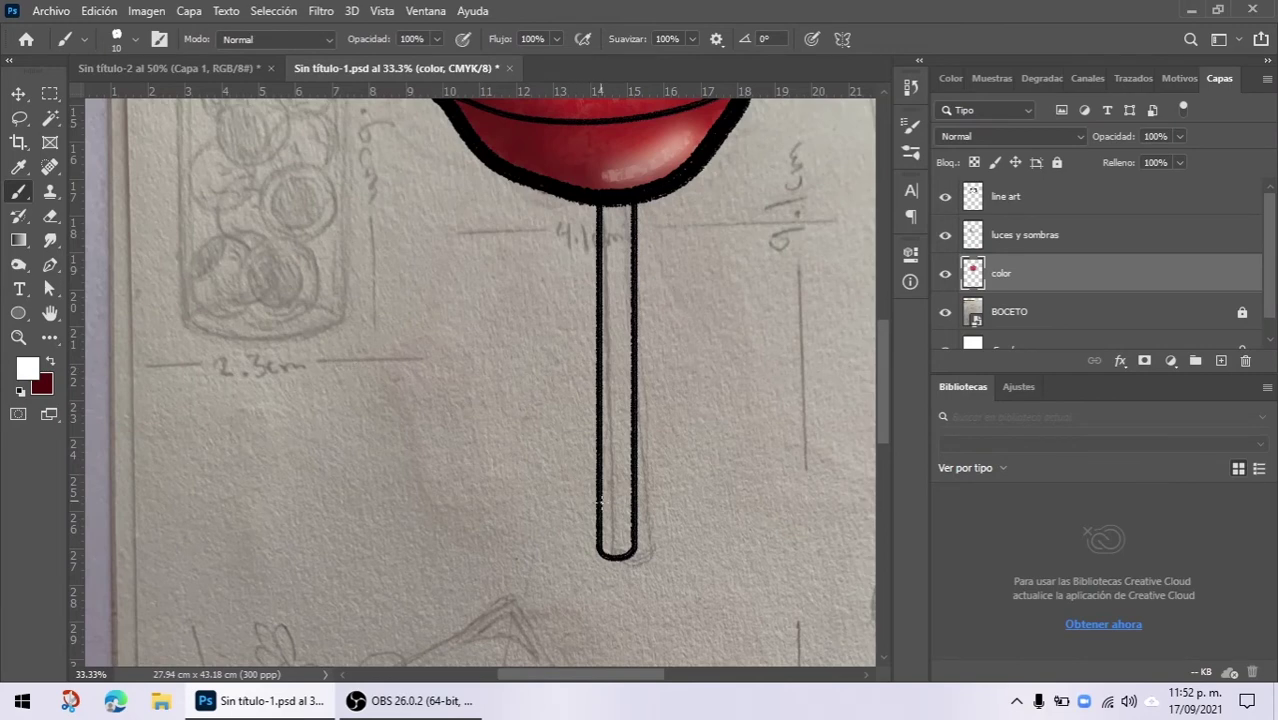
right_click(642, 468)
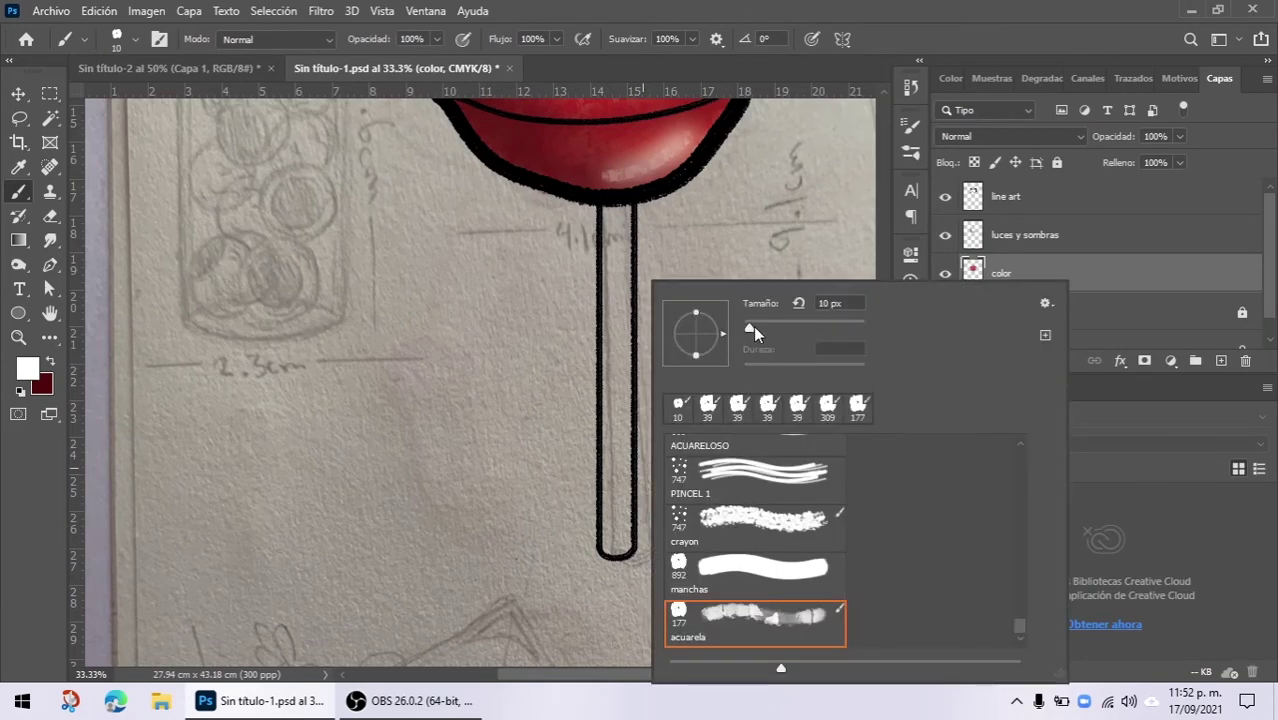
key("Return")
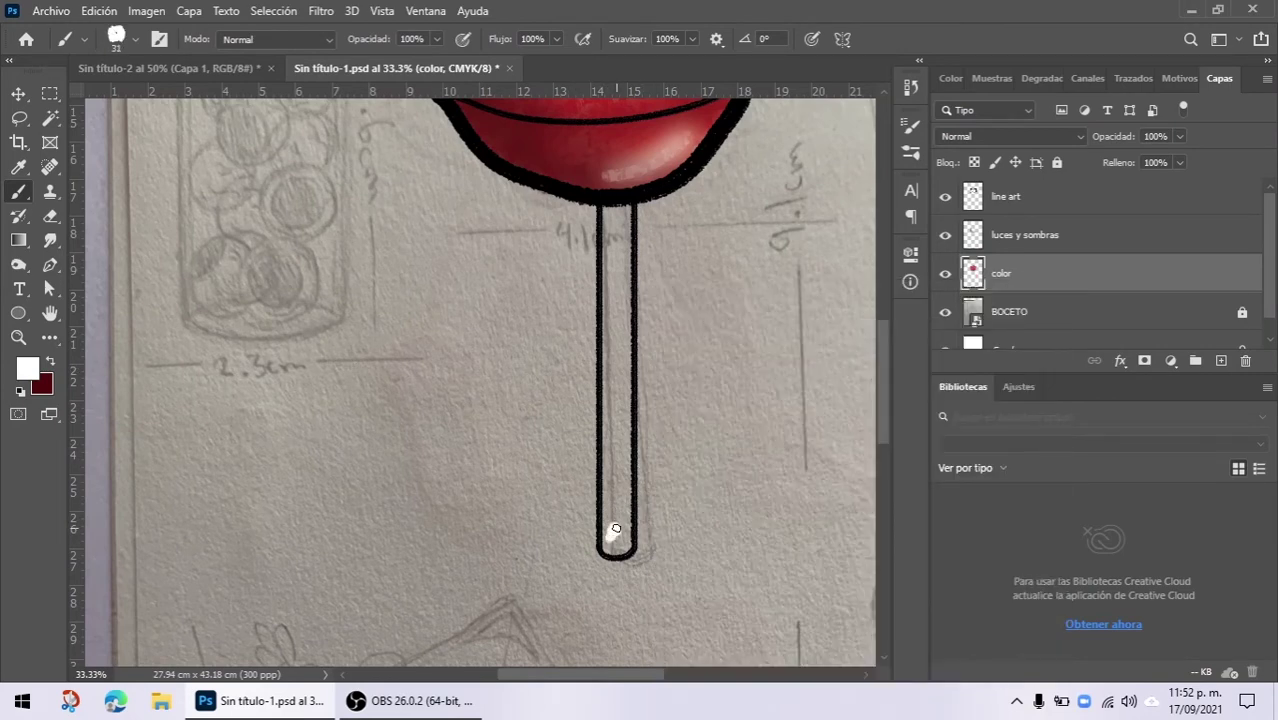
Step: Set the brush smoothing to 0%
key("ctrl+plus")
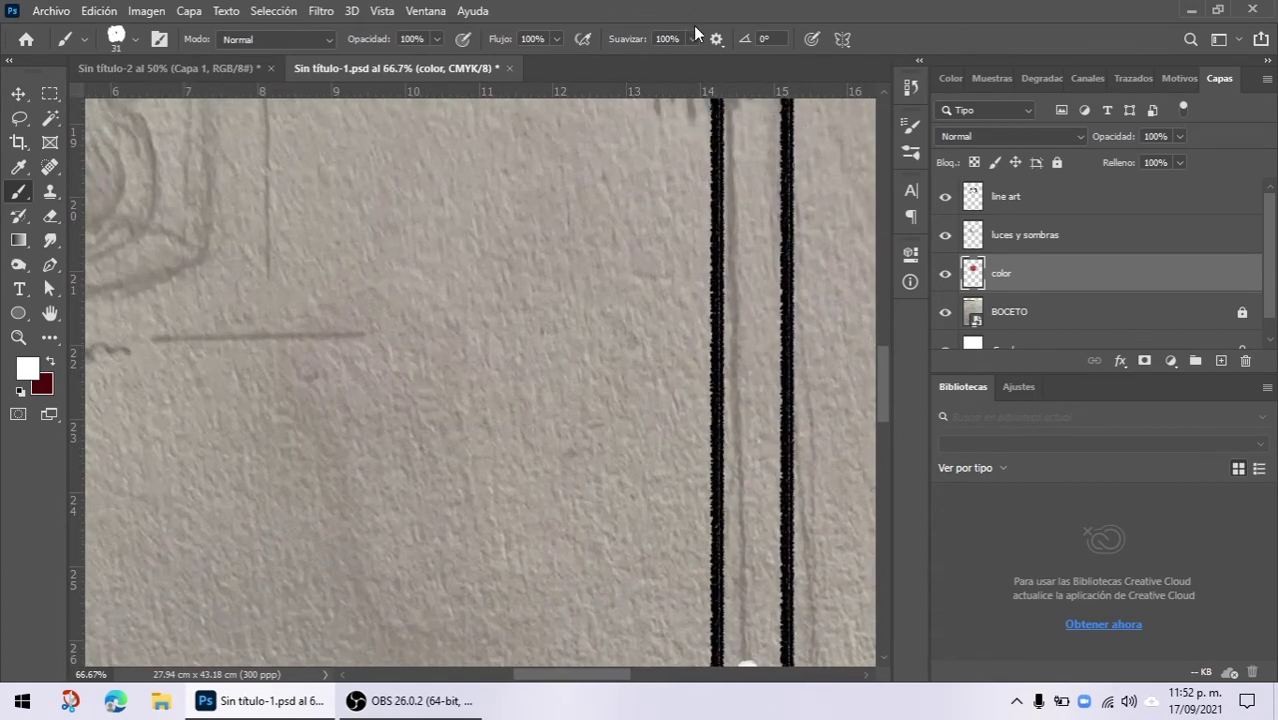
left_click(690, 38)
left_click_drag(687, 57, 548, 64)
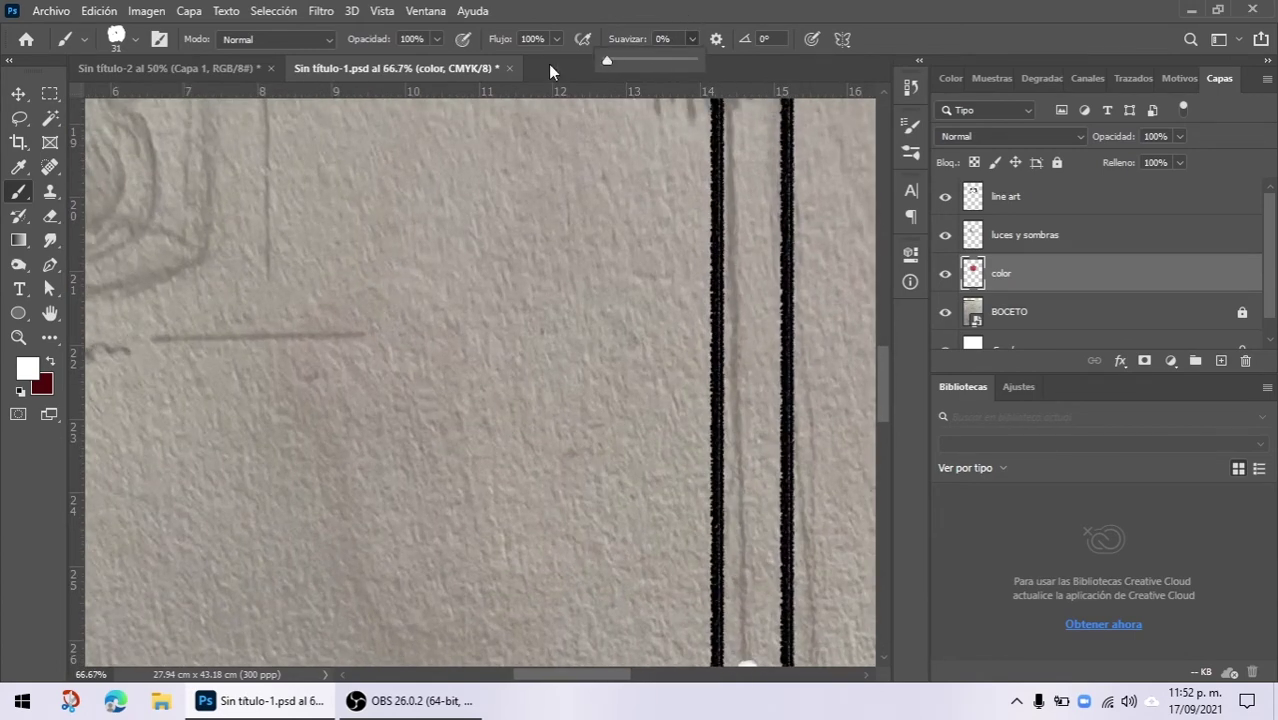
Step: Fill the lollipop stick with white on the color layer, from its rounded lower end up to the candy, erasing paint outside the outline
mouse_move(750, 385)
left_mouse_down()
mouse_move(753, 483)
mouse_move(712, 293)
left_mouse_up()
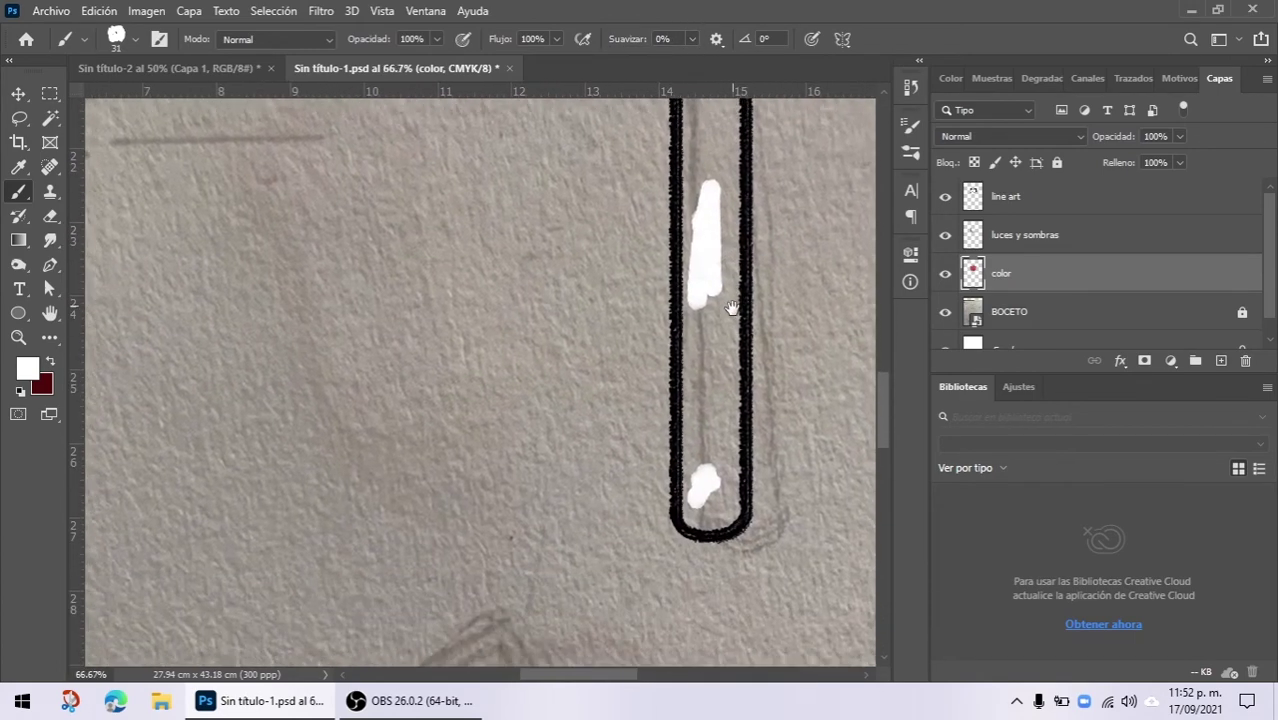
left_click_drag(705, 475, 709, 519)
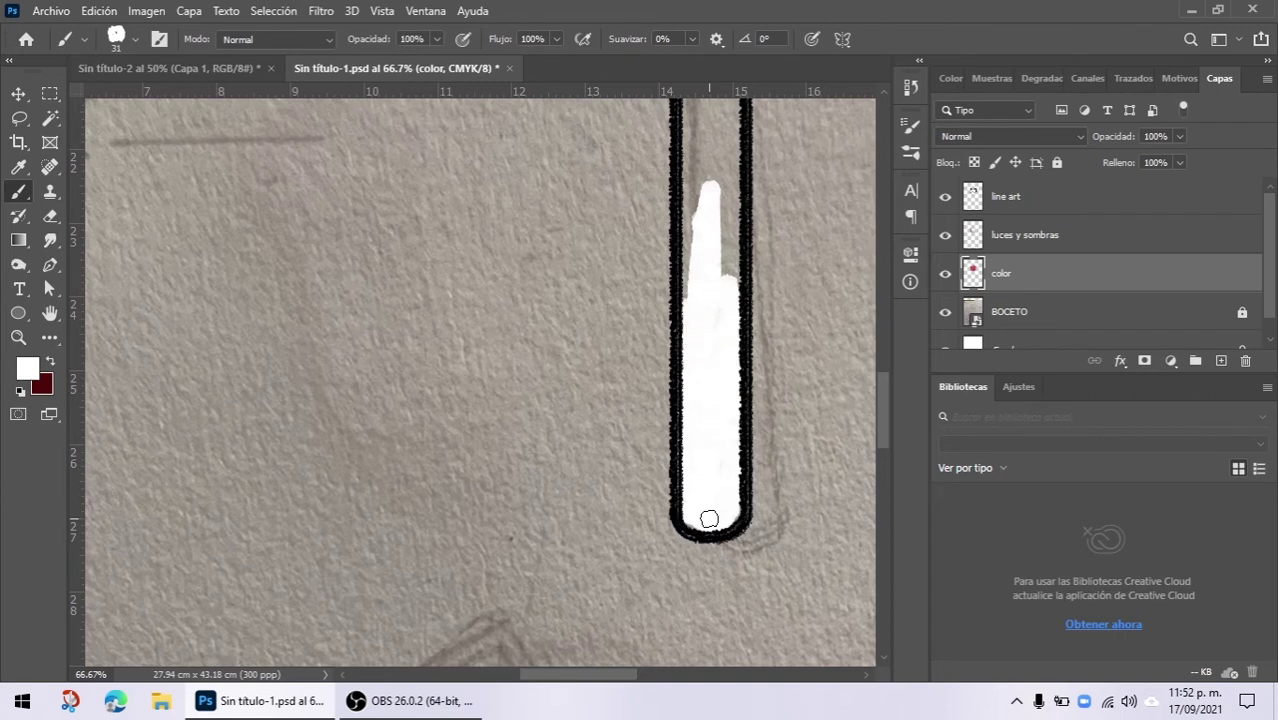
mouse_move(720, 260)
left_mouse_down()
mouse_move(679, 415)
mouse_move(718, 460)
left_mouse_up()
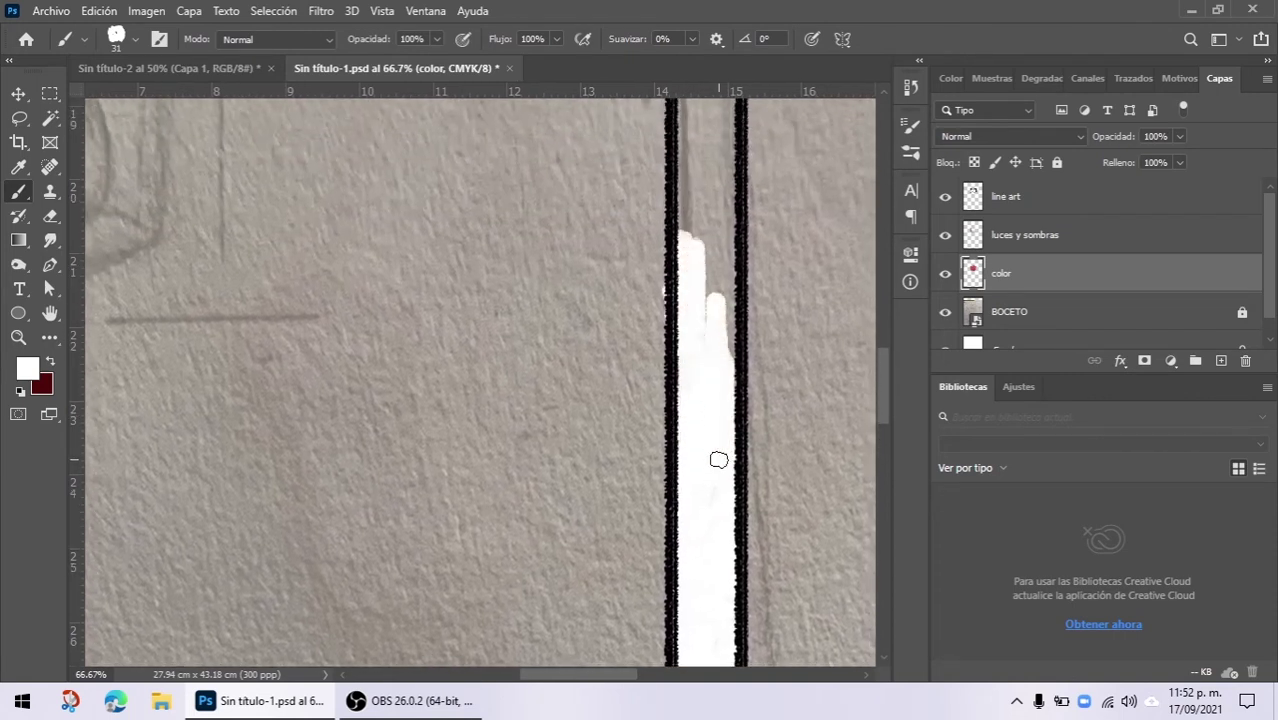
key("e")
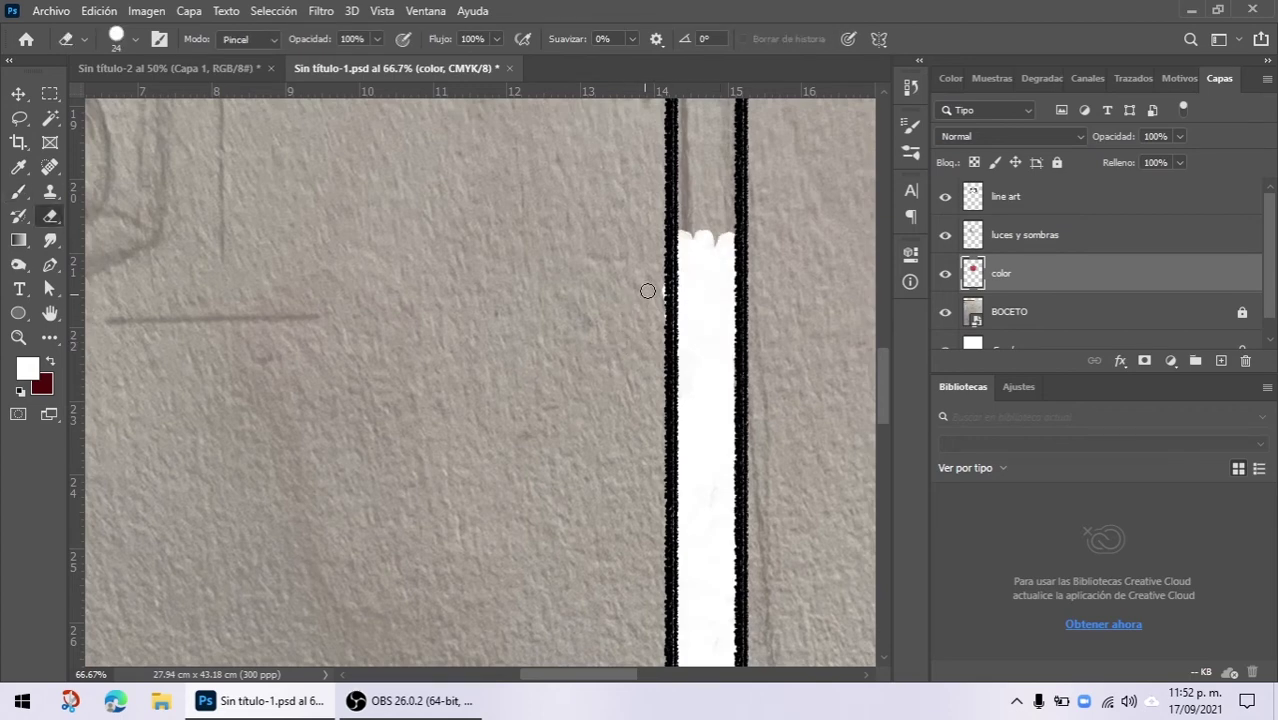
key("b")
mouse_move(699, 234)
left_mouse_down()
mouse_move(710, 170)
mouse_move(708, 326)
mouse_move(686, 331)
mouse_move(695, 278)
mouse_move(714, 288)
mouse_move(721, 216)
left_mouse_up()
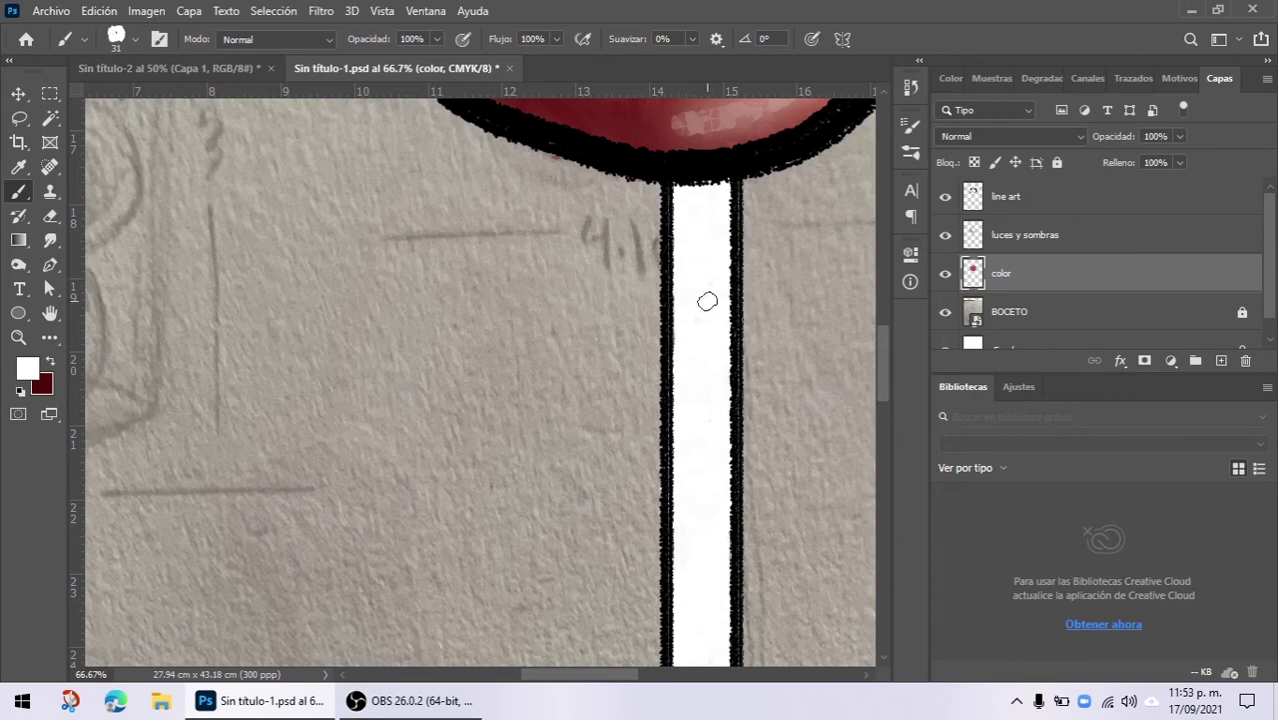
Step: Load the color layer's painted area as a selection and make the luces y sombras layer active
key("ctrl+minus")
key("ctrl+minus")
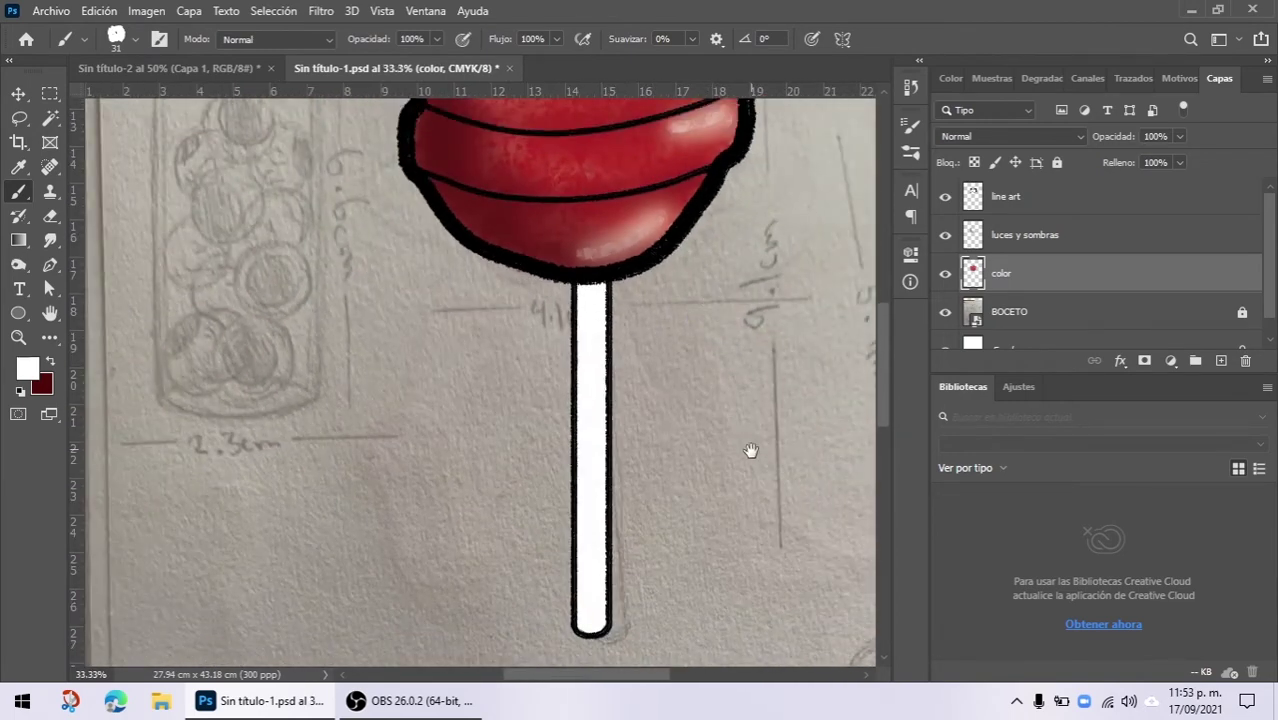
left_click_drag(750, 448, 676, 389)
left_click(972, 272, "ctrl")
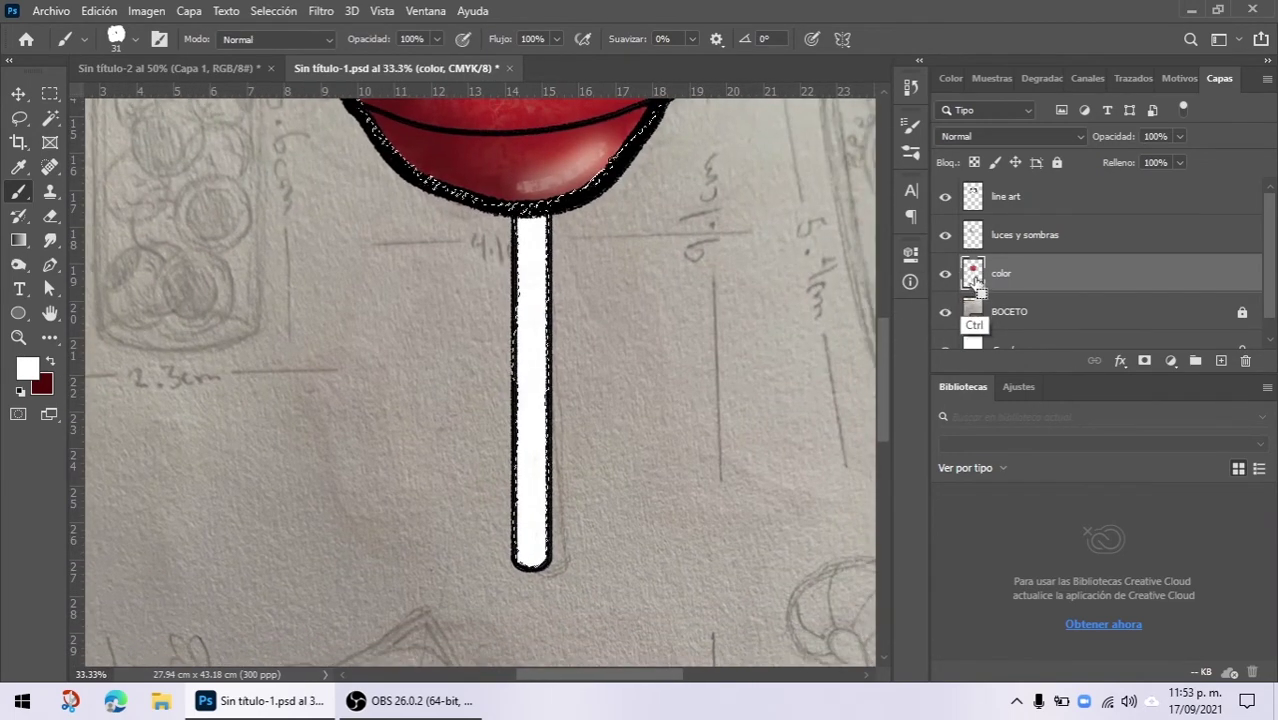
left_click(1020, 234)
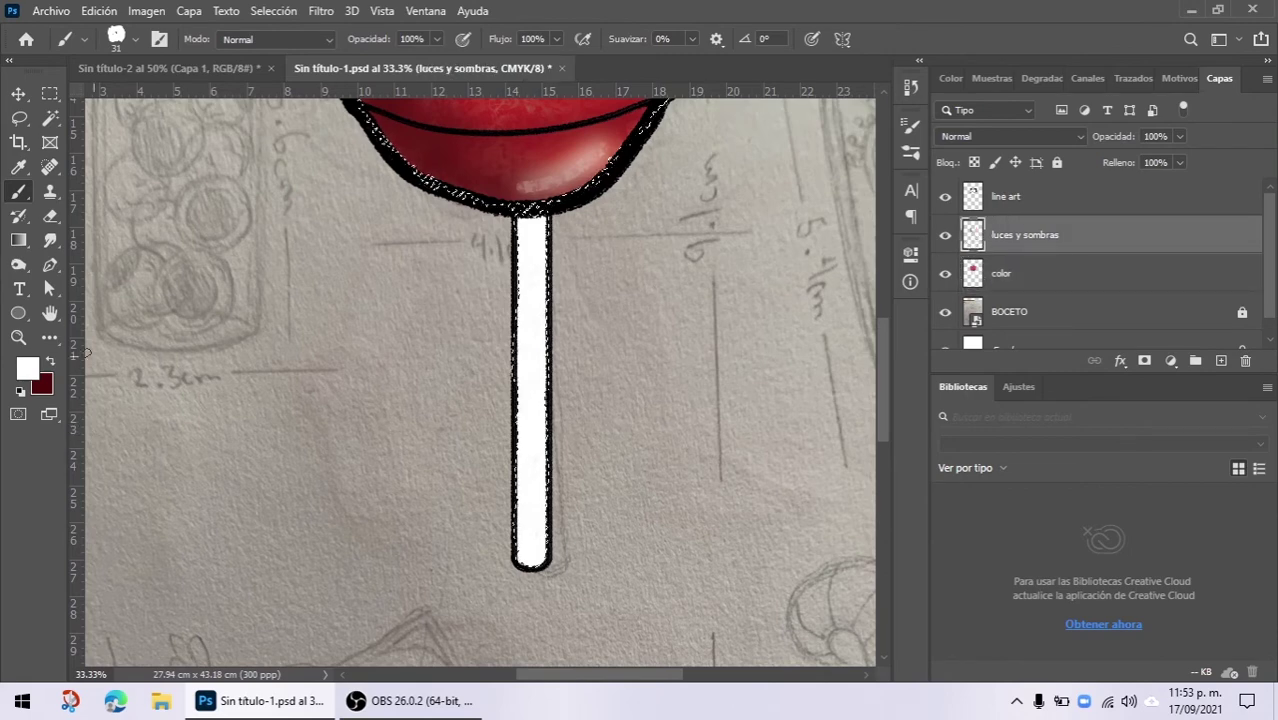
Step: Shade the selected stick in grey #8a8b8d with the acuarela brush at 122 px and 15% opacity
key("alt")
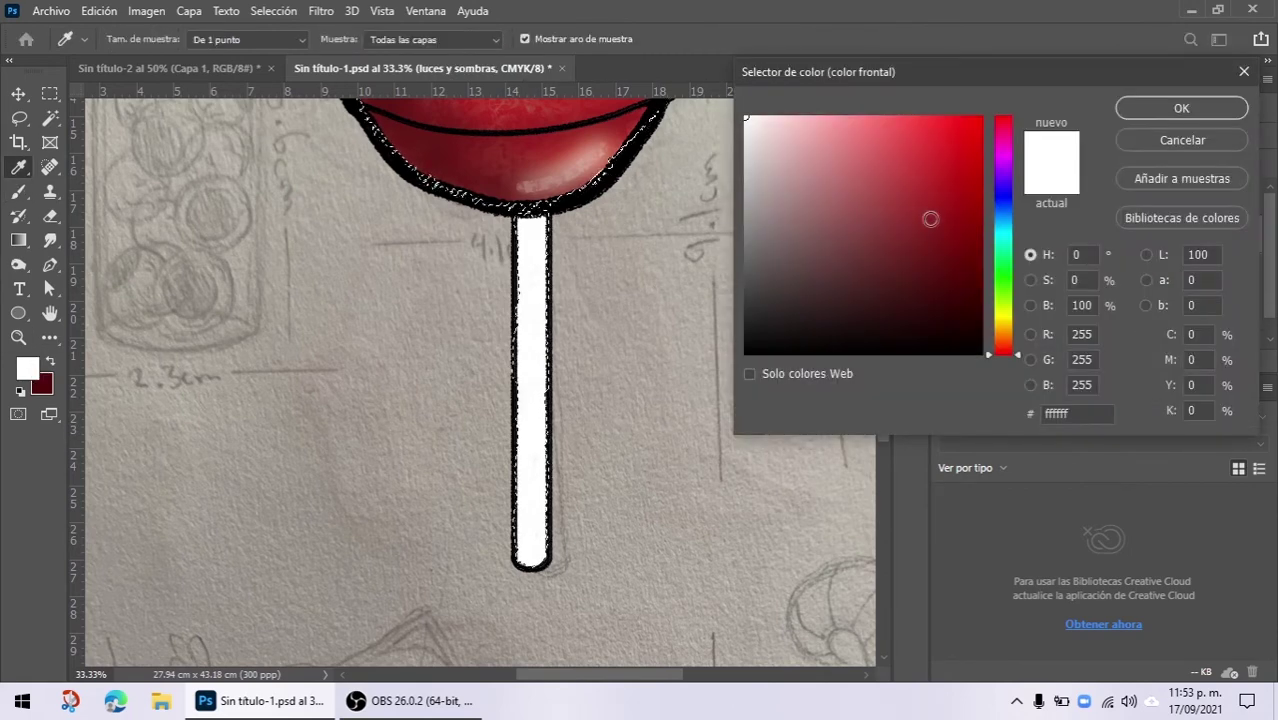
left_click_drag(1003, 280, 1003, 202)
left_click_drag(794, 158, 753, 219)
left_click(1181, 108)
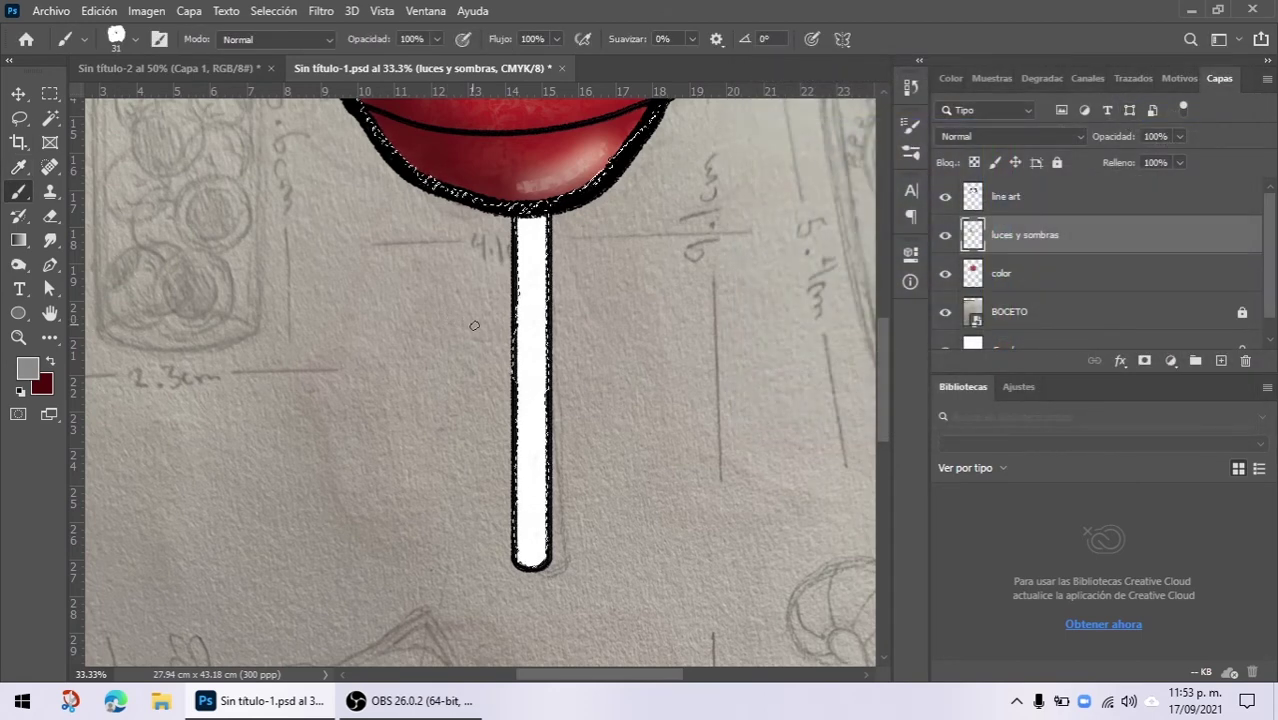
right_click(560, 282)
left_click_drag(676, 326, 717, 328)
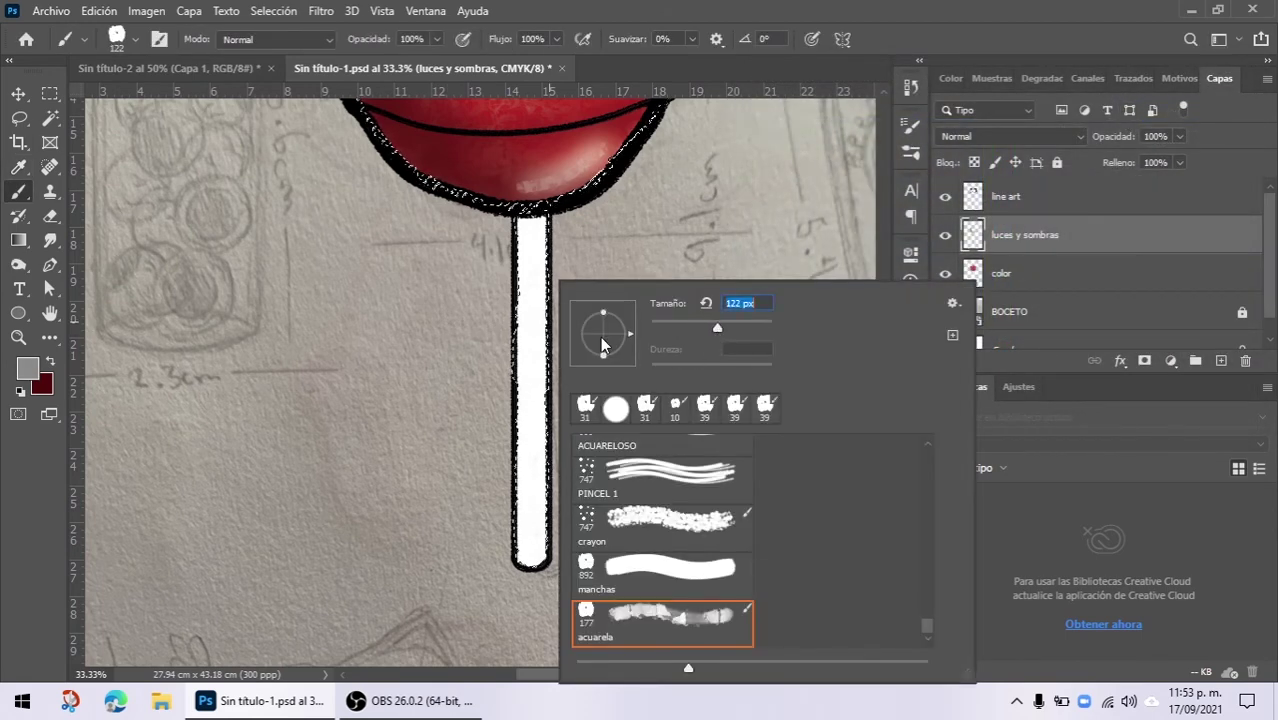
left_click(437, 40)
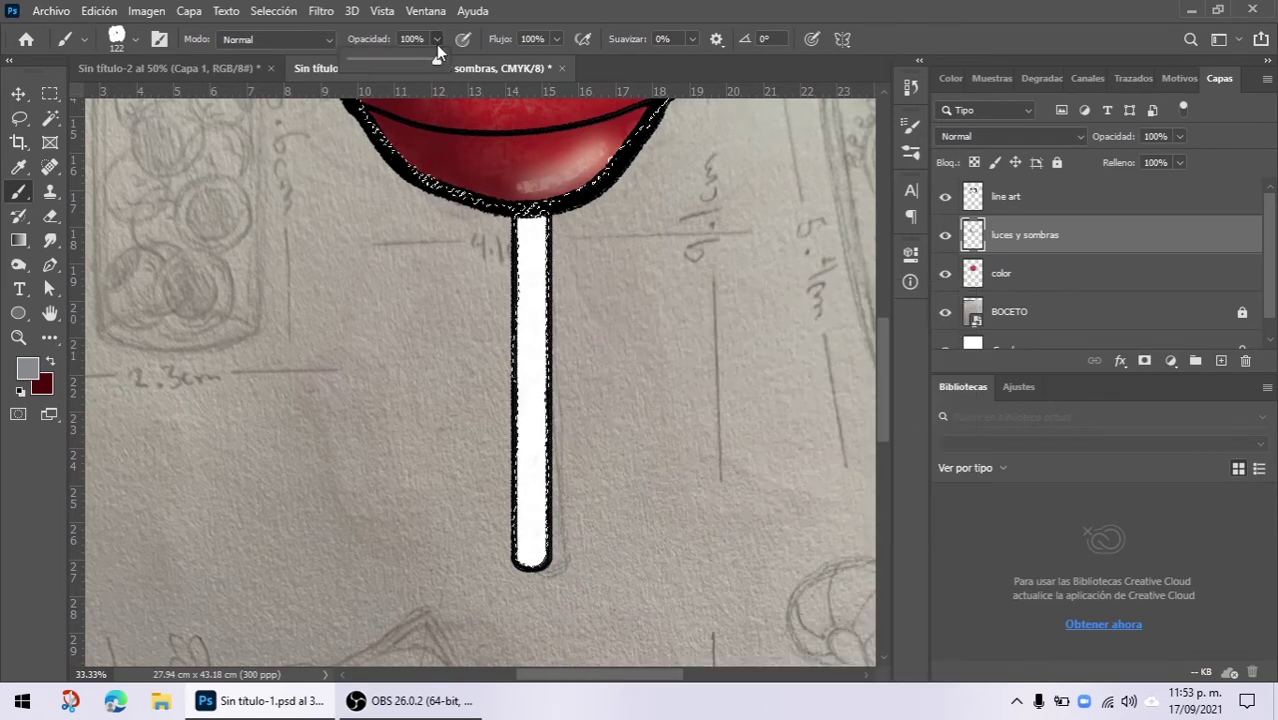
left_click(506, 232)
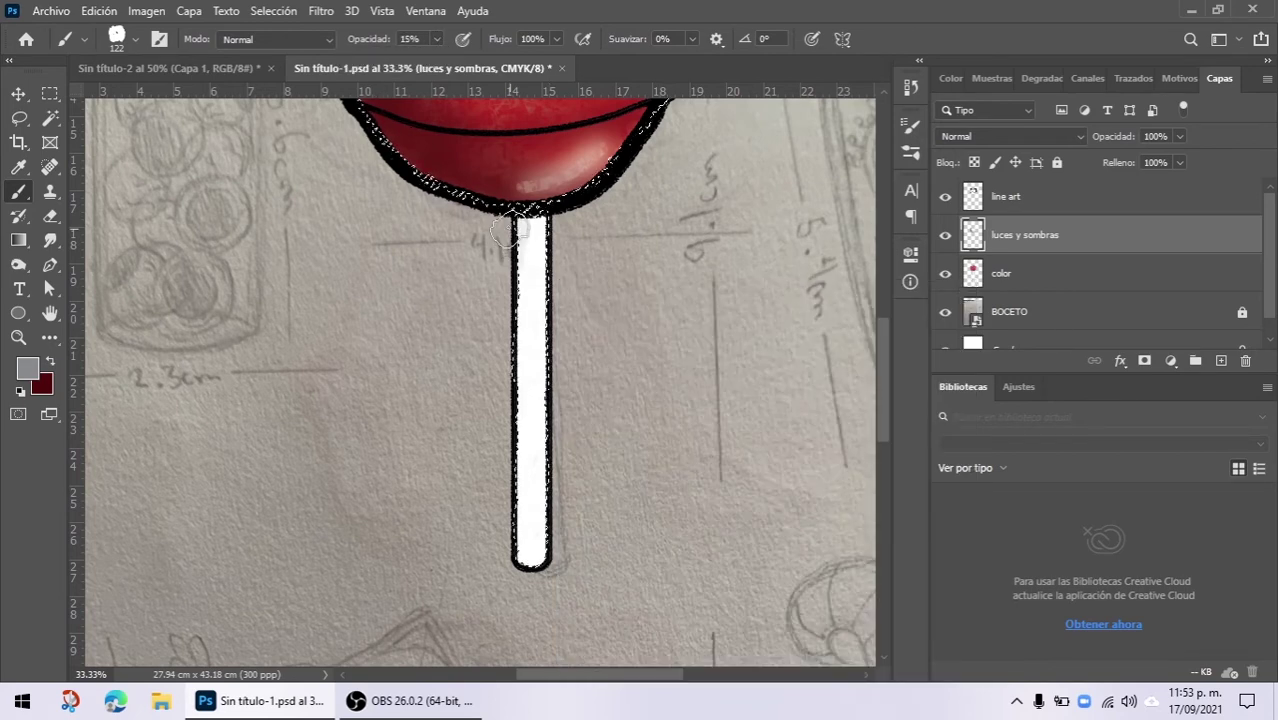
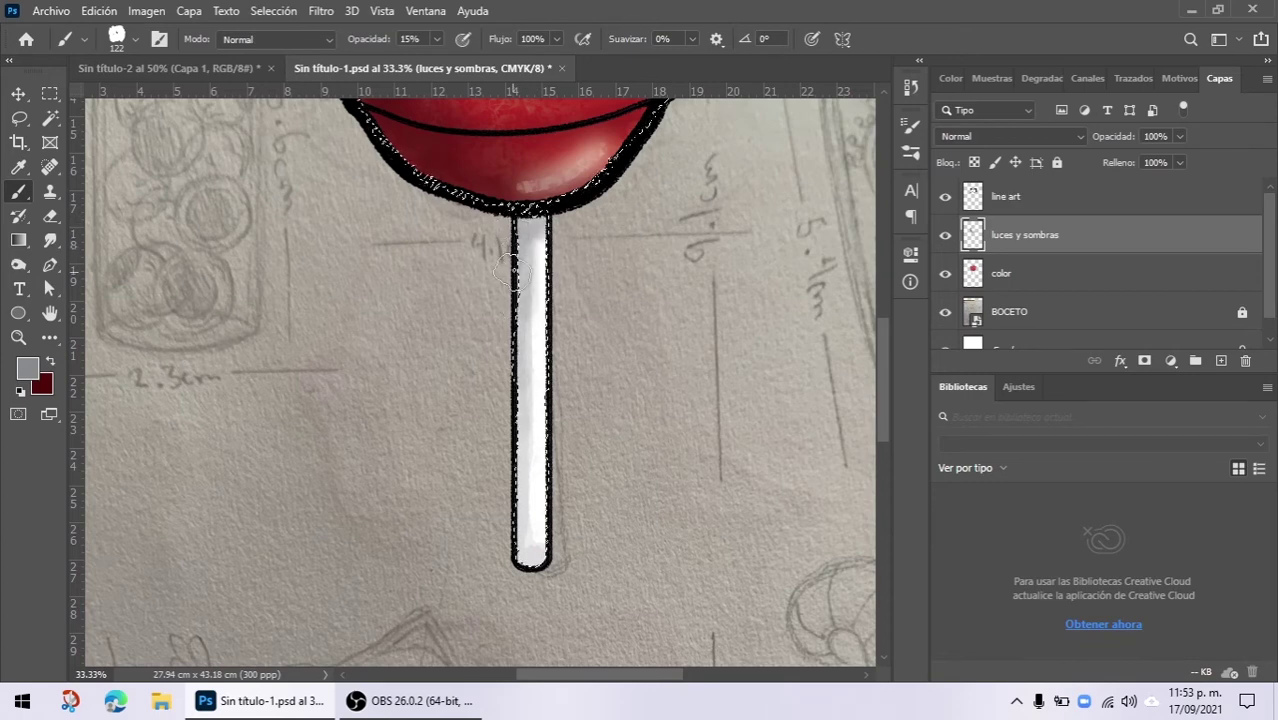
left_click_drag(522, 427, 531, 488)
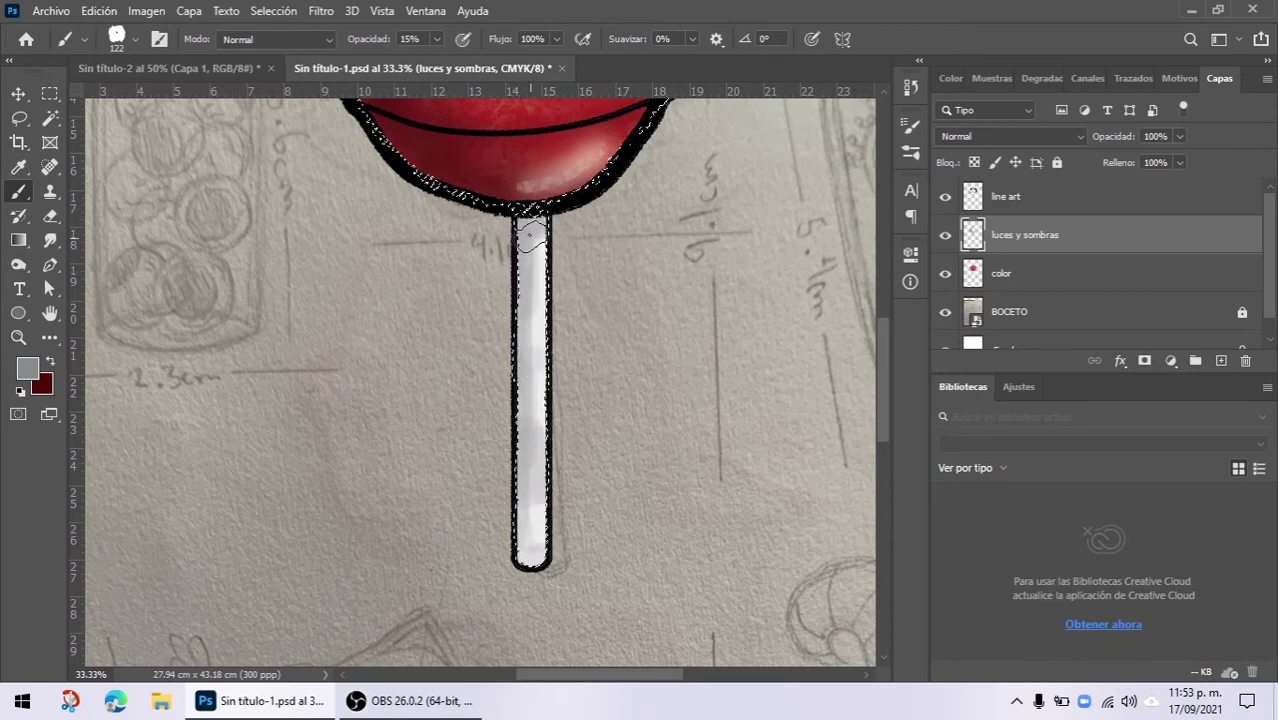
mouse_move(531, 235)
left_mouse_down()
mouse_move(535, 368)
mouse_move(530, 258)
left_mouse_up()
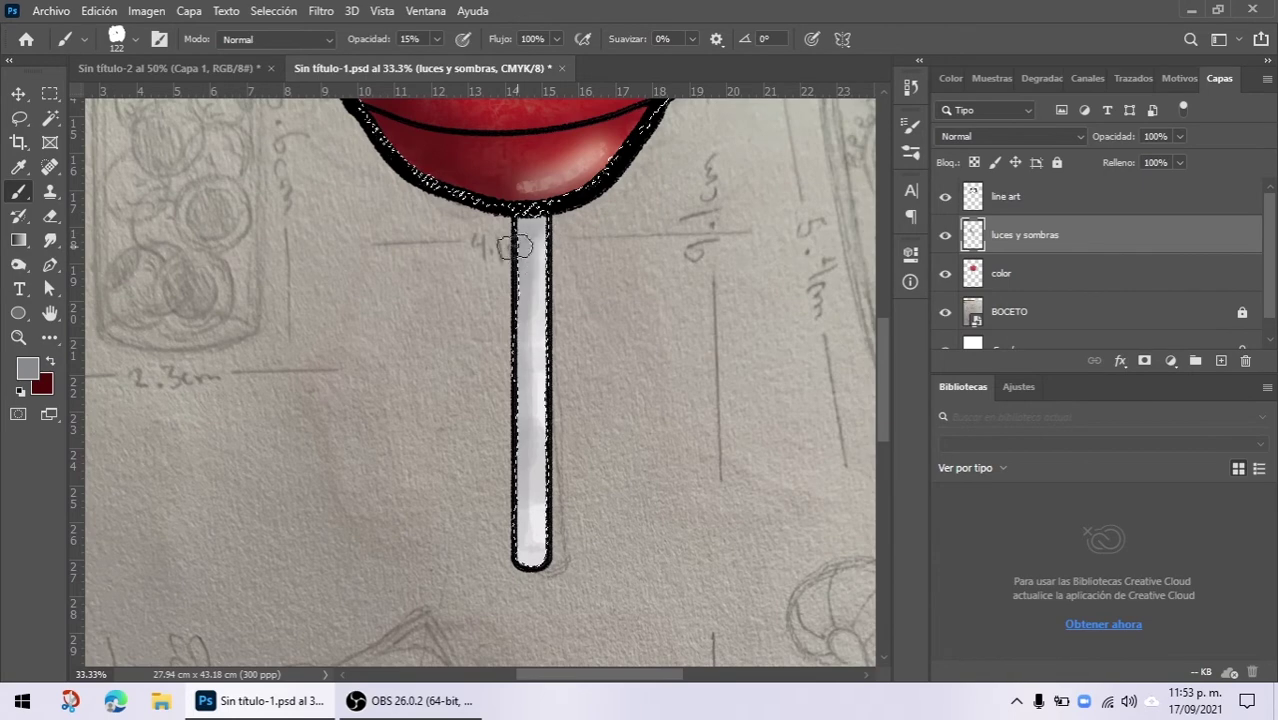
Step: Choose a dark bluish grey and deepen the shadow along the stick's left side, from just below the candy to the lower end
left_click(26, 368)
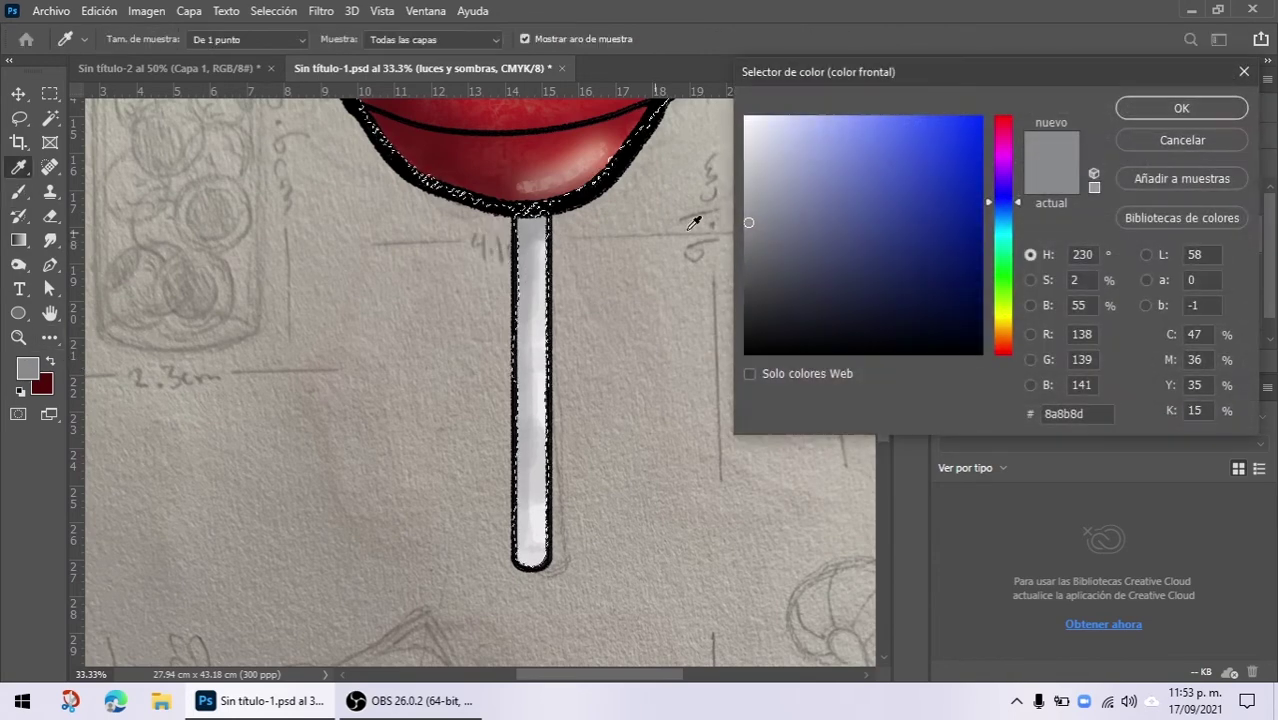
left_click(783, 304)
left_click(1137, 108)
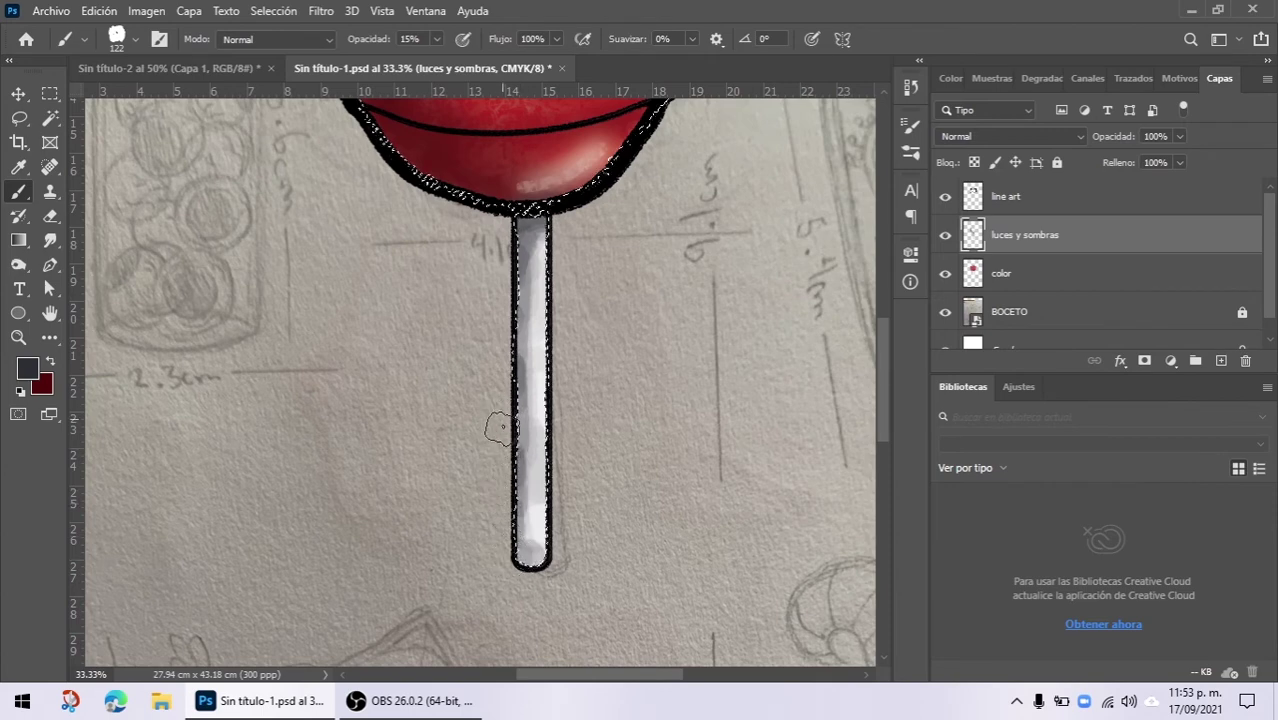
left_click_drag(509, 469, 516, 550)
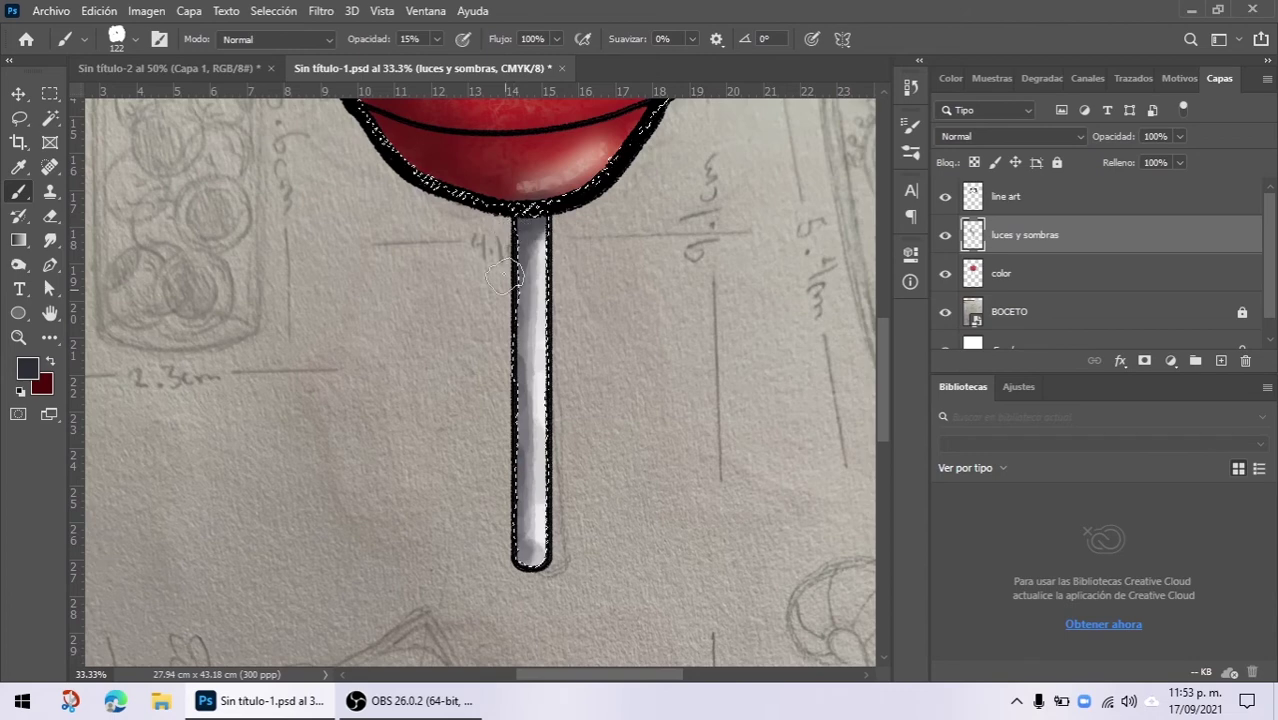
key("ctrl+minus")
key("ctrl+minus")
key("ctrl+minus")
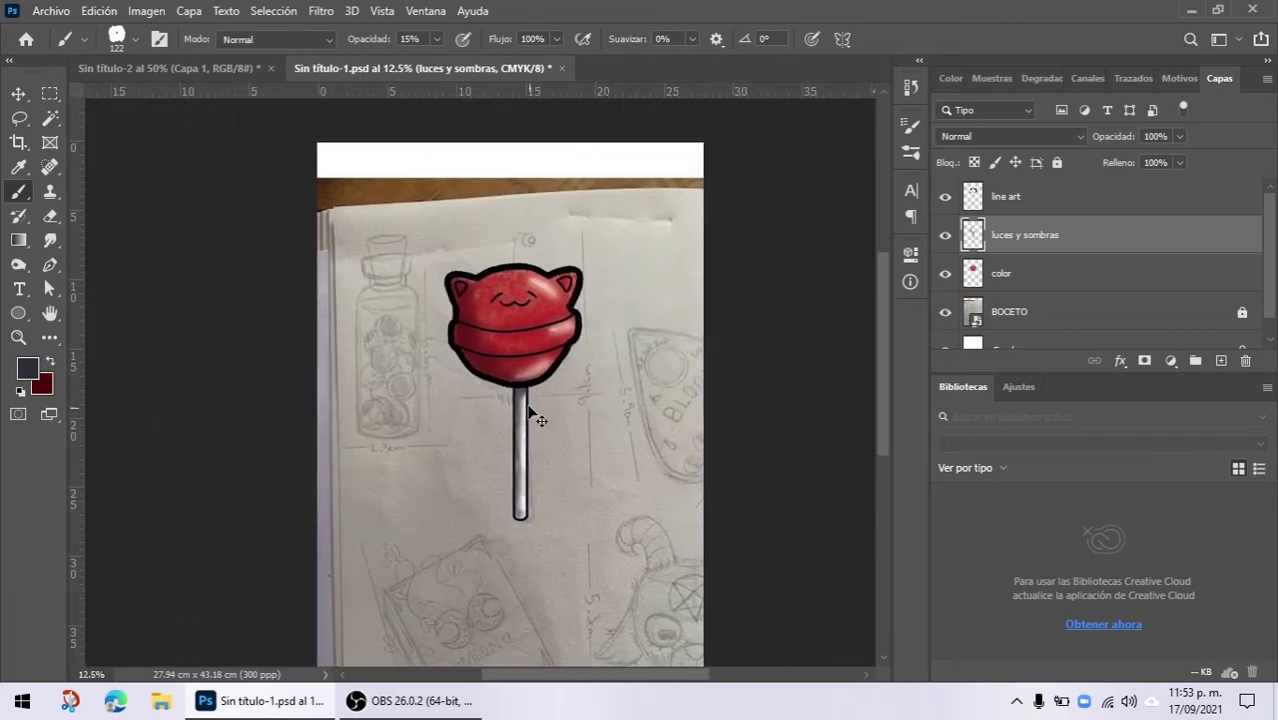
Step: Clear the selection and group the line art, luces y sombras and color layers
key("ctrl+e")
key("ctrl+z")
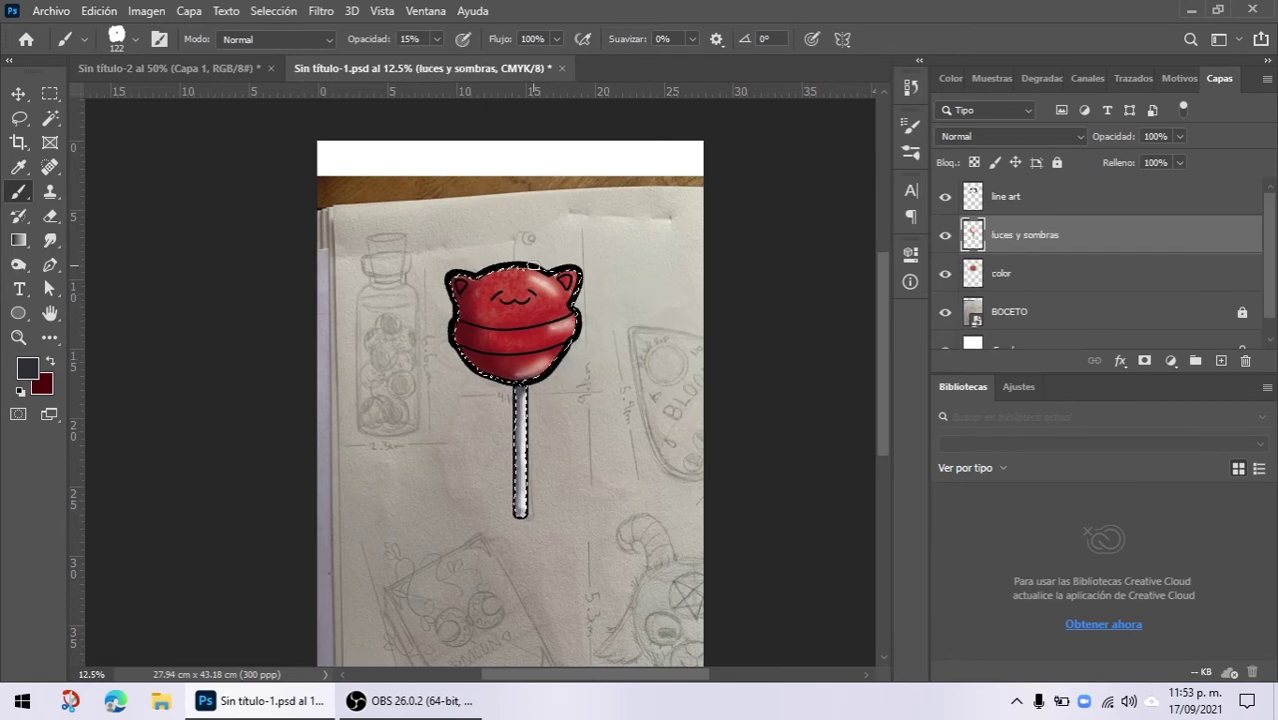
key("ctrl+d")
left_click(1034, 199)
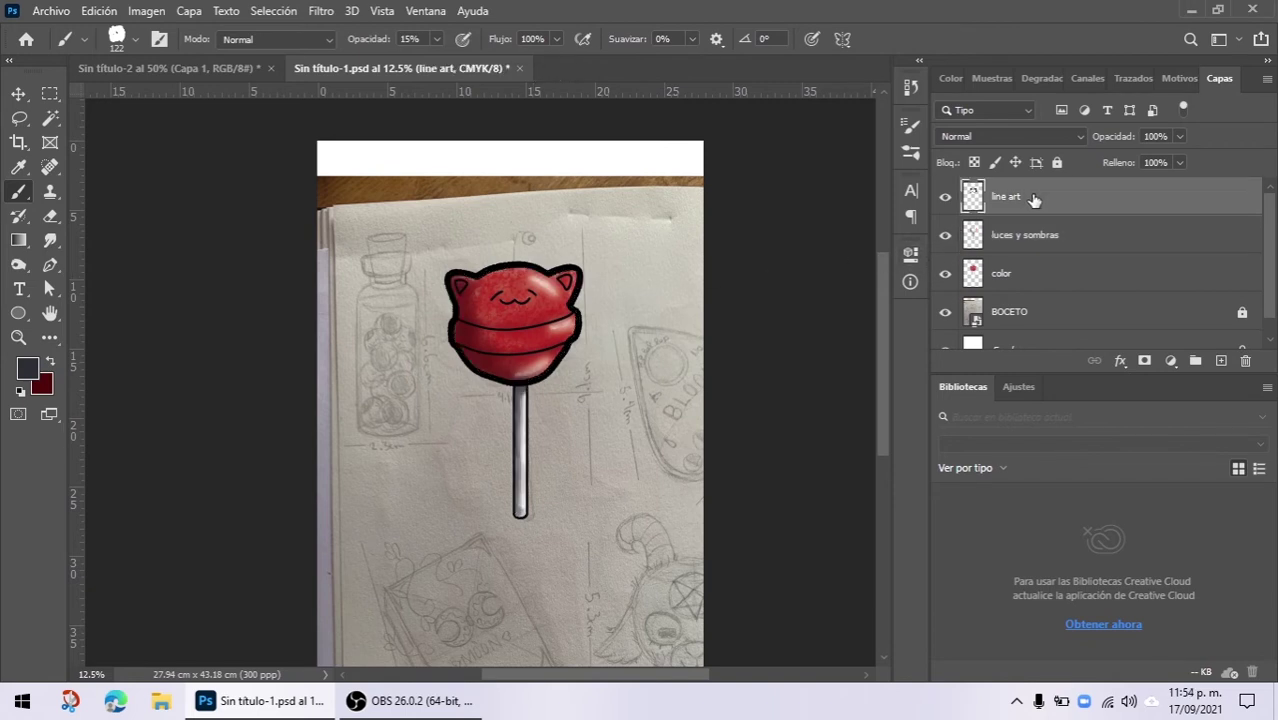
left_click(1044, 245, "shift")
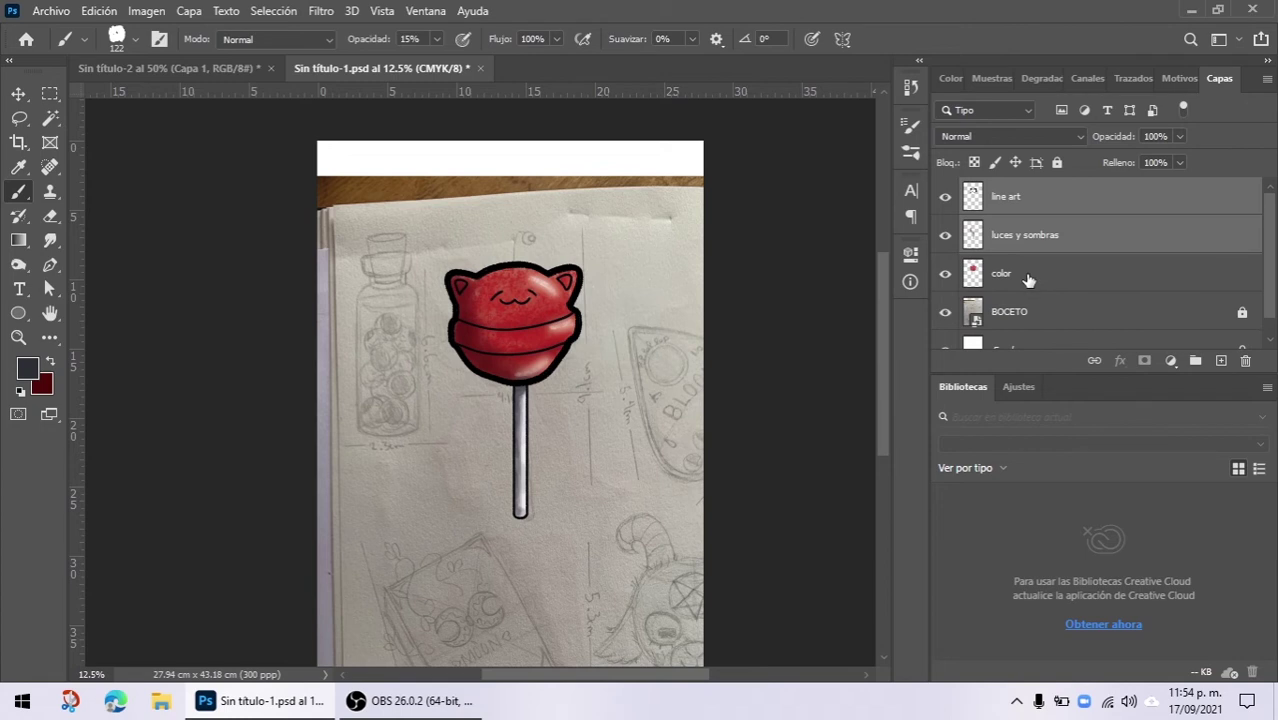
left_click(1029, 280, "shift")
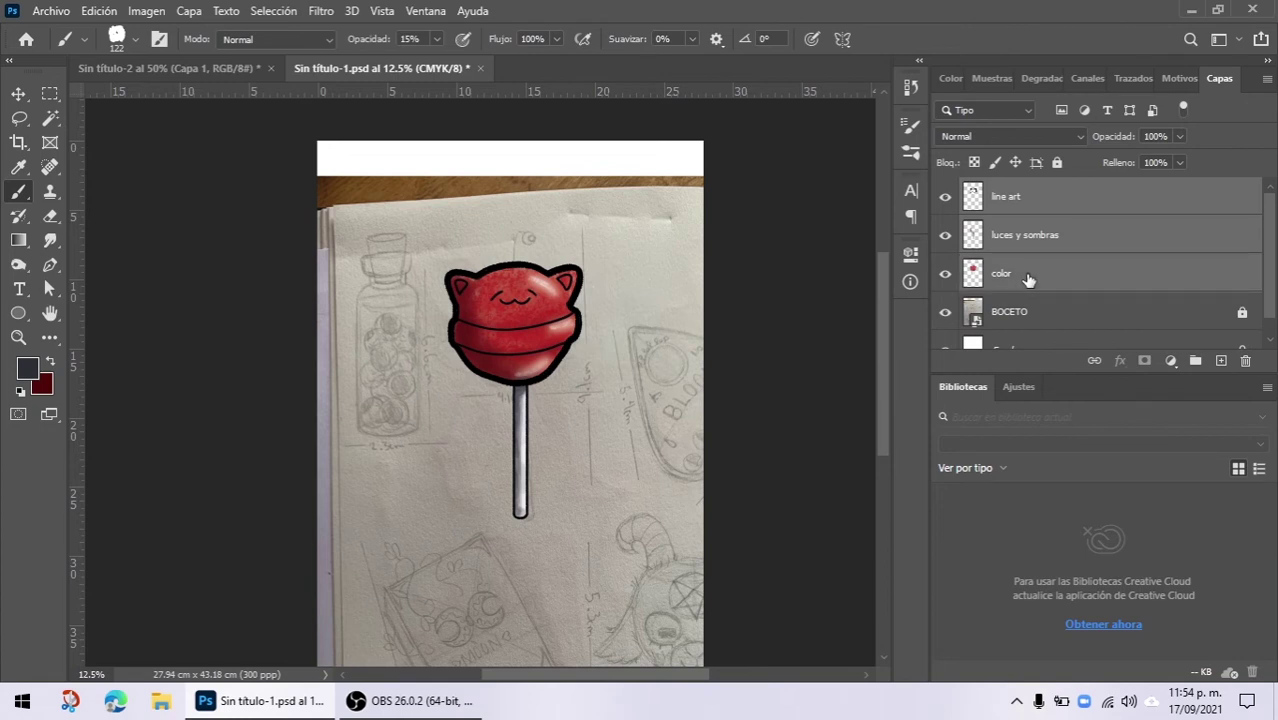
key("ctrl+g")
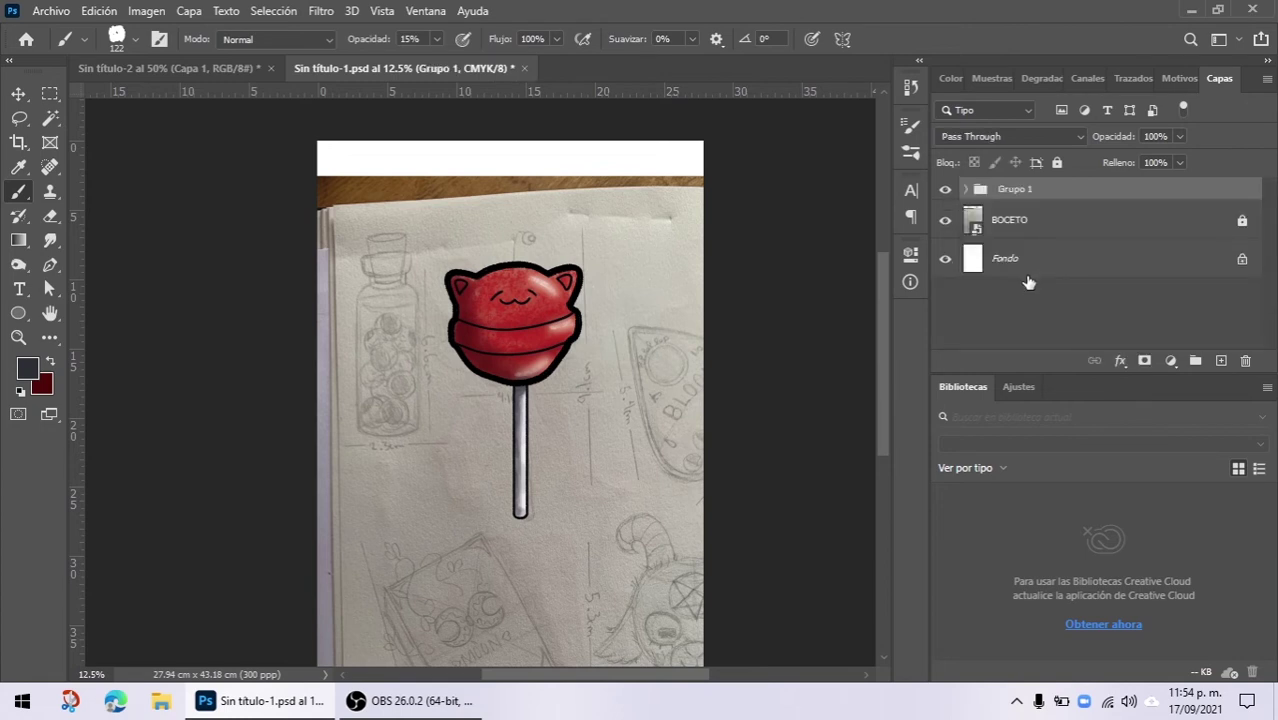
Step: Check the new group by toggling its visibility off and on, and rename it "paleta gato"
left_click(946, 191)
left_click(946, 191)
left_click(946, 191)
left_click(946, 191)
double_click(1017, 189)
type("c")
key("Return")
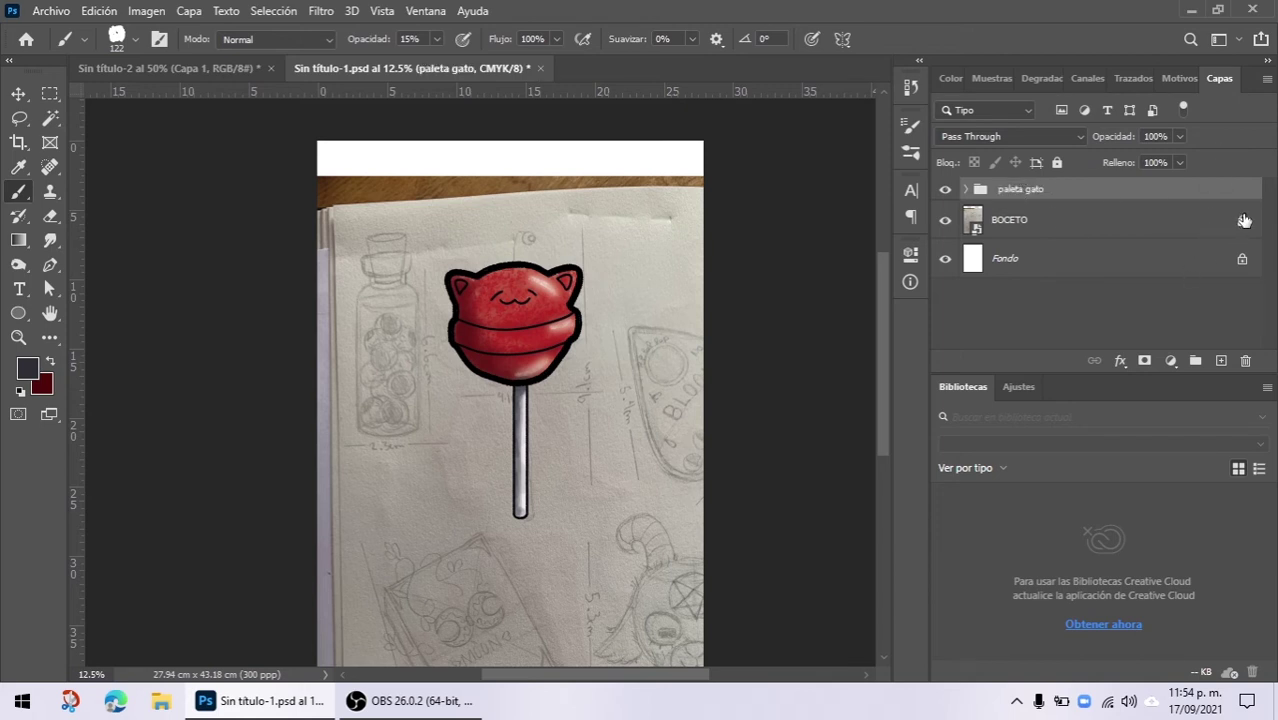
Step: Unlock and delete the BOCETO sketch layer
left_click(1040, 218)
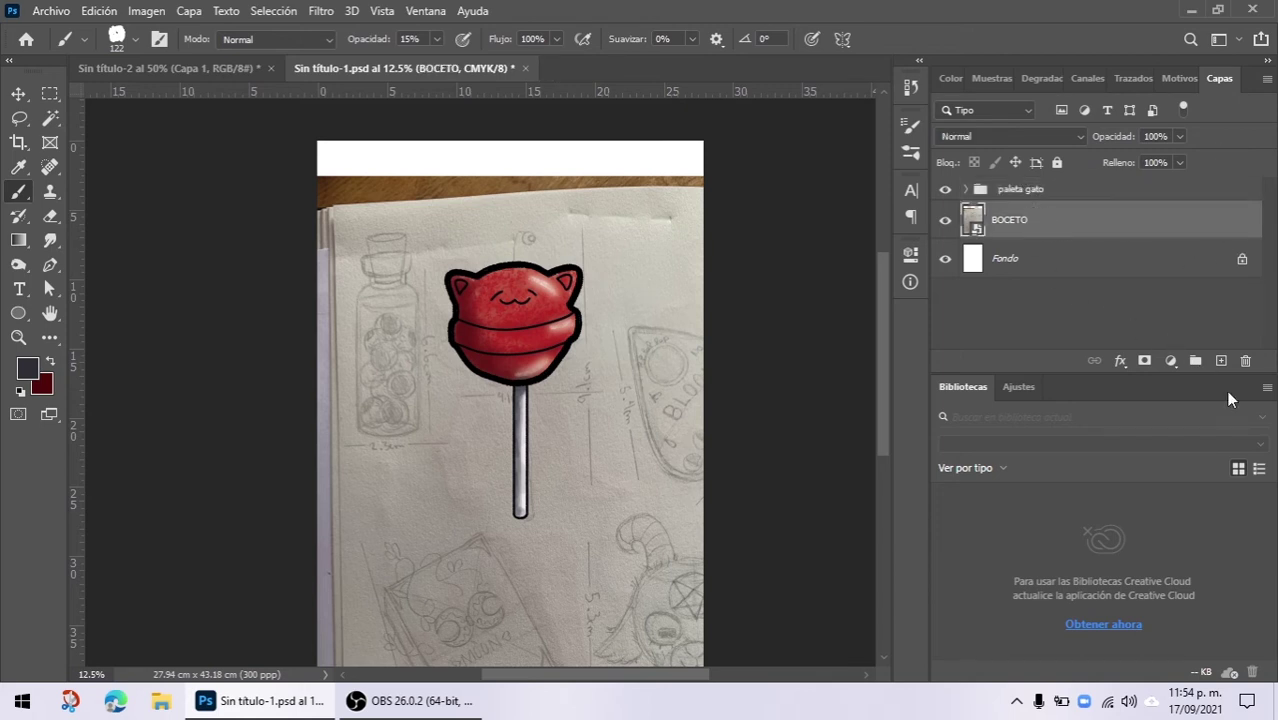
left_click(1246, 361)
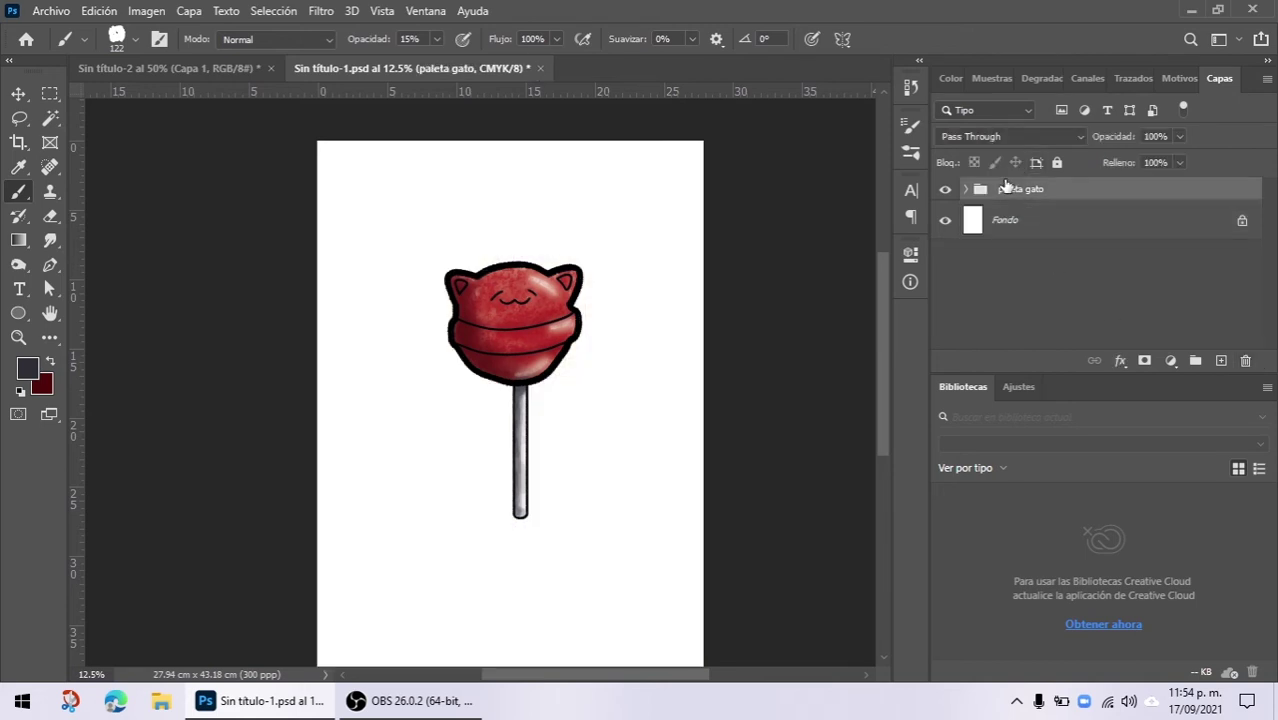
Step: Move the whole paleta gato group to the upper-left corner of the canvas, keeping auto-select set to Grupo
left_click(18, 93)
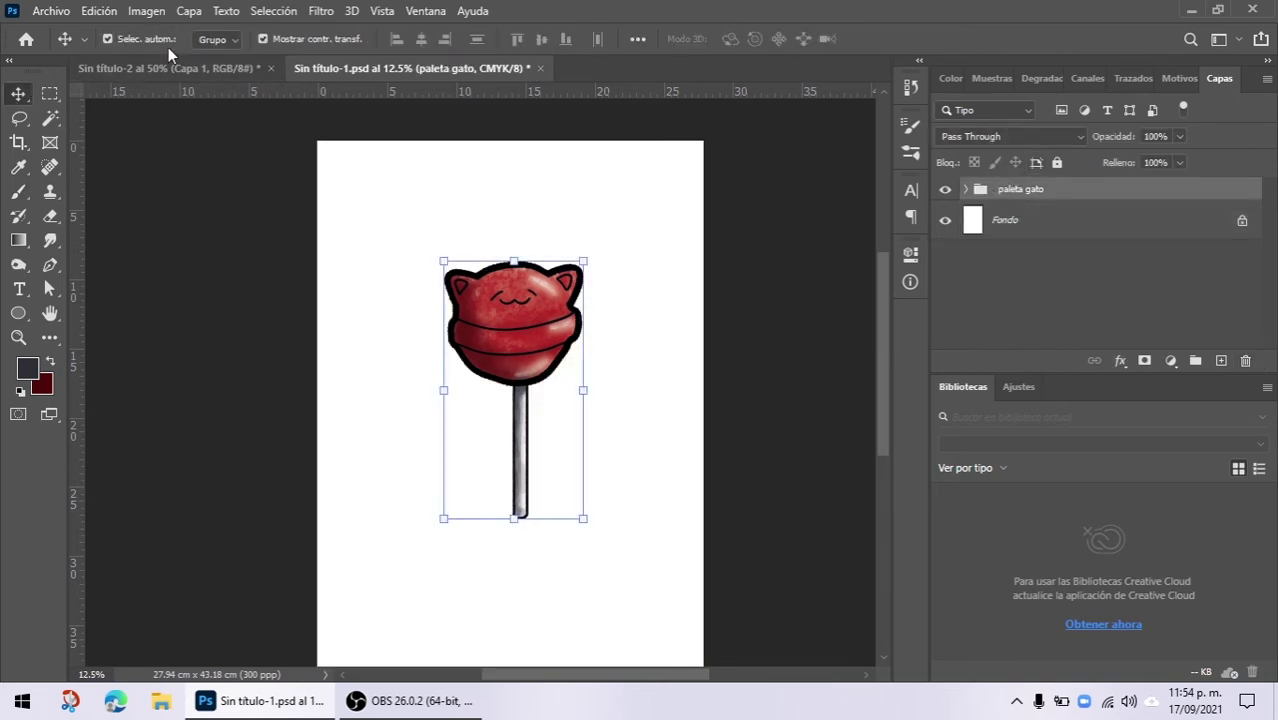
left_click(222, 39)
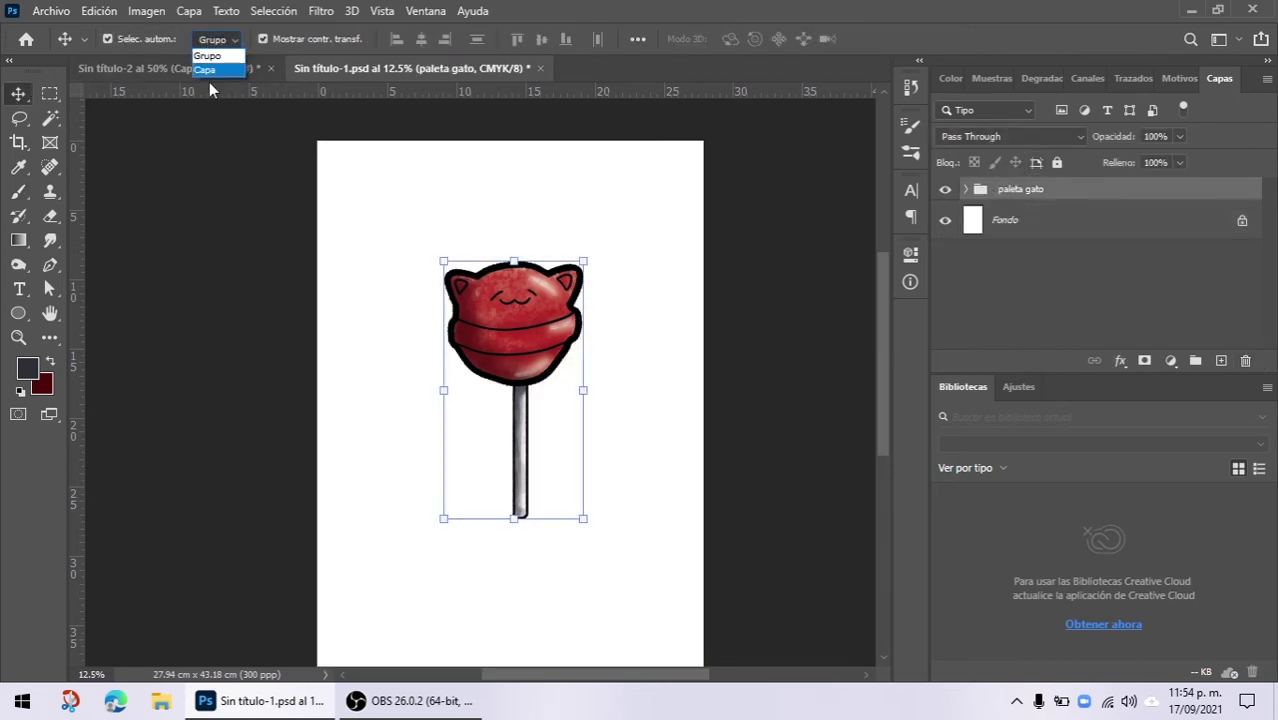
left_click(395, 163)
left_click_drag(552, 298, 441, 190)
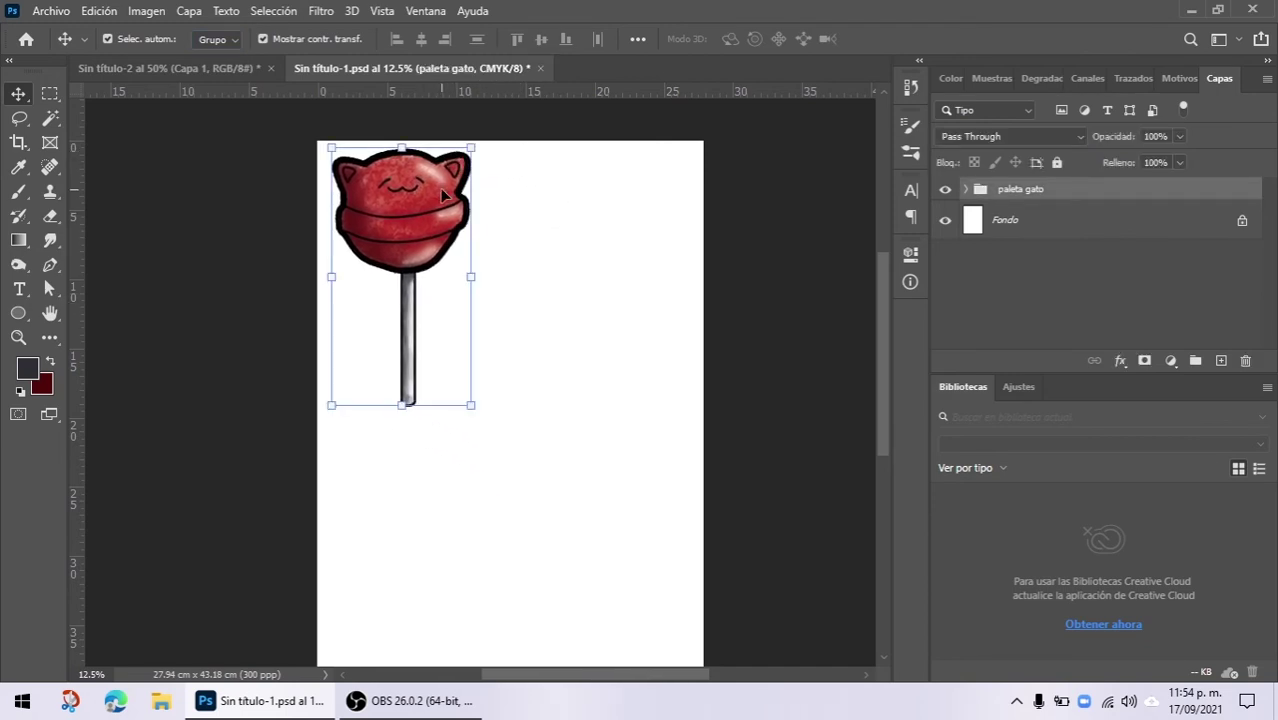
Step: Show the Información readout and scale the paleta gato group proportionally to about 57%, making it about 5.75 × 10.65 cm
left_click(908, 262)
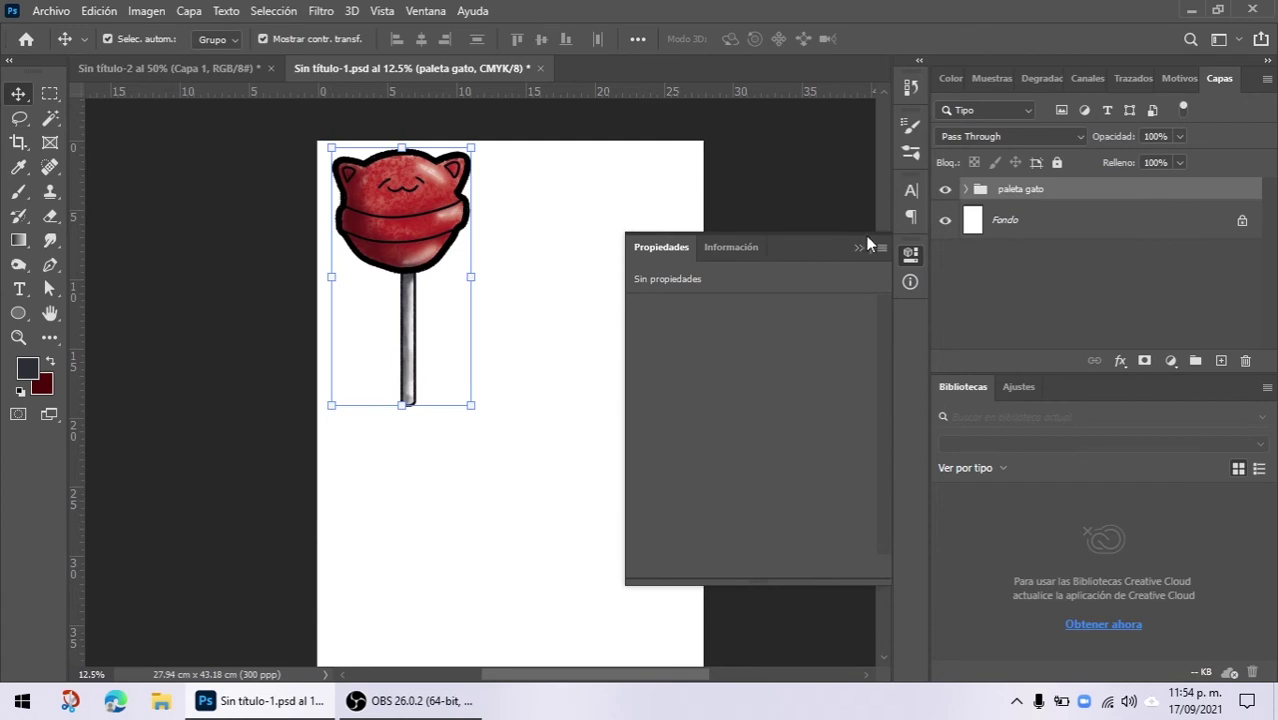
left_click(882, 247)
left_click(563, 260)
left_click(729, 248)
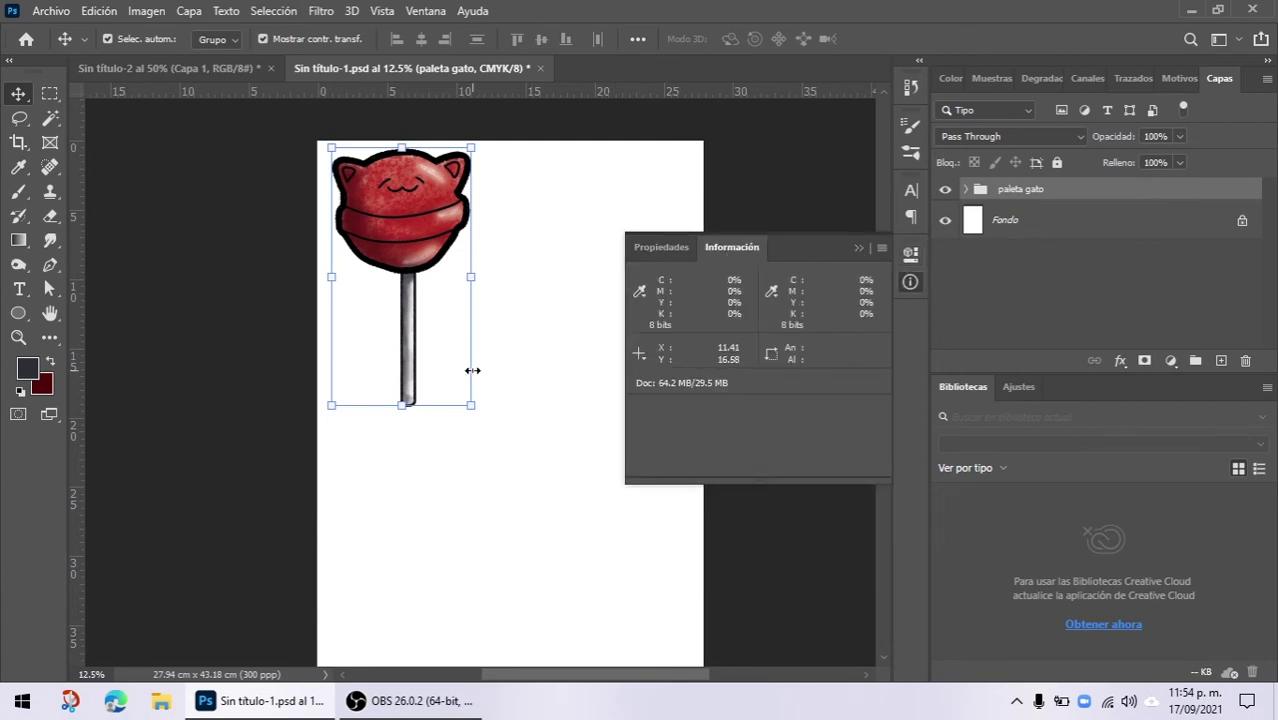
left_click_drag(476, 409, 415, 299)
key("Escape")
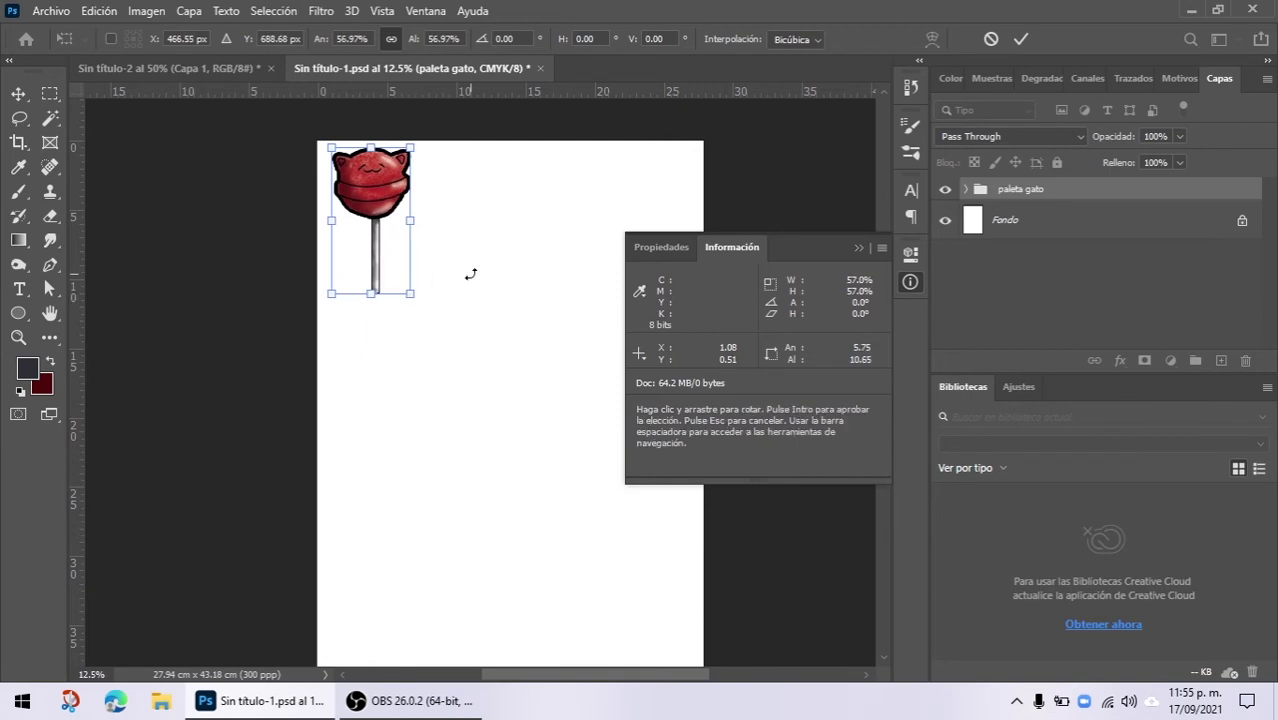
key("Return")
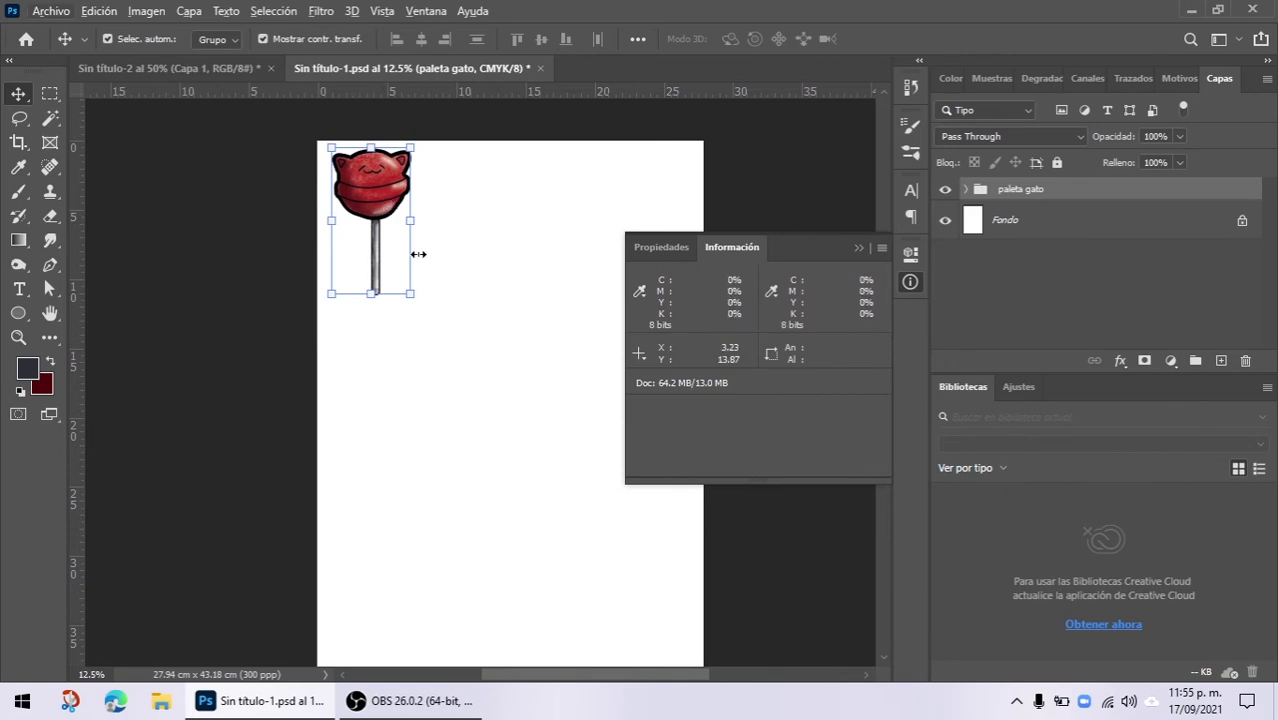
Step: Duplicate the paleta gato group beside the original, turn the copy upside down and nest it close to the first lollipop
left_click_drag(381, 203, 478, 212)
left_click_drag(526, 150, 377, 362)
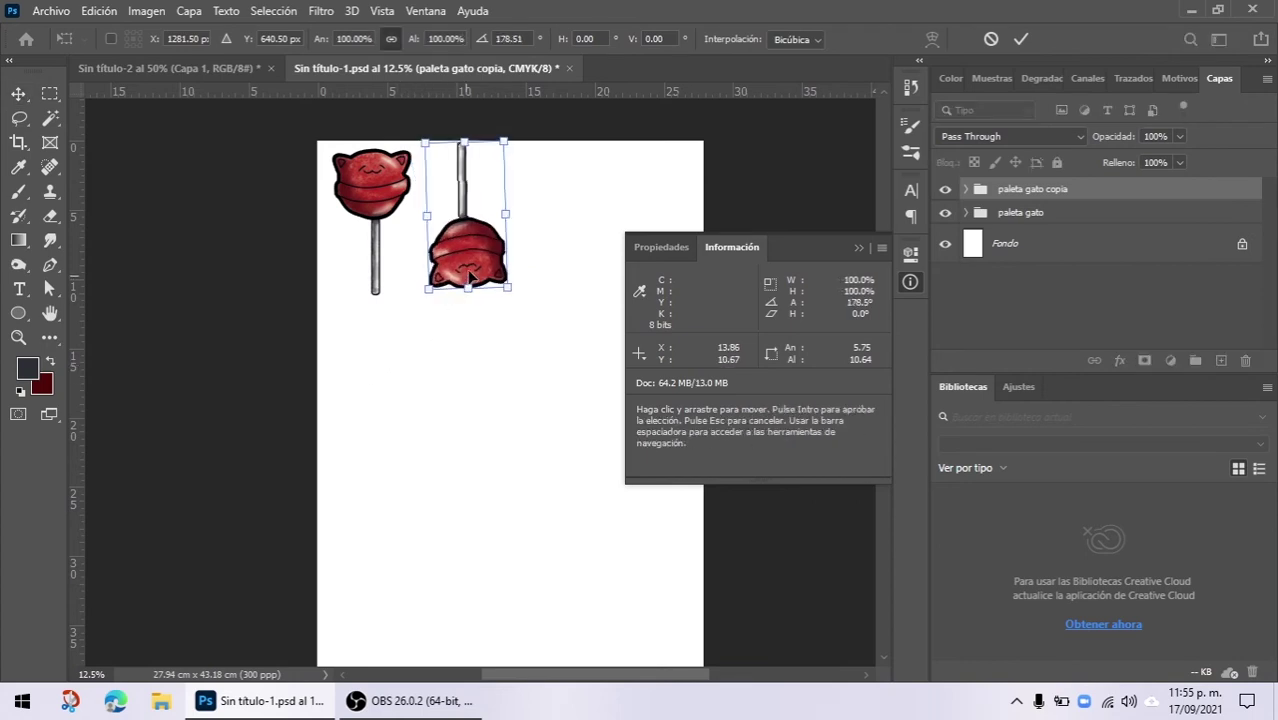
left_click_drag(516, 308, 437, 282)
key("Return")
Step: Duplicate the upright and inverted lollipop pair to the right along the top row, and collapse the Información readout
left_click(368, 168, "shift")
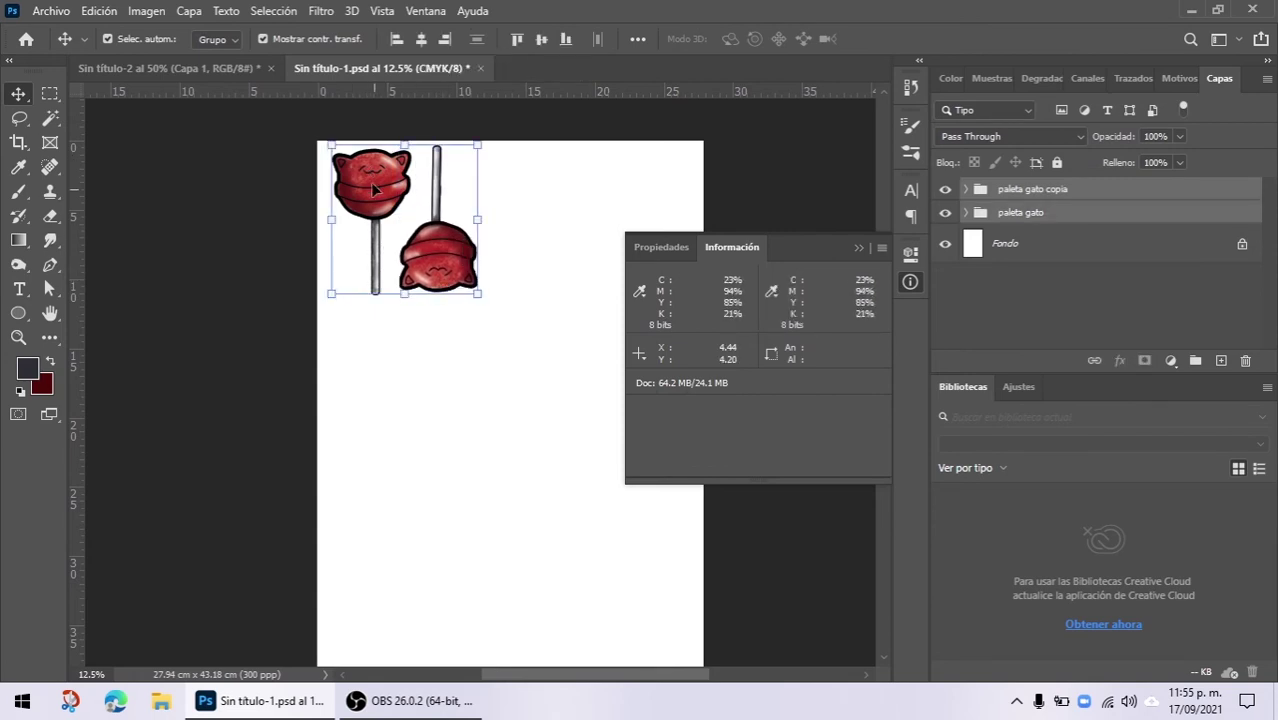
left_click_drag(361, 162, 495, 176)
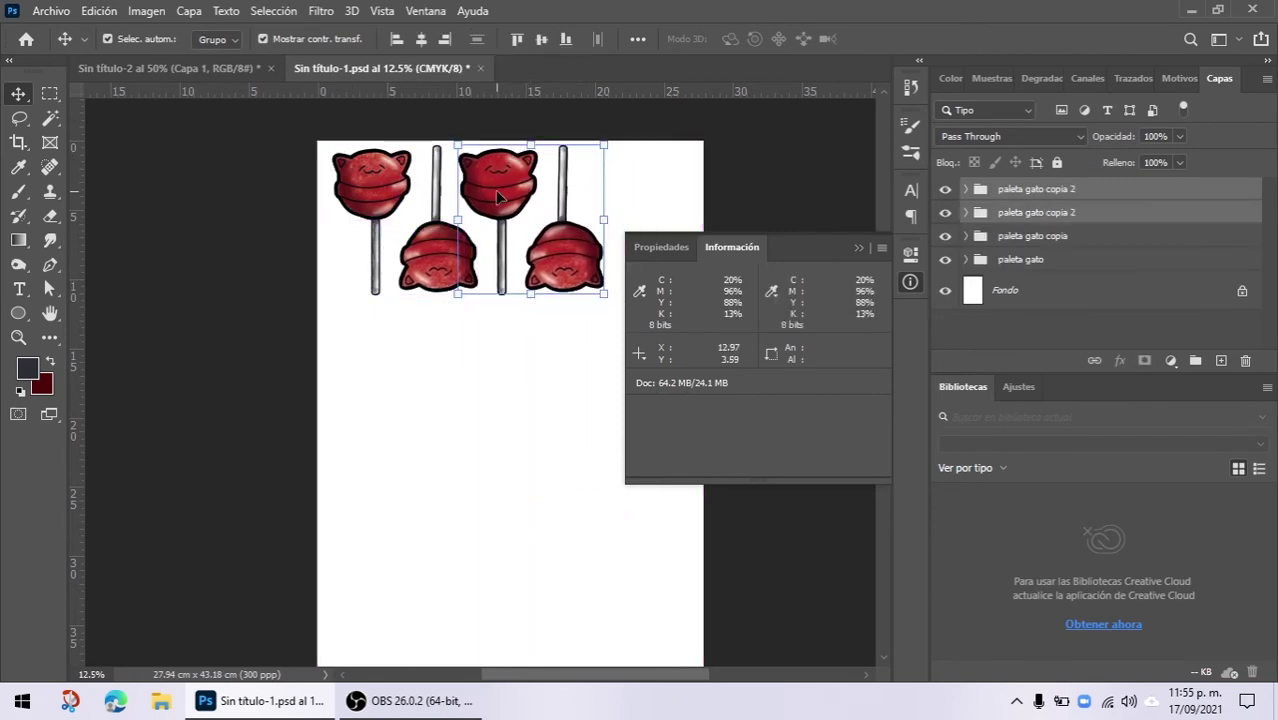
left_click(673, 191)
left_click(521, 188)
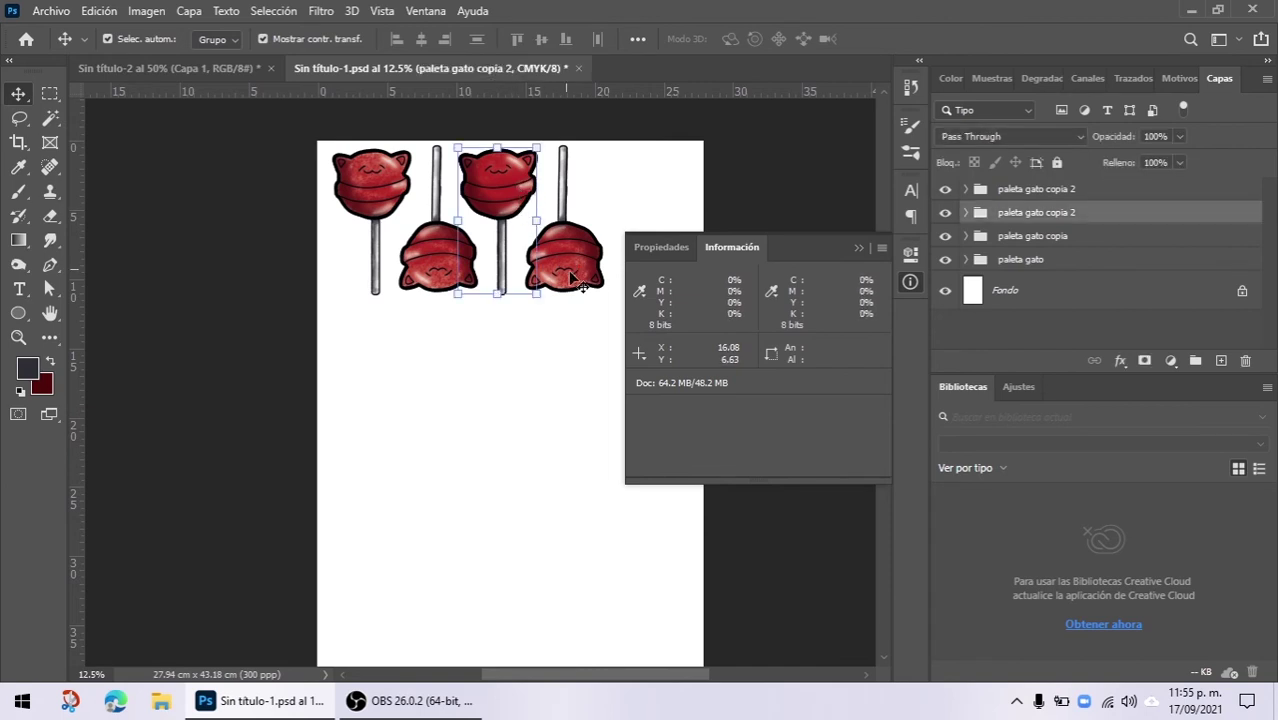
left_click_drag(521, 188, 845, 253)
left_click(858, 250)
Step: Duplicate the pair once more at the row's right end and delete the inverted copy that runs off the page
left_click_drag(611, 261, 707, 270)
left_click(679, 317)
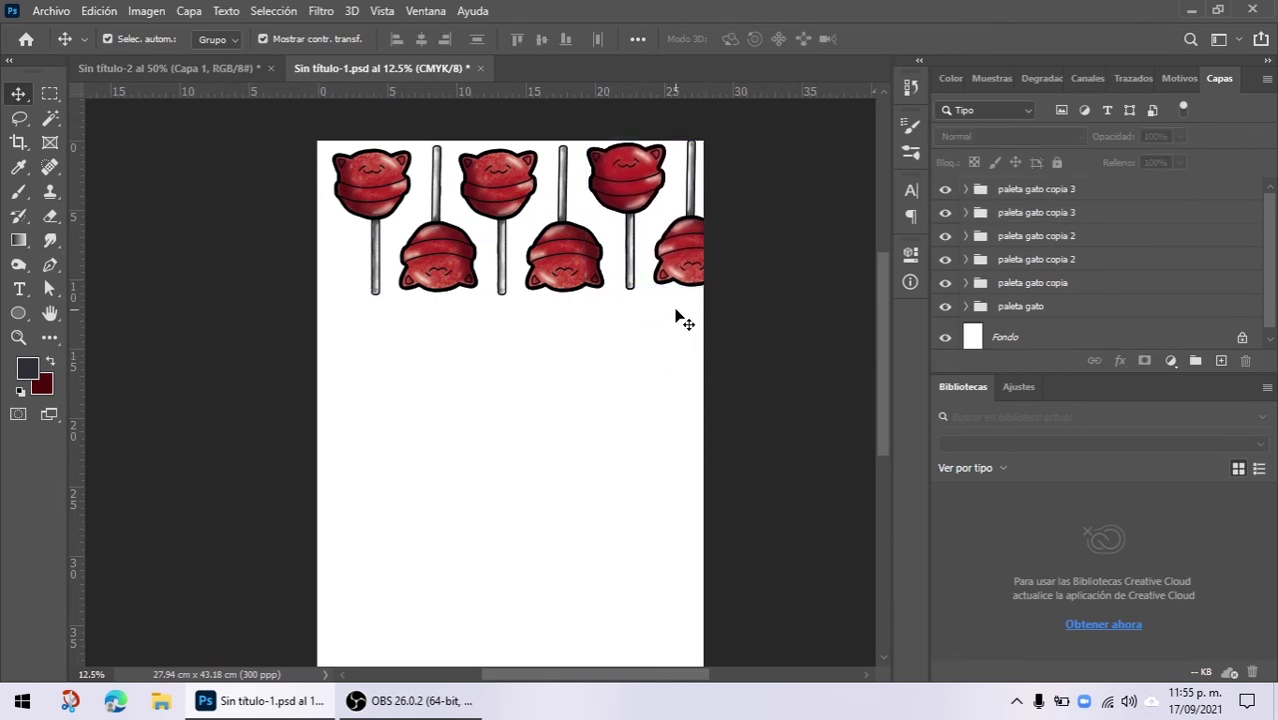
left_click(700, 255)
key("Delete")
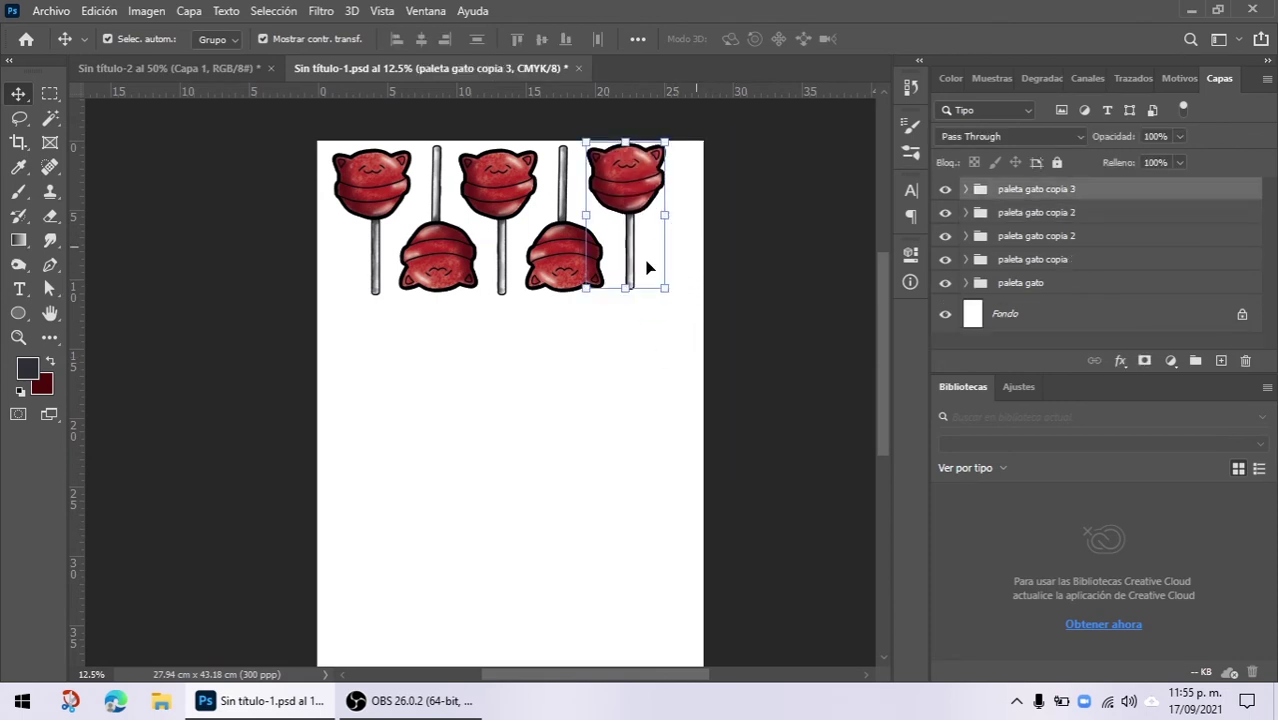
Step: Duplicate the whole row of five lollipops downward twice to make three evenly spaced rows on the page
left_click_drag(290, 118, 612, 300)
left_click_drag(638, 172, 668, 526)
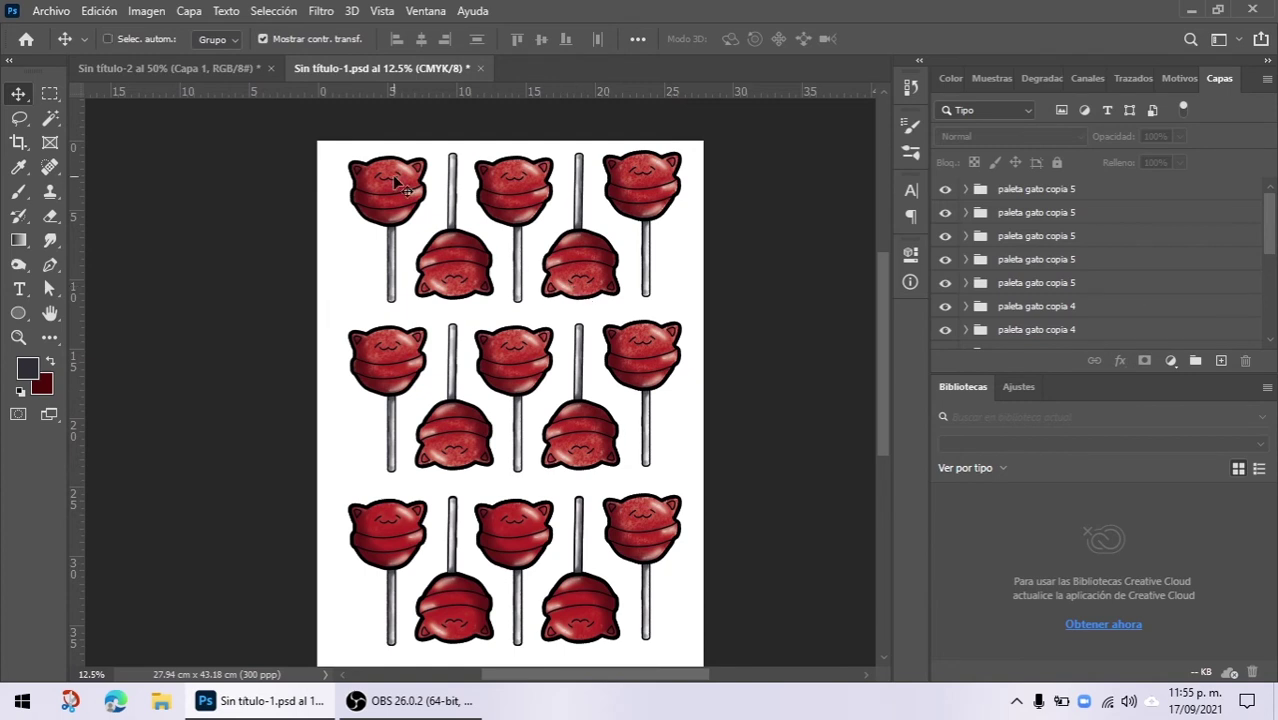
key("ctrl+minus")
left_click_drag(322, 160, 360, 258)
Step: Copy a lollipop into the space below the third row, rotate it -90°, and duplicate it alongside
left_click(404, 464)
left_click_drag(390, 455, 387, 530)
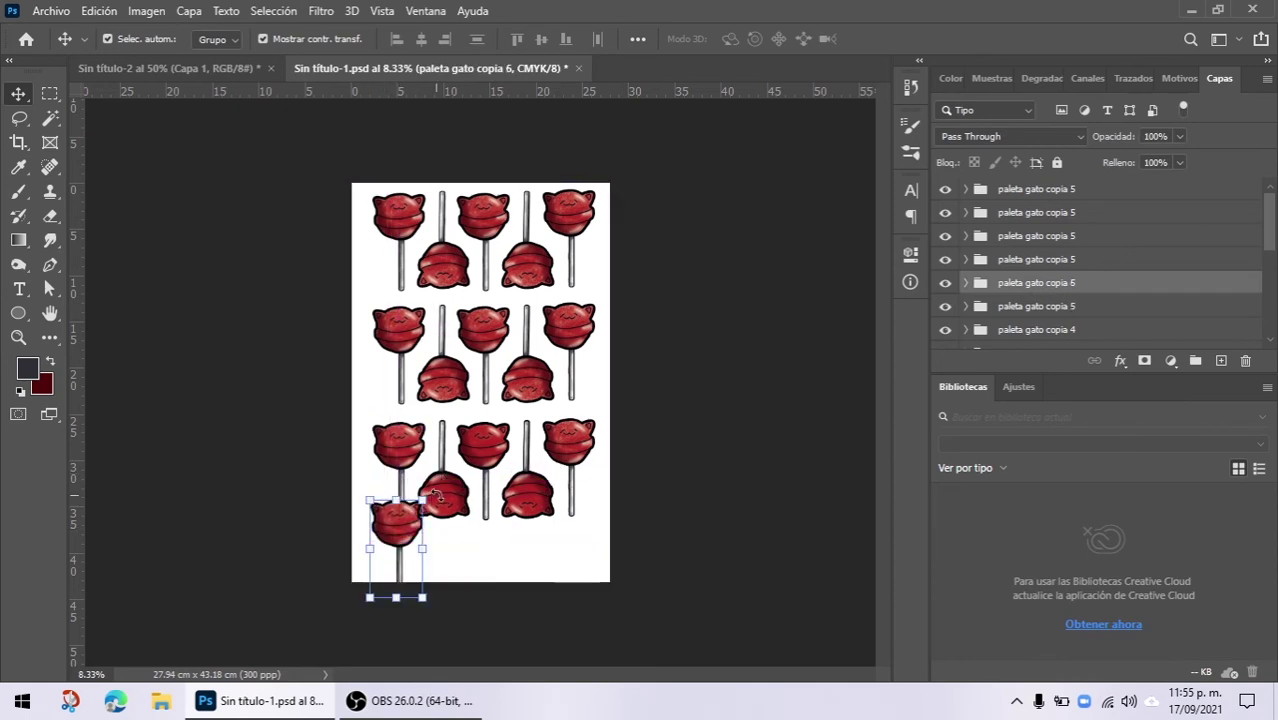
left_click_drag(438, 494, 362, 496)
left_click_drag(386, 561, 413, 558)
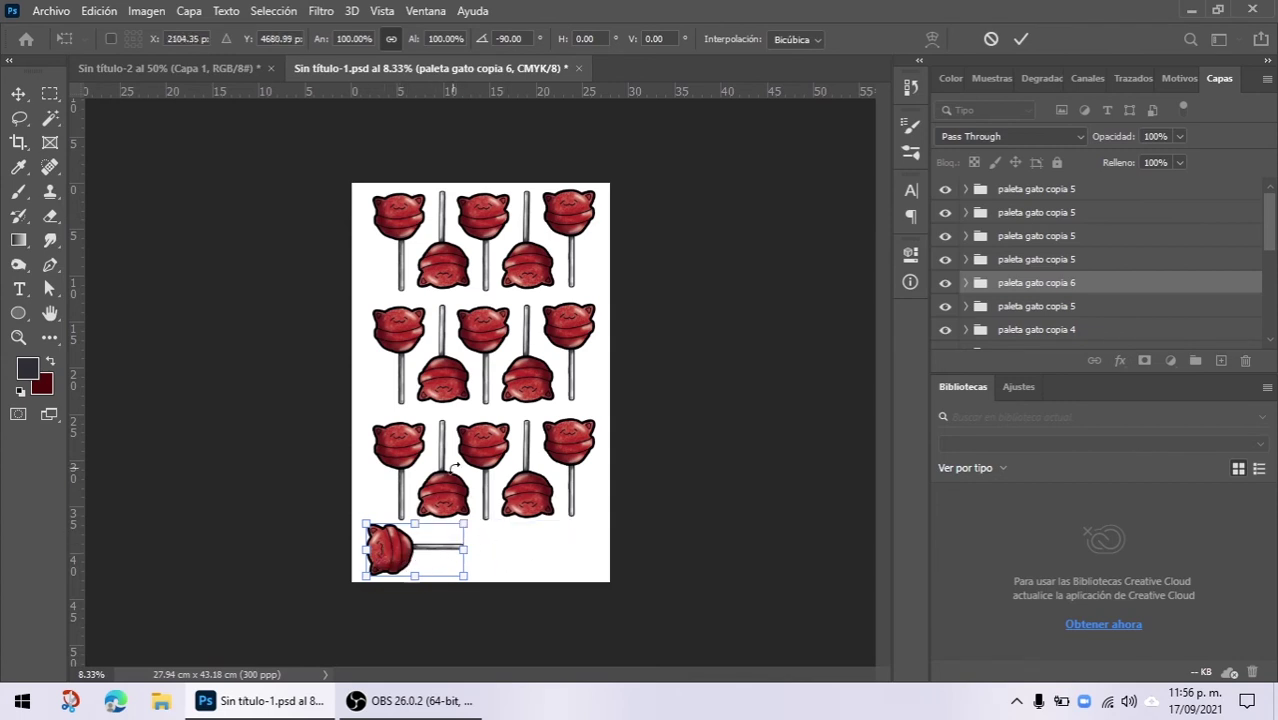
key("Return")
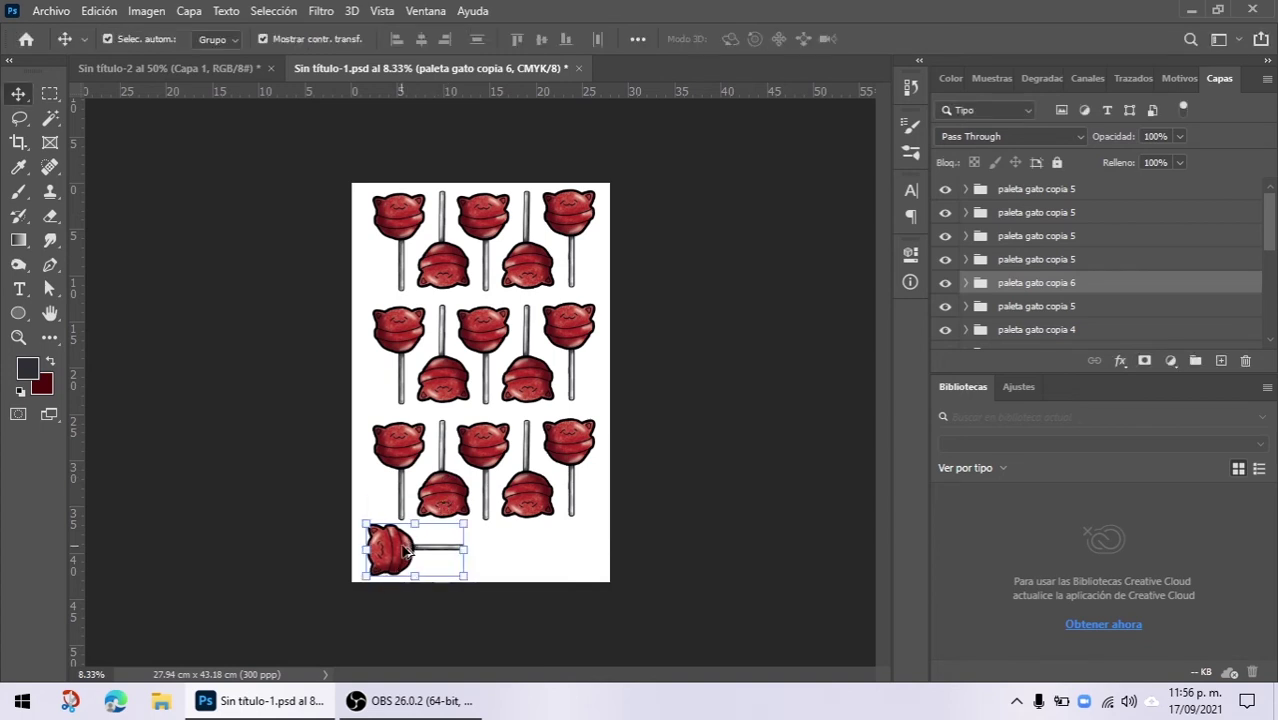
left_click_drag(404, 550, 519, 553)
Step: Expand the group of the top row's rightmost lollipop, paleta gato copia 3, and select its color layer
key("ctrl+plus")
key("ctrl+plus")
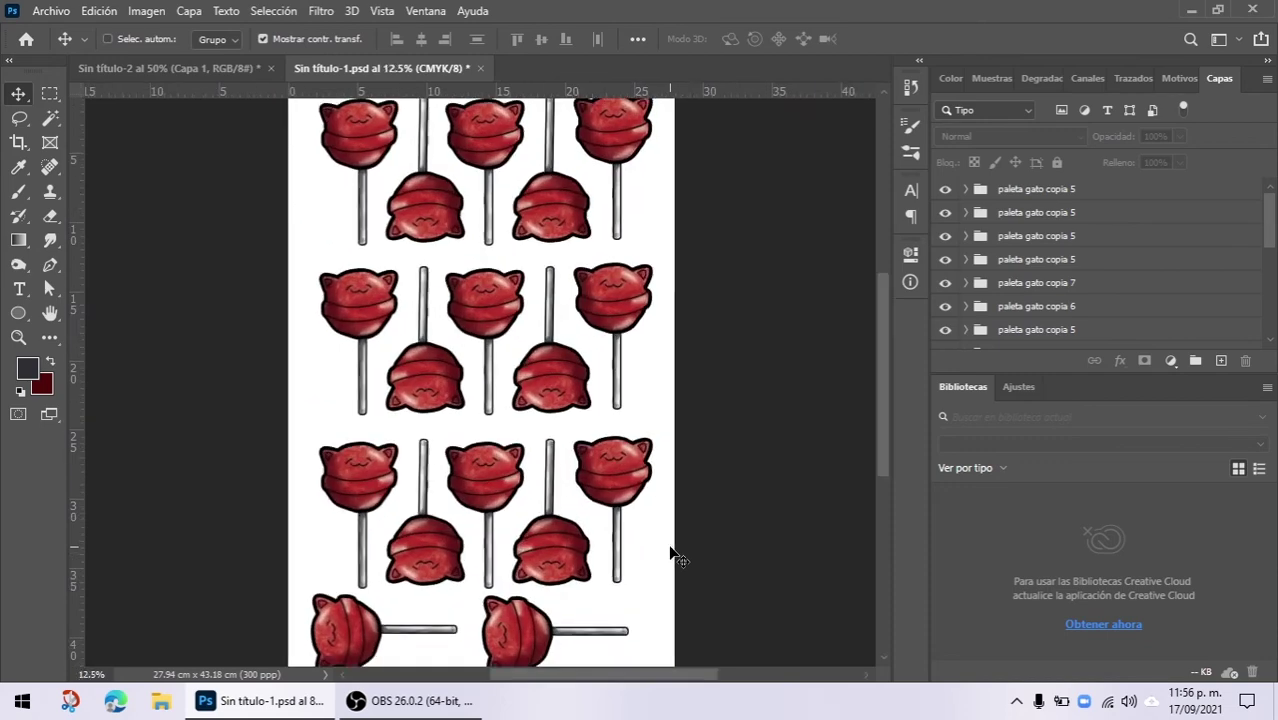
left_click_drag(878, 342, 910, 262)
left_click(649, 237)
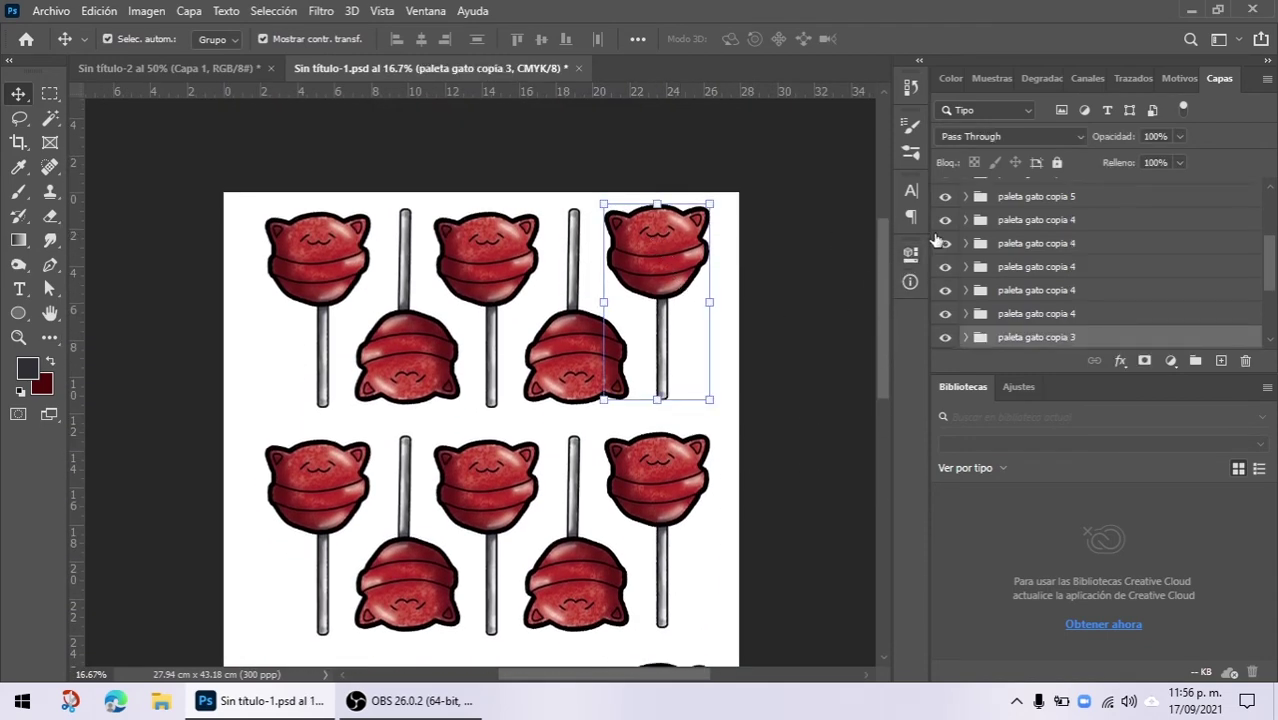
scroll(1000, 285, "down", 3)
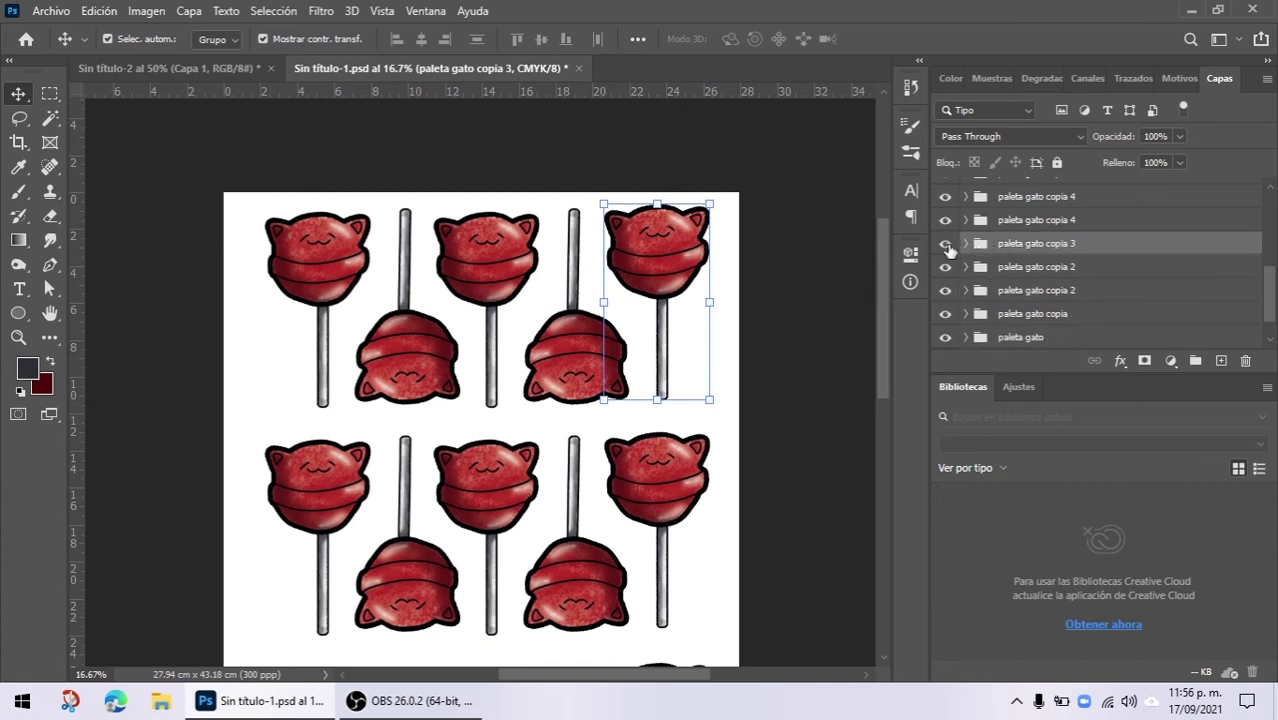
left_click(967, 243)
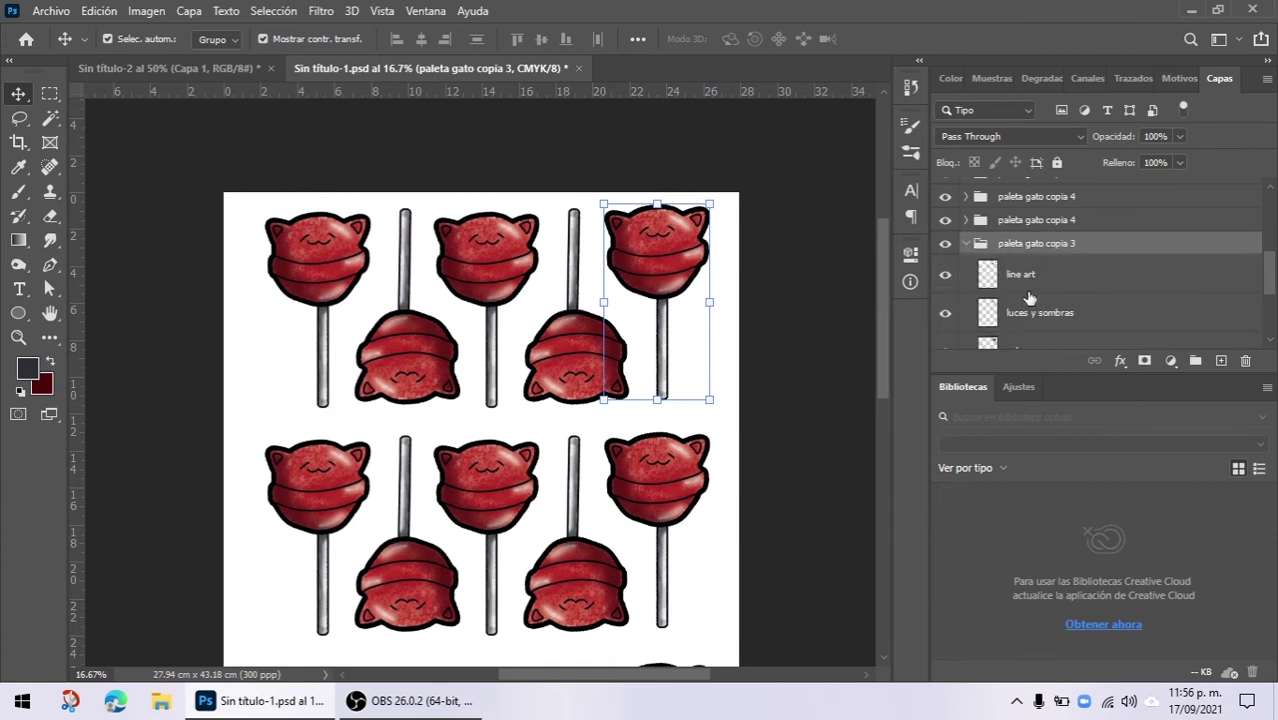
scroll(1010, 298, "down", 1)
scroll(1010, 298, "down", 1)
left_click_drag(1035, 289, 999, 279)
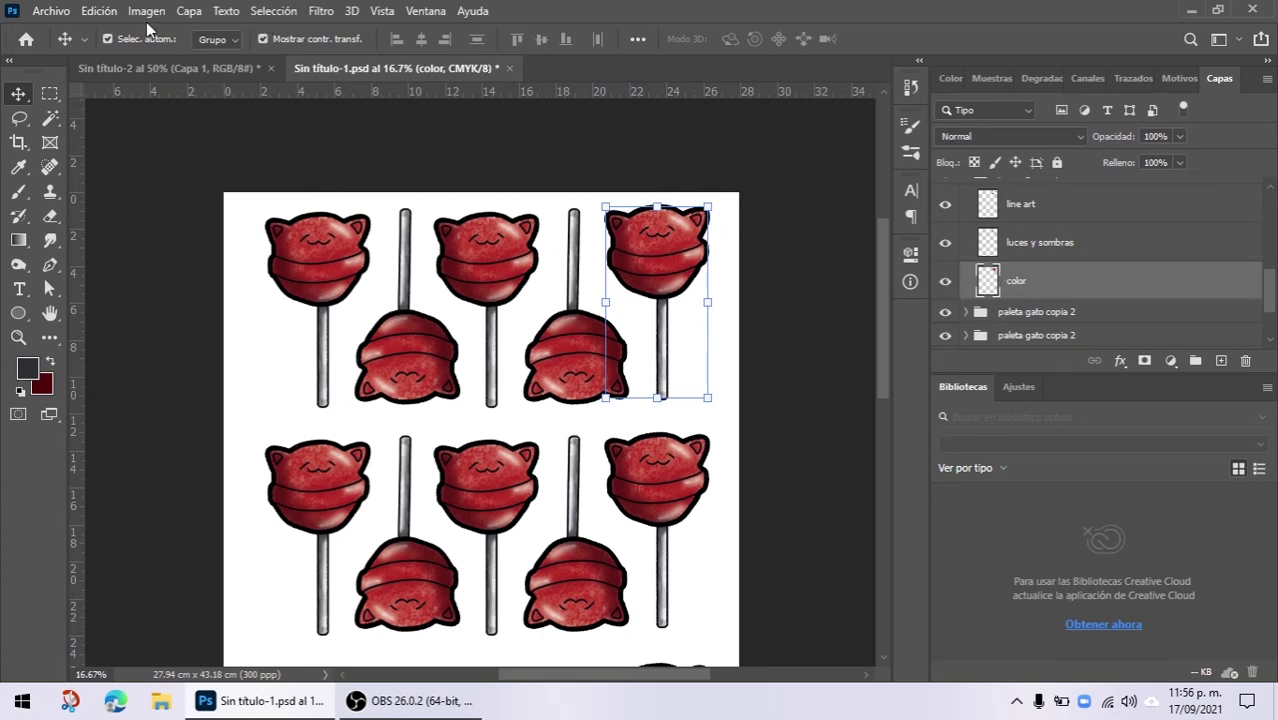
Step: Open the Tono/saturación adjustment for the color layer, move the dialog clear of the lollipop and enable Colorear
left_click(112, 12)
left_click(87, 10)
left_click(146, 10)
left_click(150, 12)
mouse_move(148, 12)
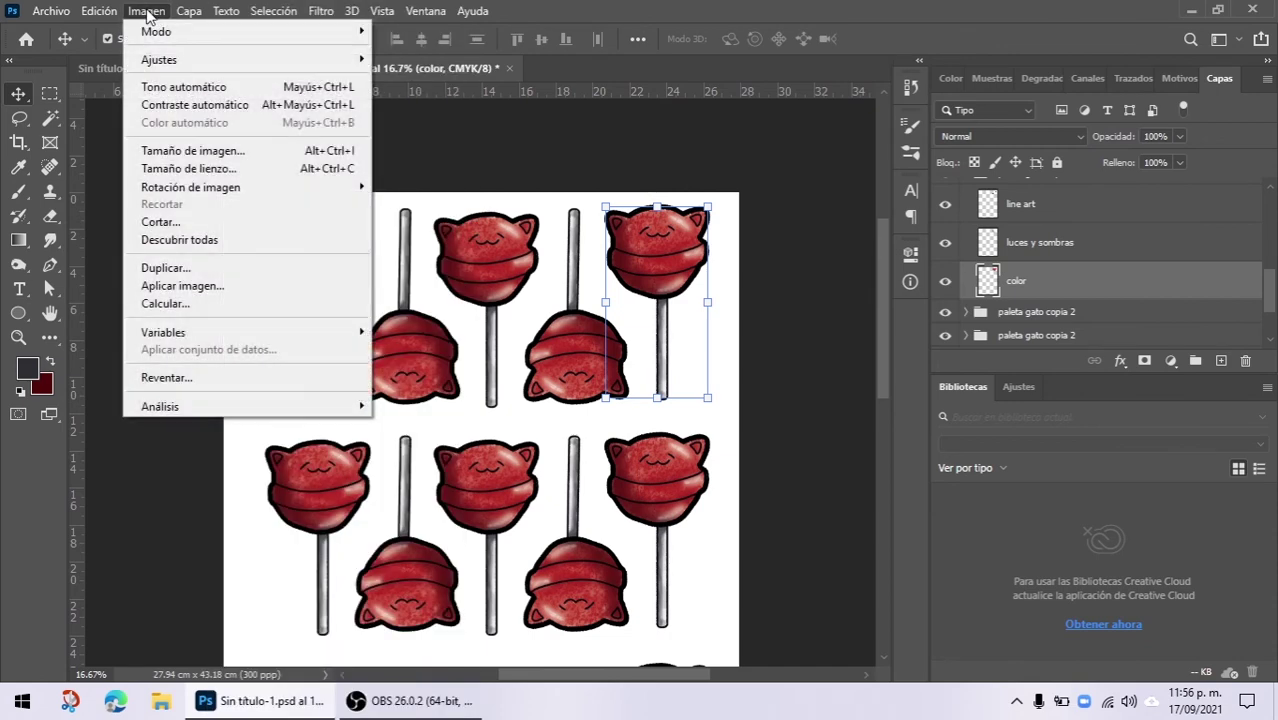
mouse_move(172, 62)
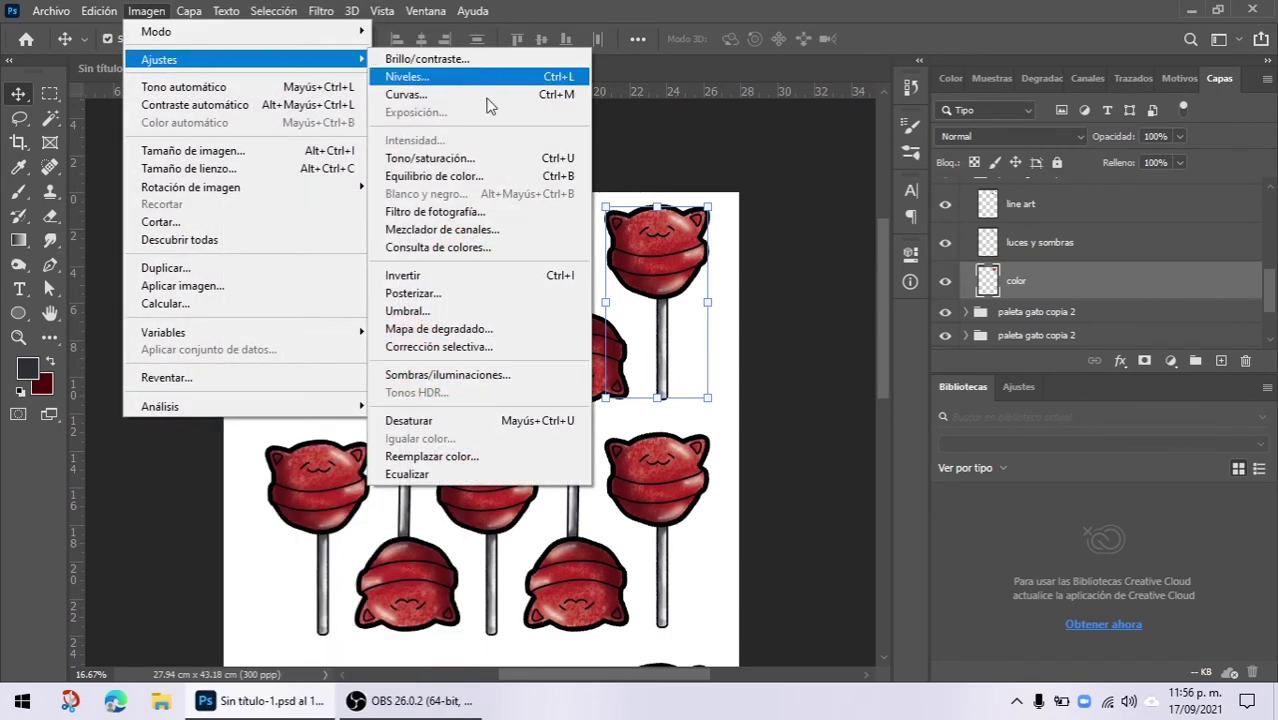
left_click(511, 163)
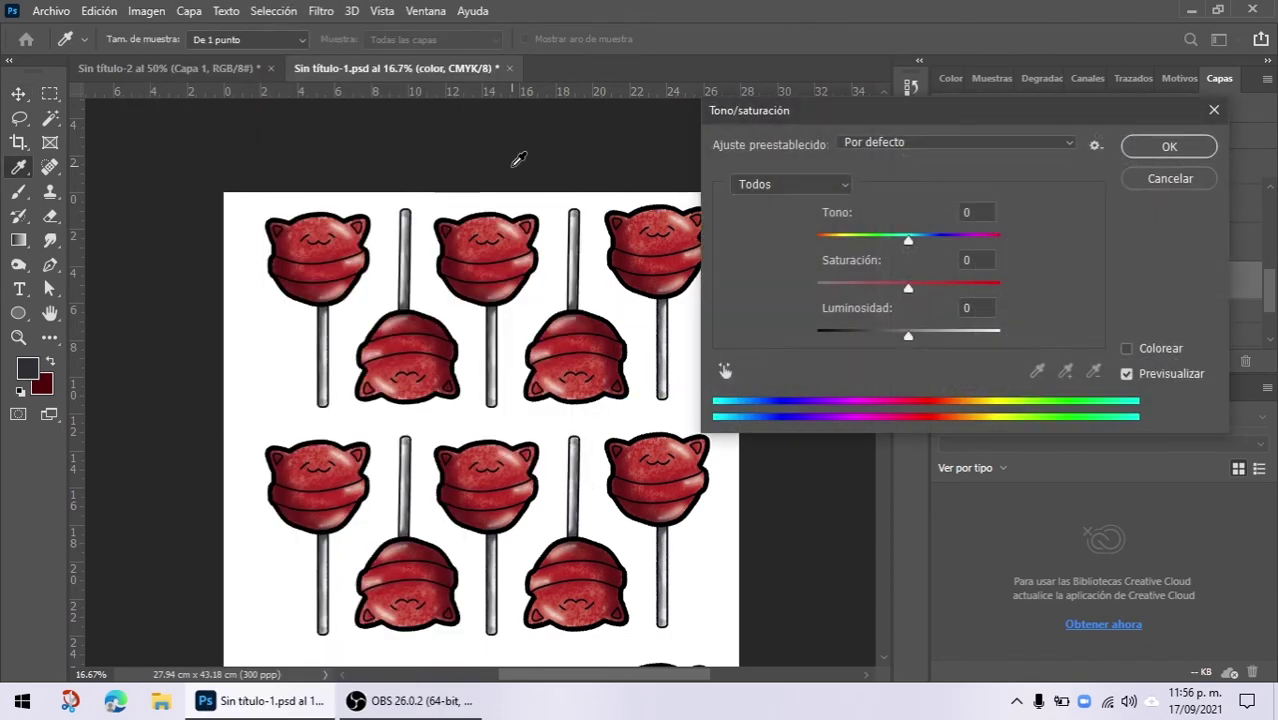
left_click_drag(929, 112, 263, 18)
left_click(462, 256)
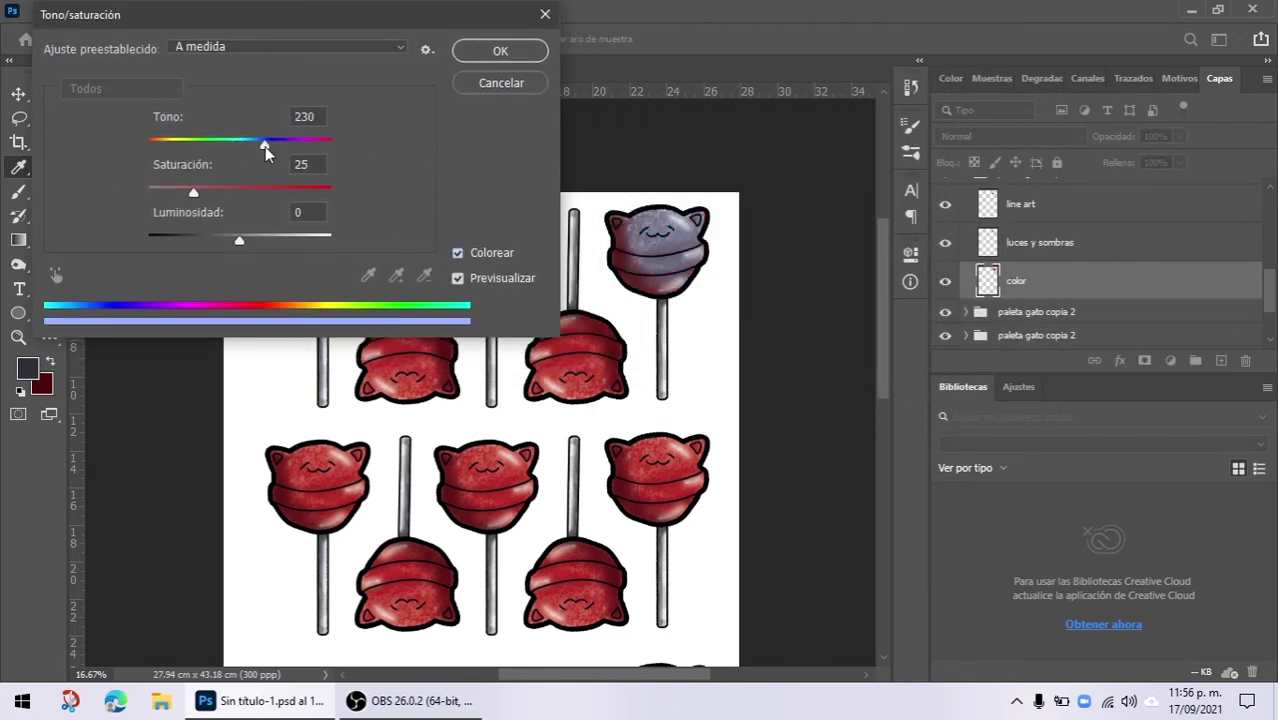
Step: Recolour the top row's rightmost lollipop yellow-green with Tono 77, Saturación +100 and a slightly raised Luminosidad
mouse_move(265, 150)
left_mouse_down()
mouse_move(223, 148)
mouse_move(289, 155)
left_mouse_up()
left_click_drag(195, 192, 405, 199)
left_click_drag(270, 147, 188, 150)
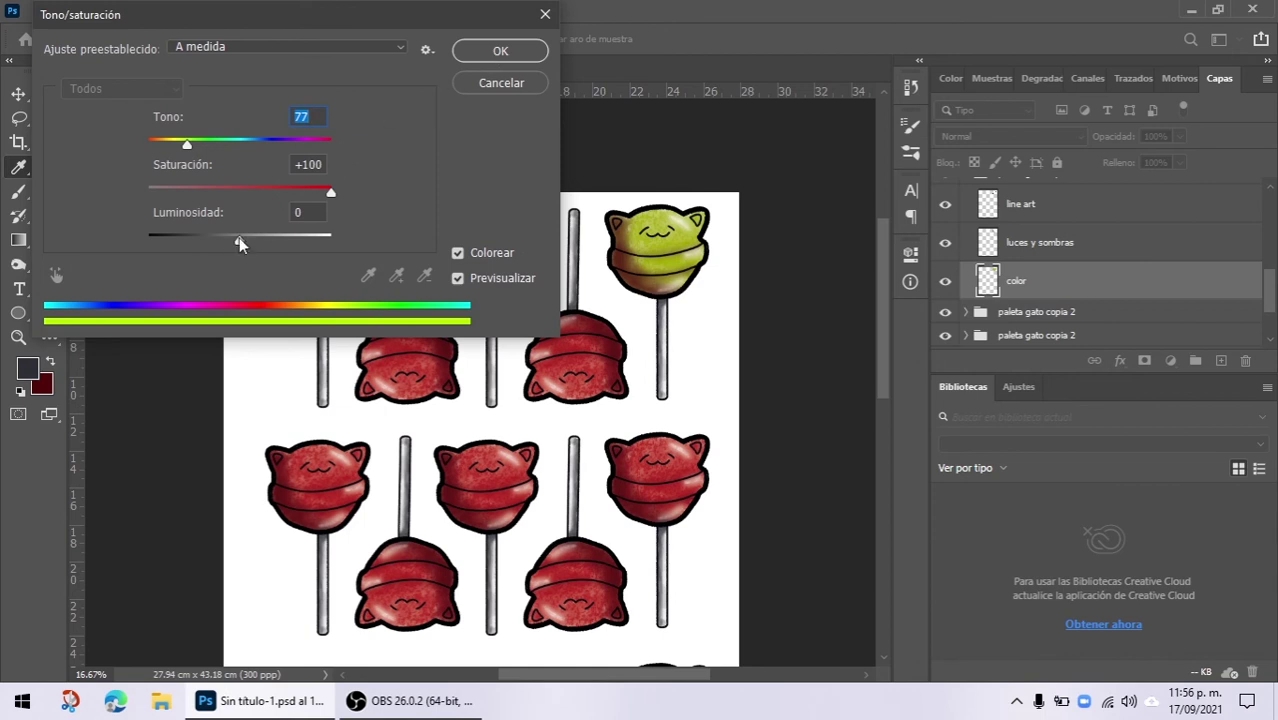
mouse_move(239, 238)
left_mouse_down()
mouse_move(265, 238)
mouse_move(253, 240)
left_mouse_up()
left_click(502, 50)
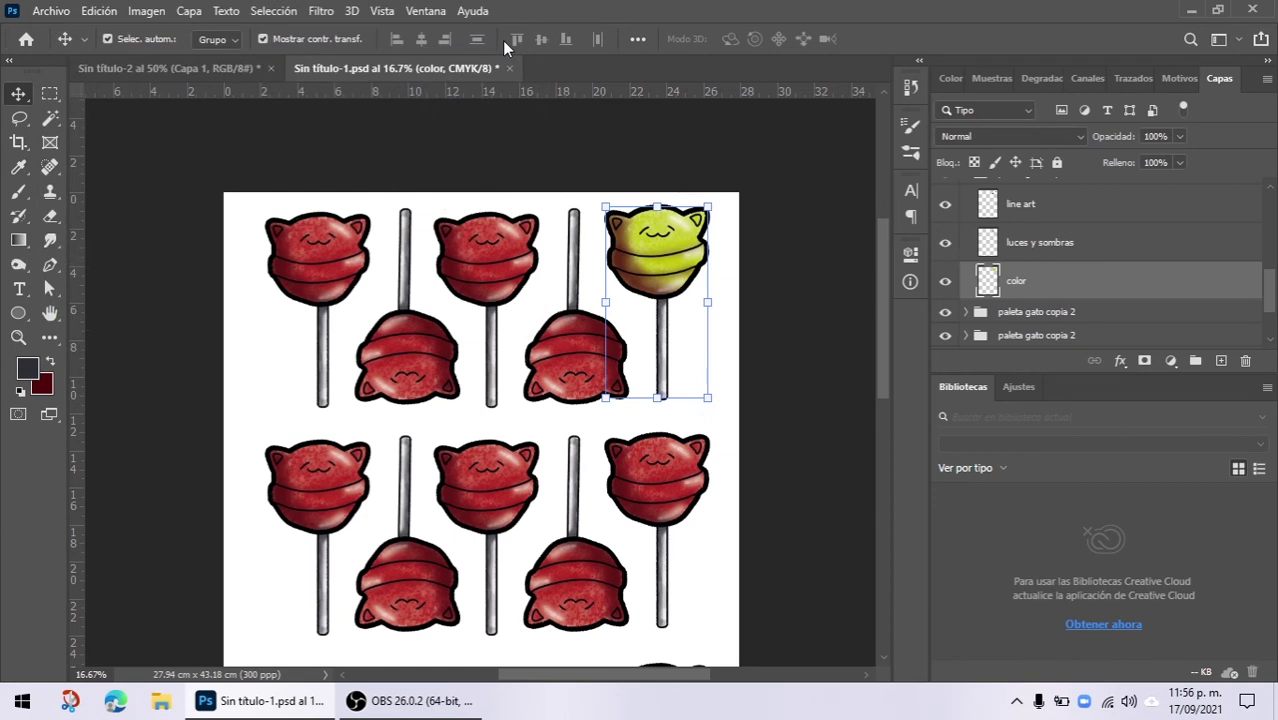
Step: Expand the group of the top row's middle upright lollipop, paleta gato copia 2, and select its color layer
left_click(752, 285)
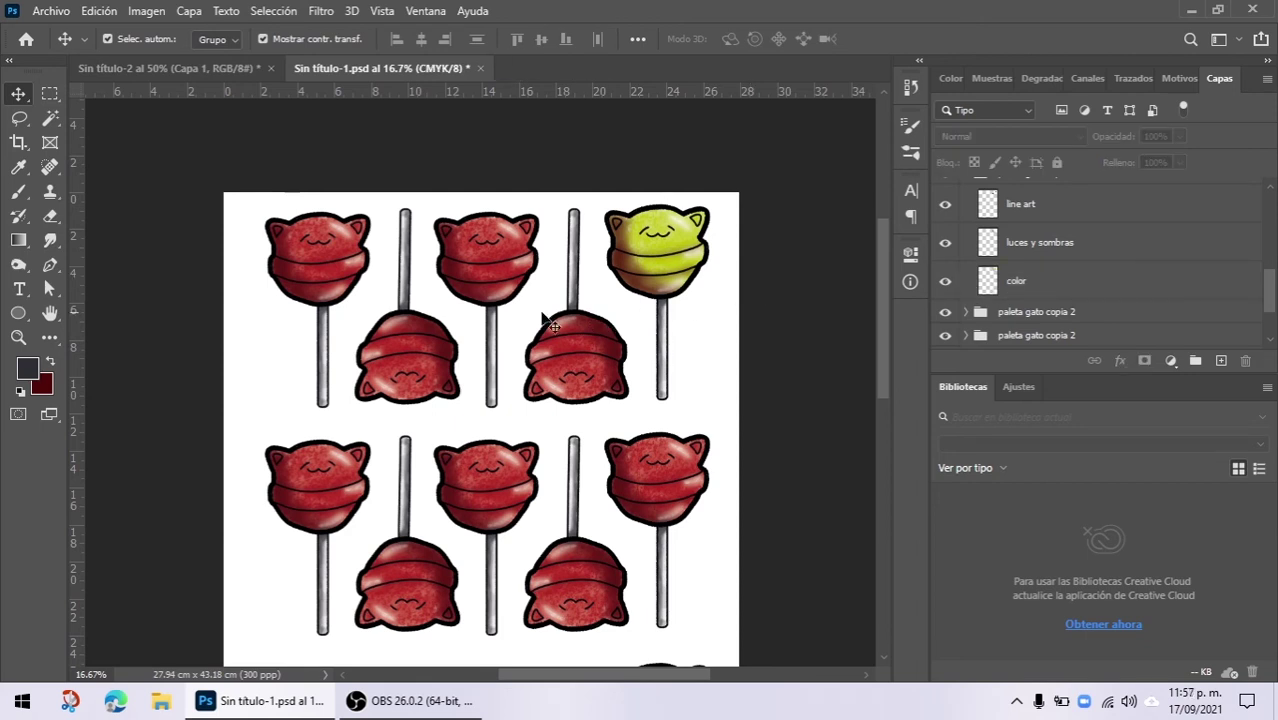
left_click(474, 270, "ctrl")
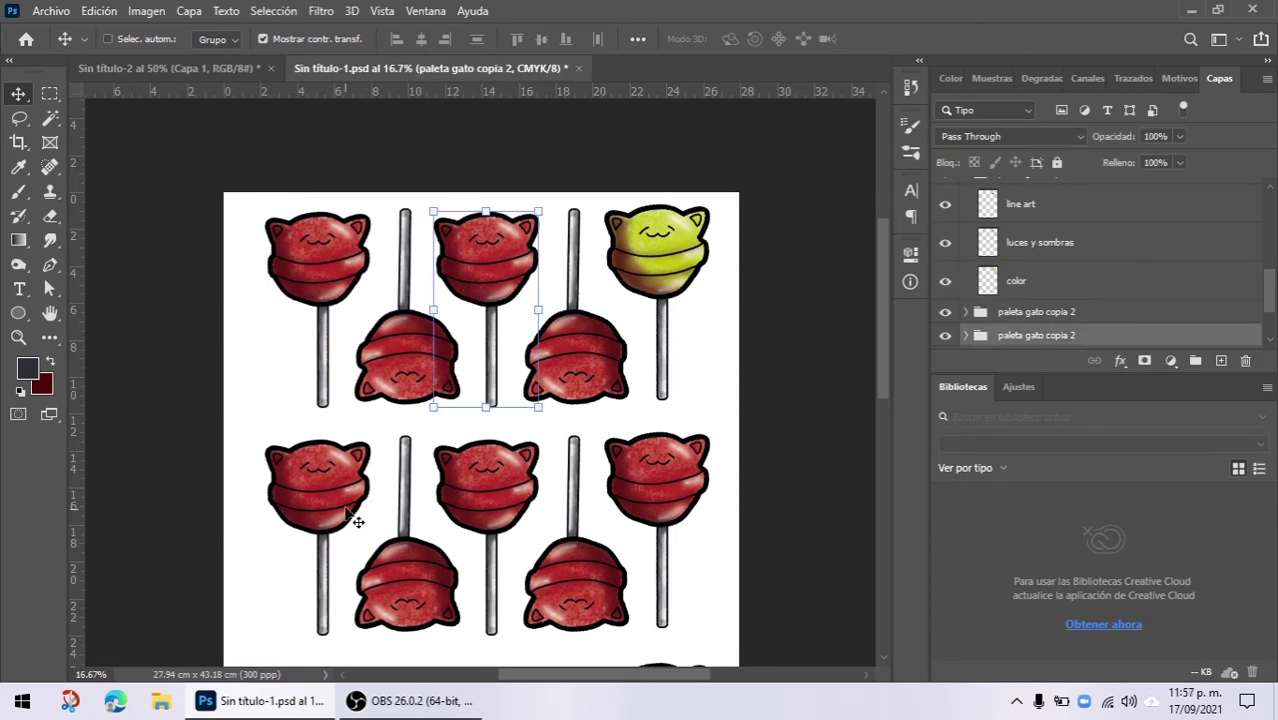
left_click(710, 331, "ctrl")
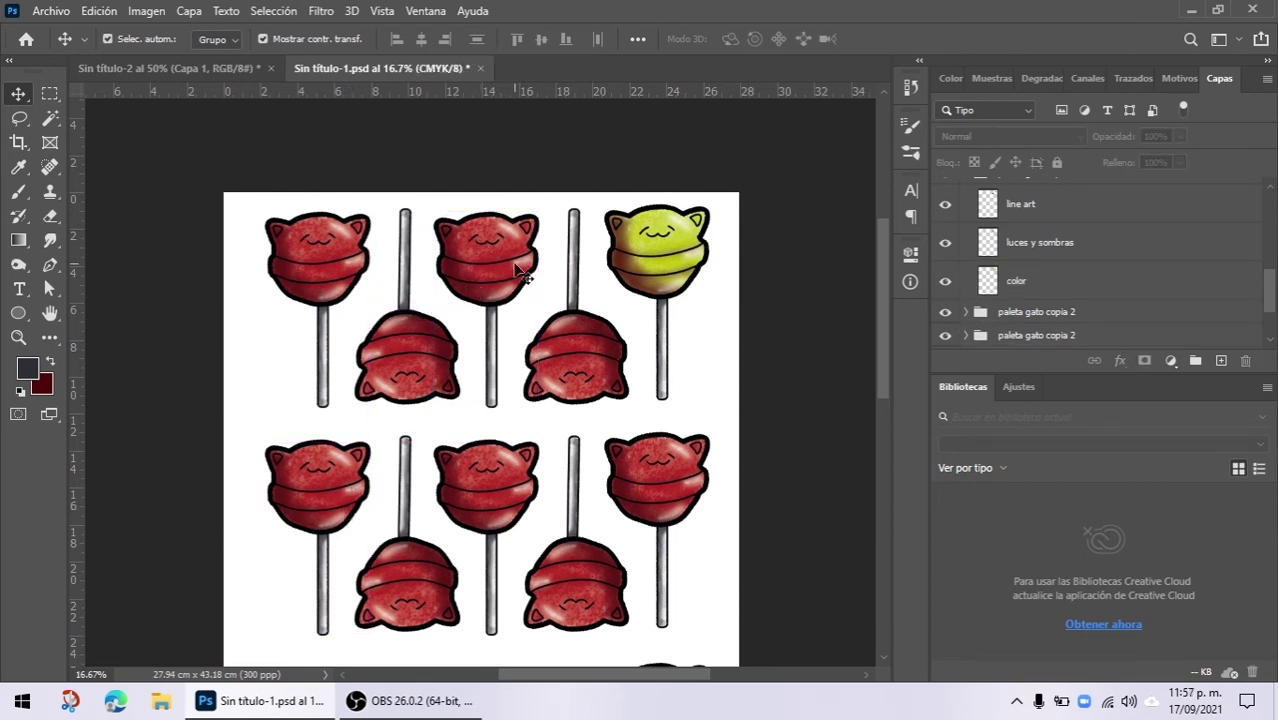
left_click(522, 275)
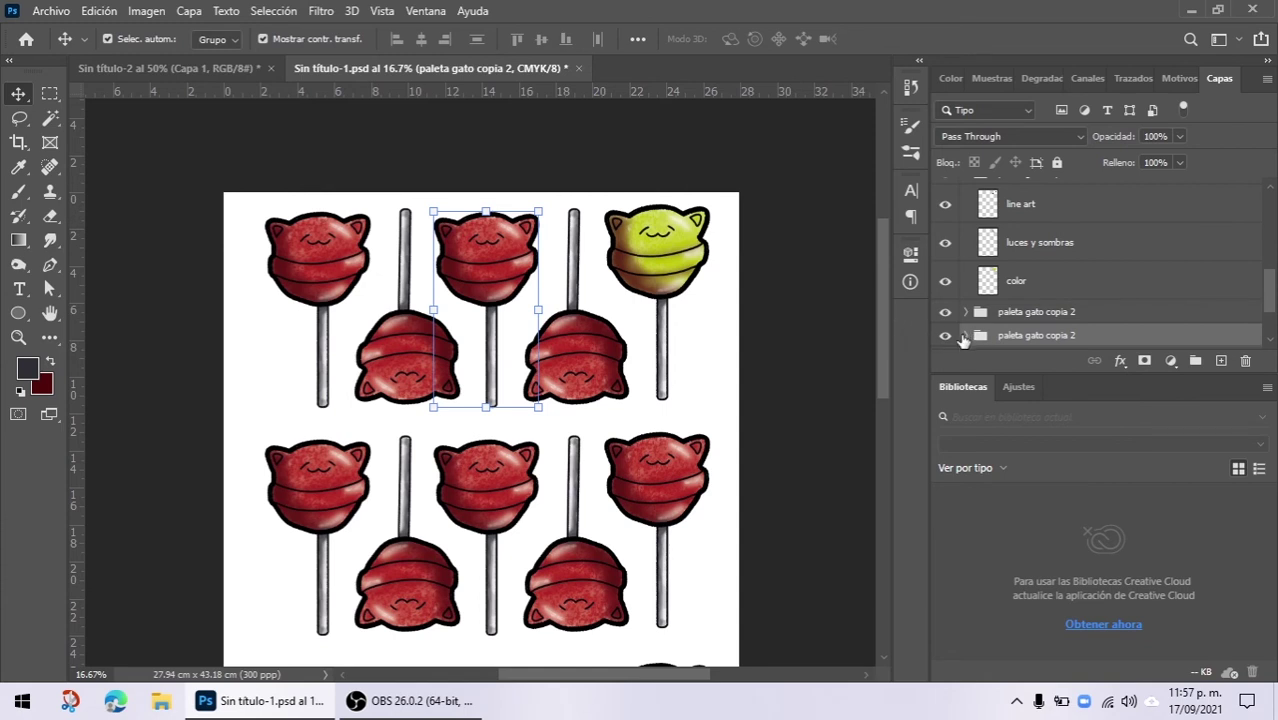
scroll(1100, 290, "down", 3)
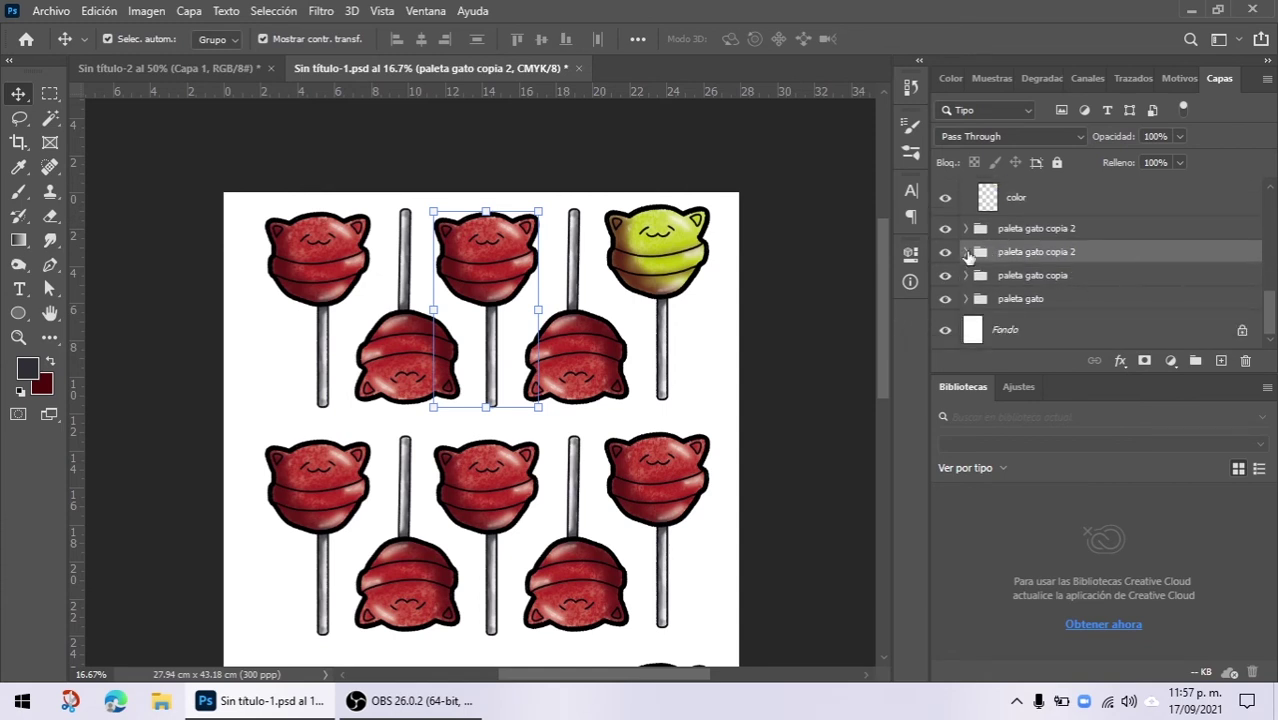
left_click(968, 256)
scroll(1053, 268, "down", 3)
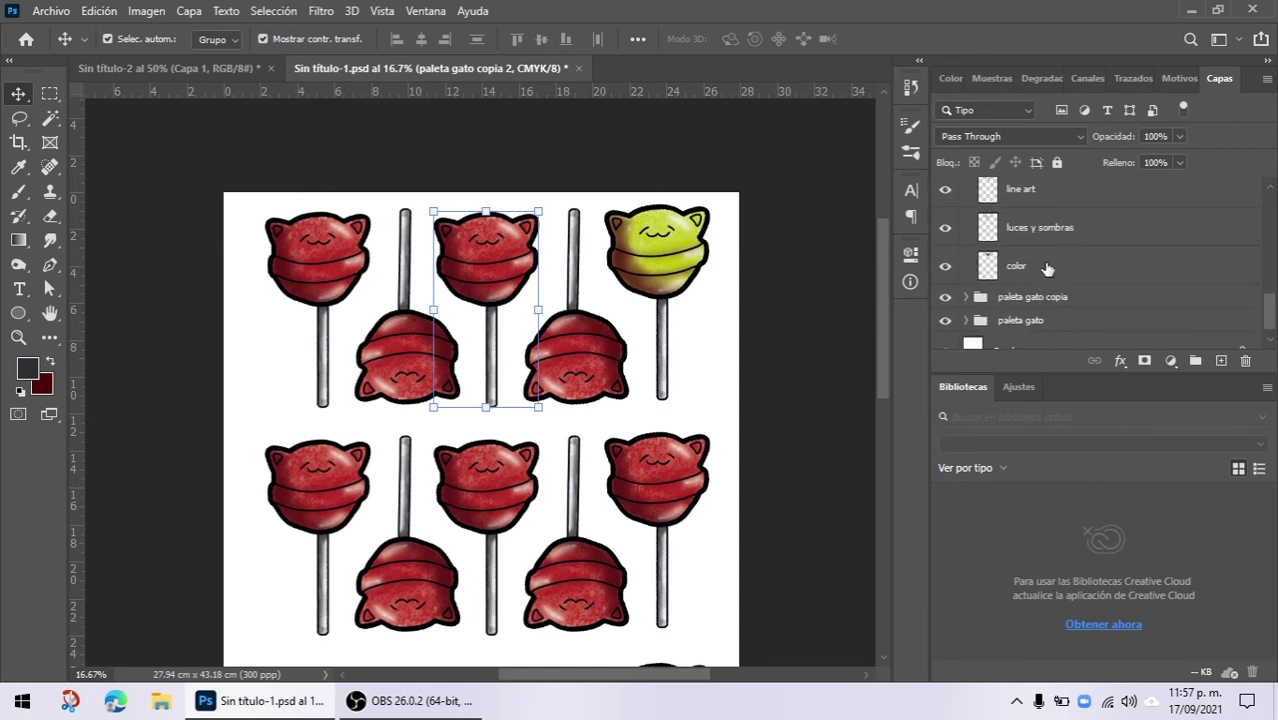
left_click(1047, 268)
Step: Recolour the top row's middle upright lollipop green using Tono/saturación with Tono +125 and Saturación +45
key("ctrl+u")
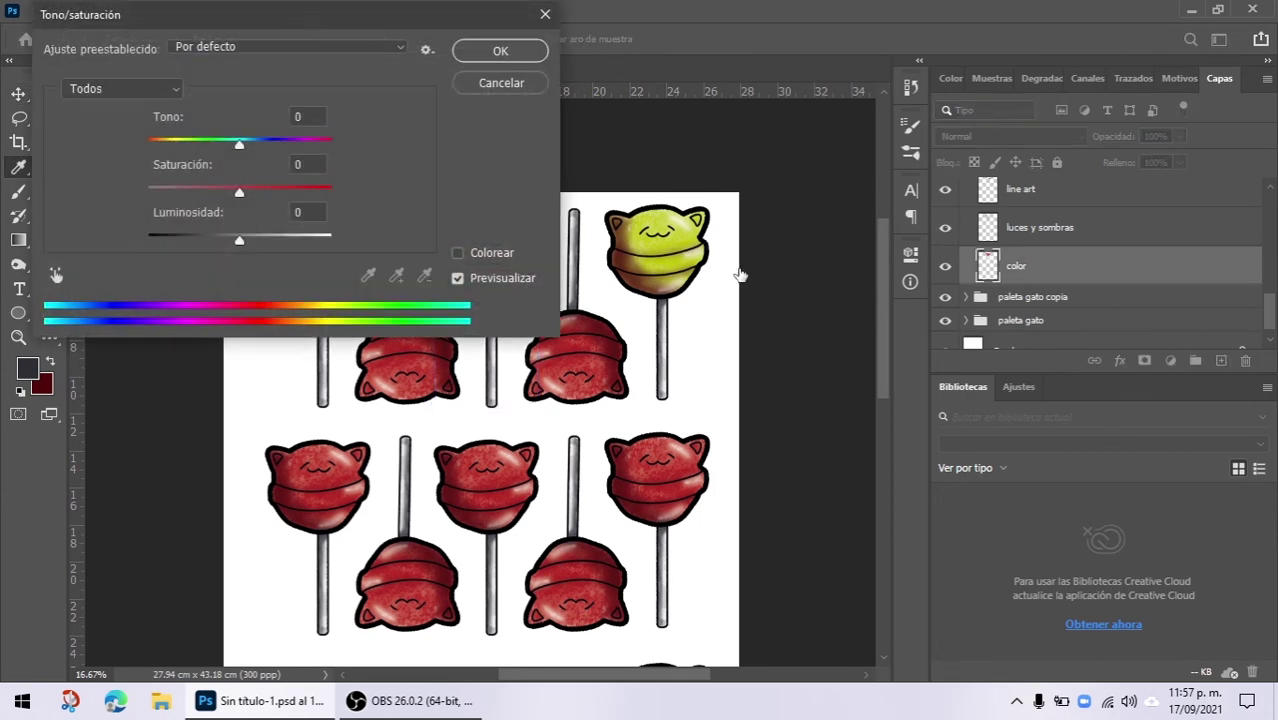
left_click_drag(331, 10, 921, 47)
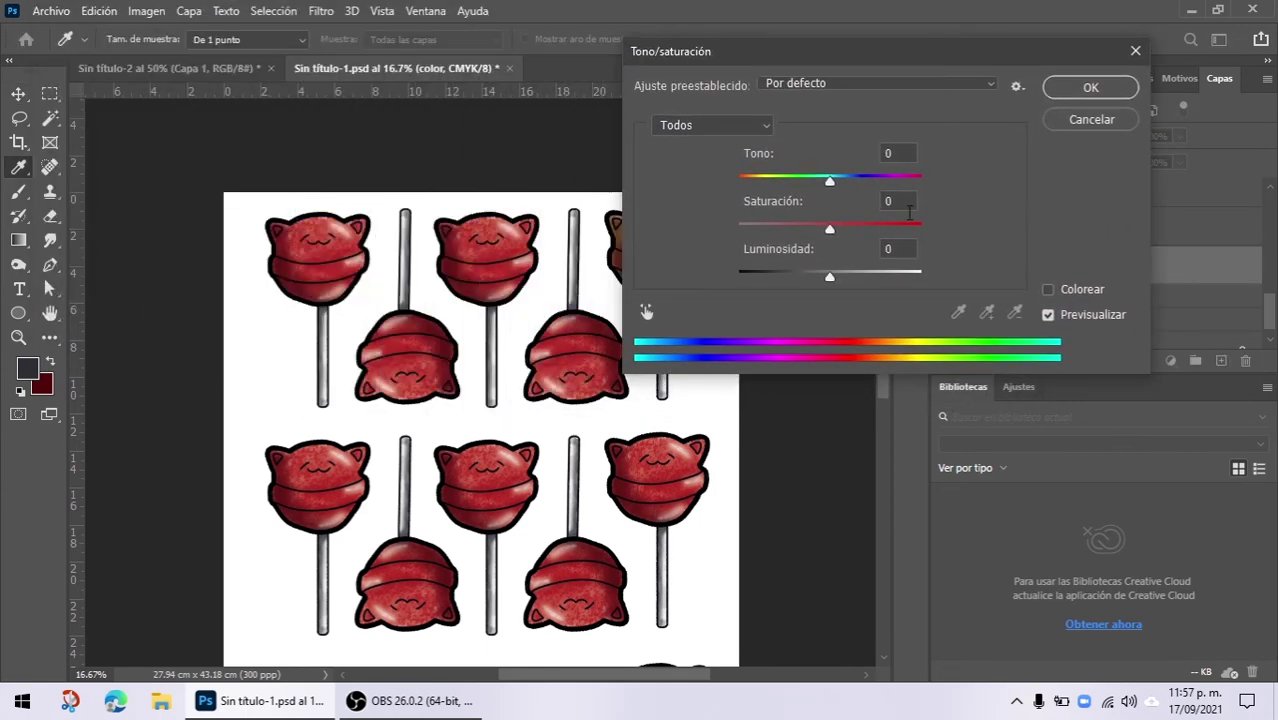
left_click_drag(830, 179, 906, 193)
left_click_drag(837, 234, 873, 240)
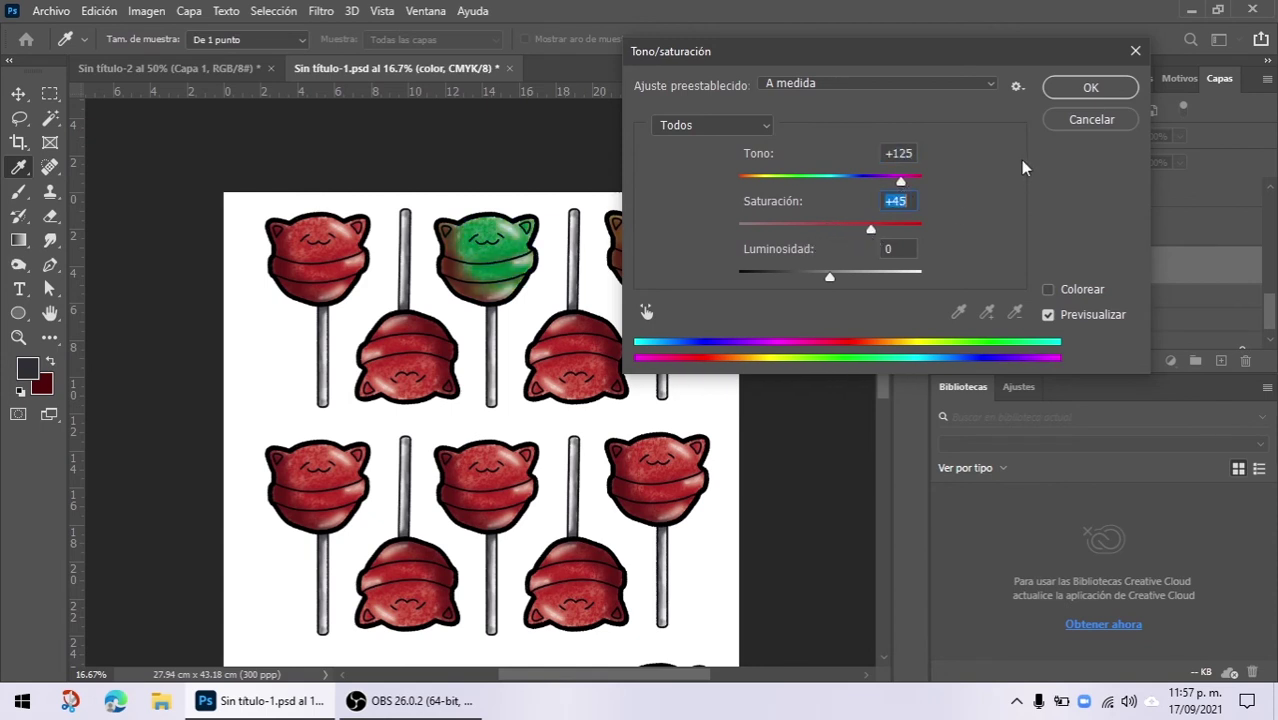
left_click(1090, 86)
Step: Expand the group of the second row's first lollipop, paleta gato copia 4, and select its color layer
key("v")
left_click(320, 466)
key("ctrl")
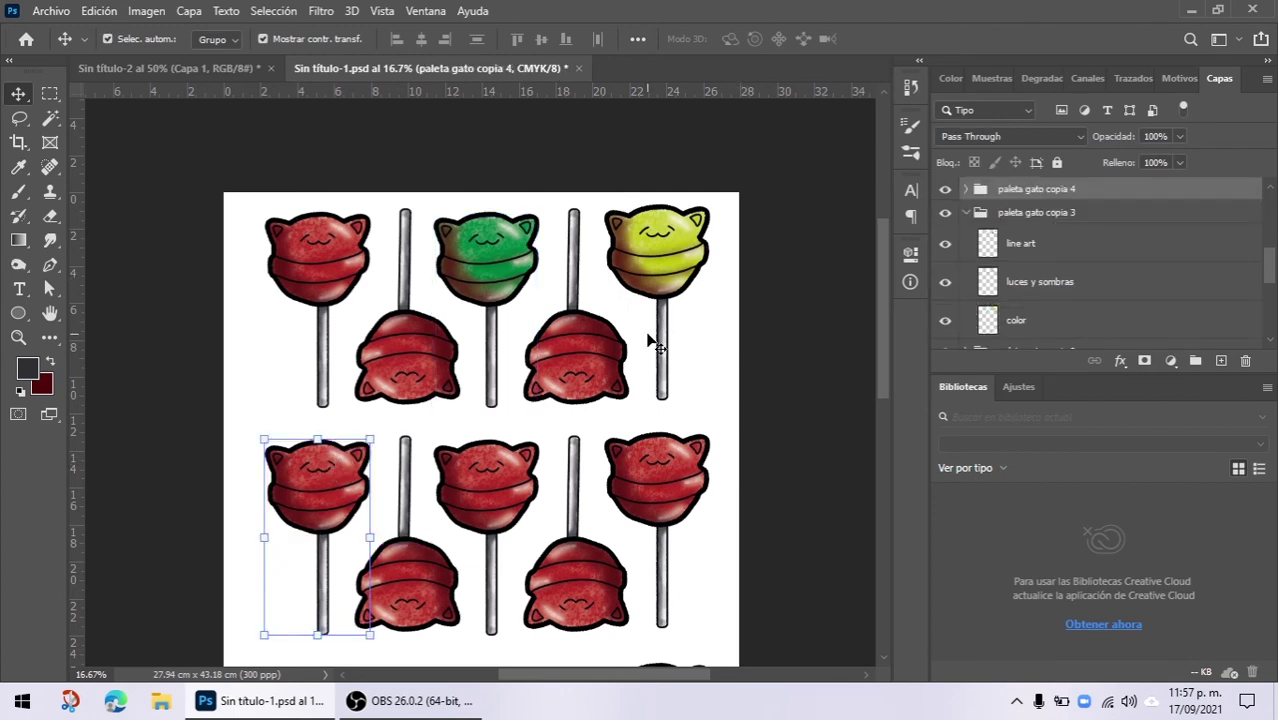
left_click(965, 188)
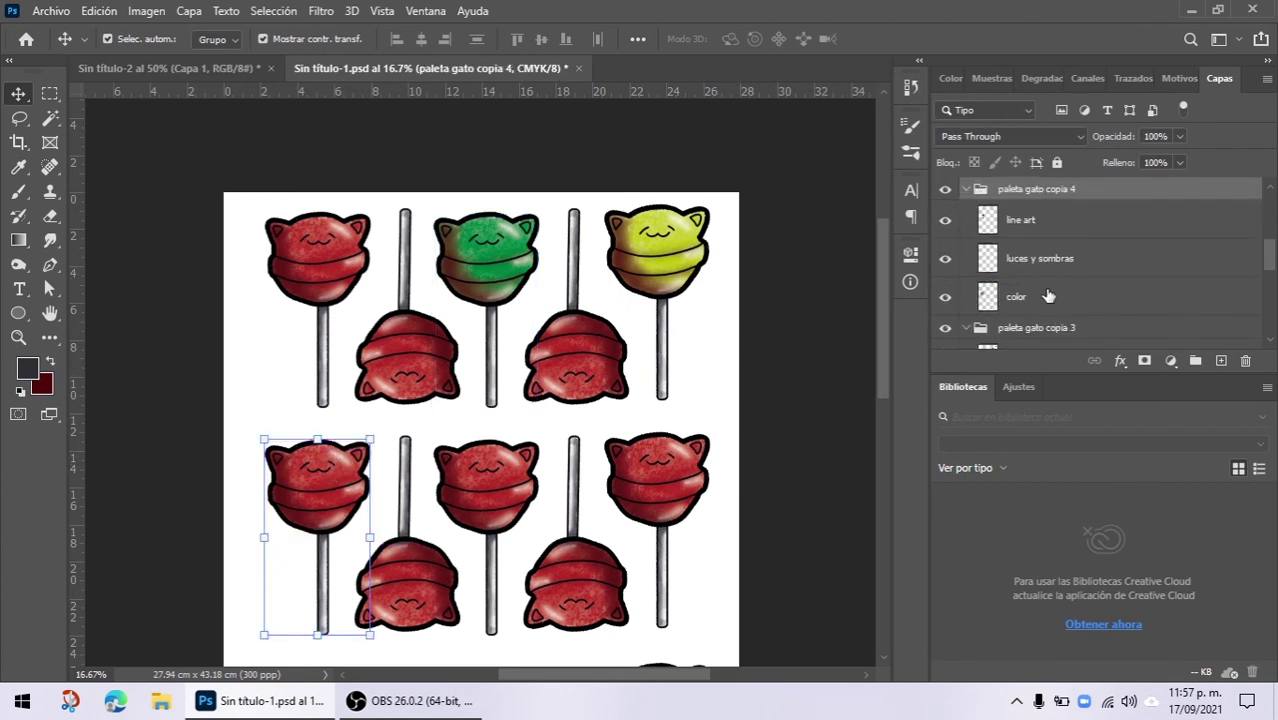
left_click(1020, 297)
Step: Recolour the second row's first lollipop magenta using Tono/saturación with Tono -42, Saturación +76 and a slightly raised Luminosidad
key("ctrl+u")
left_click_drag(829, 180, 795, 187)
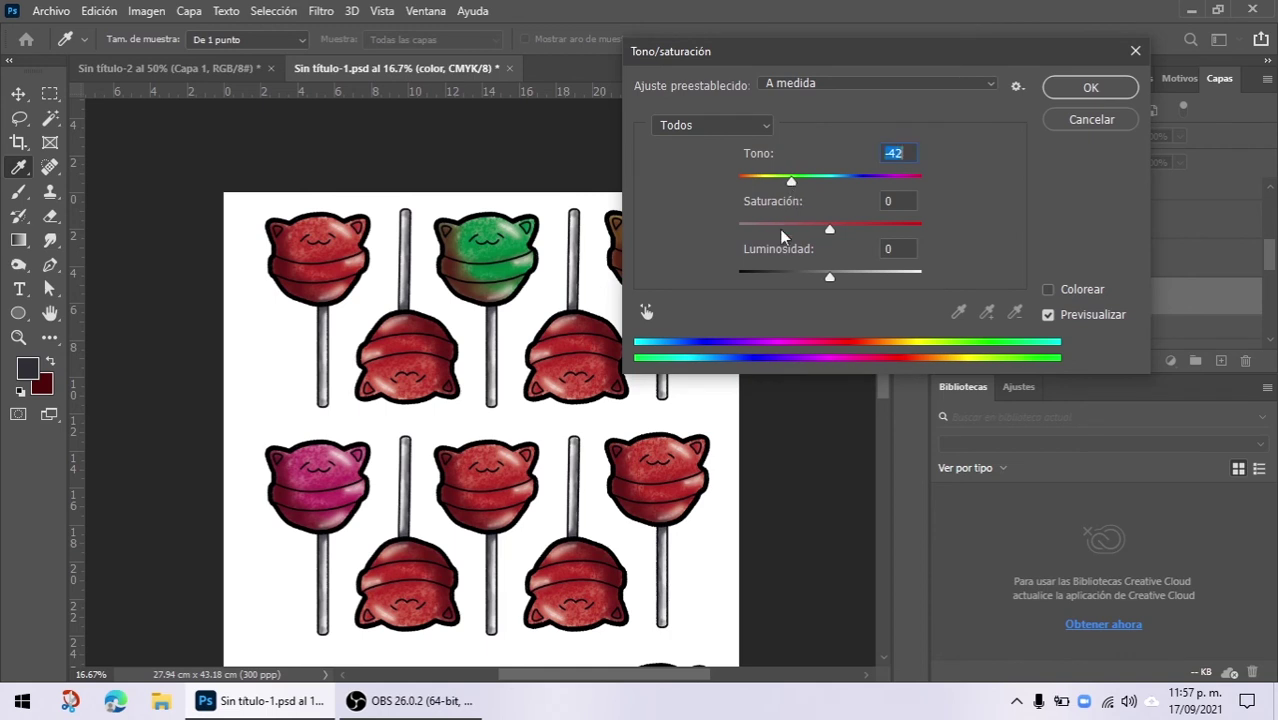
left_click_drag(829, 229, 901, 232)
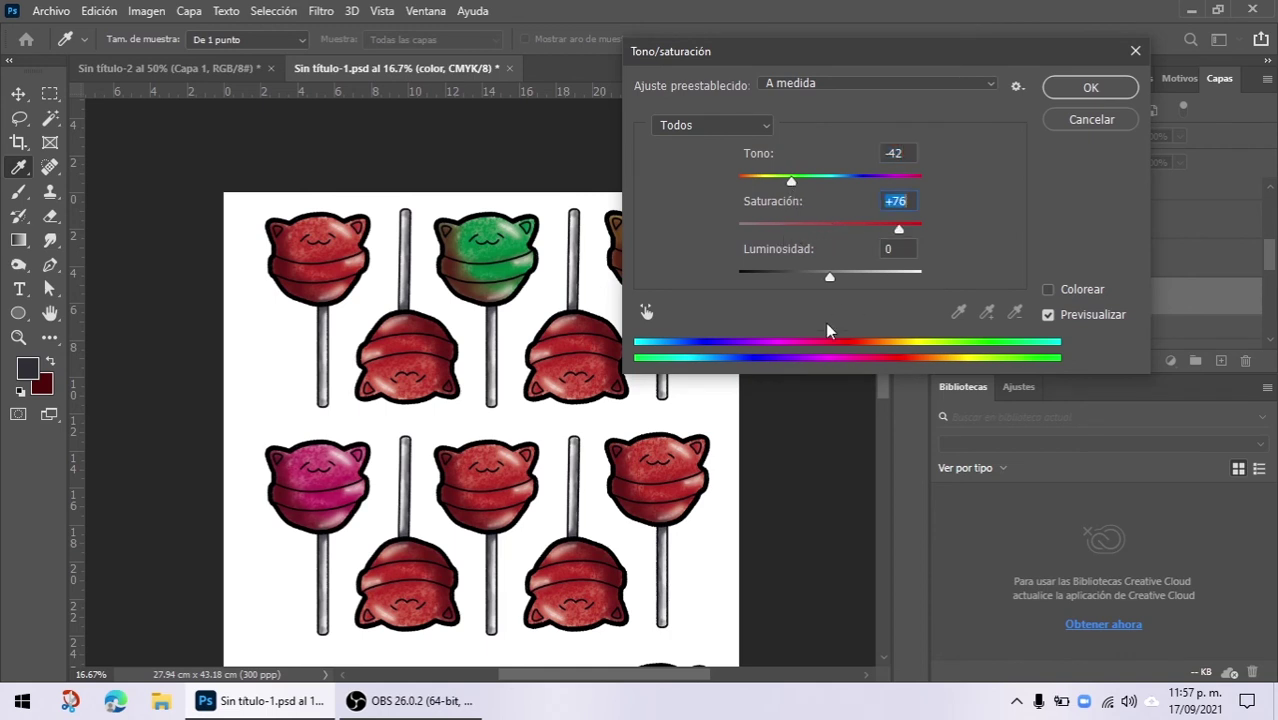
left_click_drag(833, 280, 848, 281)
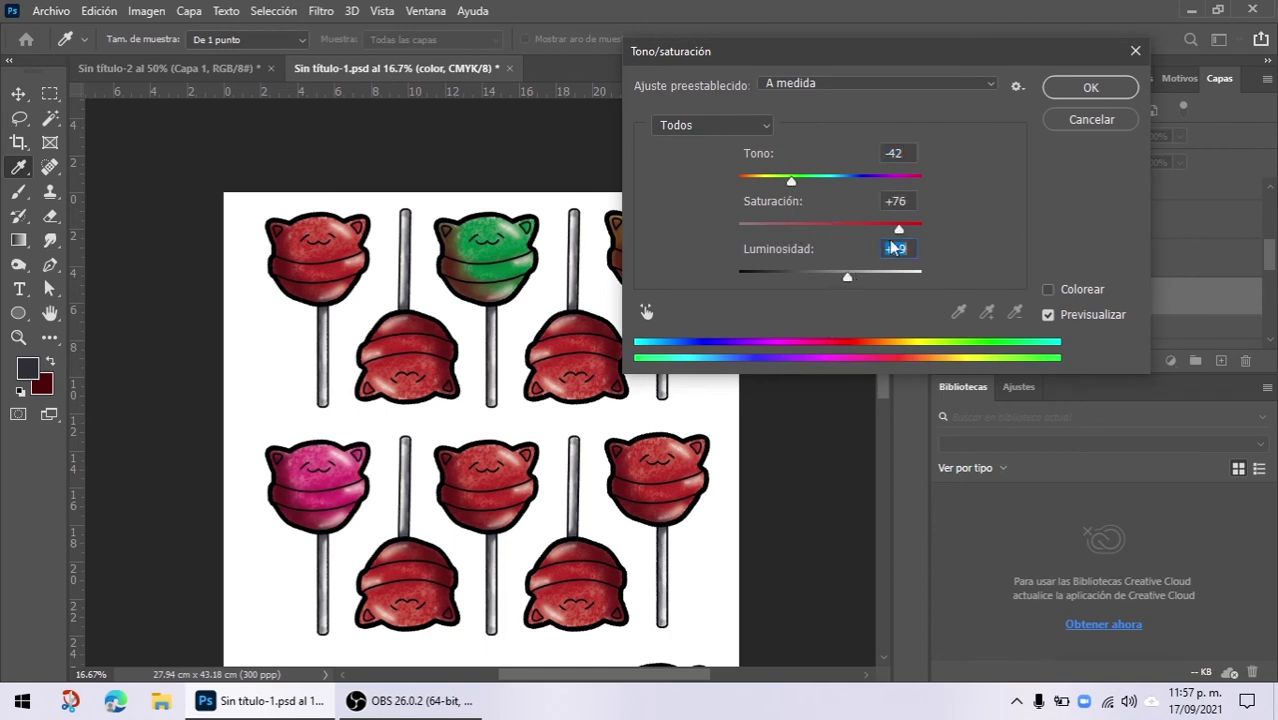
left_click(1065, 90)
left_click(748, 379)
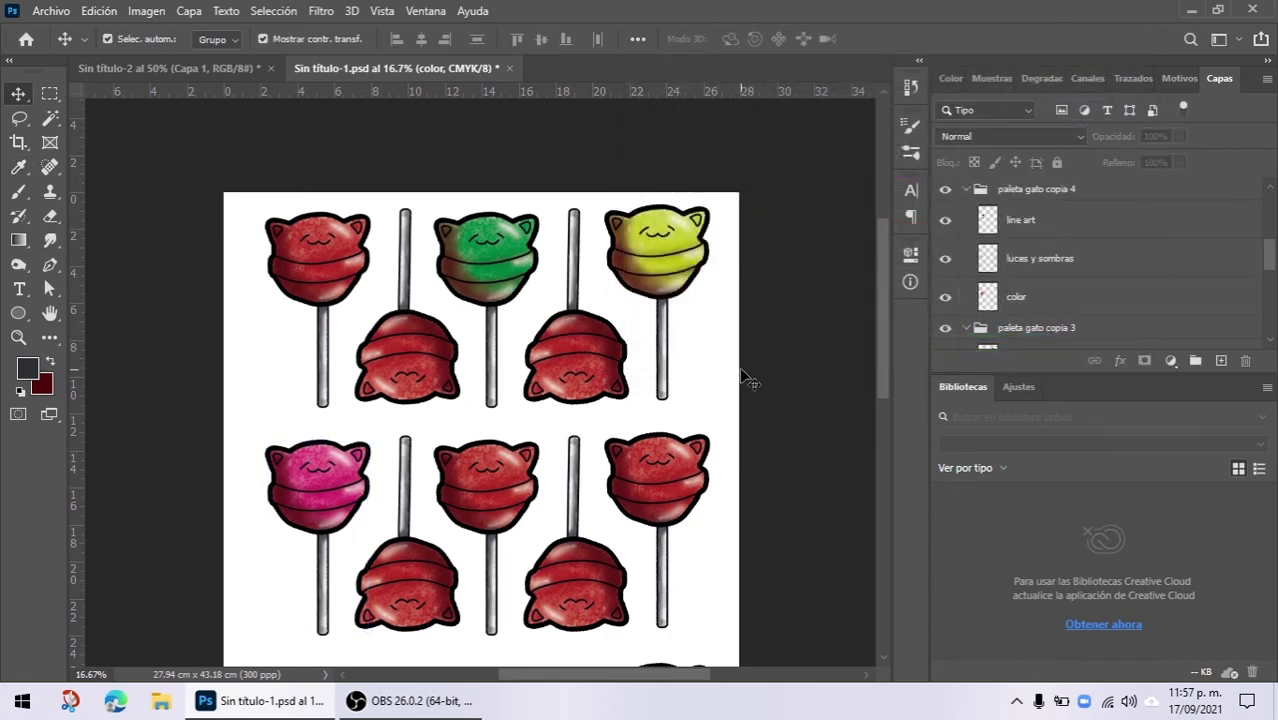
Step: Start saving the lollipop sheet as a new file in Photoshop PDF format
key("ctrl+minus")
key("ctrl+minus")
key("ctrl+minus")
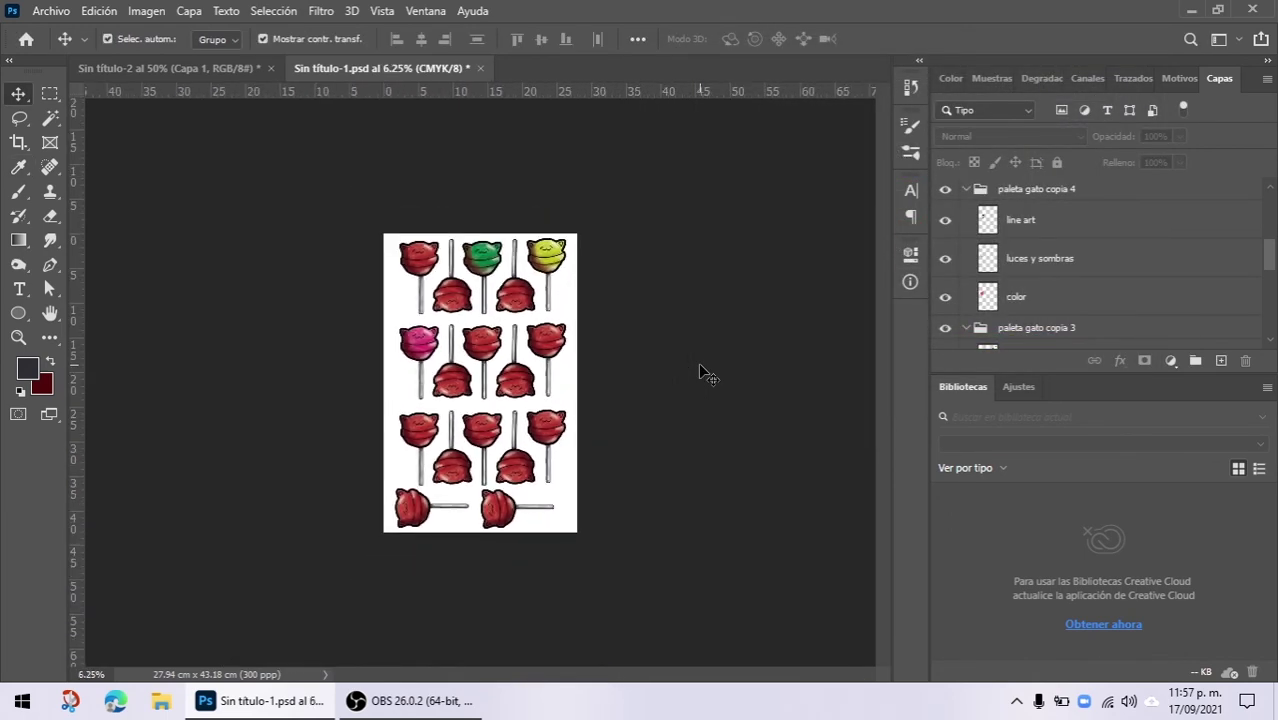
left_click(49, 9)
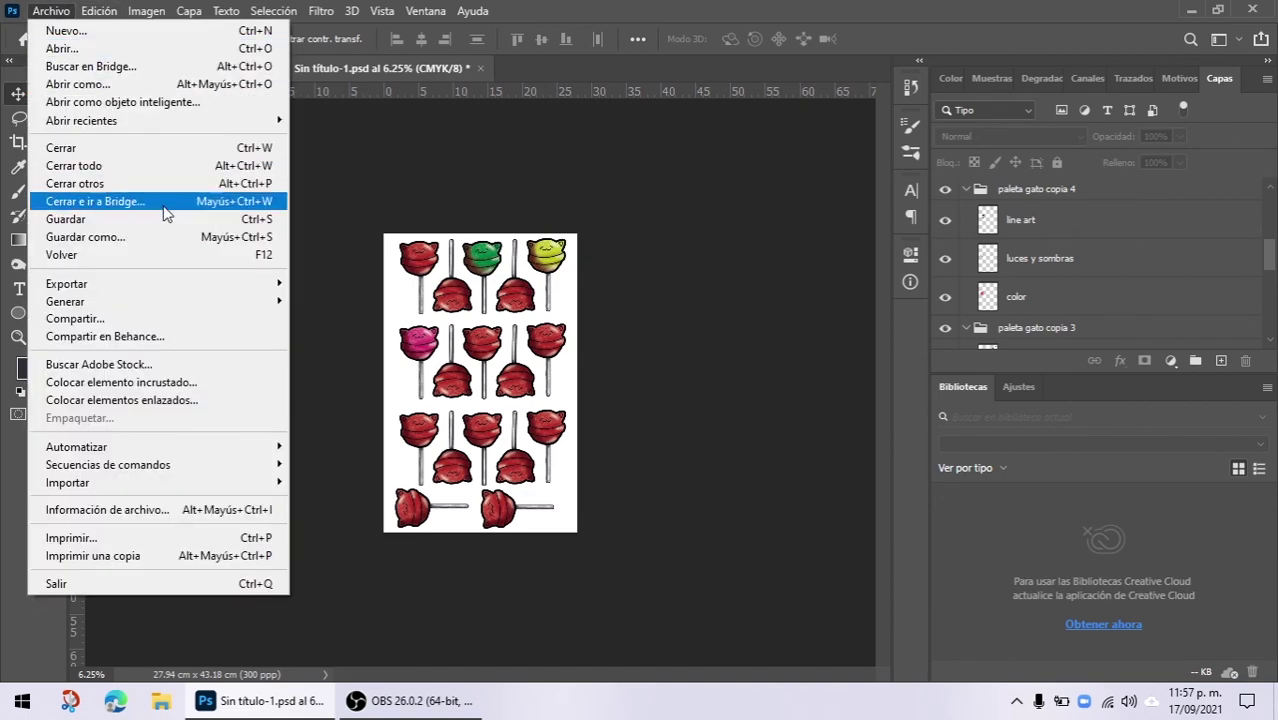
left_click(268, 236)
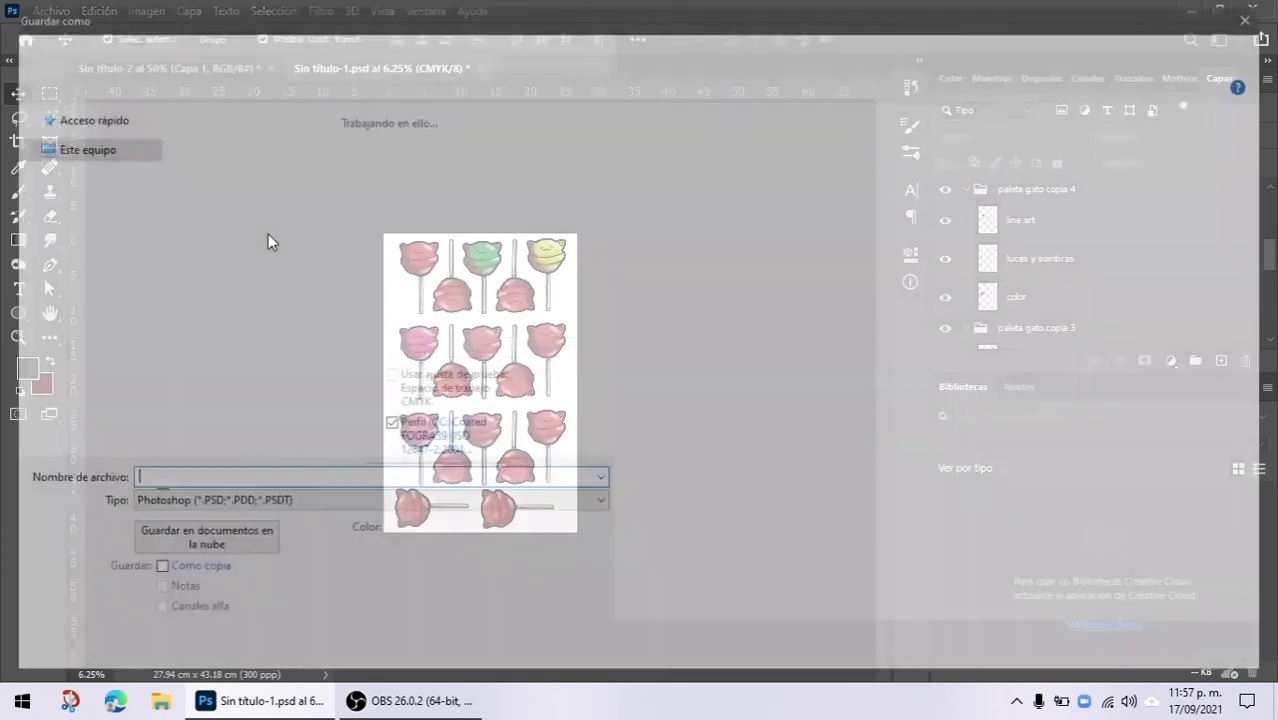
left_click(197, 507)
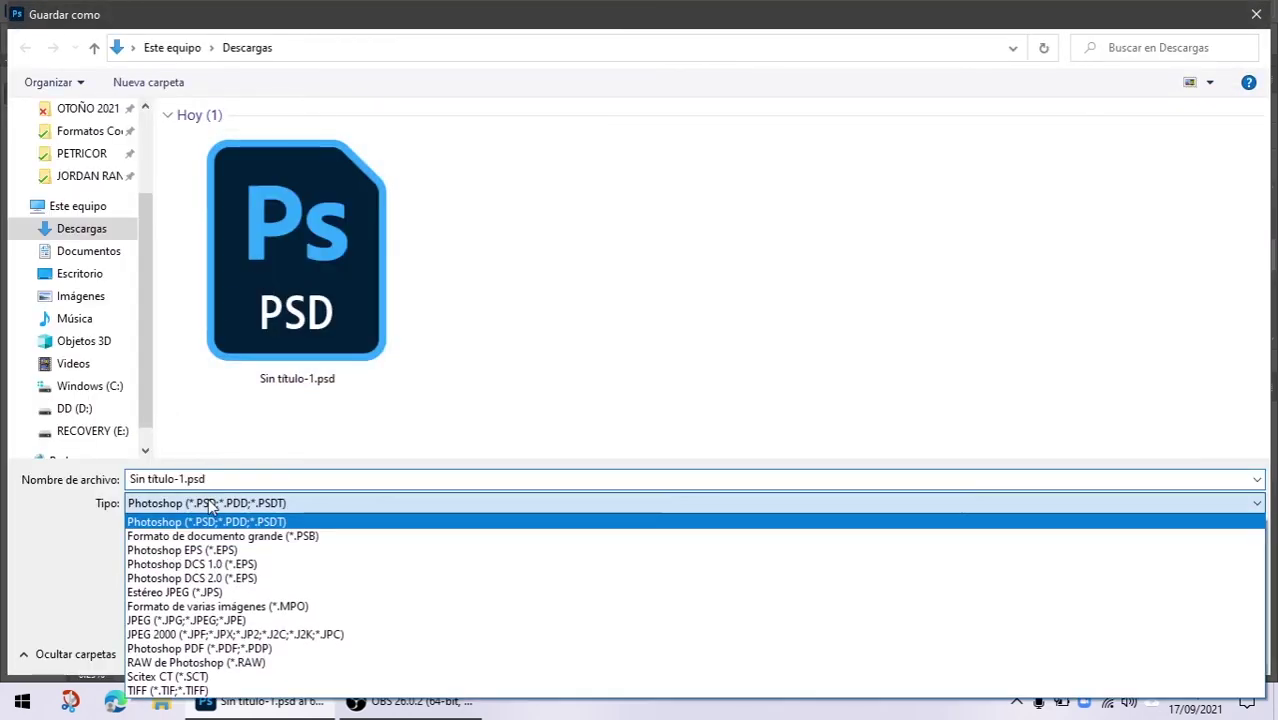
left_click(219, 650)
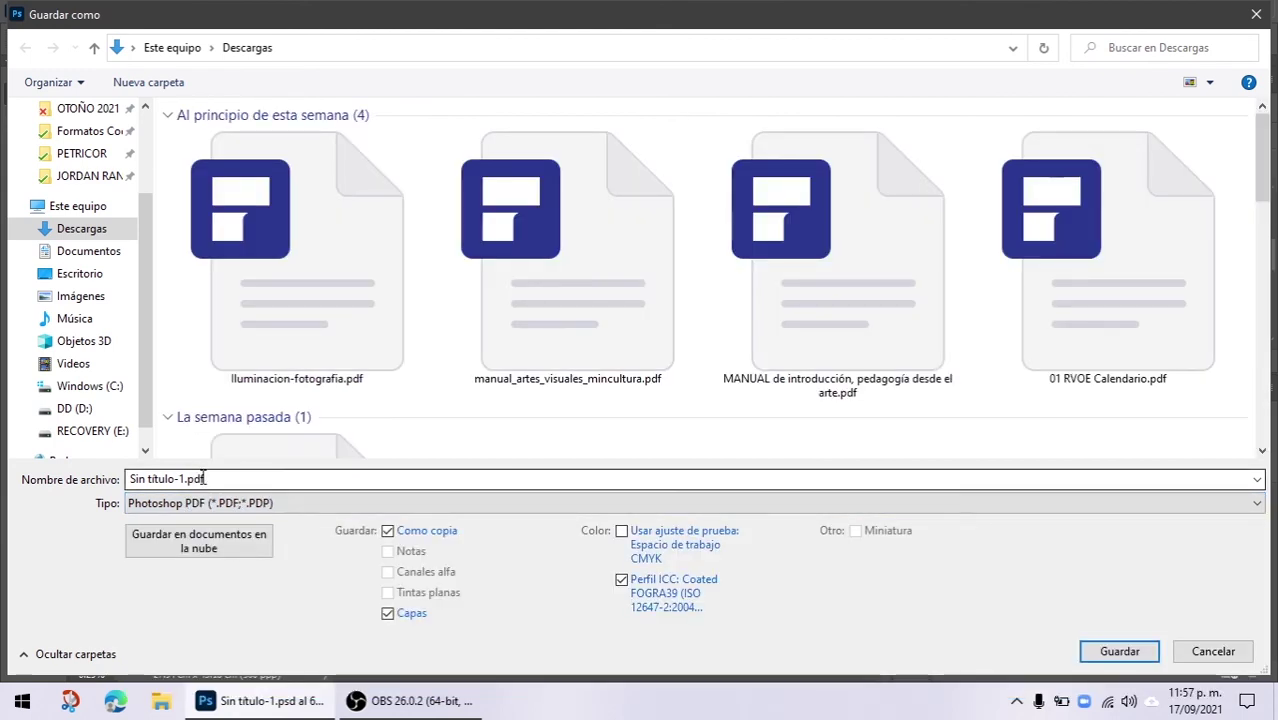
Step: Name the PDF SET STICKERS TABLOIDE and save it to the Escritorio folder
left_click(207, 479)
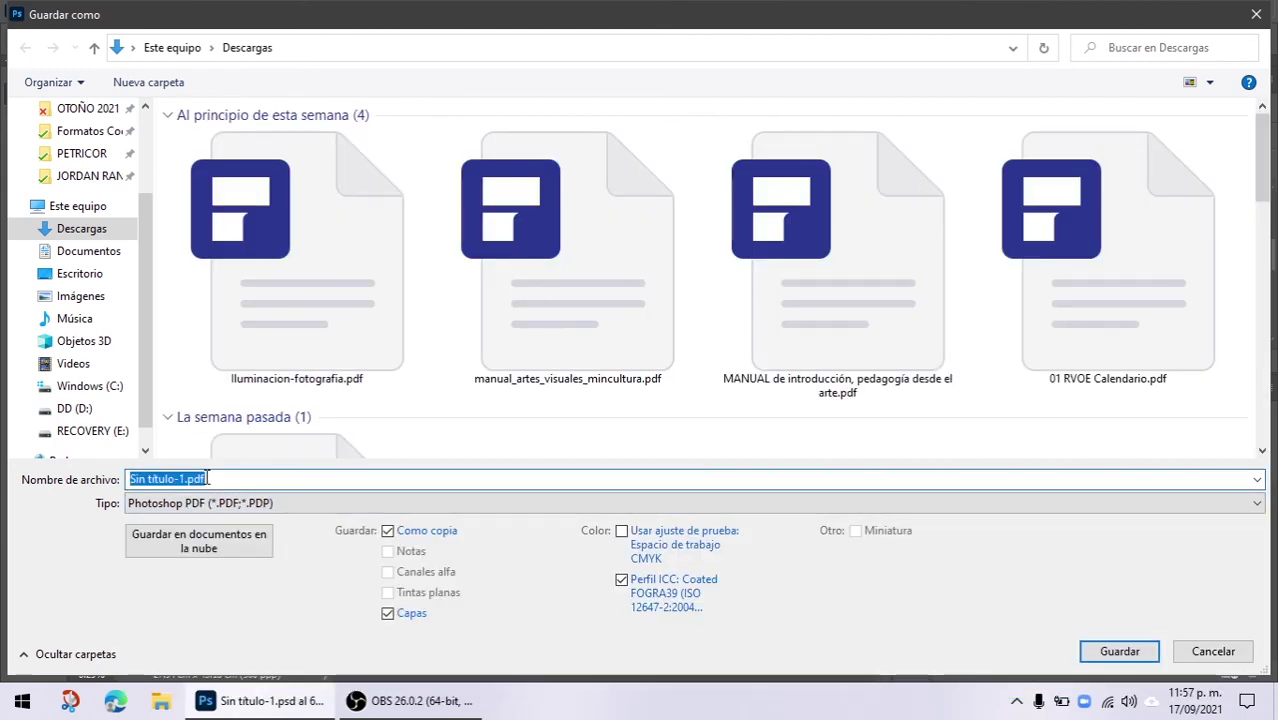
type("SET")
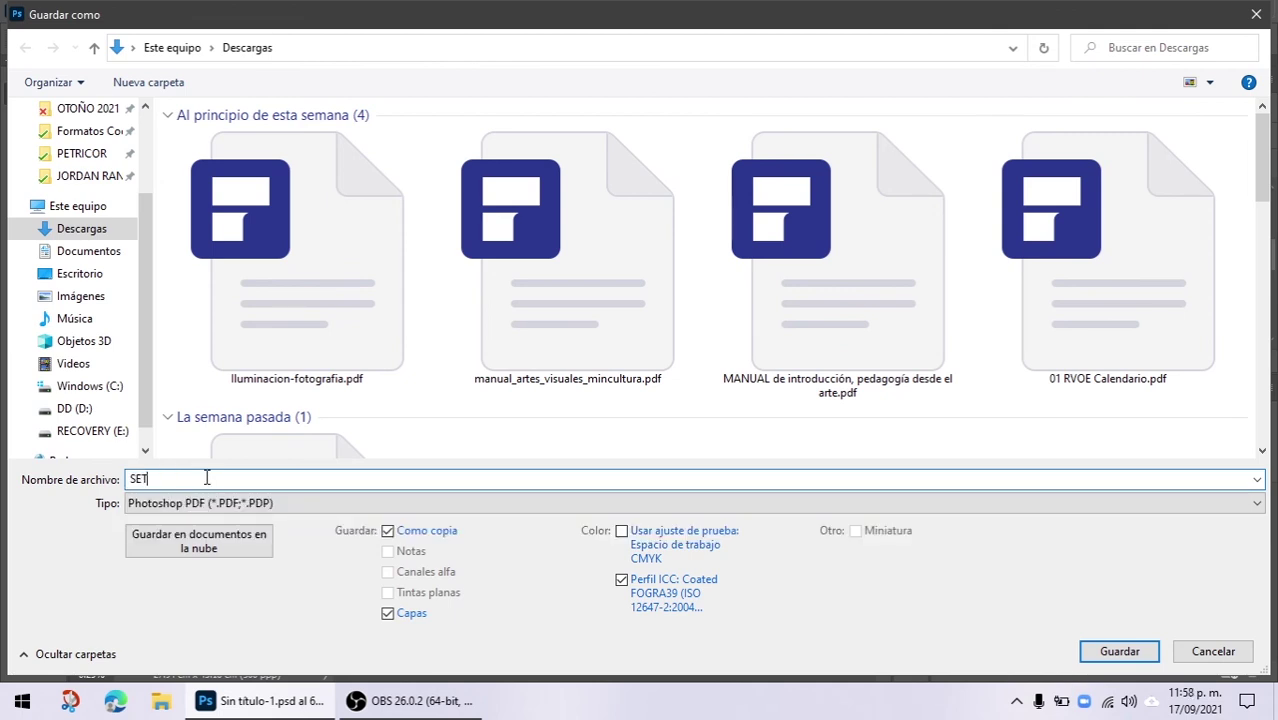
type(" STICKERS TABLOIDE")
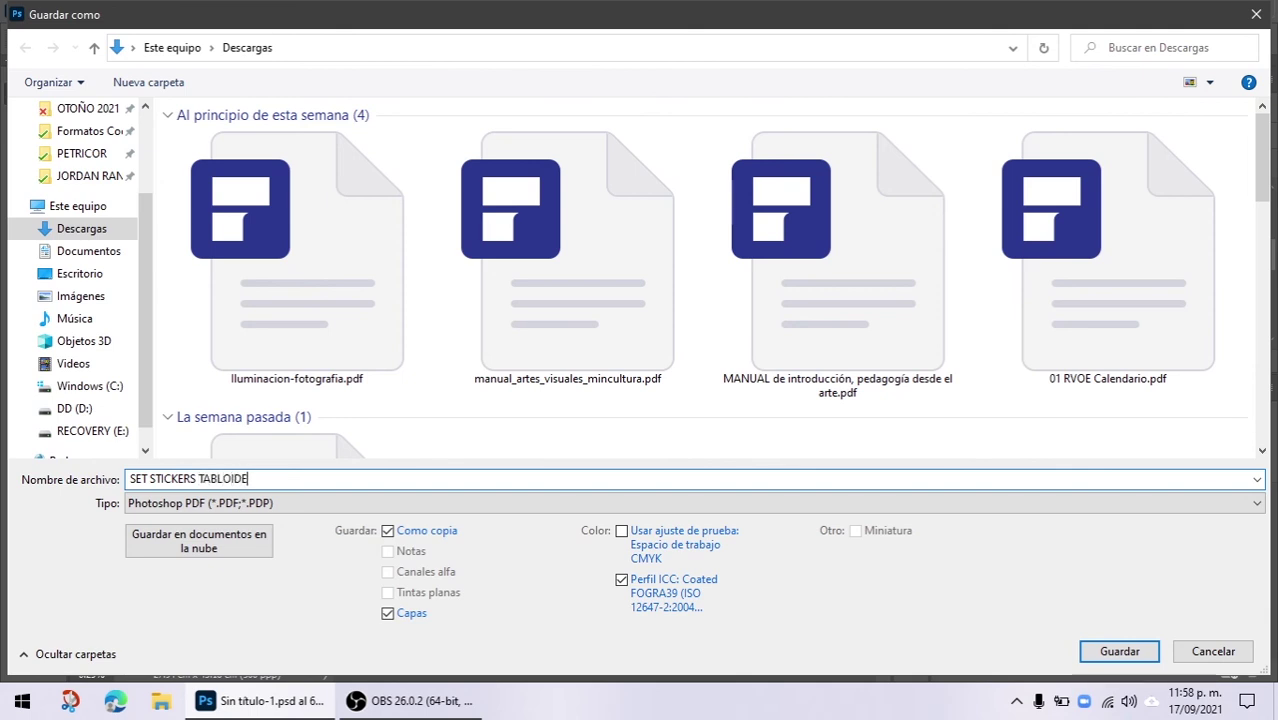
left_click(82, 251)
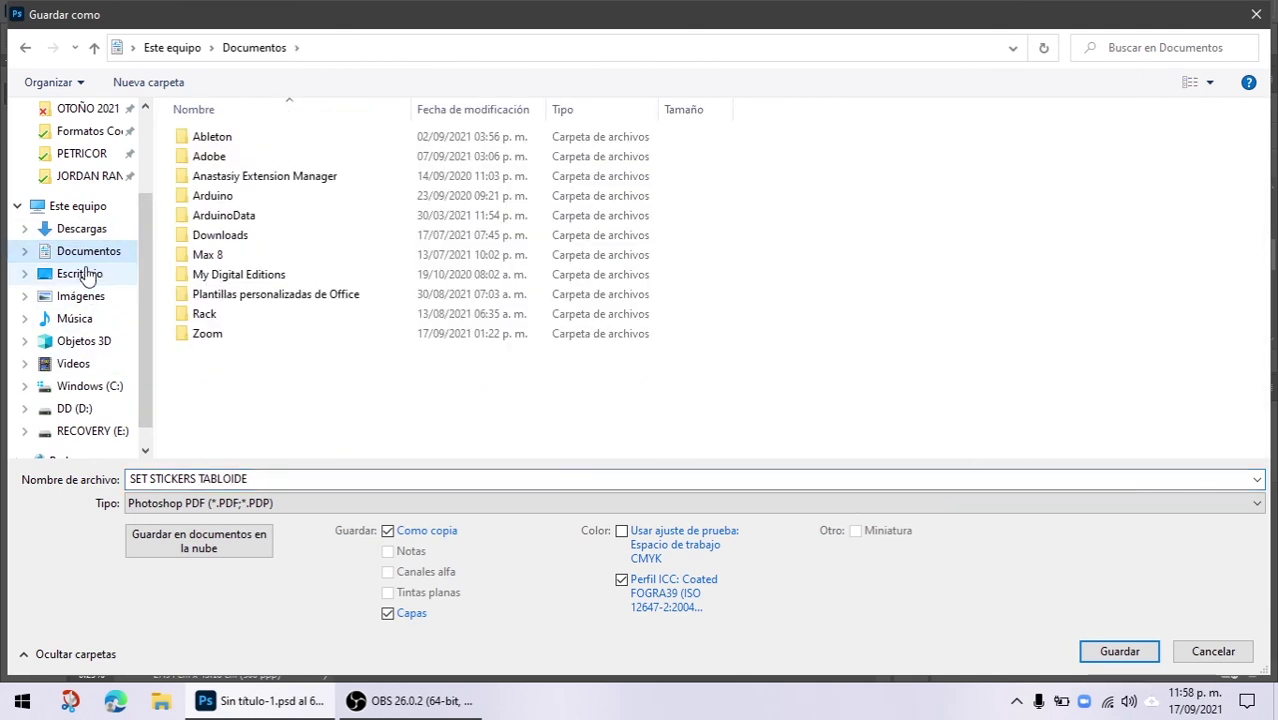
left_click(88, 276)
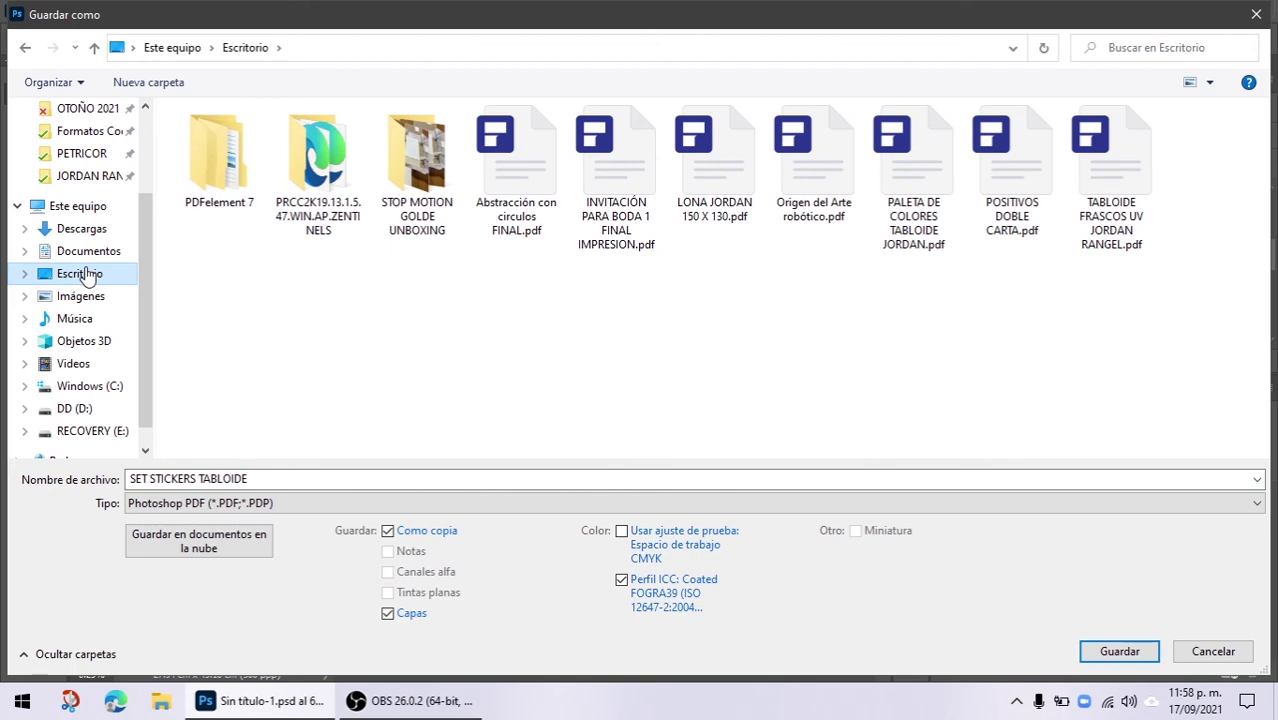
left_click(1121, 652)
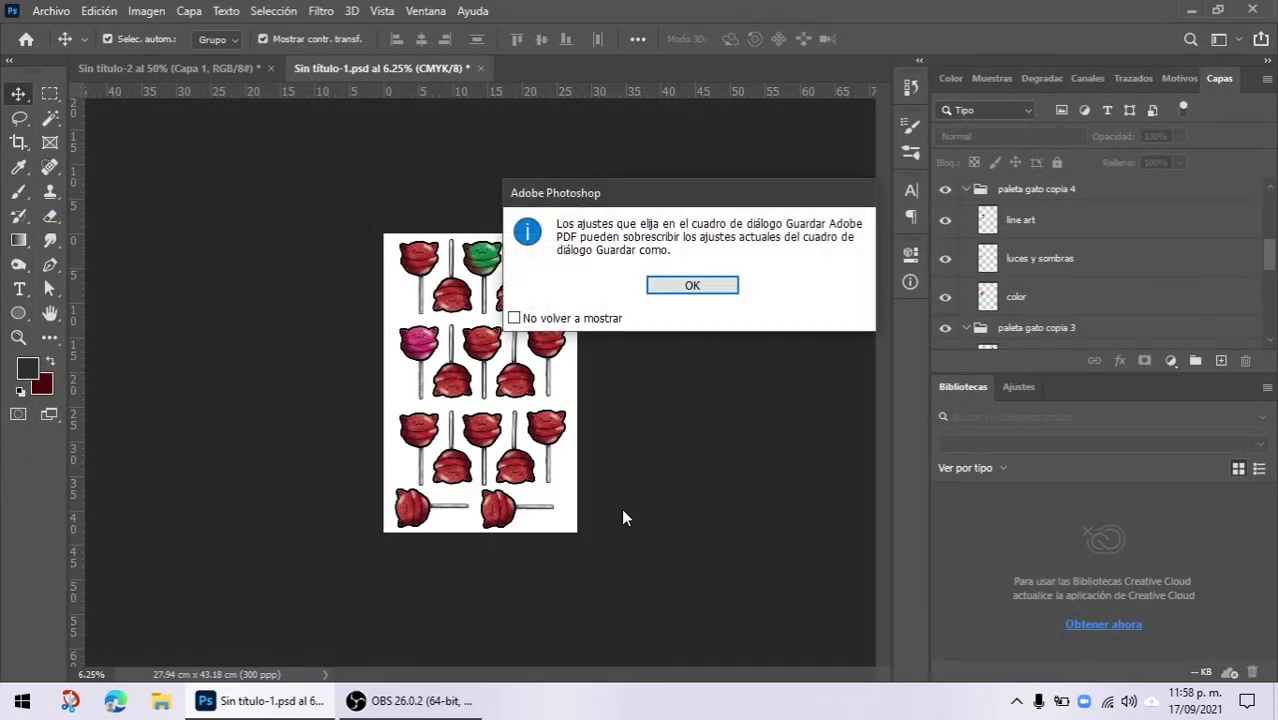
Step: Accept the PDF settings notice and export the file with the [Impresión de alta calidad] preset
left_click(675, 287)
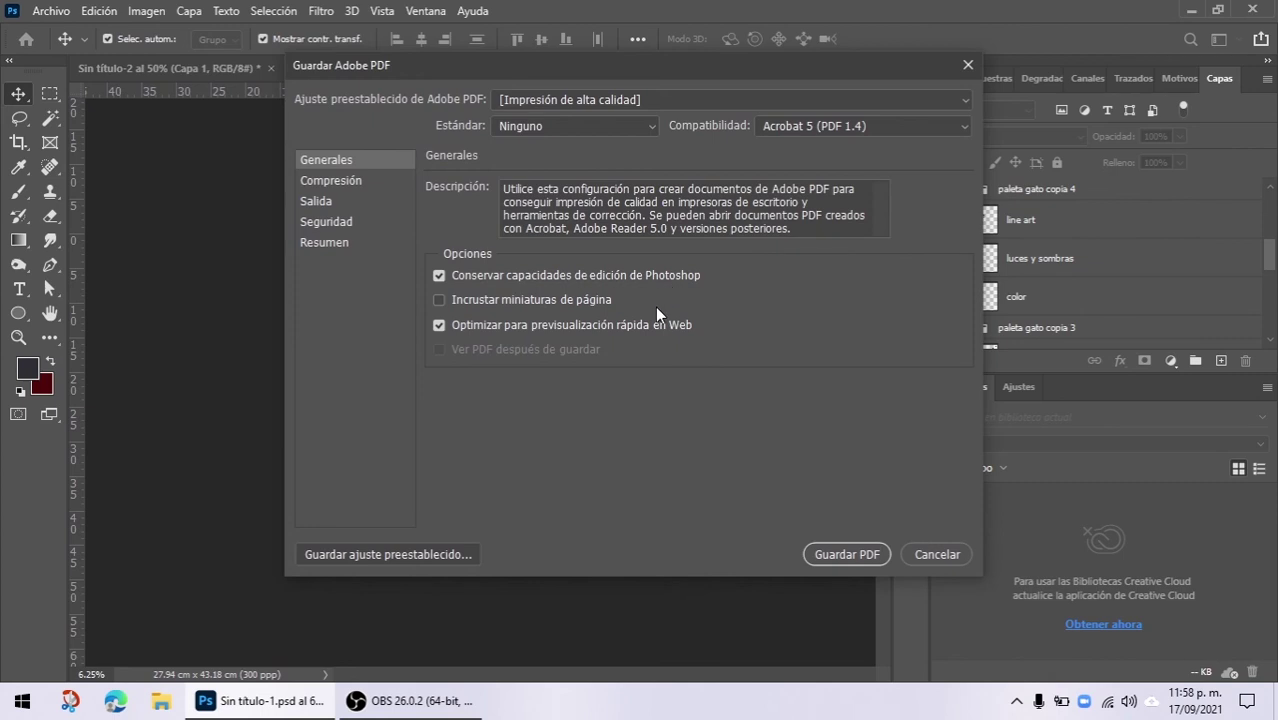
left_click(545, 101)
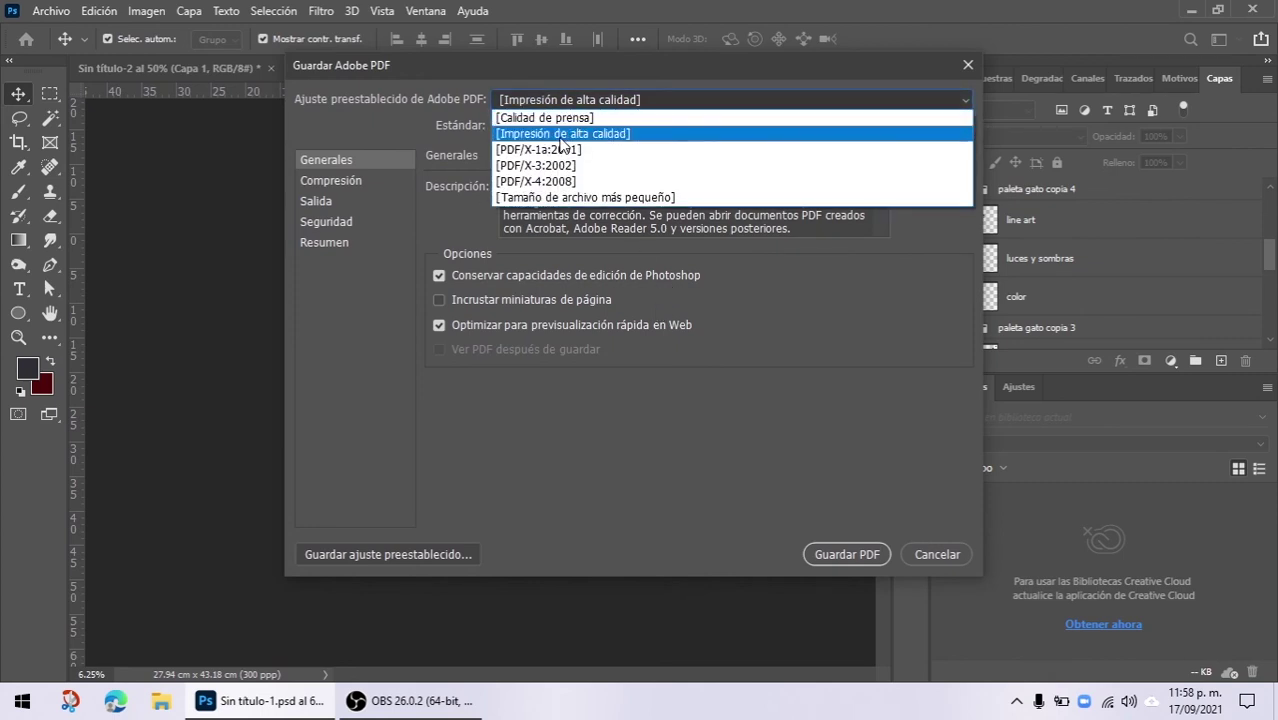
left_click(561, 137)
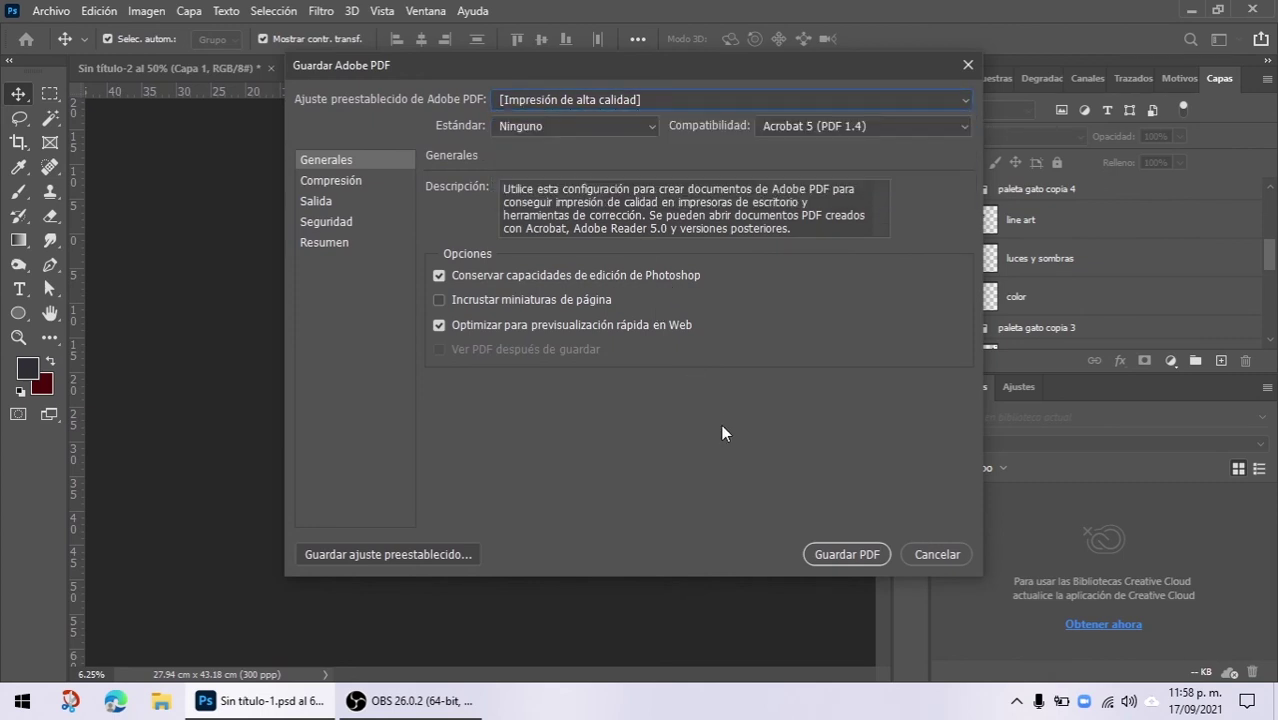
left_click(843, 554)
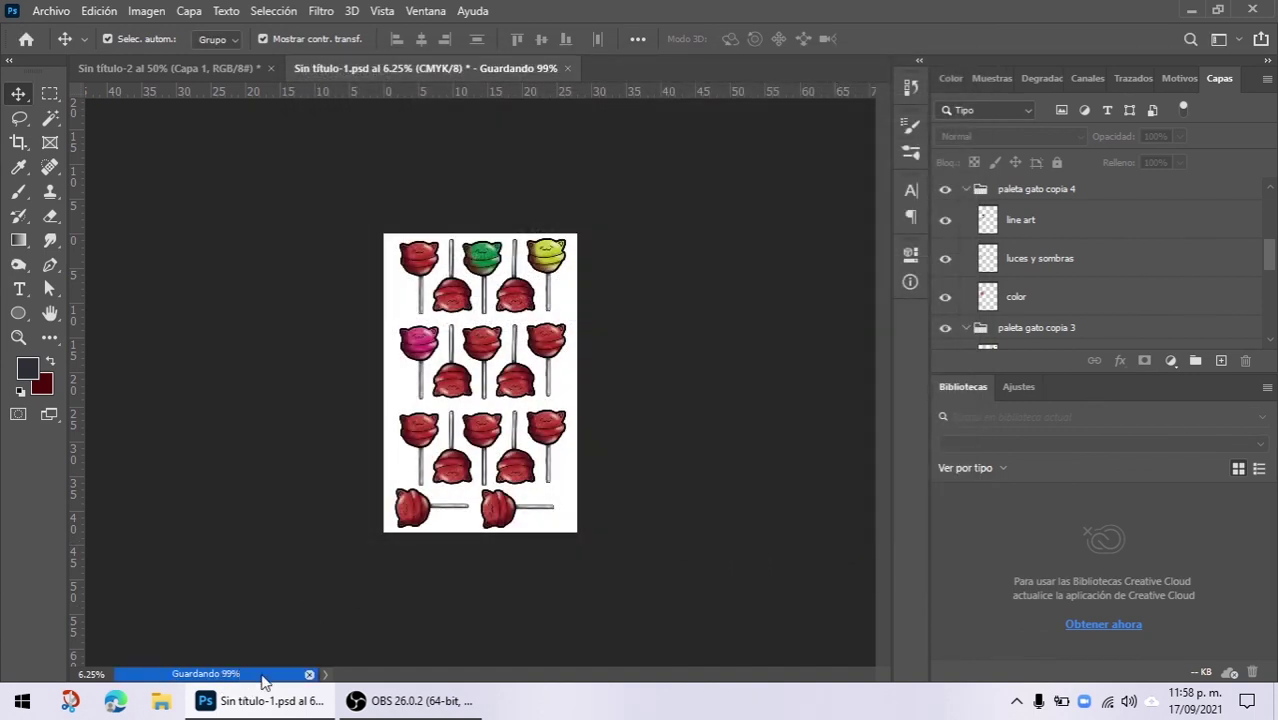
Step: Switch to the file explorer and open SET STICKERS TABLOIDE.pdf from the Escritorio folder
left_click(160, 703)
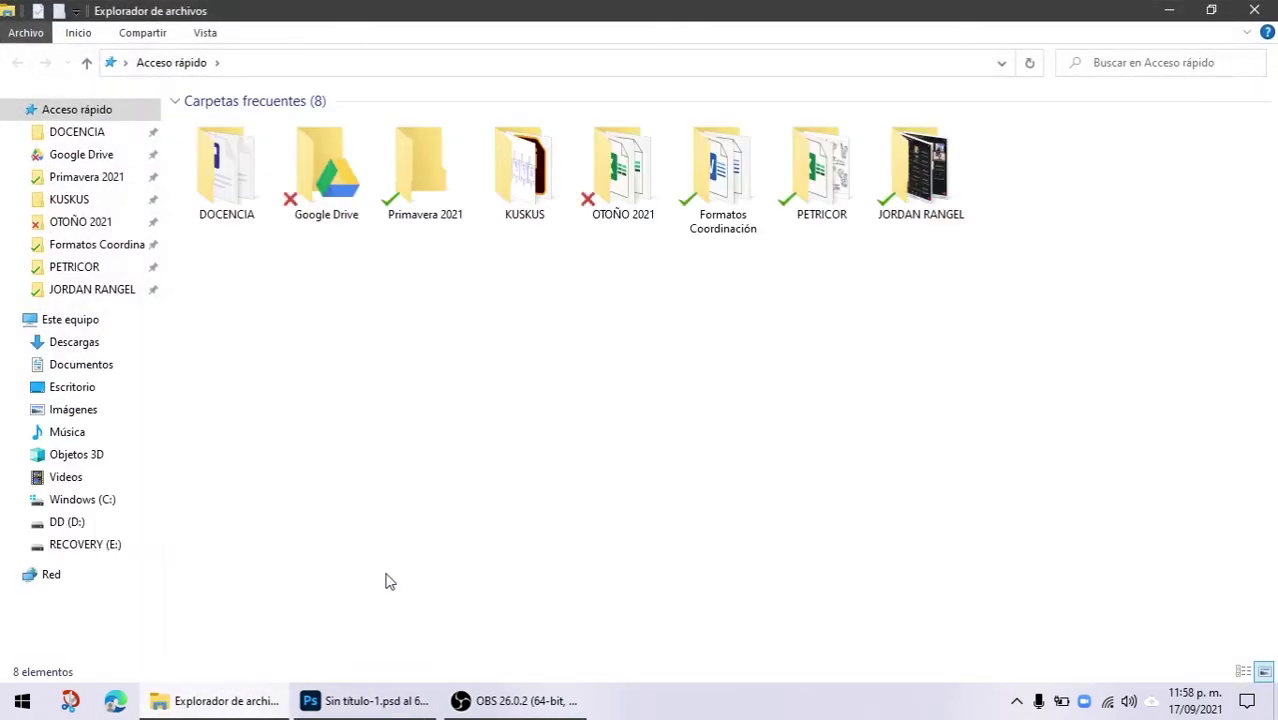
left_click(101, 388)
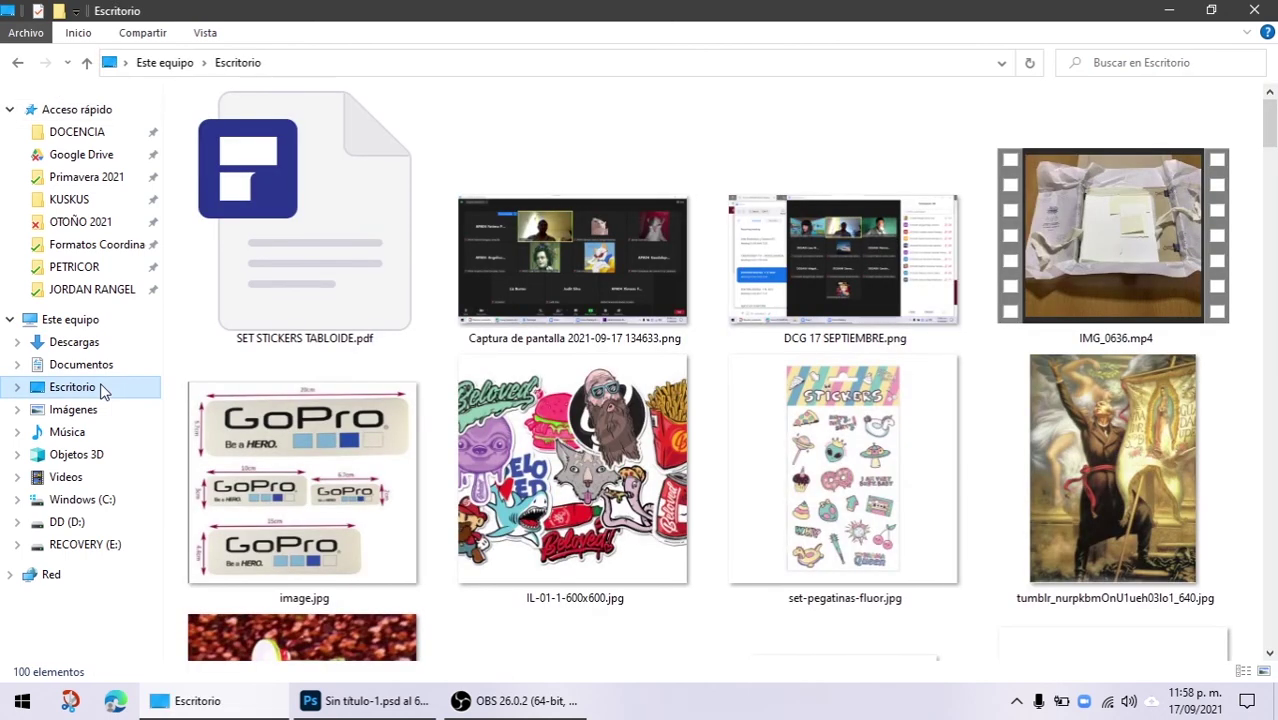
left_click(348, 278)
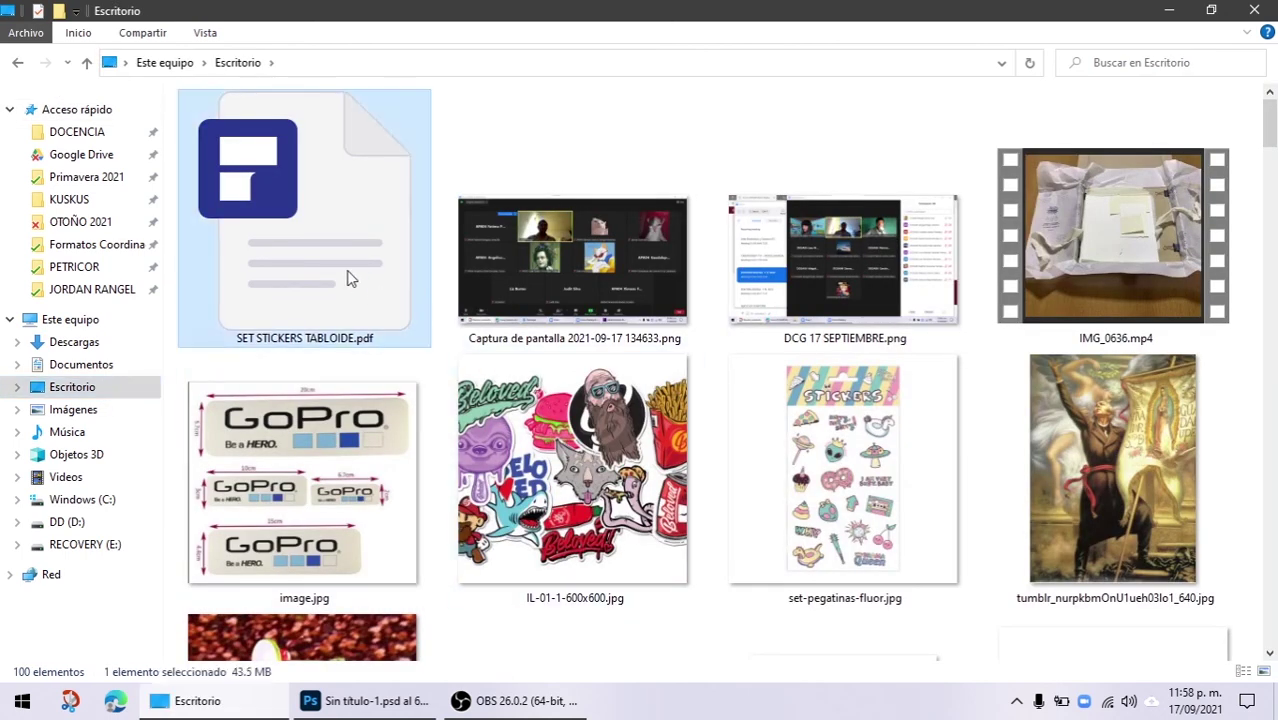
double_click(348, 278)
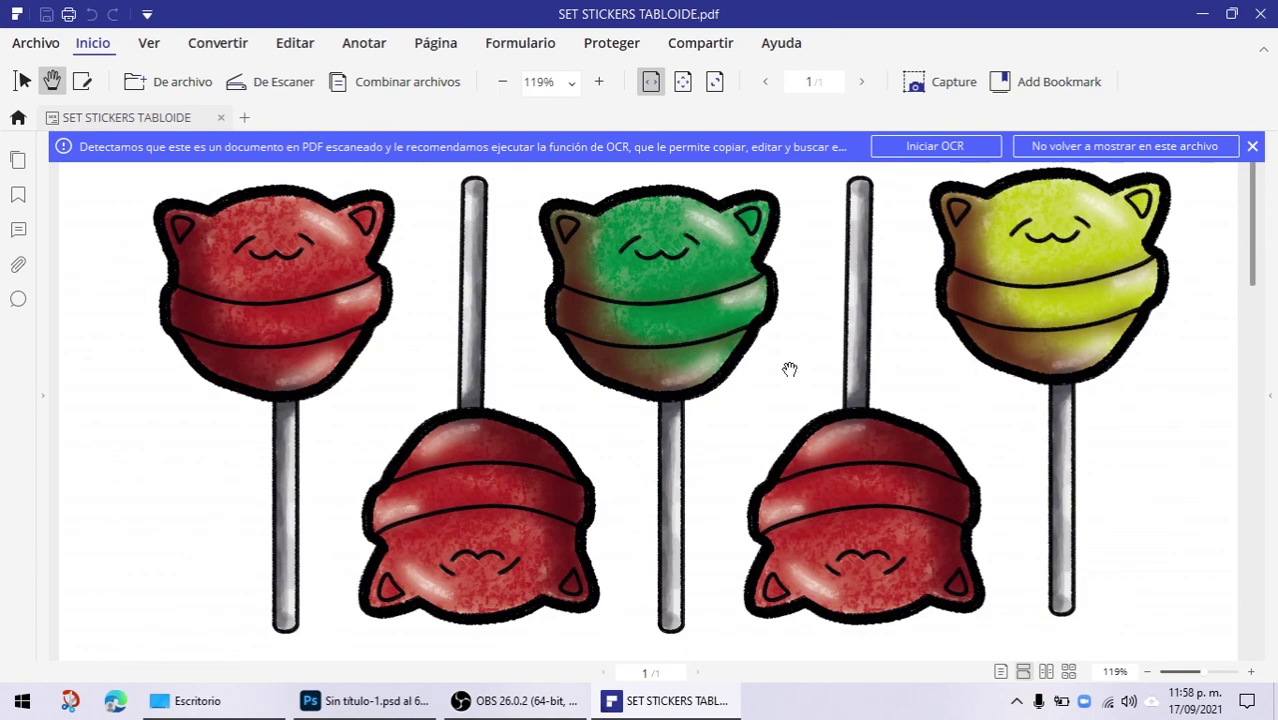
Step: Check the exported PDF page from top to bottom, close it and return to Photoshop
scroll(780, 365, "down", 5)
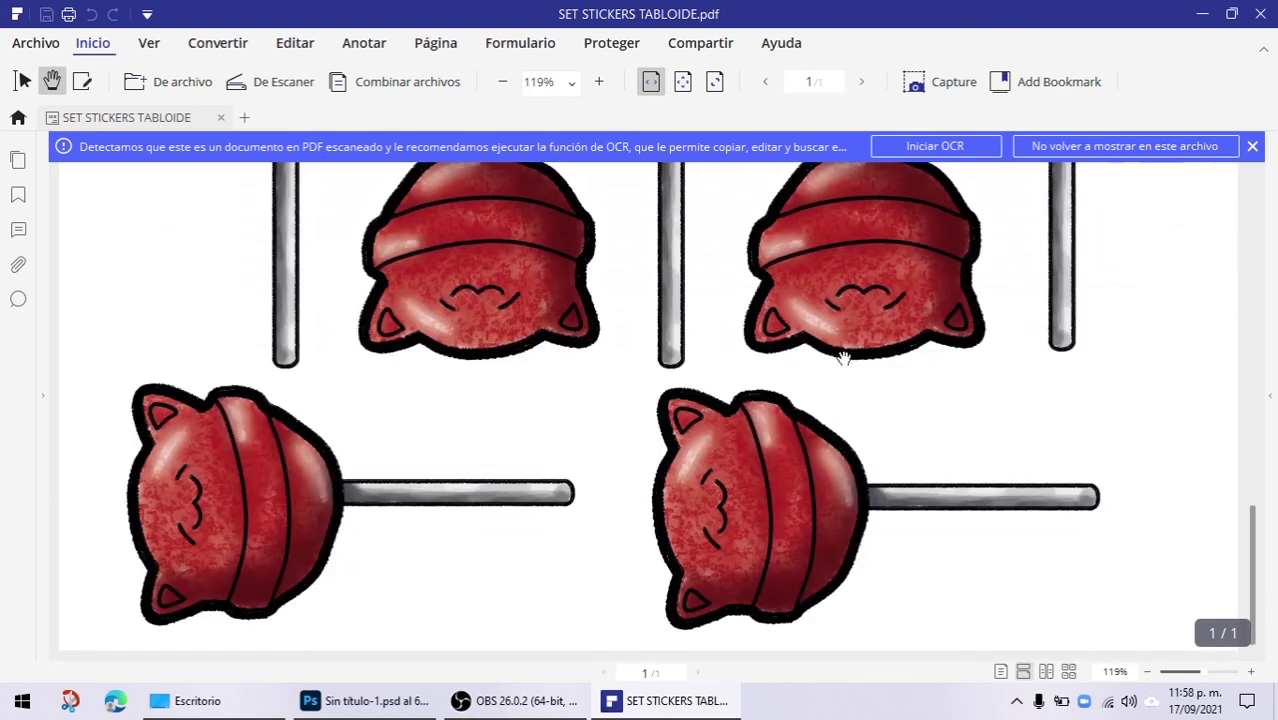
scroll(870, 350, "up", 5)
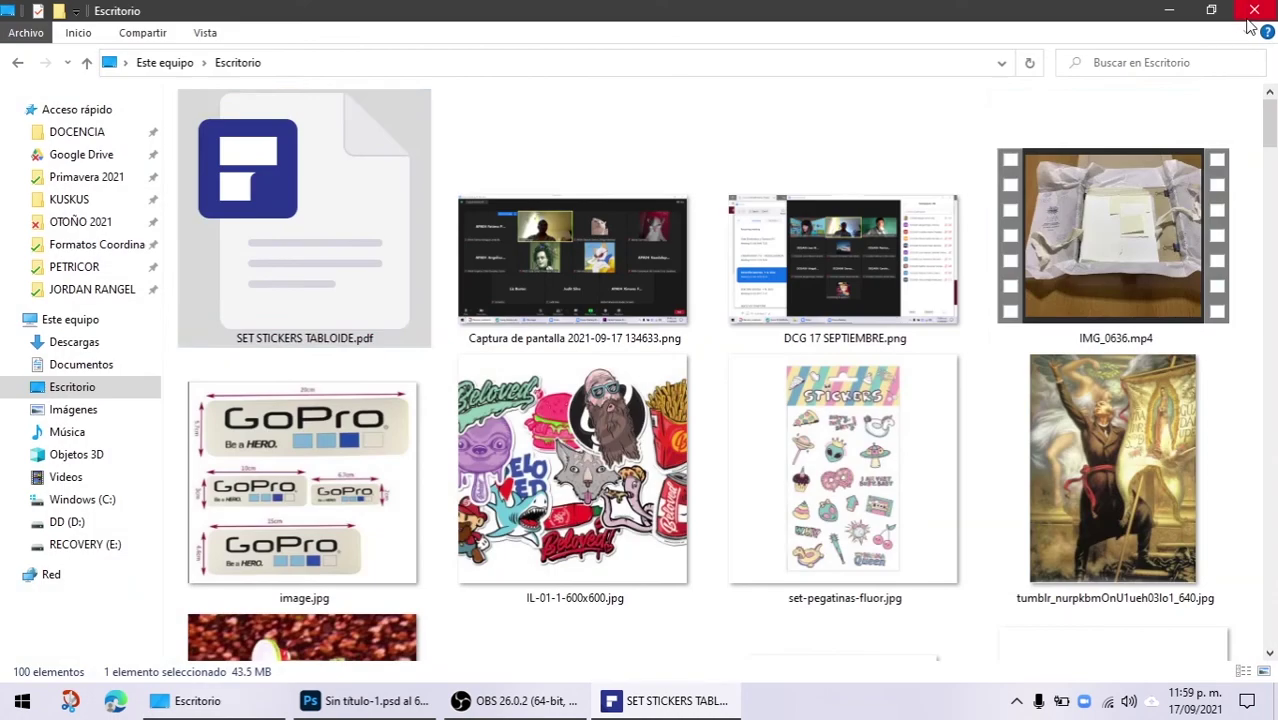
left_click(1260, 14)
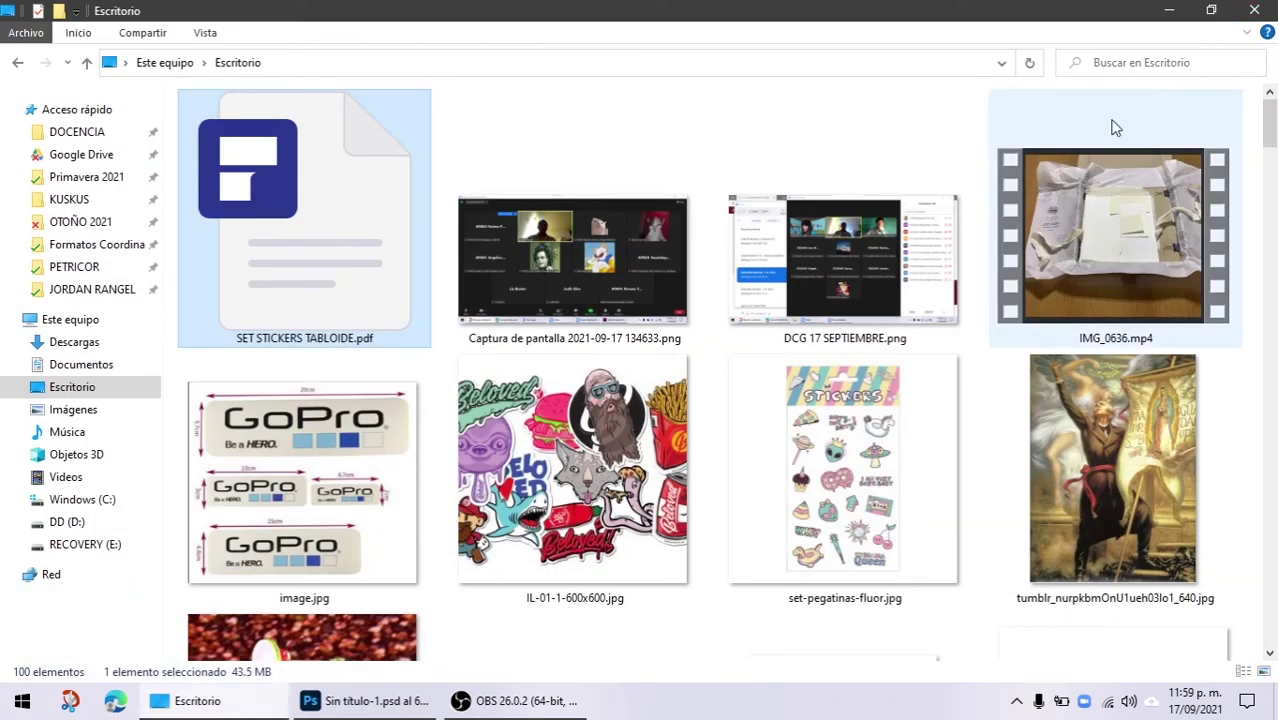
left_click(1169, 10)
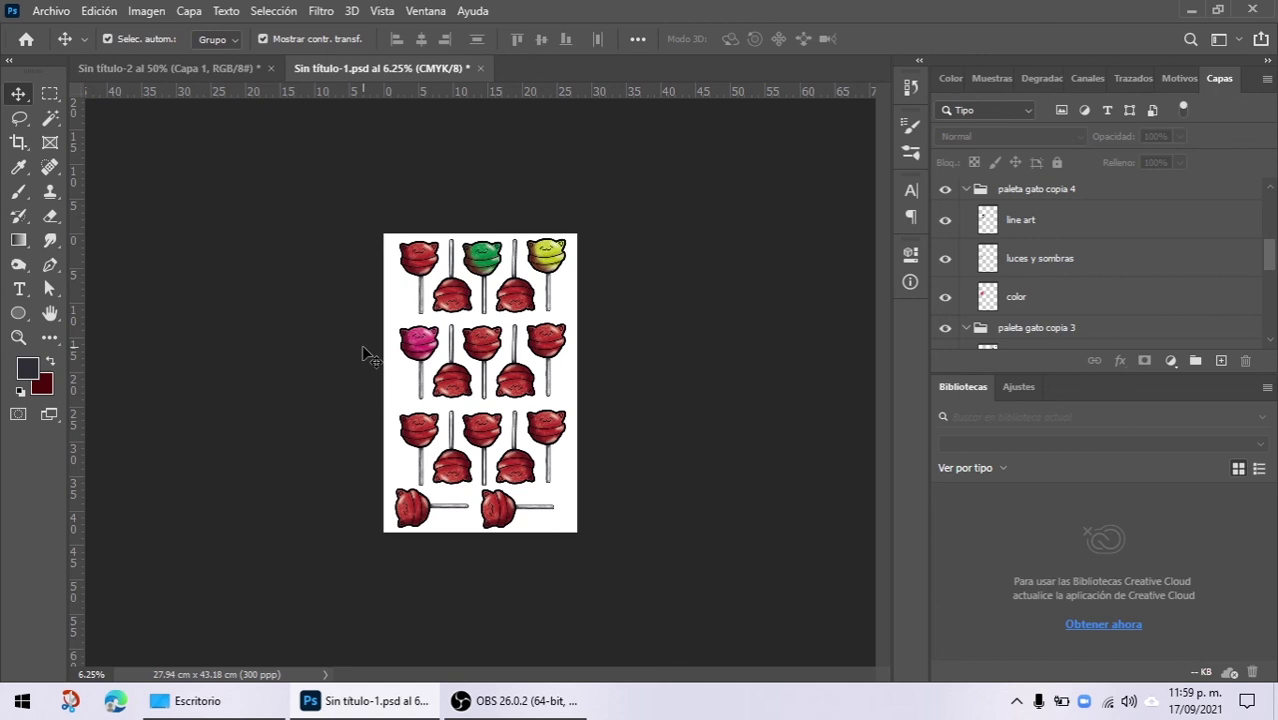
Step: Browse the available brush presets and folders with the luces y sombras layer of paleta gato copia 4 active, and return to the Move tool
key("b")
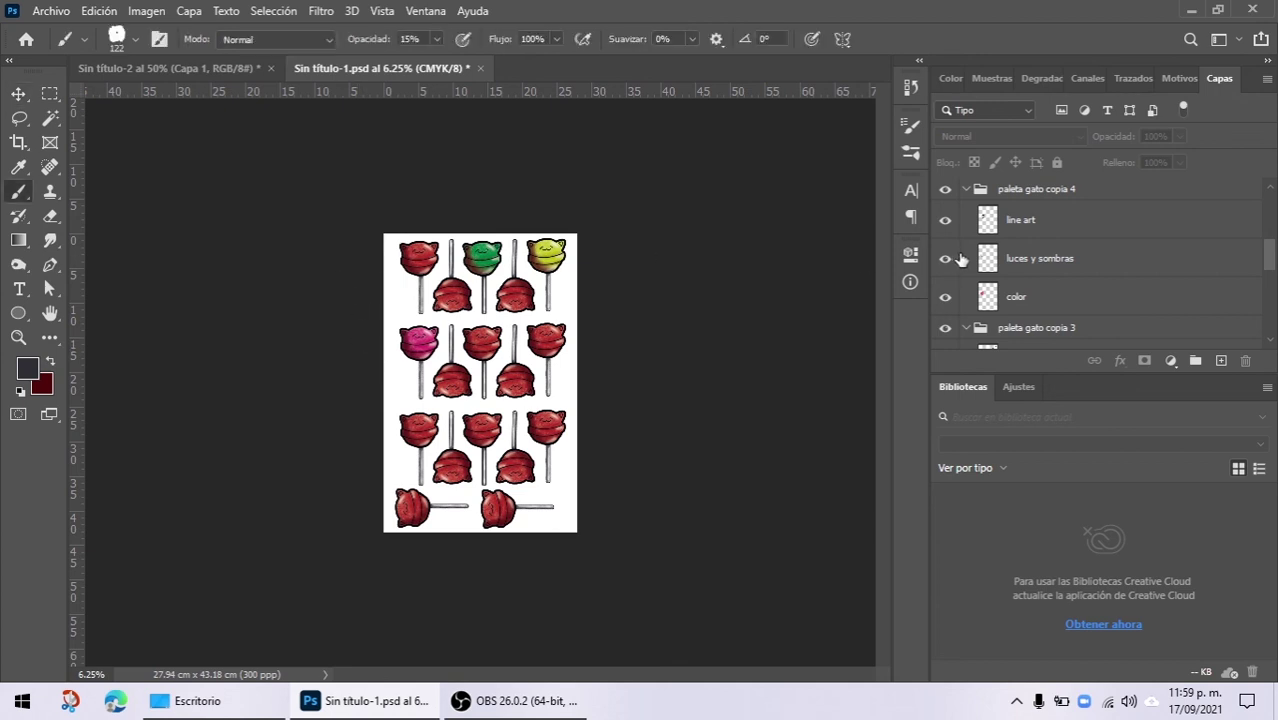
left_click(1029, 262)
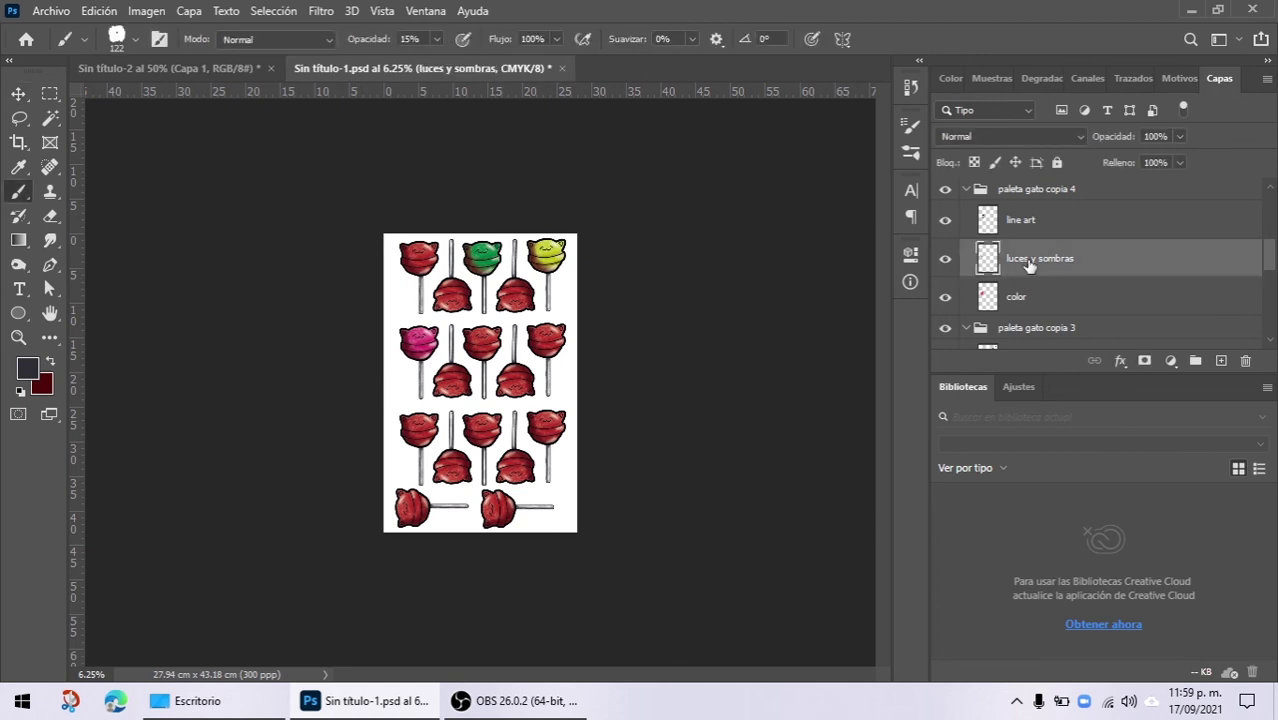
right_click(529, 300)
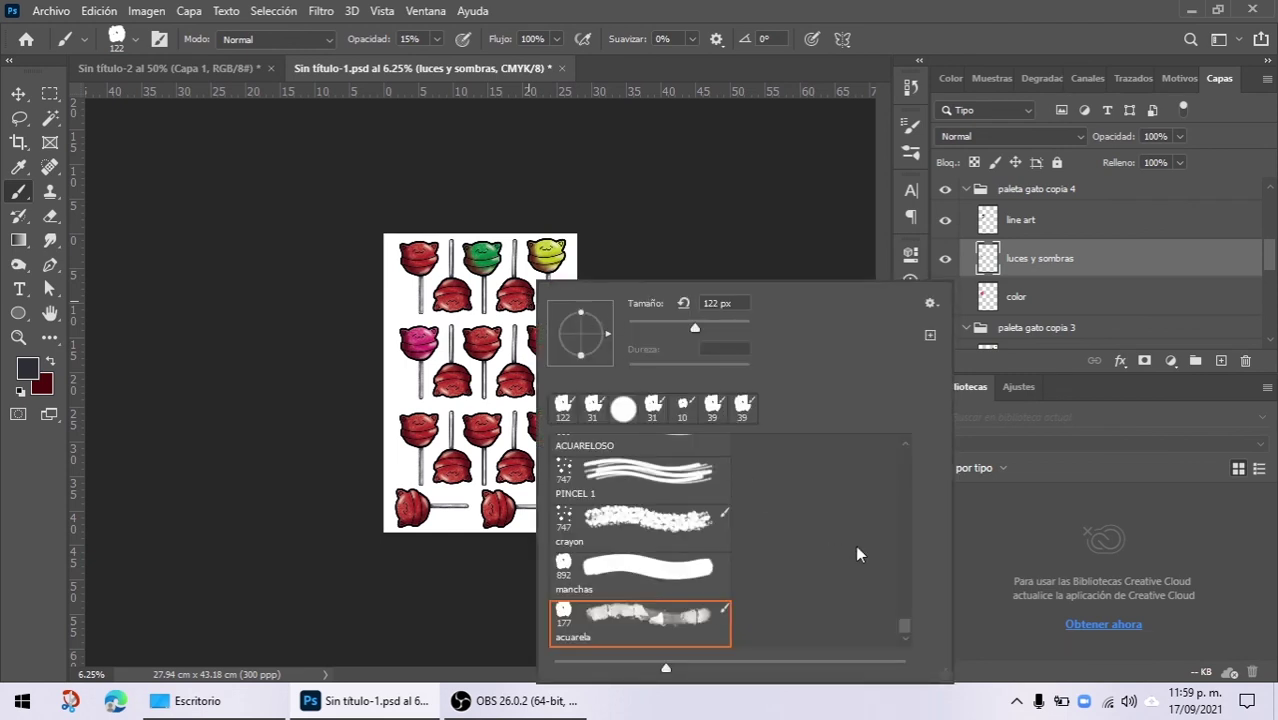
left_click_drag(906, 630, 907, 442)
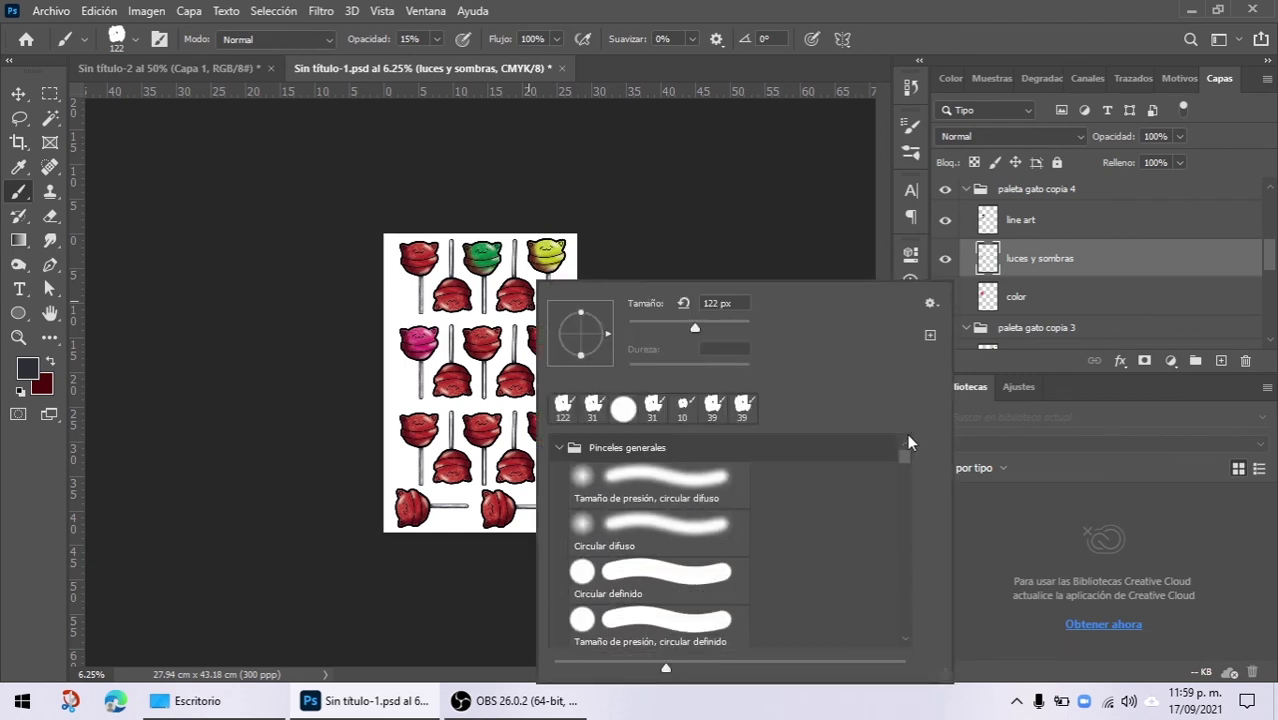
left_click(558, 448)
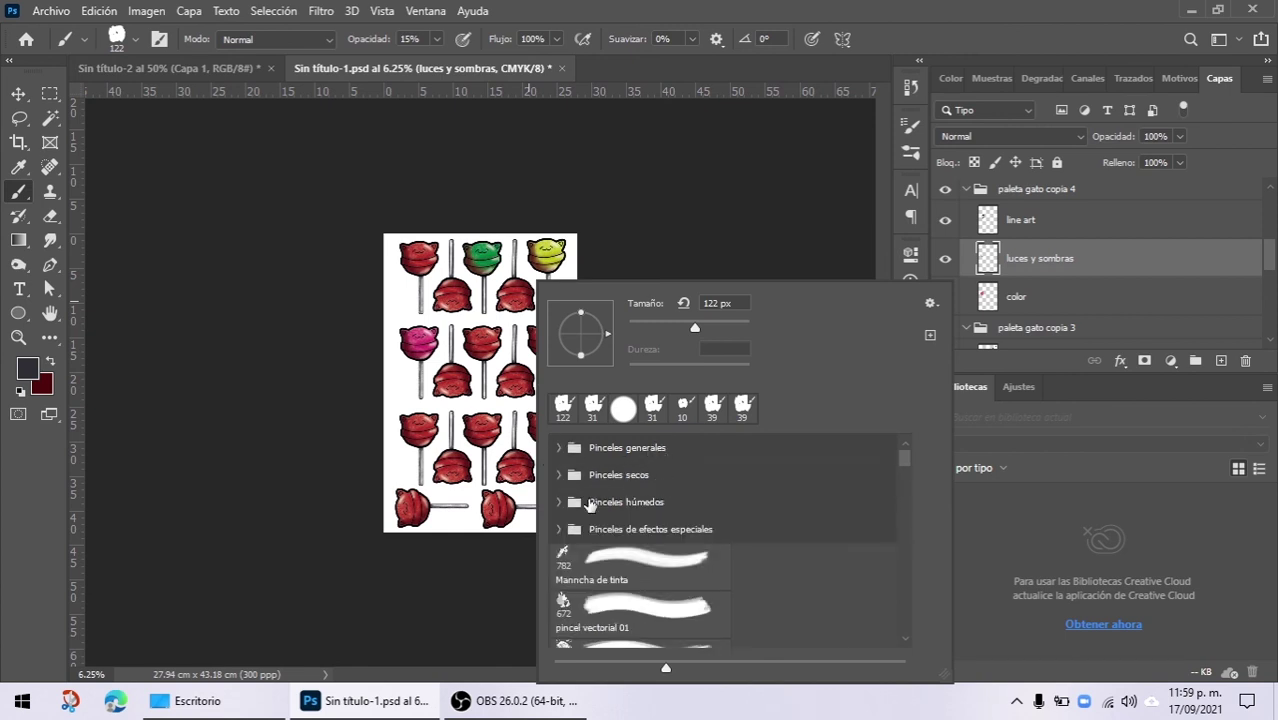
left_click(551, 529)
left_click(556, 535)
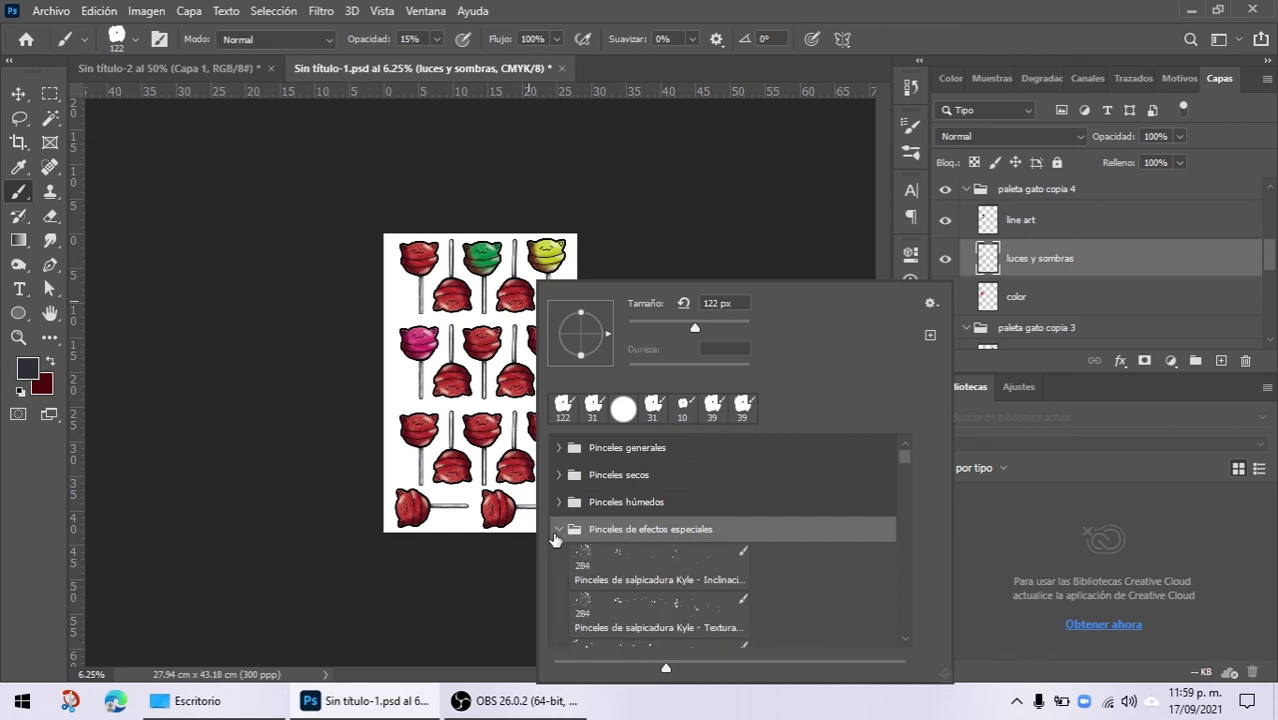
left_click(560, 535)
scroll(666, 539, "down", 5)
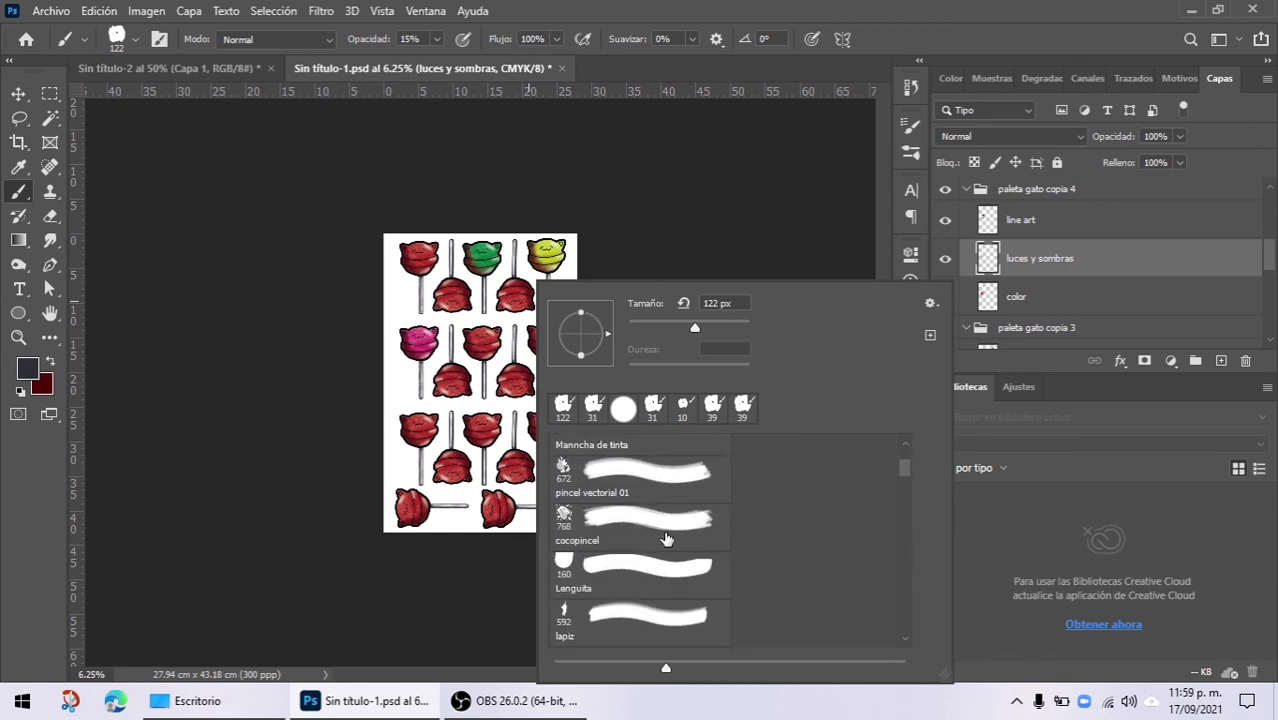
scroll(666, 539, "down", 6)
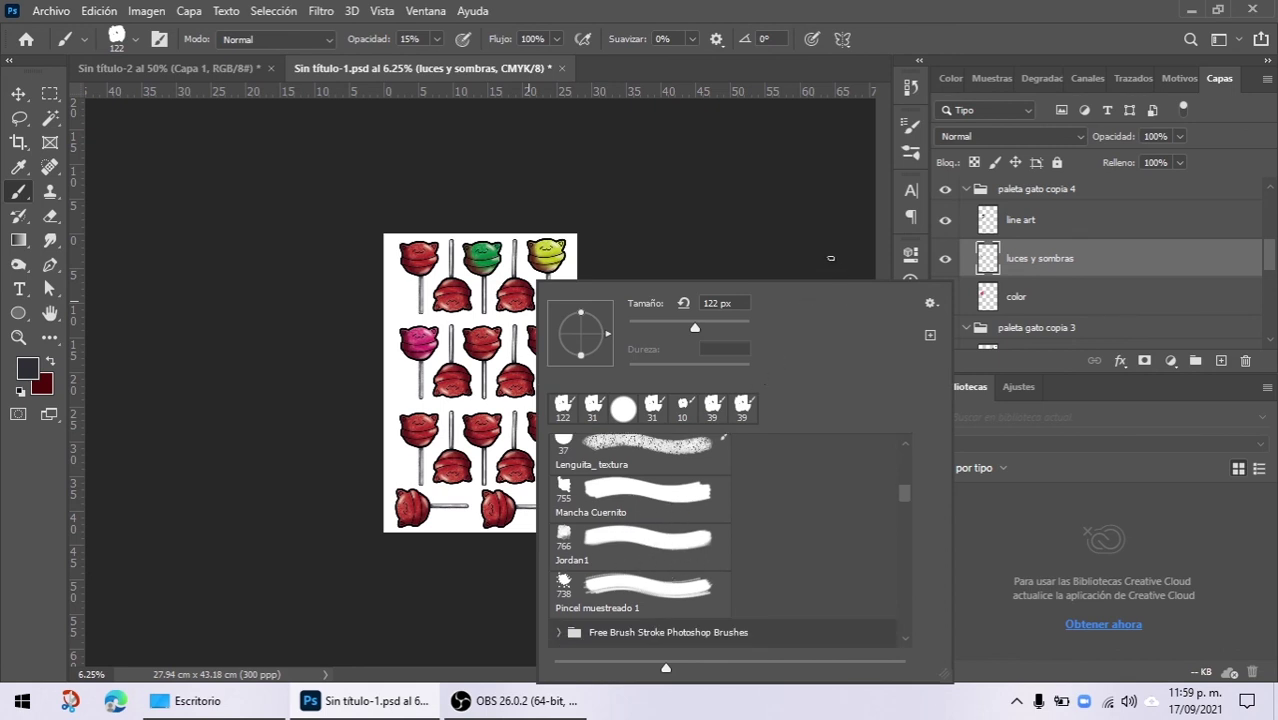
left_click(18, 93)
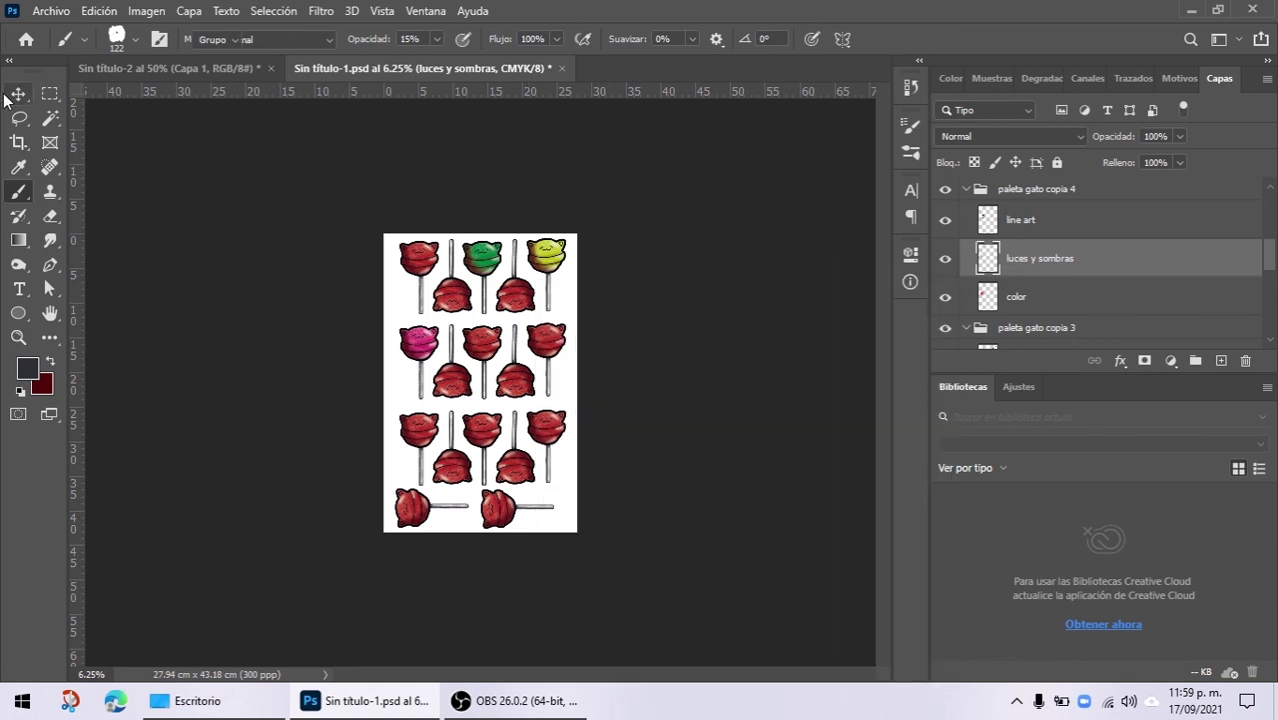